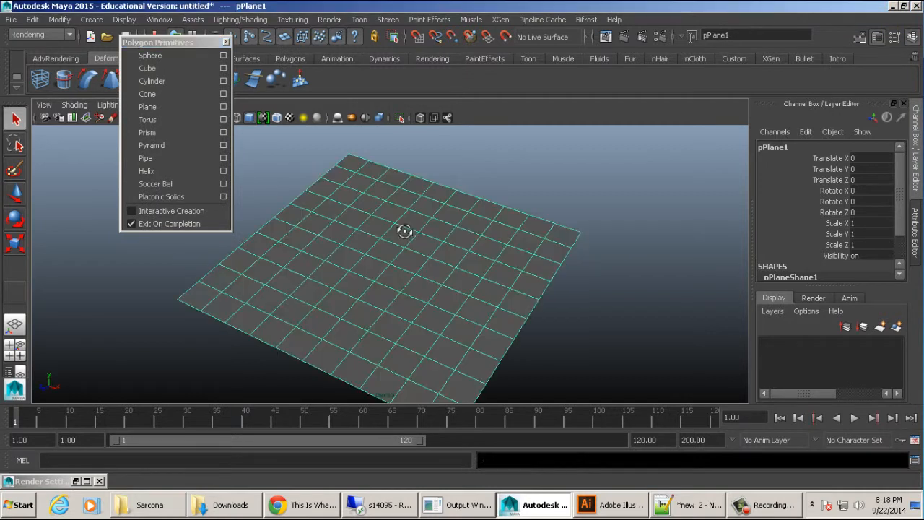
- Assign a new Surface Shader material to the plane and show the shader's attributes in a floating Attribute Editor
alt+drag(423, 205, 405, 219)
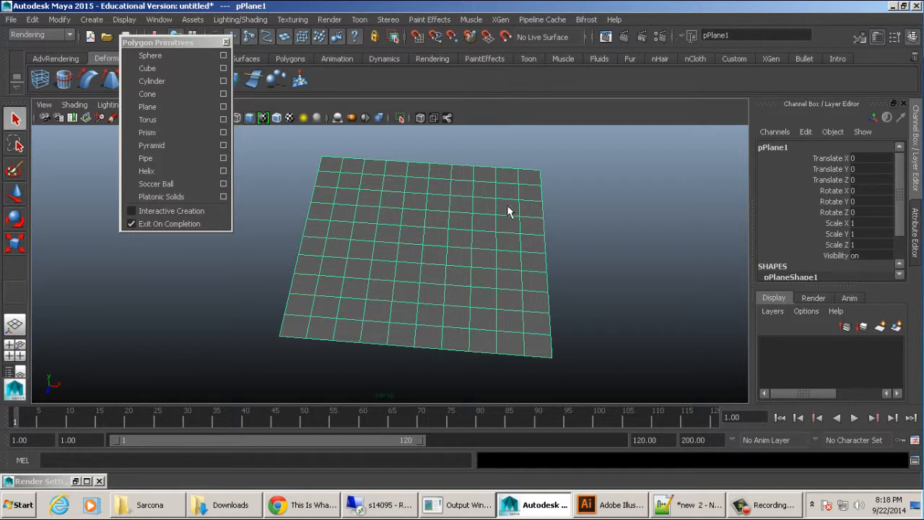
alt+drag(508, 211, 451, 195)
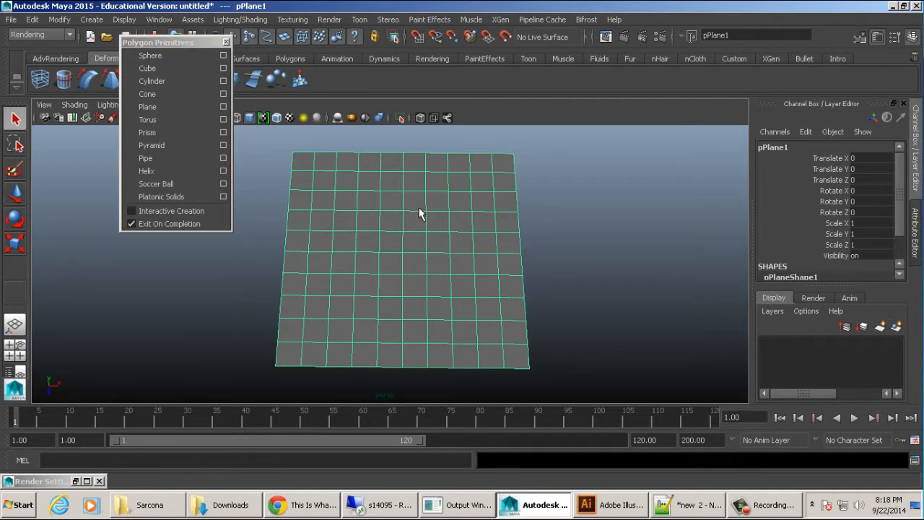
right_drag(423, 313, 516, 488)
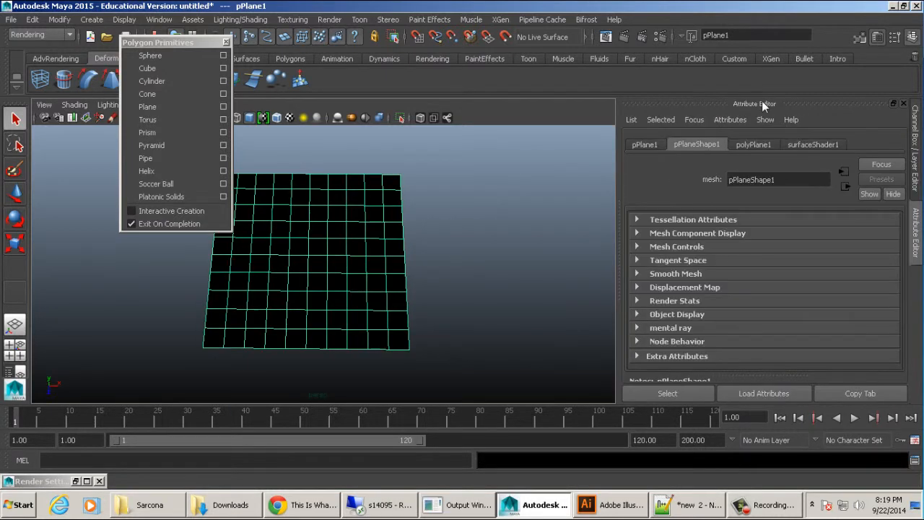
double_click(761, 101)
click(746, 89)
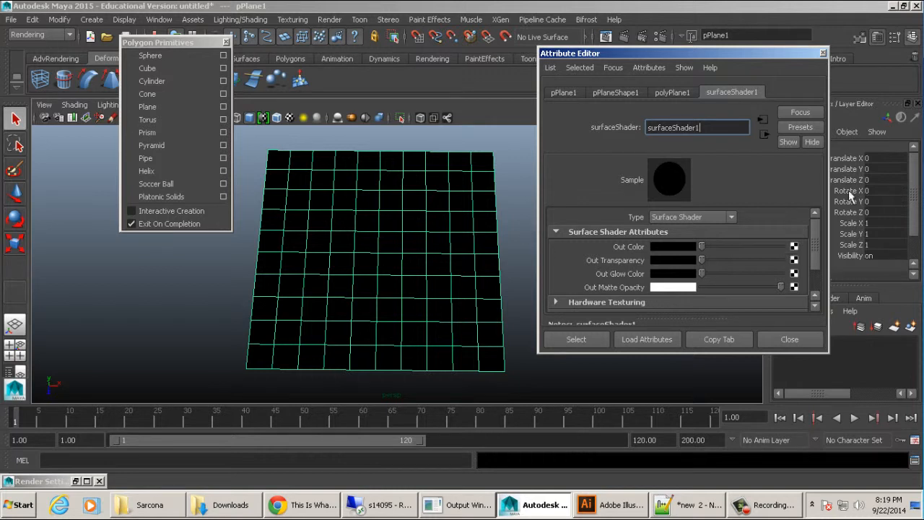
- Map a 2D Ramp texture to the surface shader's Out Color and turn on textured display in the viewport
click(793, 246)
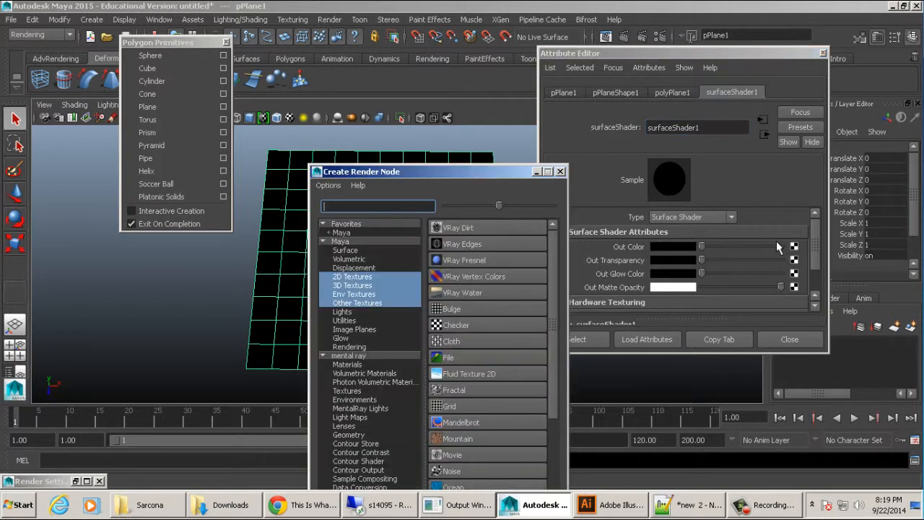
drag(460, 176, 378, 34)
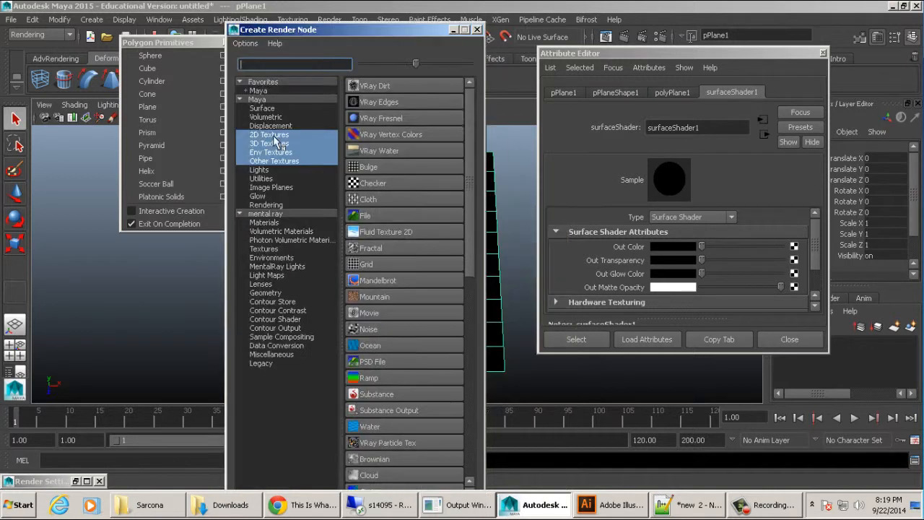
click(274, 136)
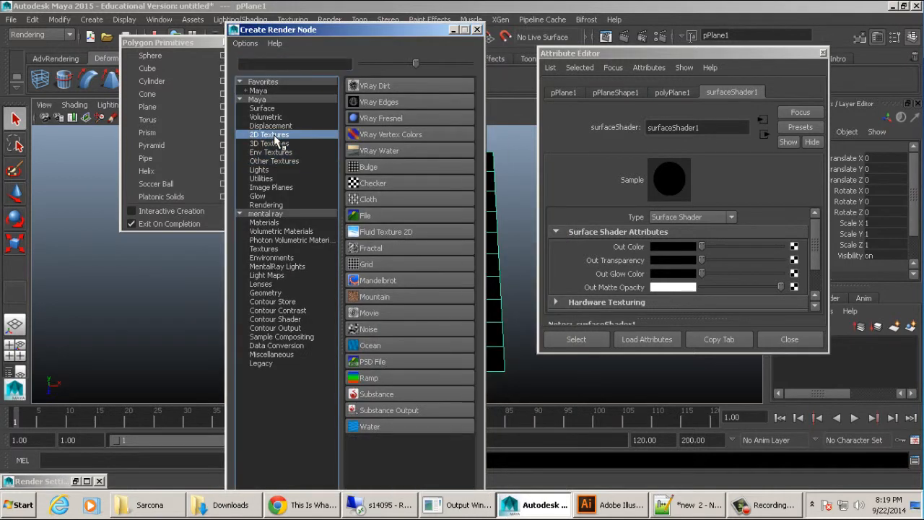
click(272, 145)
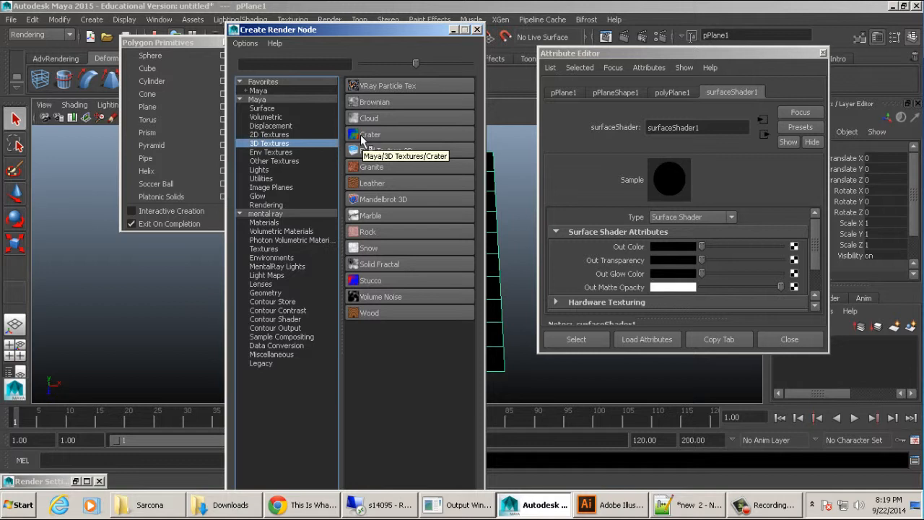
click(288, 135)
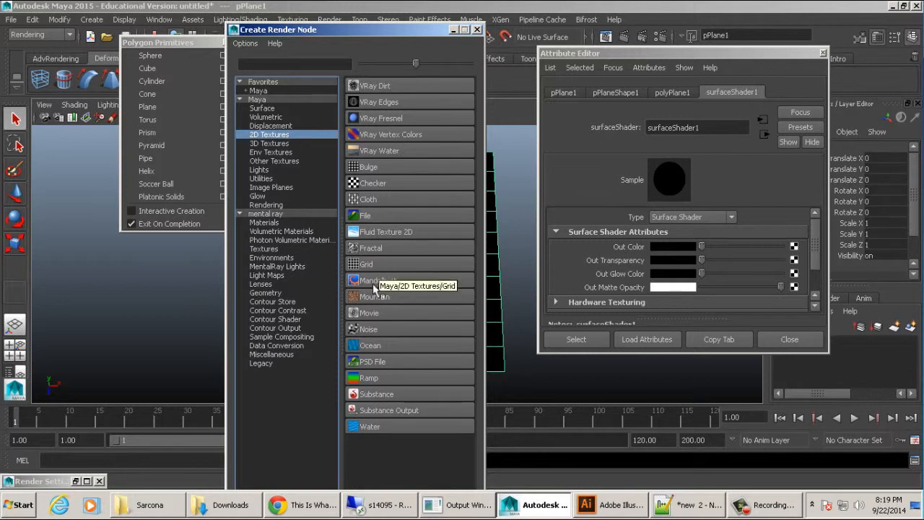
click(365, 378)
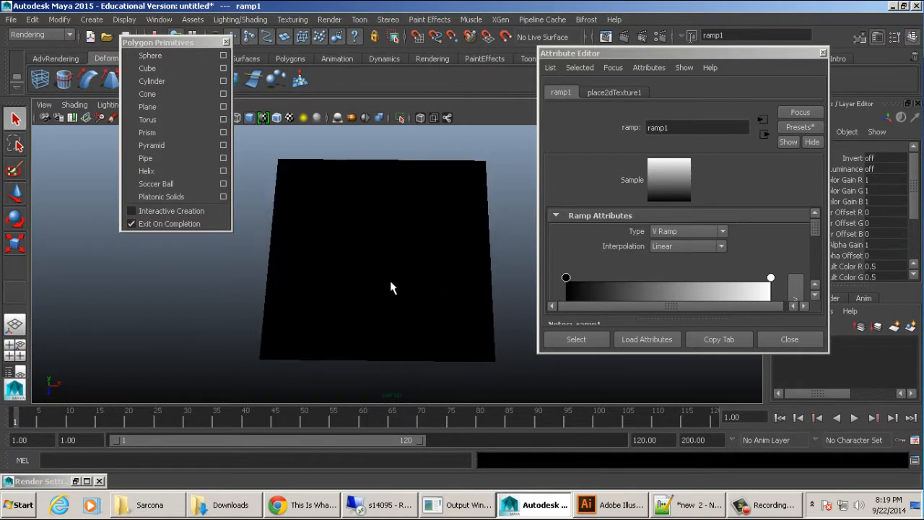
key(6)
mouse_move(393, 224)
alt+mouse_down()
mouse_move(397, 242)
mouse_move(386, 239)
alt+mouse_up()
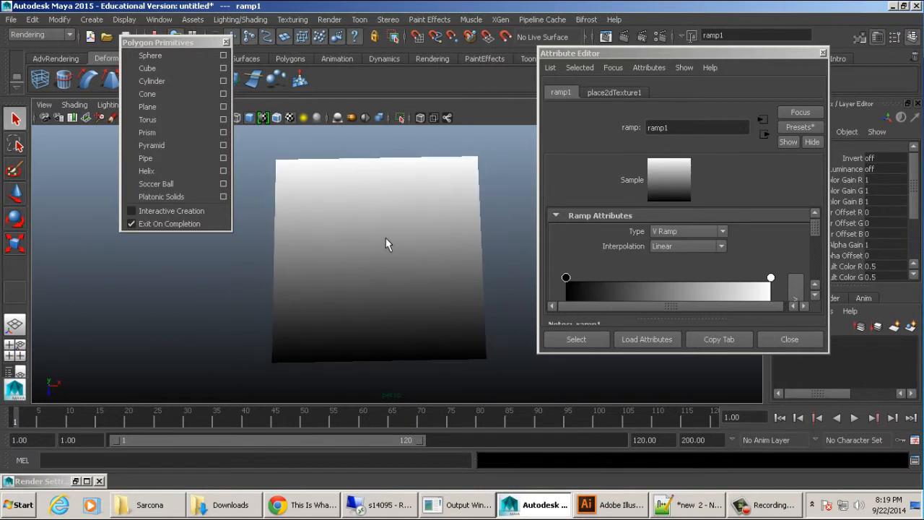
- Reselect the plane, enlarge the Attribute Editor and open the ramp connected to the shader's Out Color
click(604, 356)
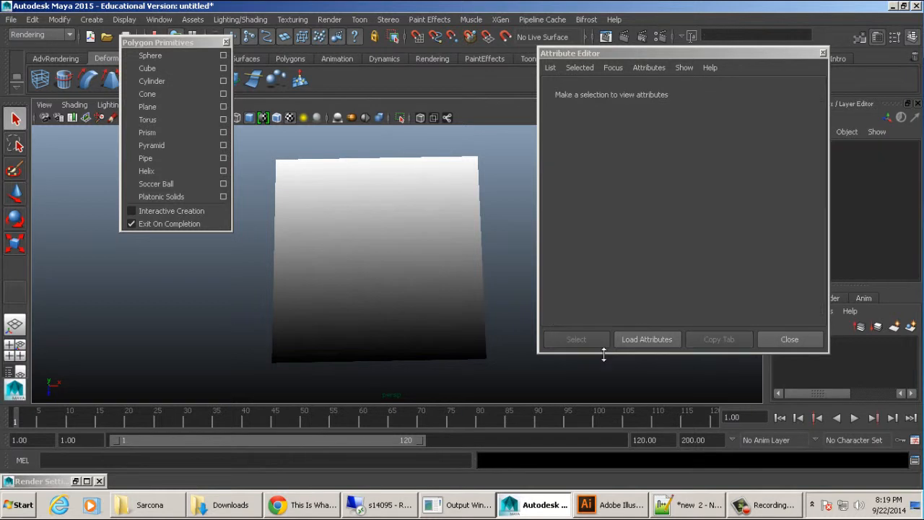
click(425, 348)
drag(617, 352, 617, 469)
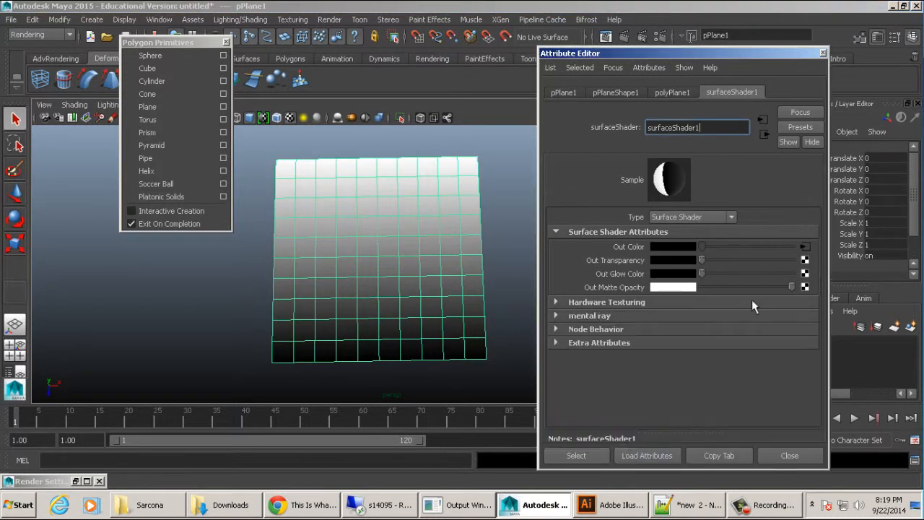
click(805, 246)
drag(691, 58, 691, 22)
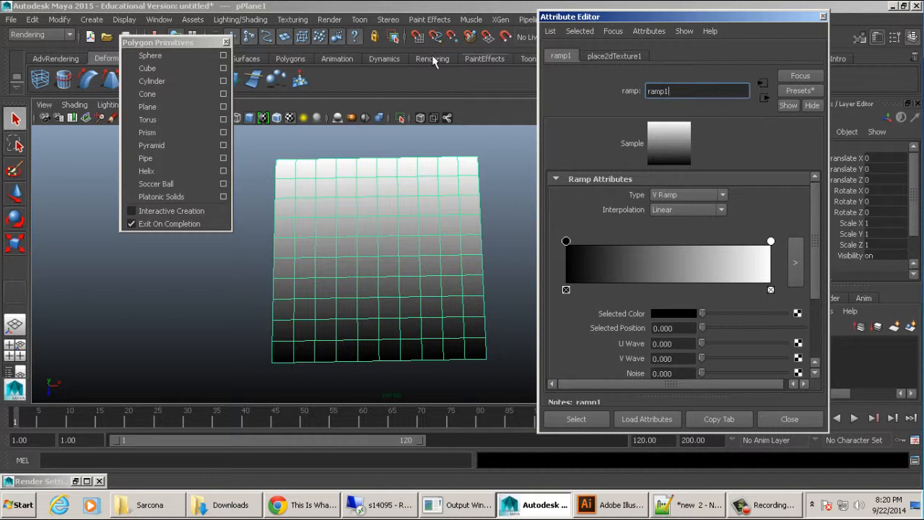
- Create a polygon cube and move it along X to about -1.225, beside the plane
click(92, 20)
mouse_move(117, 42)
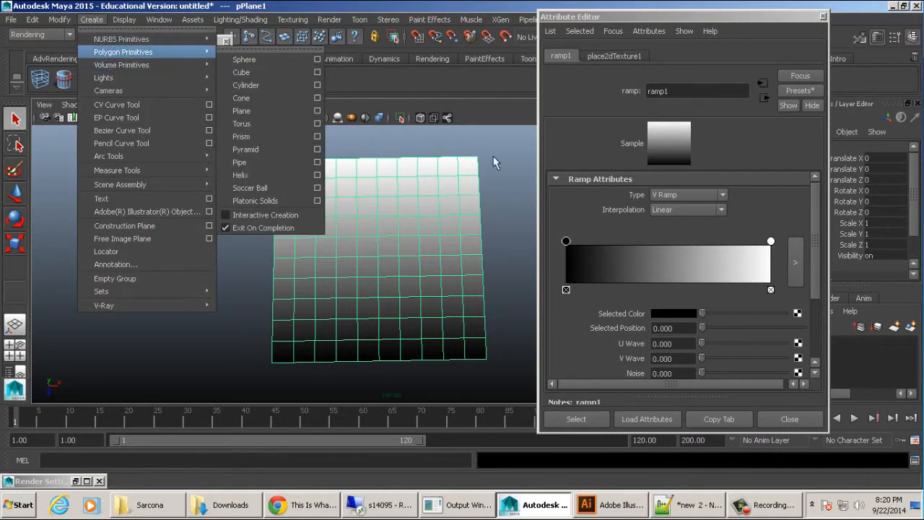
click(267, 49)
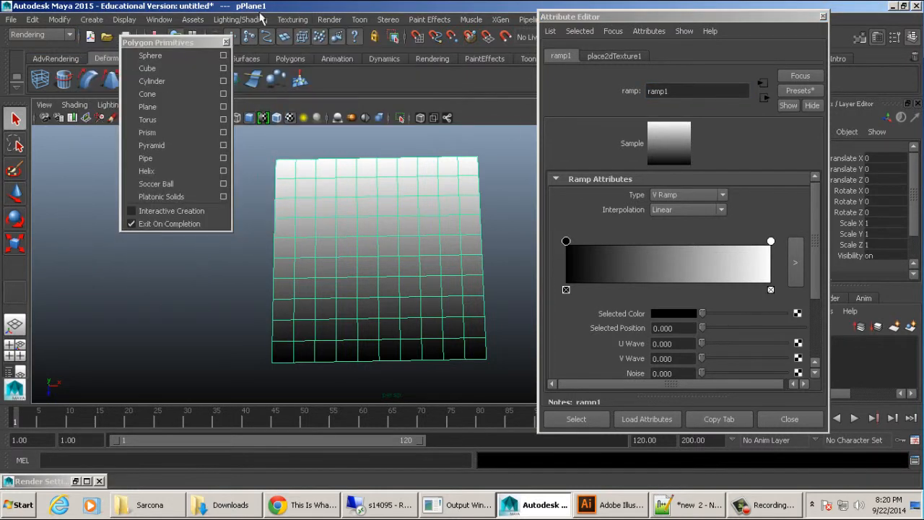
click(173, 69)
scroll(264, 225, down, 4)
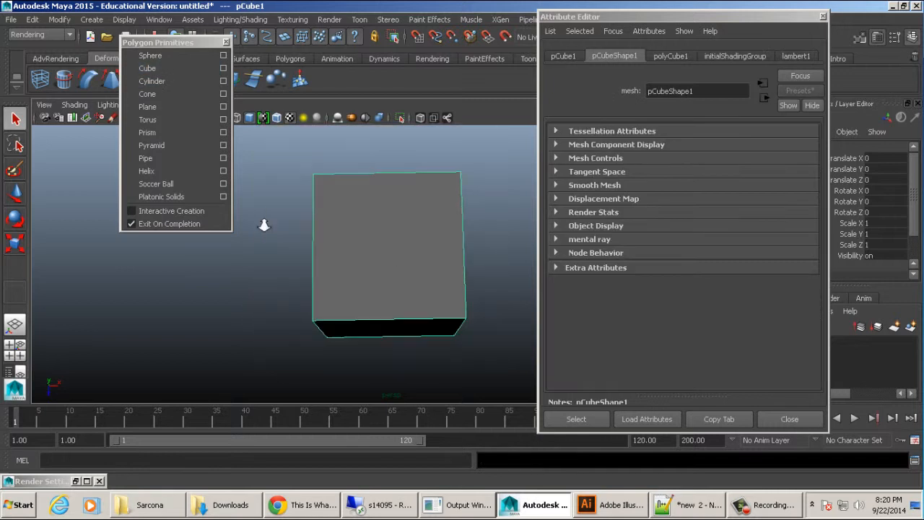
alt+drag(356, 236, 363, 207)
key(w)
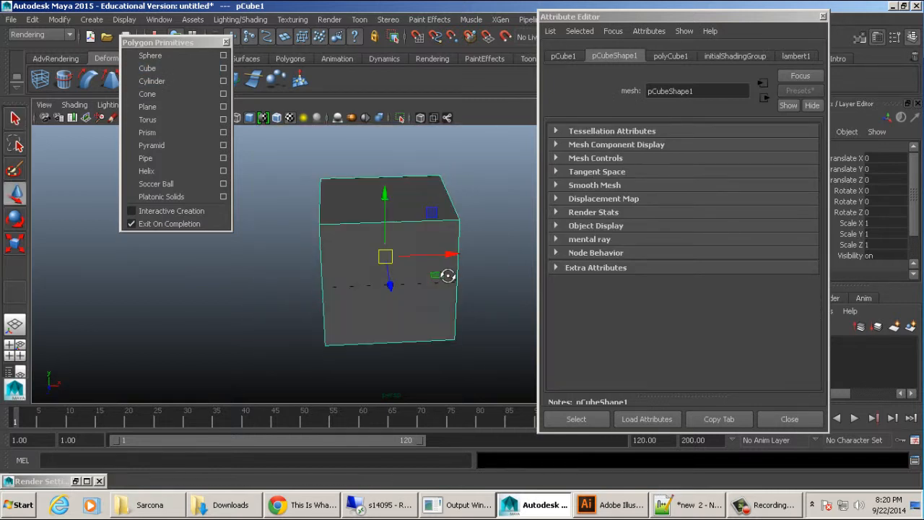
mouse_move(450, 269)
mouse_down()
mouse_move(301, 257)
mouse_move(394, 250)
mouse_move(350, 252)
mouse_up()
- Assign the plane's existing surface shader to the cube and open the ramp connected to its Out Color
key(space)
click(280, 351)
mouse_move(371, 236)
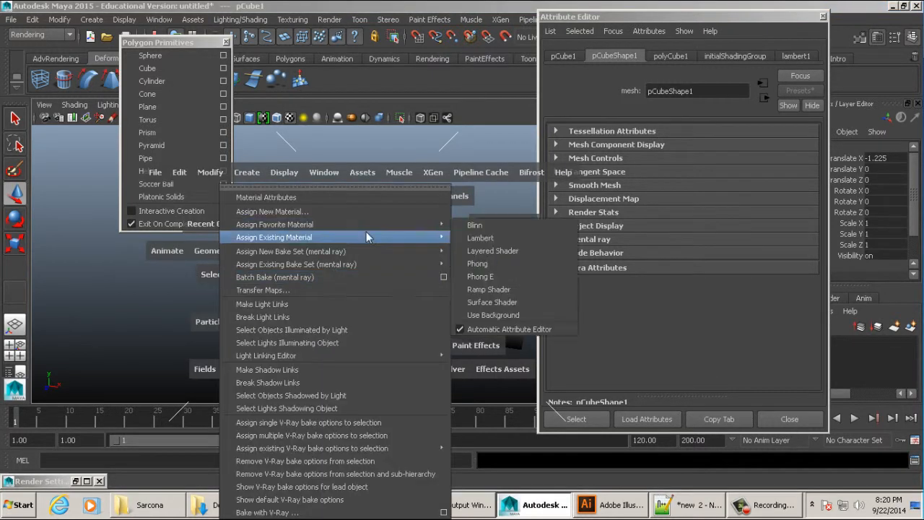
click(490, 253)
alt+drag(438, 266, 382, 274)
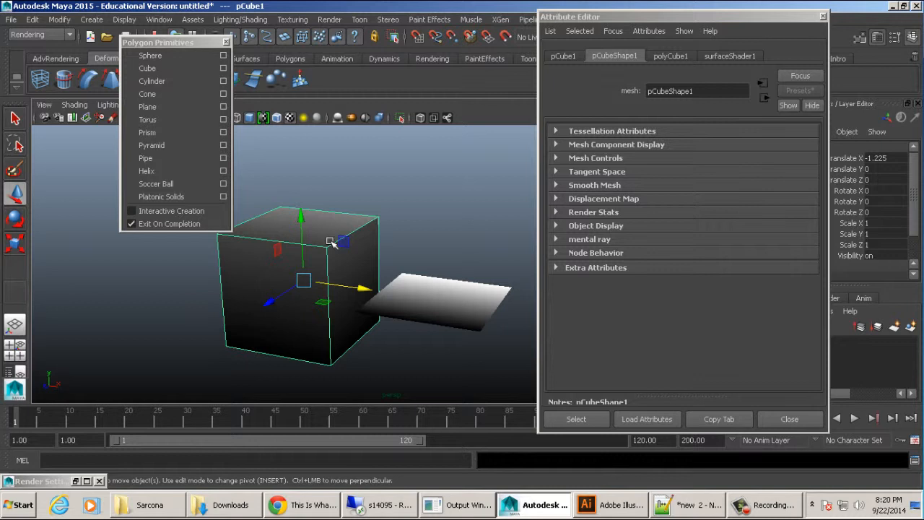
click(730, 56)
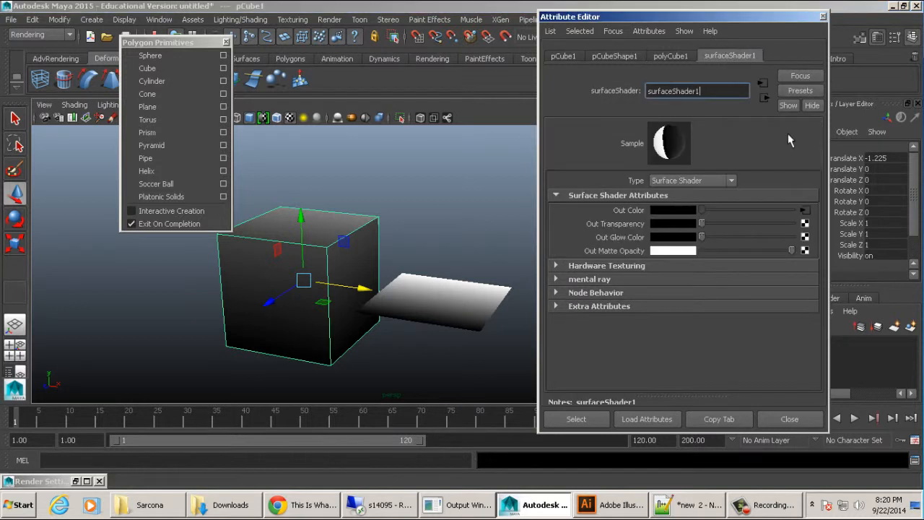
click(805, 210)
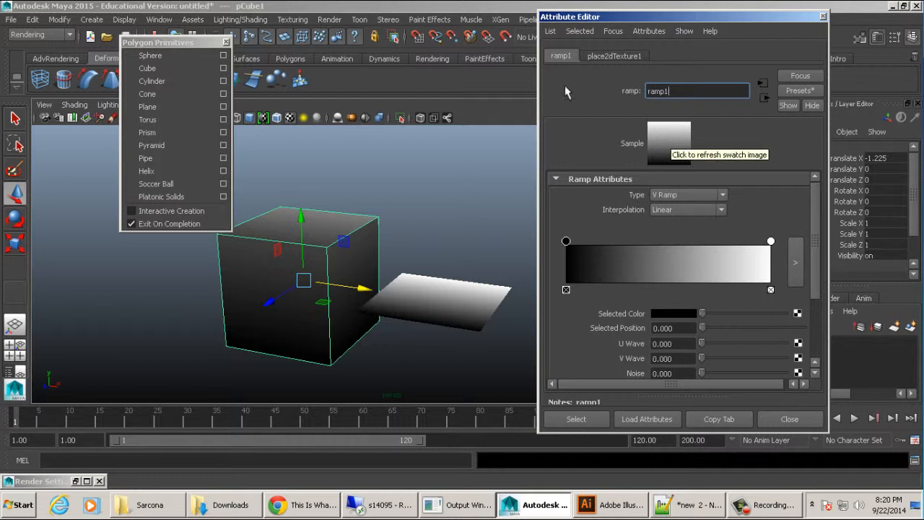
- Open the UV Texture Editor and view the UV layout of the plane followed by that of the cube
click(159, 19)
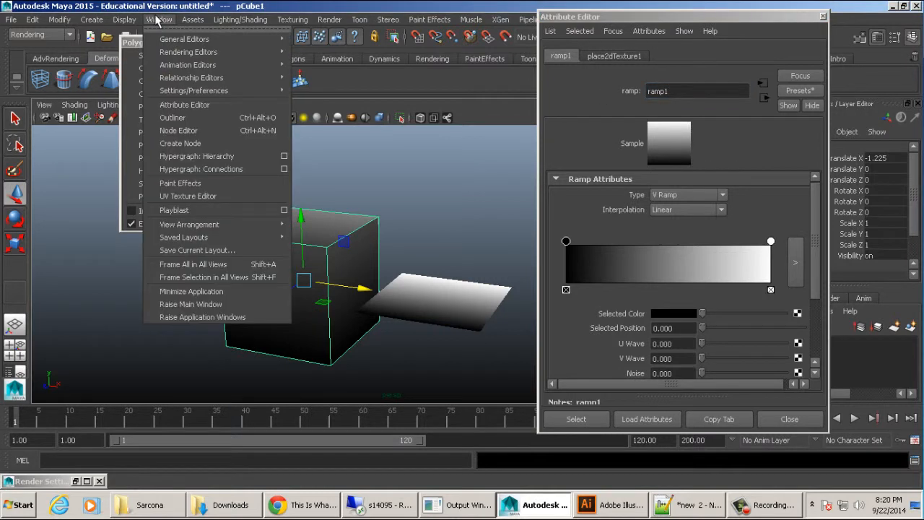
click(201, 197)
click(211, 198)
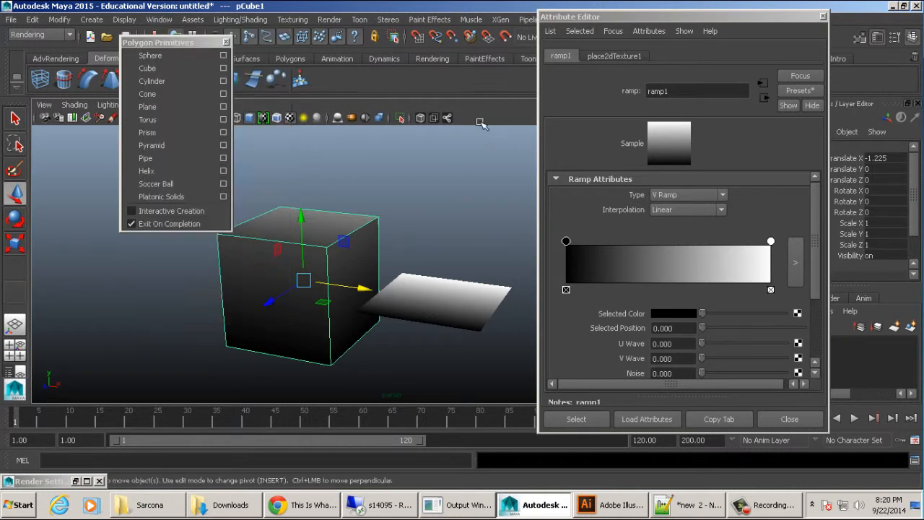
click(499, 320)
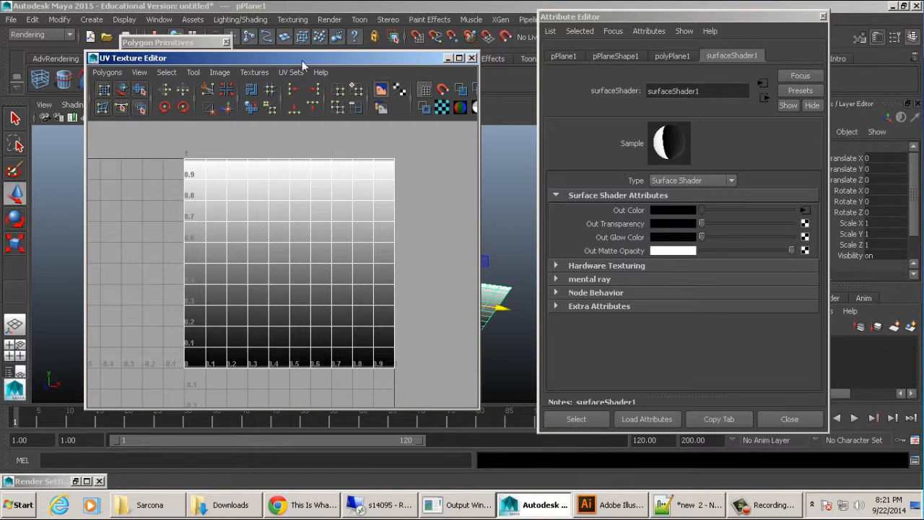
drag(307, 60, 431, 48)
click(296, 271)
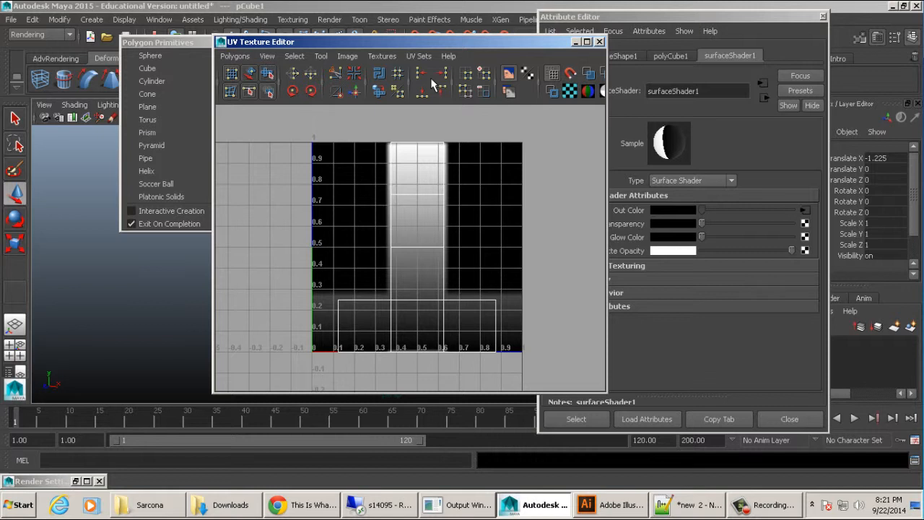
- Set the UV Texture Editor to show the cube's ramp1 texture as a dimmed image without the grid
click(348, 56)
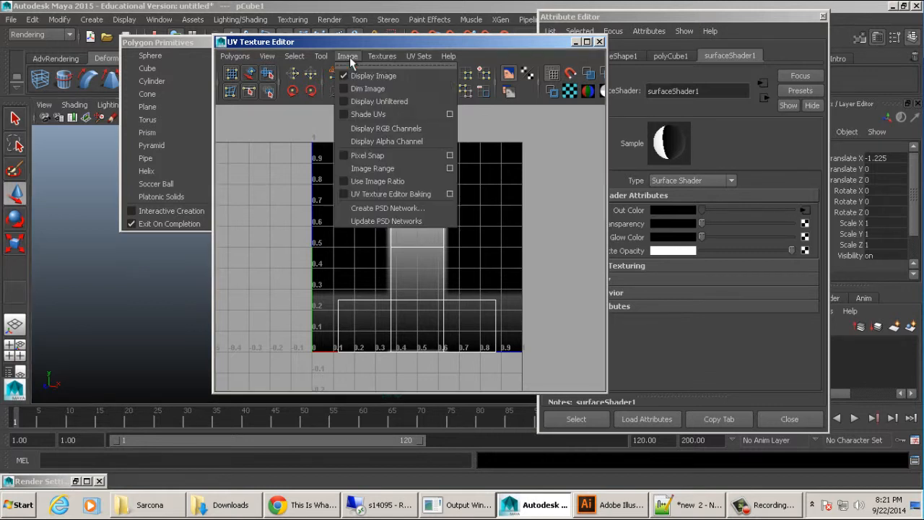
click(367, 88)
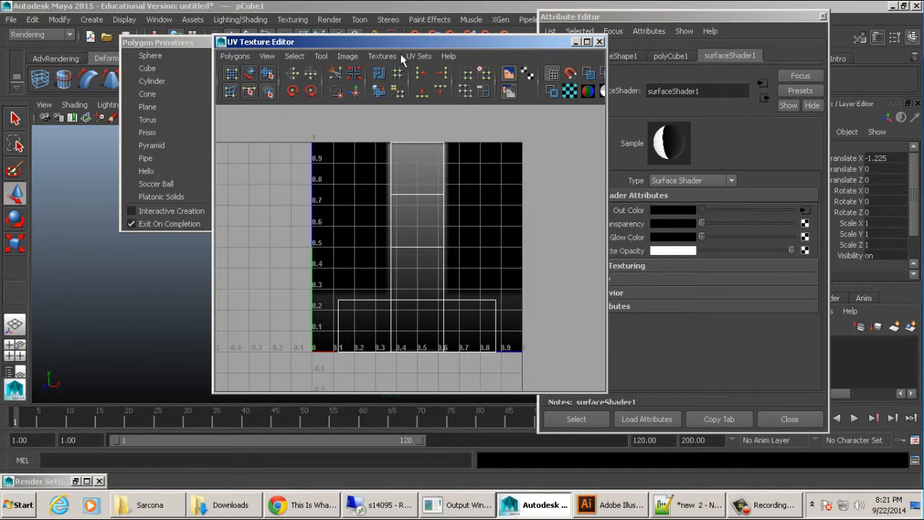
click(554, 74)
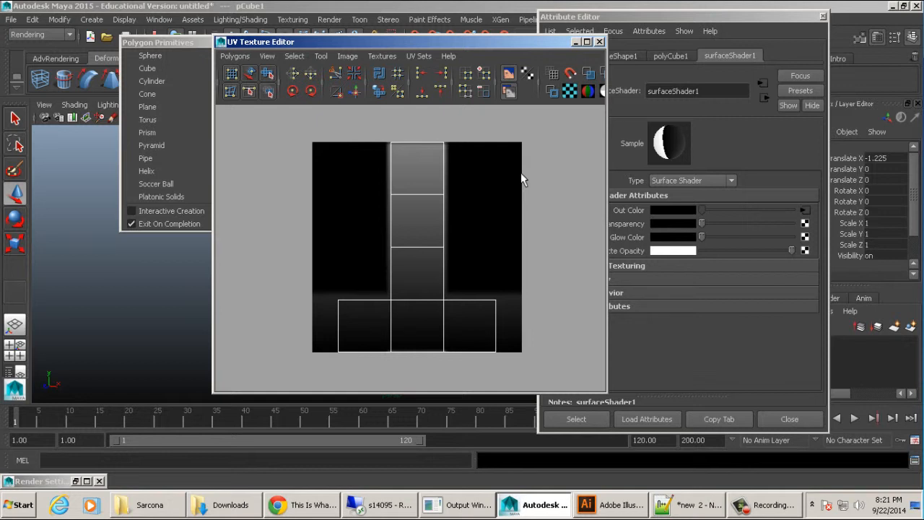
click(422, 56)
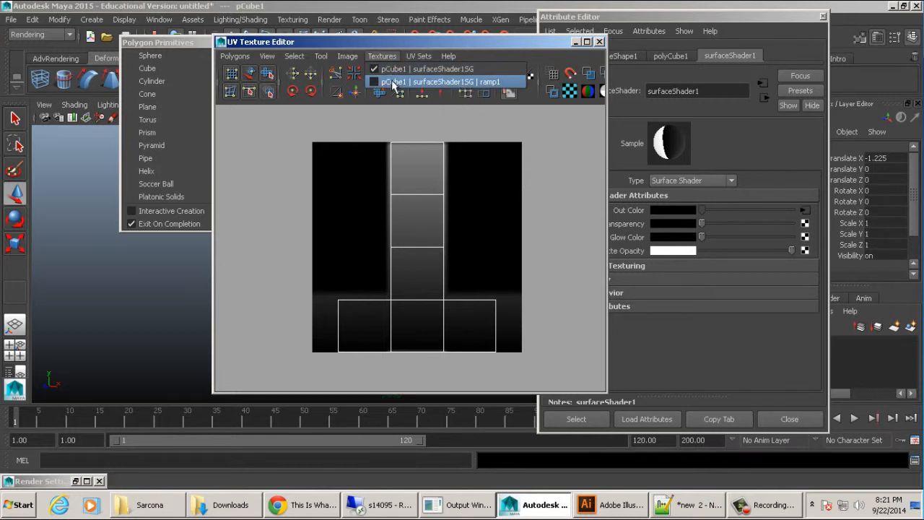
click(404, 82)
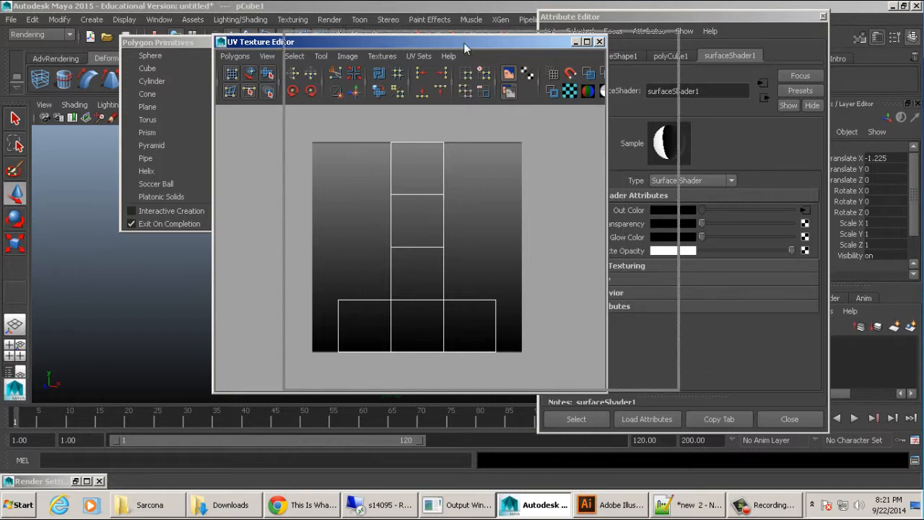
- Place the UV Texture Editor beside the cube in the viewport and switch the cube to UV component selection
drag(383, 41, 643, 37)
alt+drag(356, 268, 423, 240)
alt+middle_drag(422, 239, 431, 237)
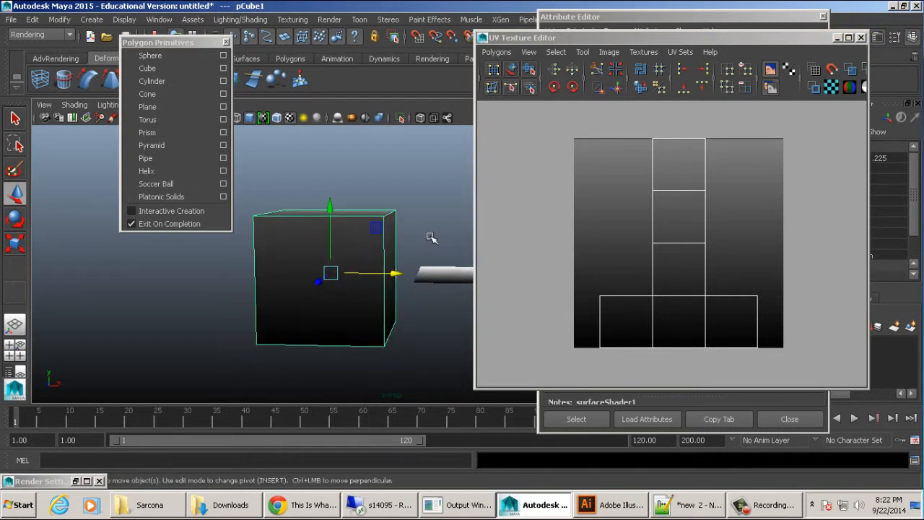
right_drag(647, 202, 686, 201)
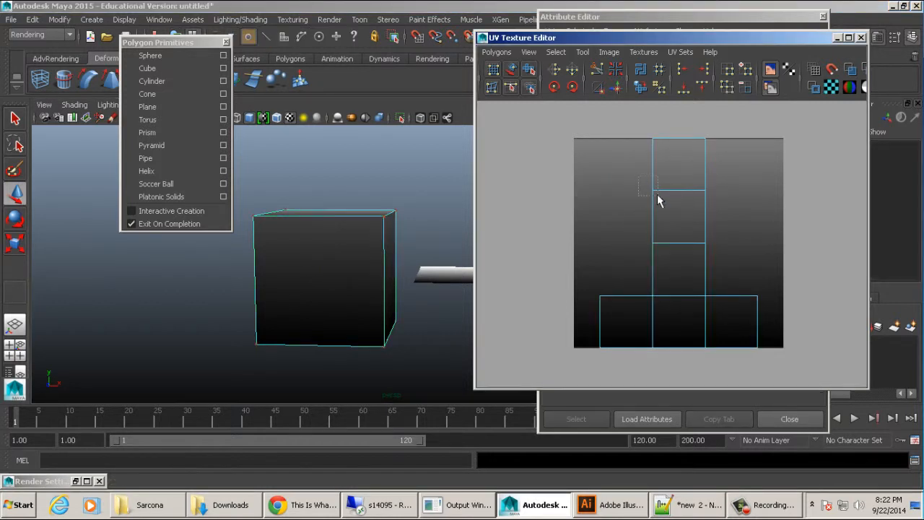
- Try moving the UV at the lower-left corner of the cube layout's top square downward and outward
click(652, 192)
drag(652, 192, 650, 231)
alt+drag(426, 260, 338, 230)
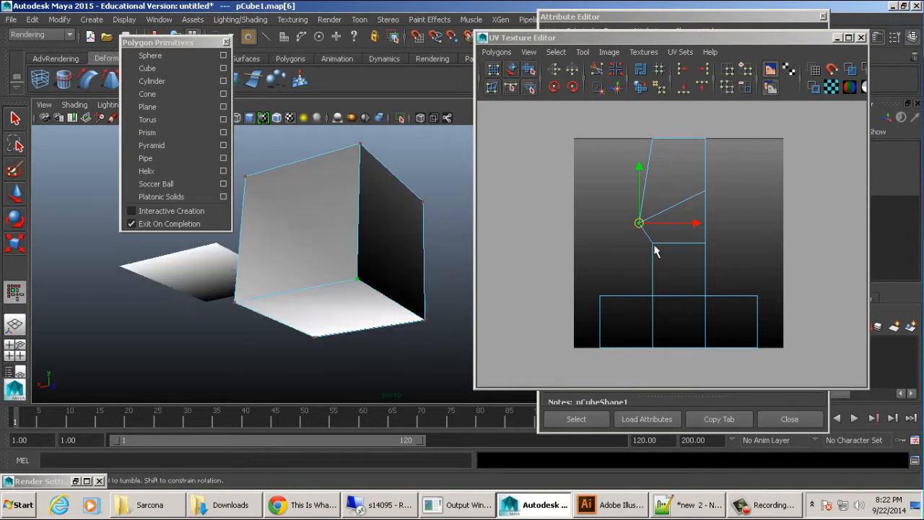
mouse_move(635, 256)
middle_down()
mouse_move(645, 203)
mouse_move(644, 228)
mouse_move(655, 231)
mouse_move(625, 232)
mouse_move(626, 250)
middle_up()
- Undo the moves of the cube's UV point
key(ctrl+z)
key(ctrl+z)
key(ctrl+z)
key(ctrl+z)
key(ctrl+z)
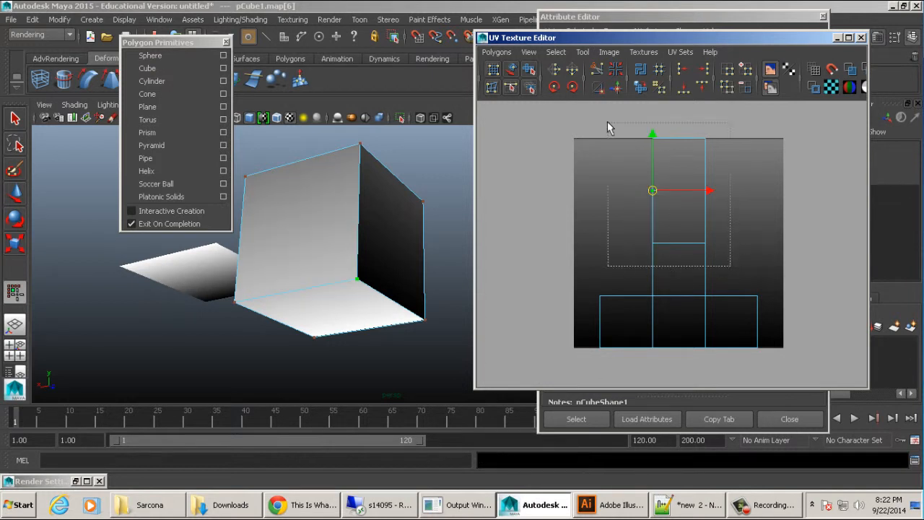
- Try moving the UVs of the cube layout's upper two squares downward over the ramp, and undo the move
drag(609, 127, 718, 256)
middle_drag(682, 198, 689, 227)
key(ctrl+z)
key(ctrl+z)
key(ctrl+z)
key(ctrl+z)
key(ctrl+z)
key(ctrl+z)
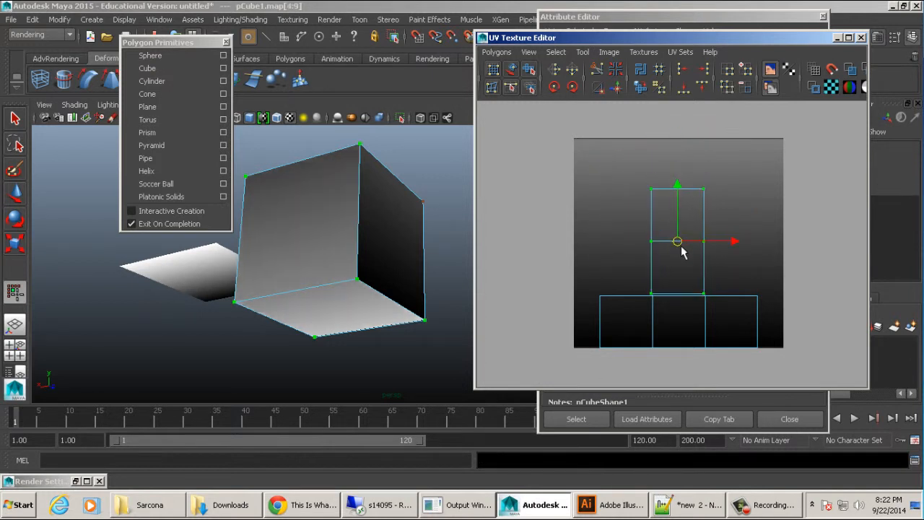
- Try rotating the UVs of the upper two squares and moving them onto the layout's bottom row, and undo both changes
key(e)
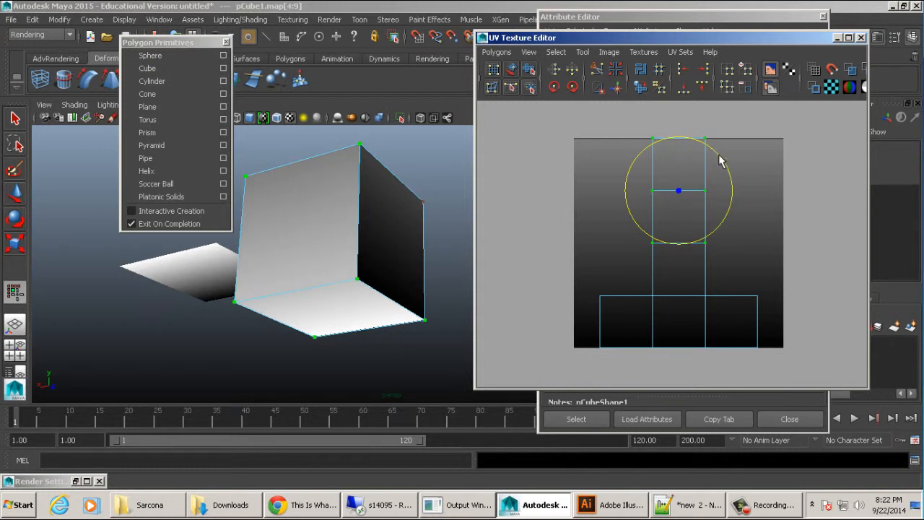
key(w)
drag(679, 190, 688, 326)
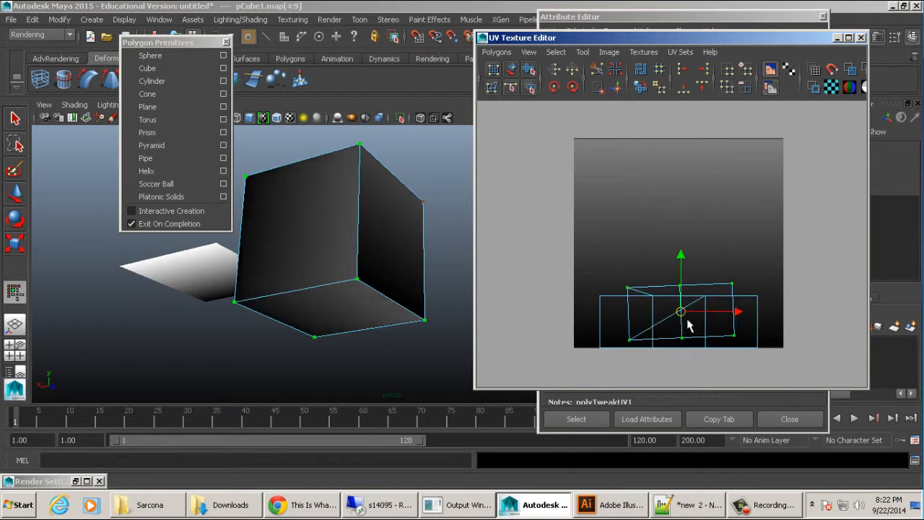
key(ctrl+z)
key(ctrl+z)
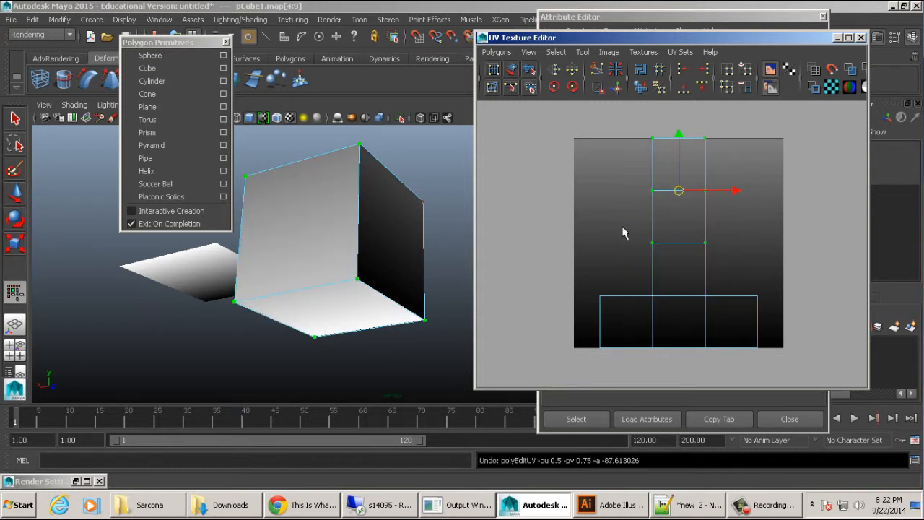
- Switch the cube to face selection and select its front face
alt+drag(373, 224, 389, 254)
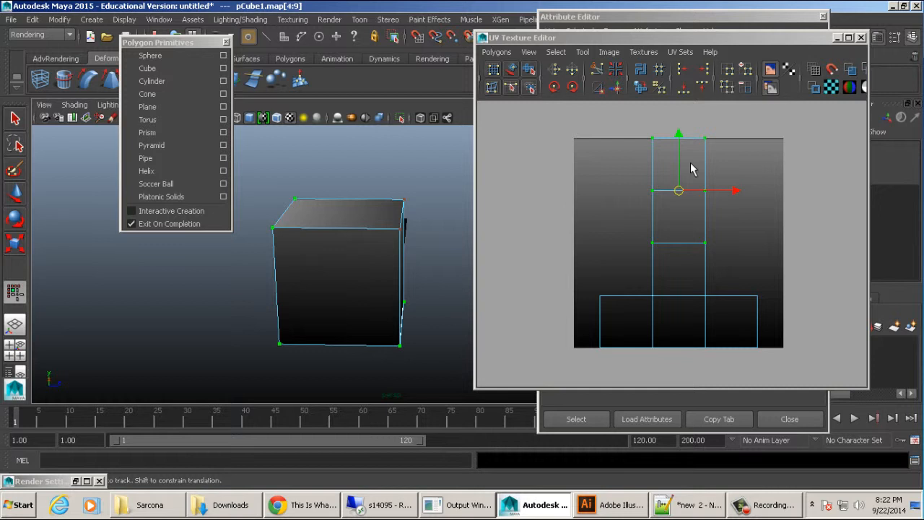
alt+drag(423, 268, 367, 257)
right_drag(361, 194, 360, 224)
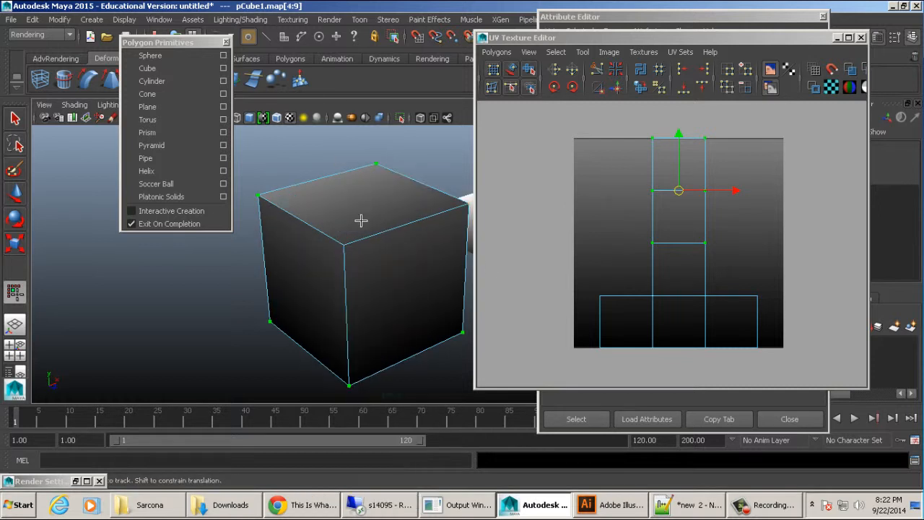
click(391, 264)
alt+drag(390, 265, 375, 246)
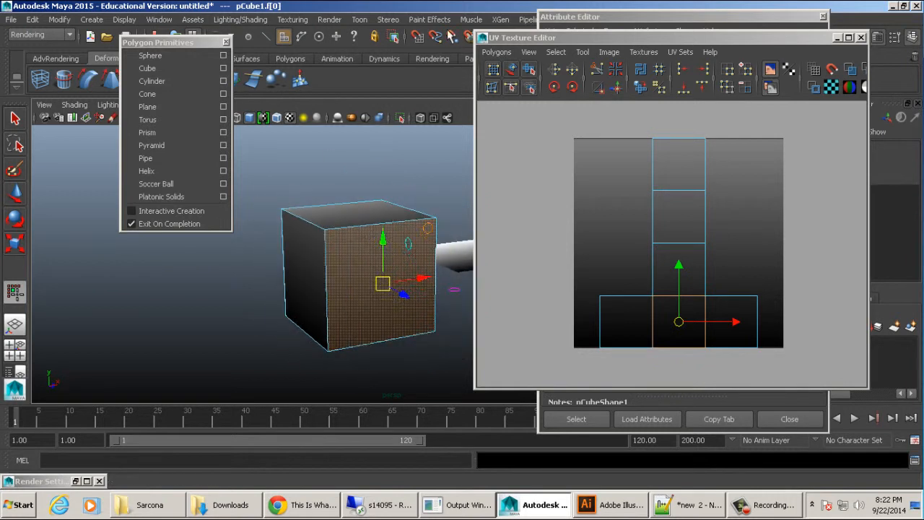
- Switch to the Polygons menu set and float the Create UVs commands as a separate window beside the cube
click(48, 34)
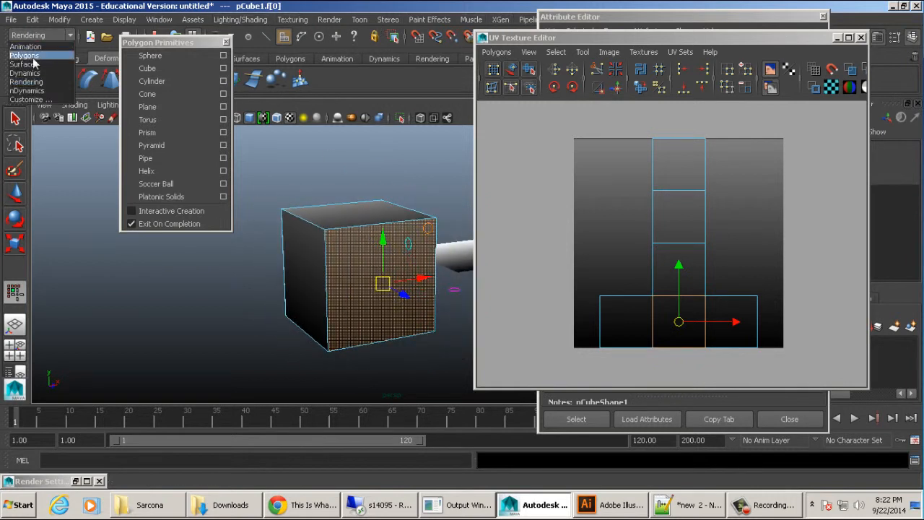
click(36, 59)
click(438, 20)
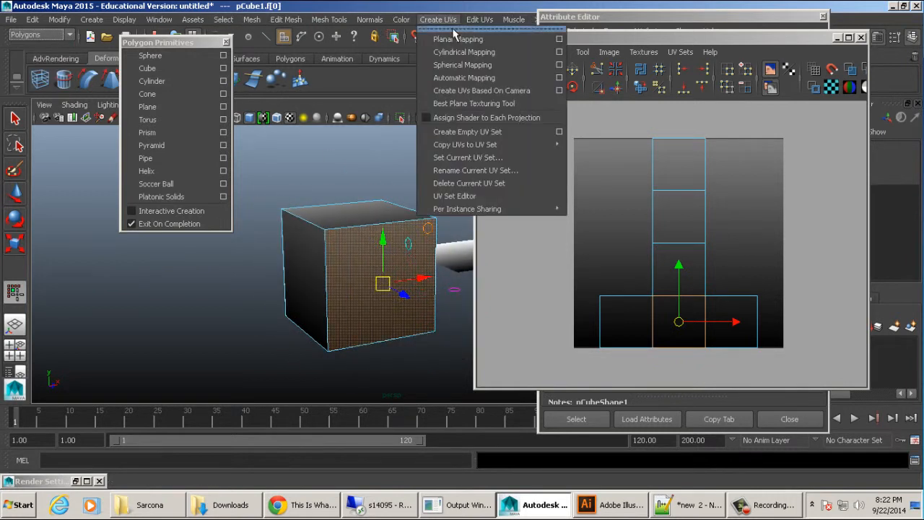
click(446, 26)
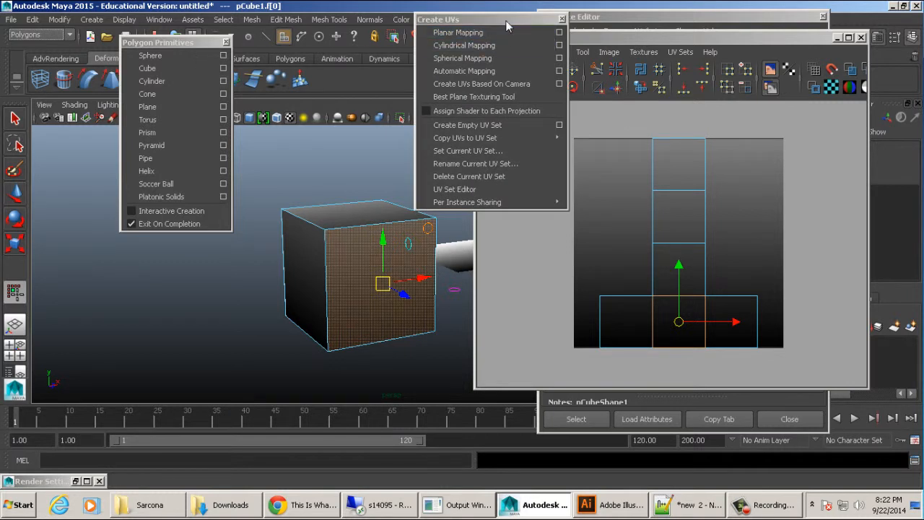
drag(509, 22, 130, 204)
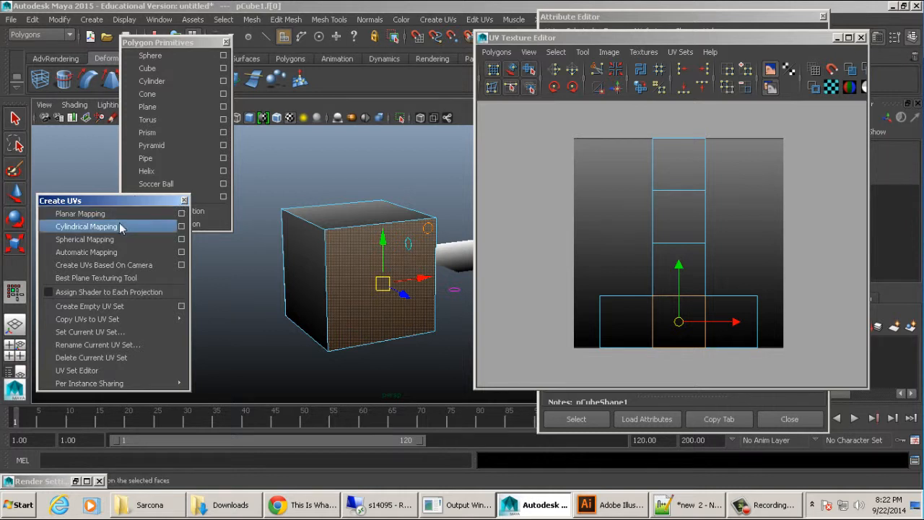
- Project planar UVs from the Z axis onto the cube's front face
click(181, 213)
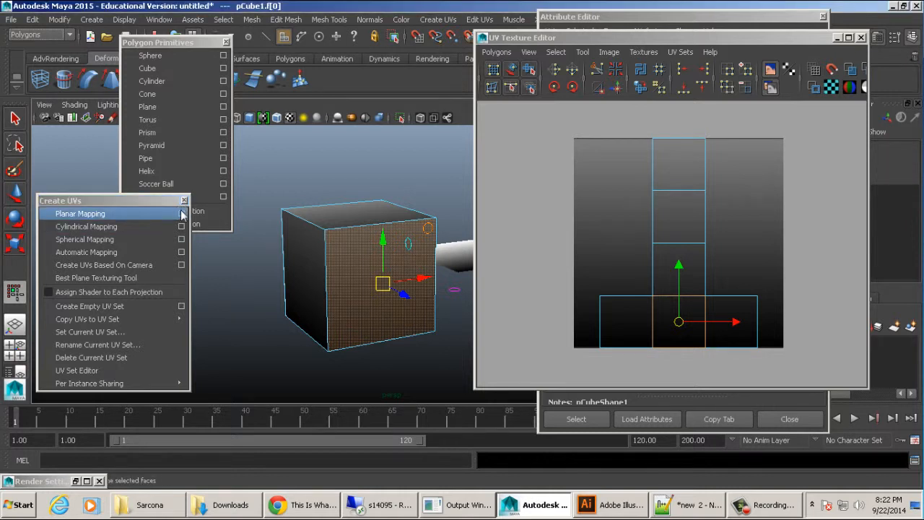
drag(515, 180, 224, 19)
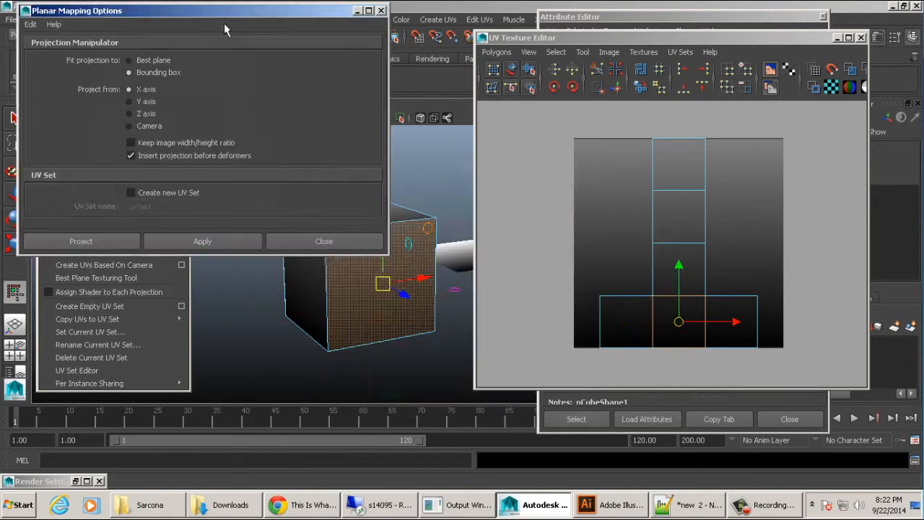
alt+drag(358, 287, 381, 358)
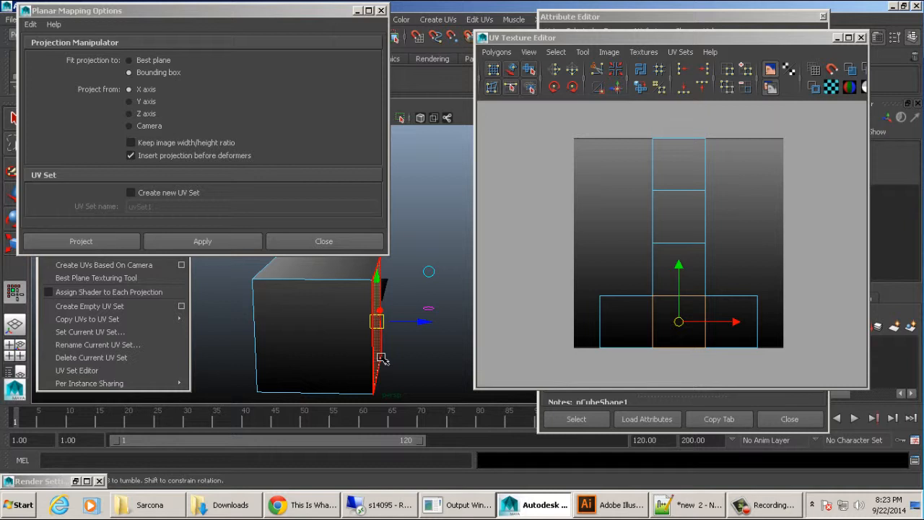
alt+drag(381, 353, 371, 346)
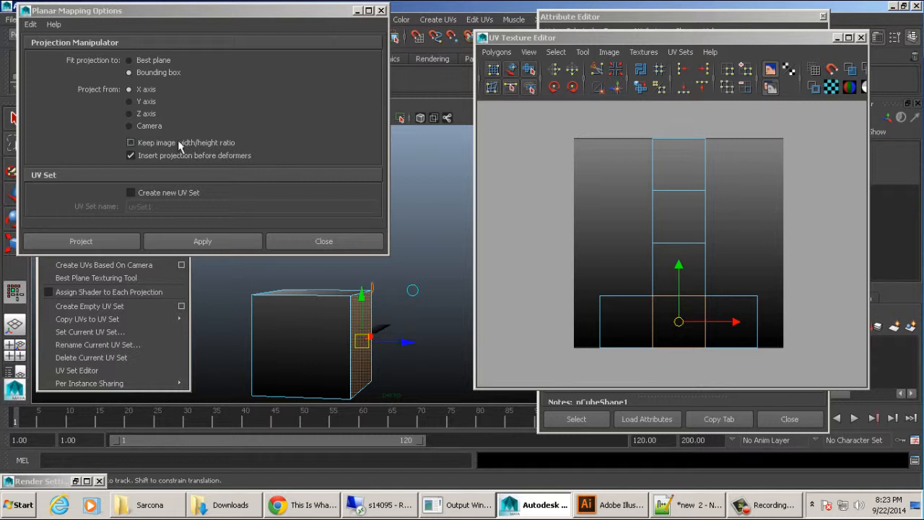
click(130, 113)
click(91, 238)
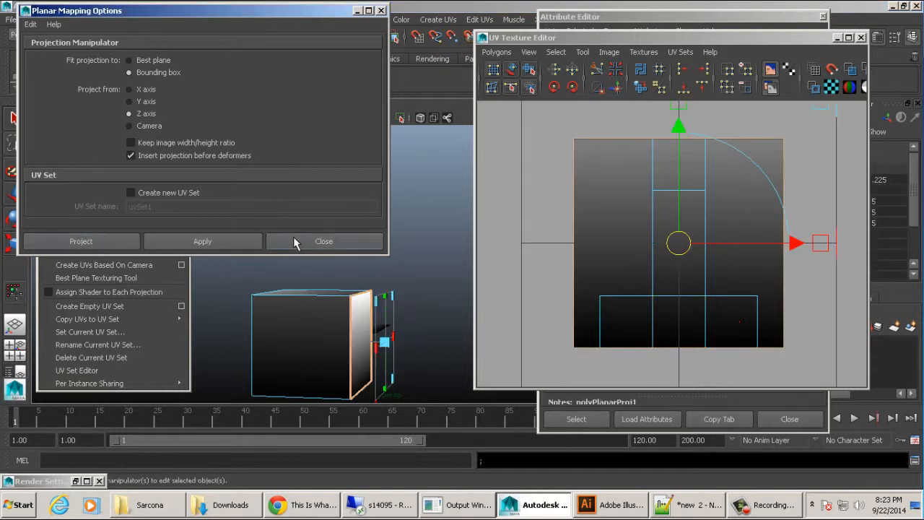
click(323, 241)
alt+drag(306, 271, 391, 222)
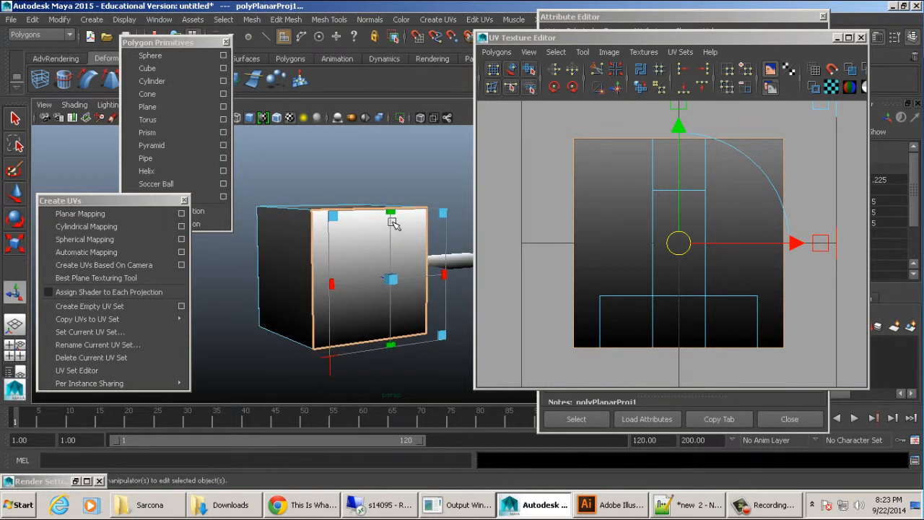
- Try moving the UV at the upper-left corner of the front face's projected layout, and undo the move
right_drag(571, 131, 622, 133)
click(574, 140)
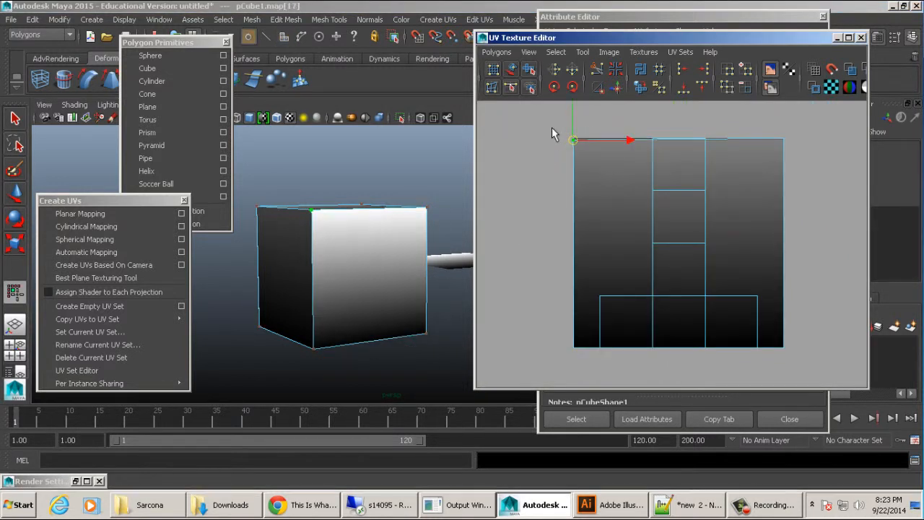
middle_drag(551, 127, 577, 152)
key(ctrl+z)
- Select all four corner UVs of the front face, try scaling them up about 4 times, and undo the scaling
shift+drag(753, 121, 793, 224)
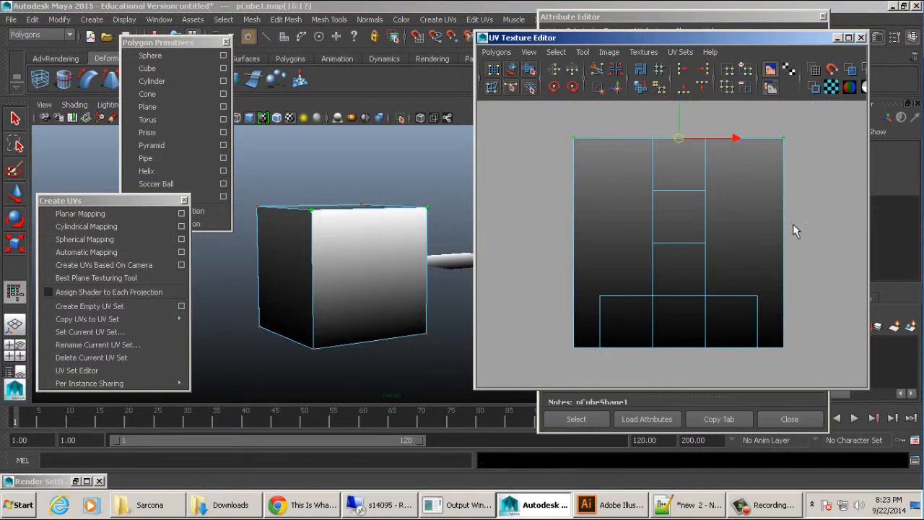
shift+click(784, 346)
key(r)
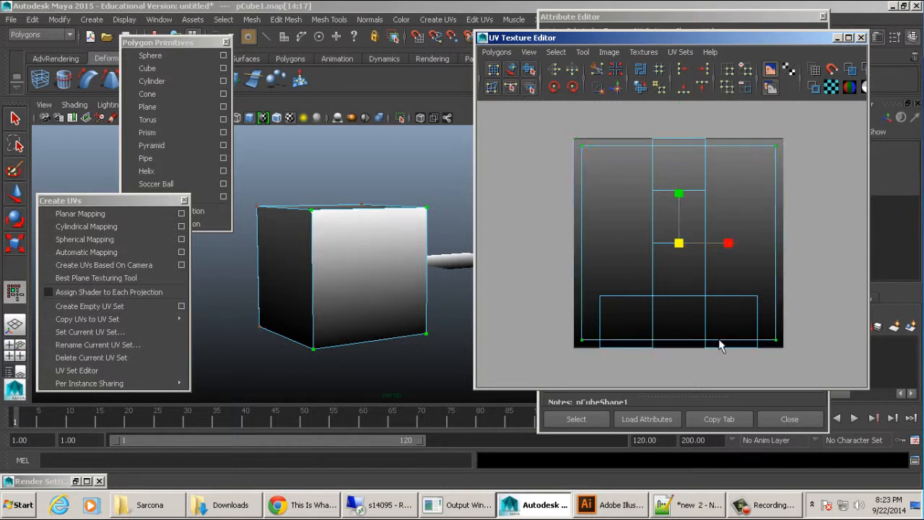
middle_drag(719, 344, 751, 332)
key(ctrl+z)
alt+right_drag(723, 329, 525, 224)
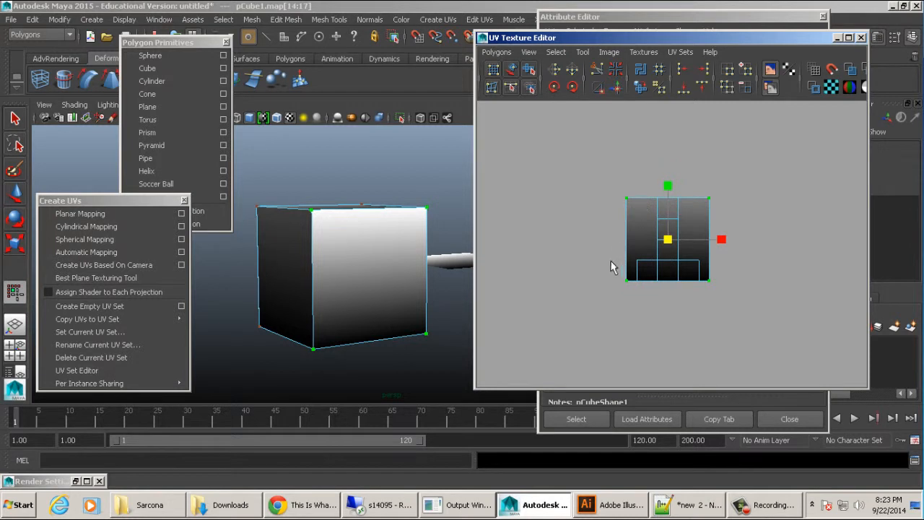
middle_drag(613, 264, 773, 263)
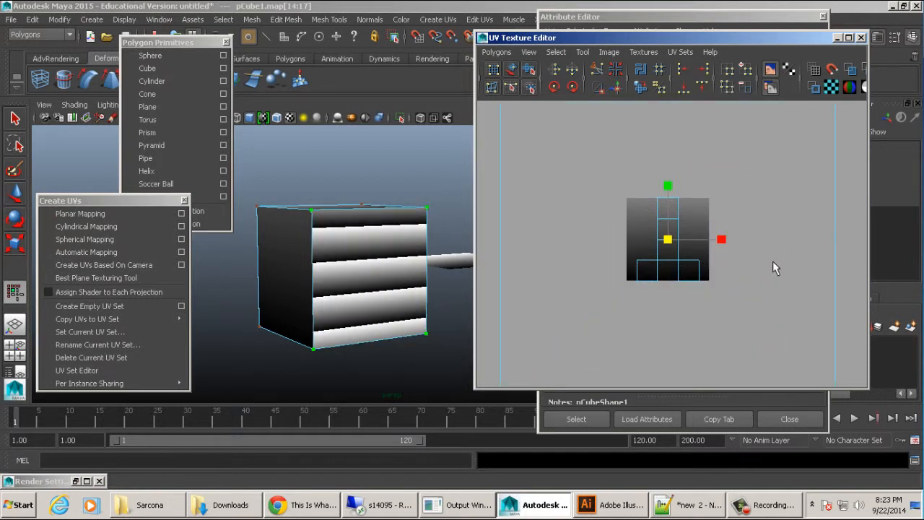
key(ctrl+z)
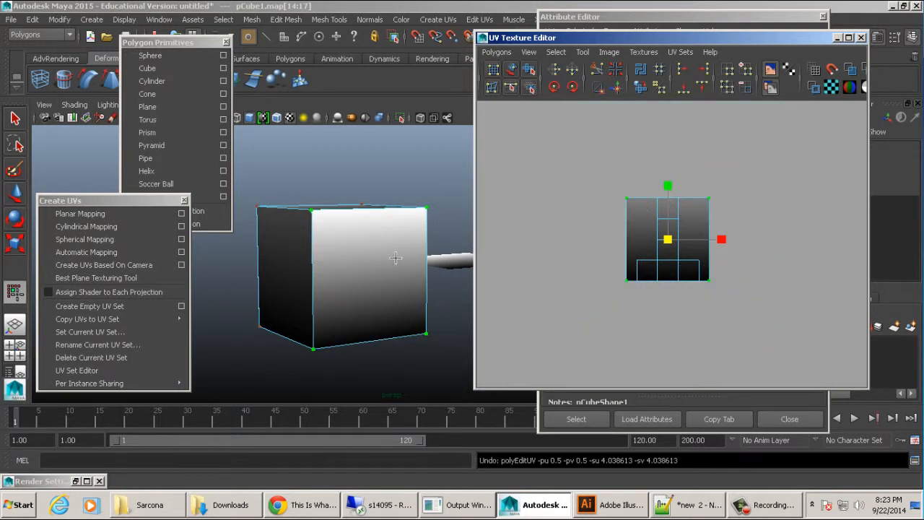
- Select the side face adjoining the front face and project planar UVs onto it from the X axis
alt+drag(320, 269, 393, 255)
key(F11)
click(303, 254)
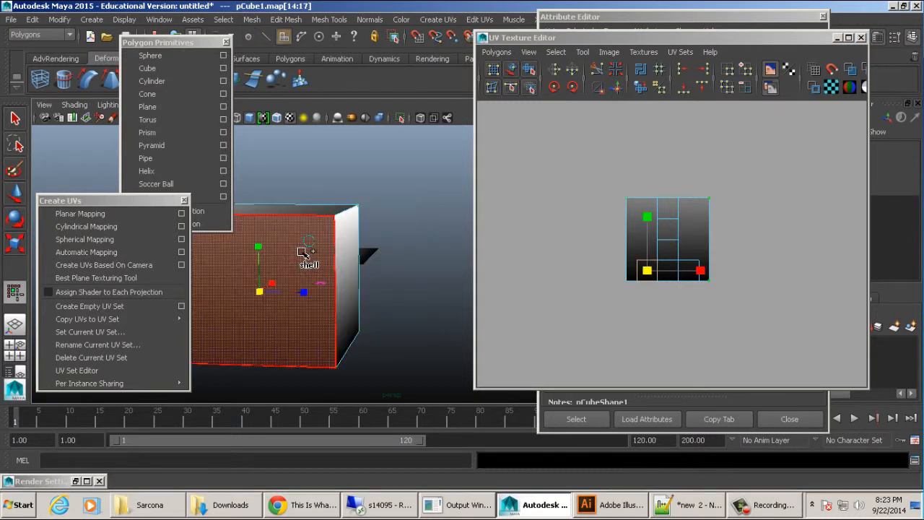
alt+middle_drag(299, 254, 363, 254)
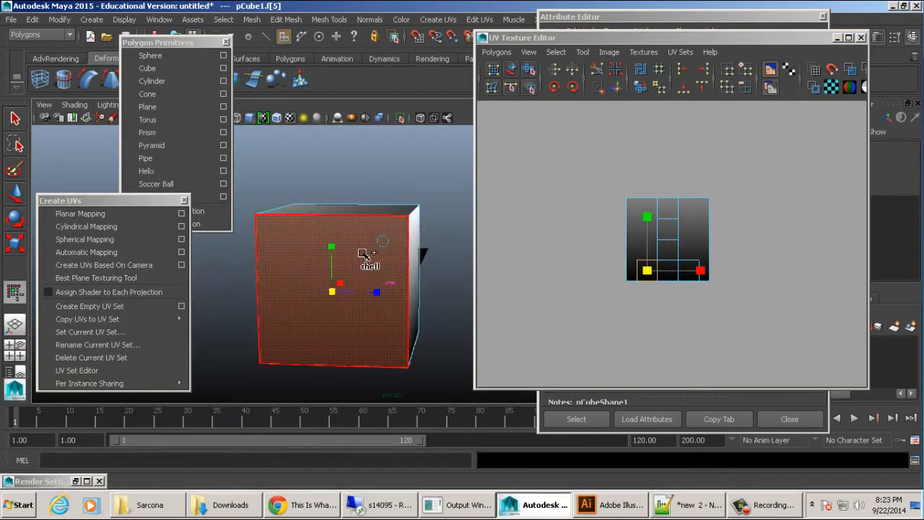
click(181, 213)
alt+drag(341, 258, 250, 282)
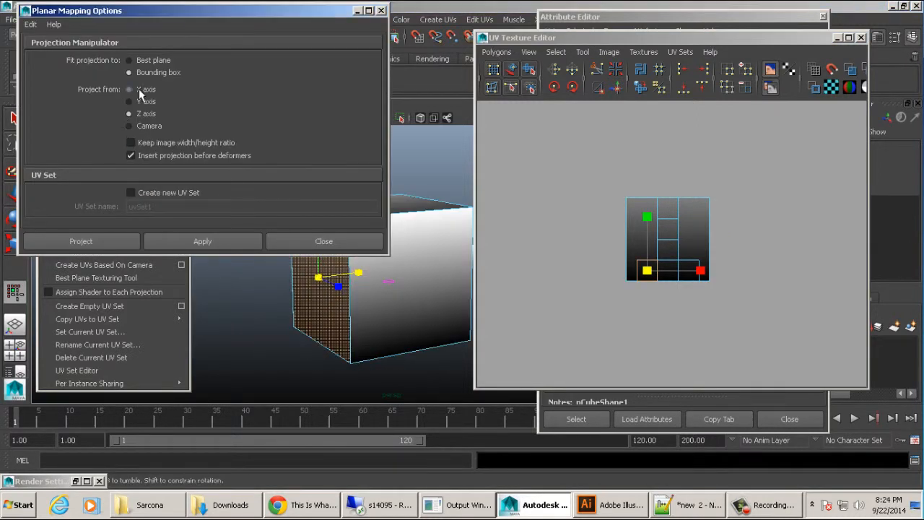
click(110, 241)
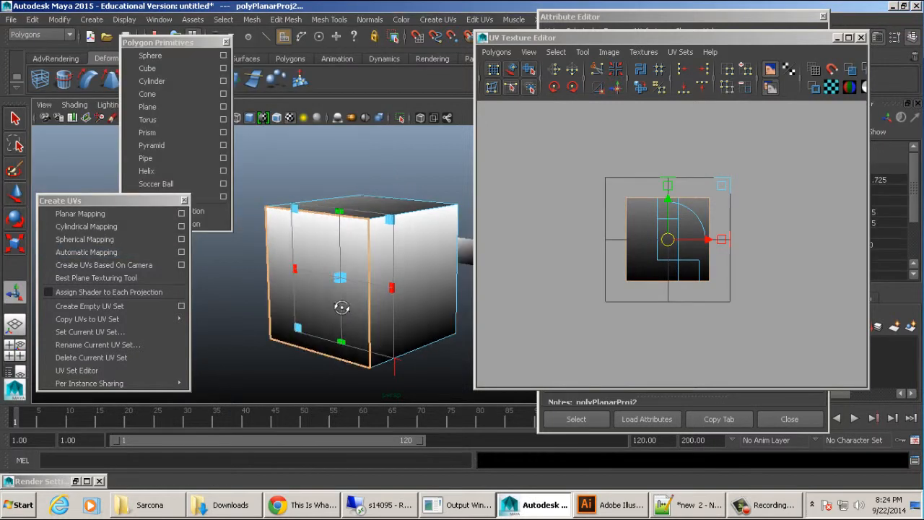
- Select the cube's opposite side face and project planar UVs onto it from the X axis
key(F8)
click(260, 245)
alt+drag(351, 263, 253, 258)
alt+middle_drag(354, 258, 266, 243)
click(353, 243)
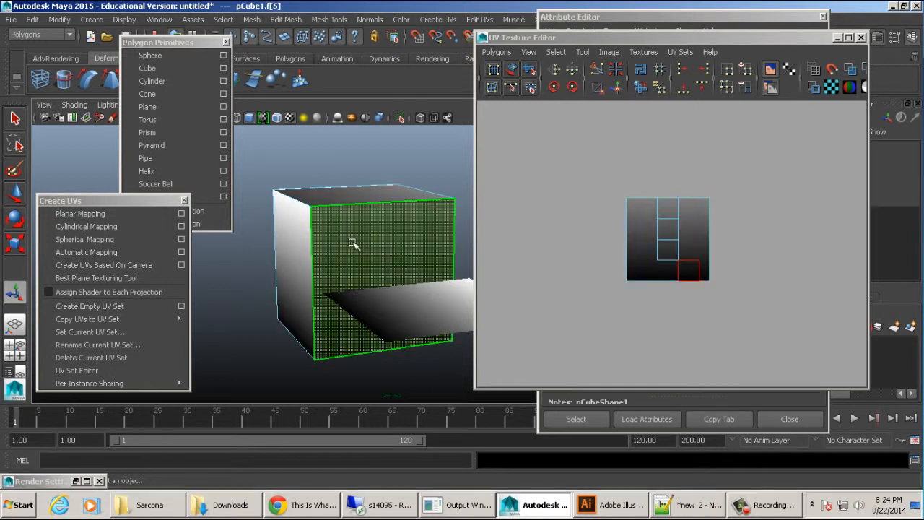
click(181, 213)
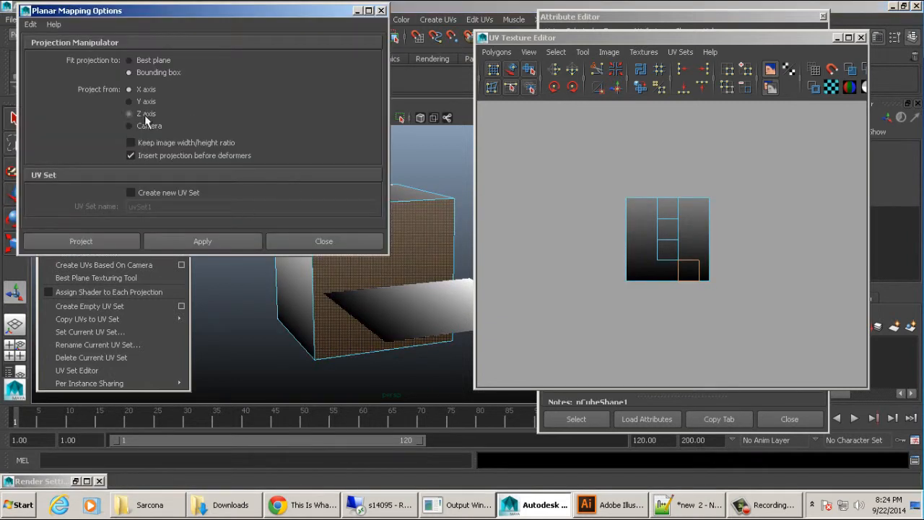
click(81, 241)
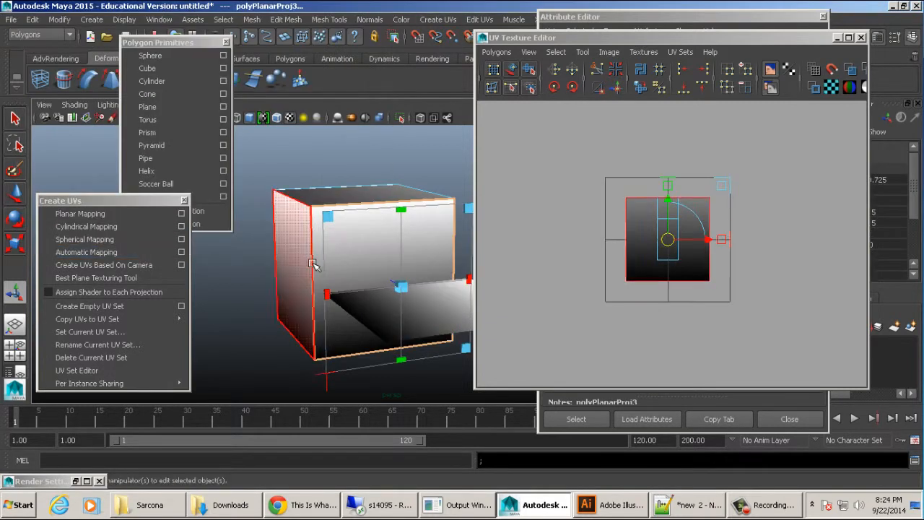
- Select the cube's back face, project planar UVs onto it from the Z axis, and clear the selection
alt+drag(447, 261, 392, 258)
alt+middle_drag(430, 238, 377, 232)
click(366, 243)
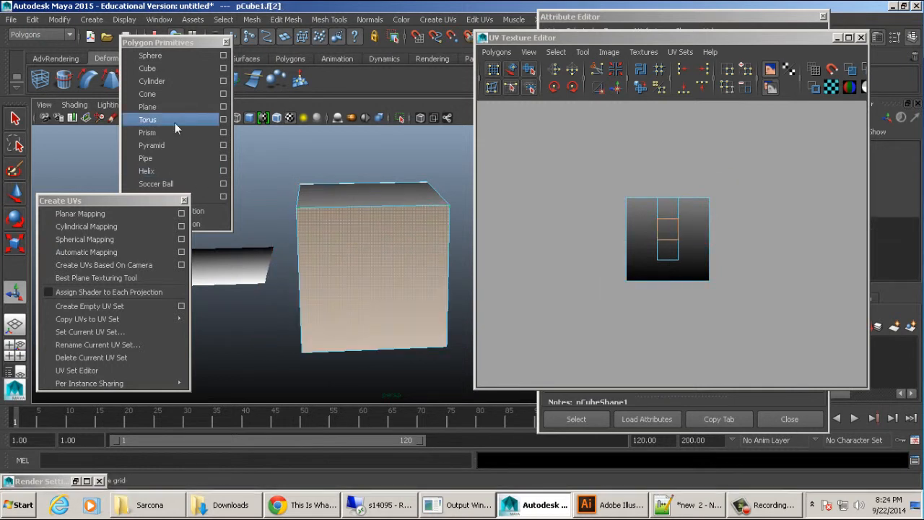
click(181, 213)
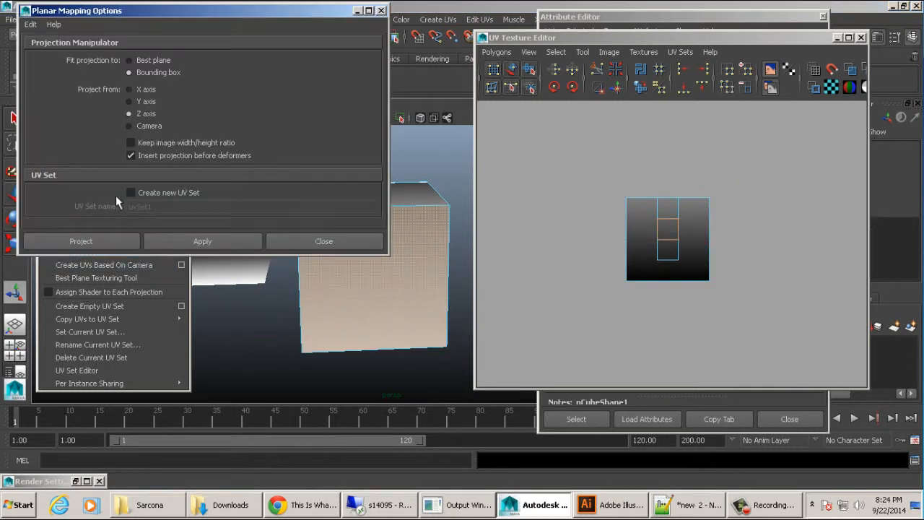
click(81, 241)
click(274, 341)
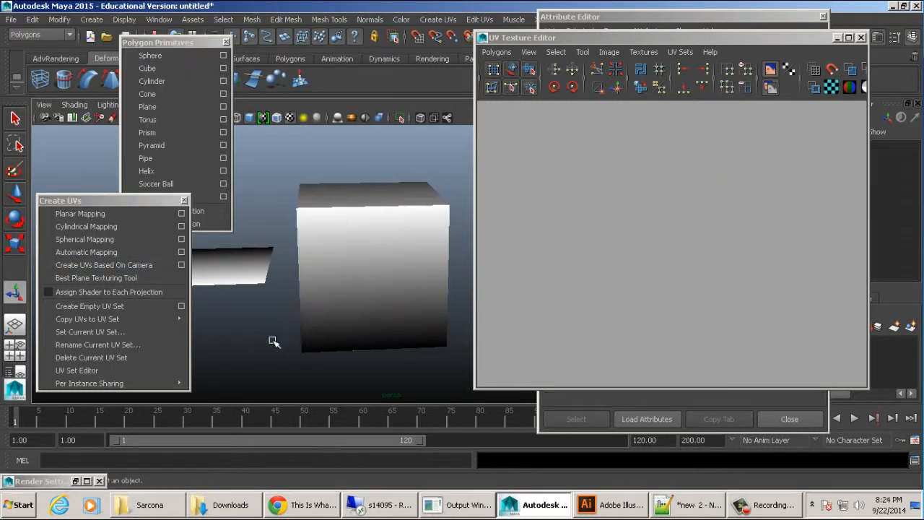
- Select the cube's top face and project planar UVs onto it from the Y axis
alt+drag(275, 340, 351, 270)
alt+drag(408, 272, 322, 317)
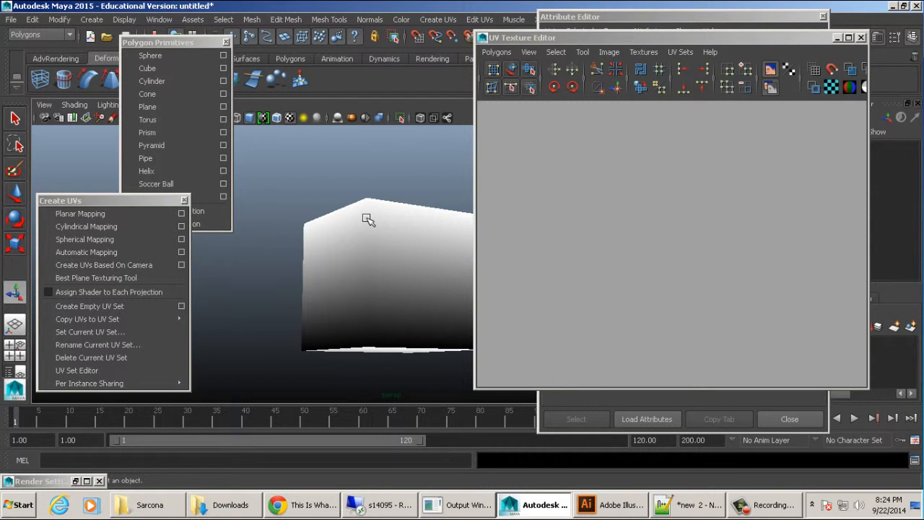
alt+drag(367, 219, 417, 290)
click(368, 181)
alt+drag(368, 181, 366, 198)
right_drag(366, 198, 370, 217)
click(366, 197)
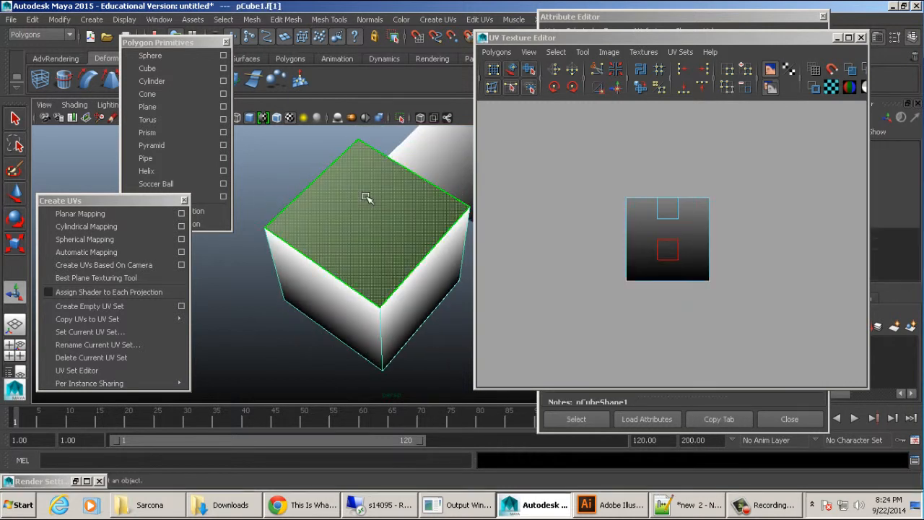
click(181, 213)
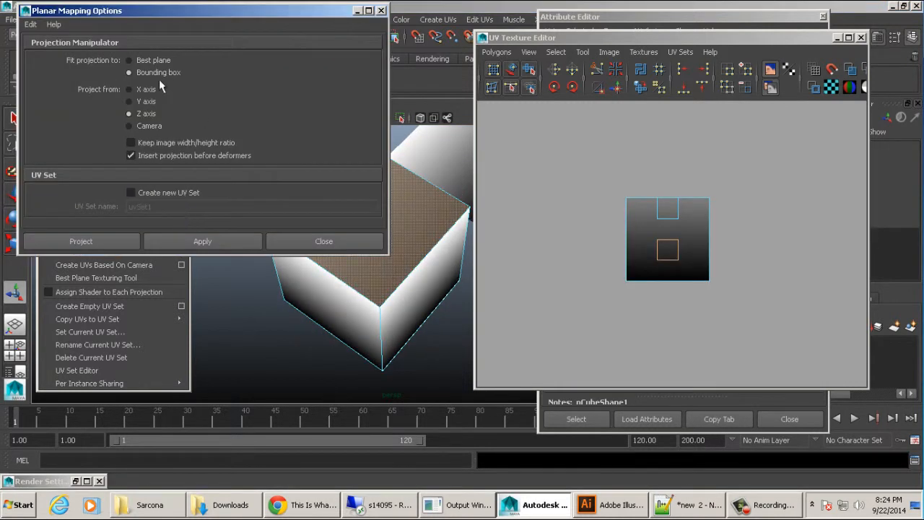
click(146, 102)
click(114, 240)
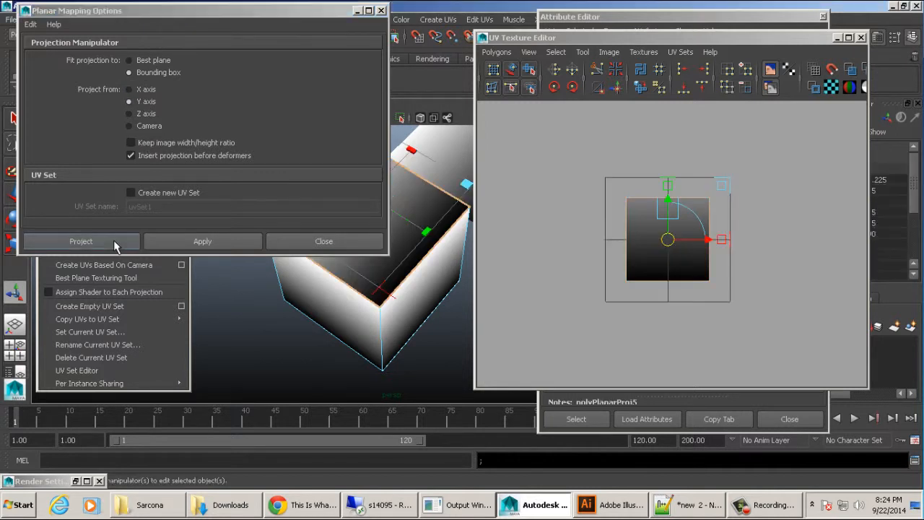
- Stretch the top face's projection so its UVs form a thin horizontal strip, move the strip to the ramp's white end, and clear the selection
alt+drag(342, 256, 399, 291)
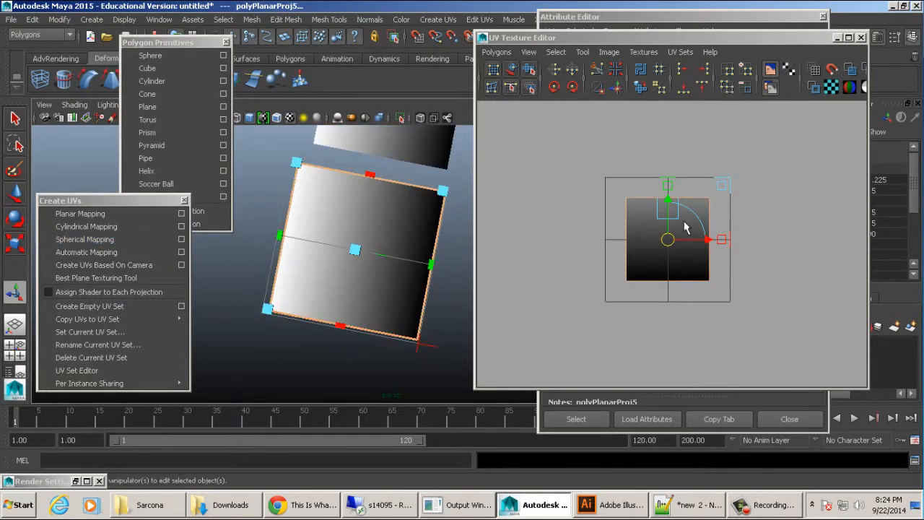
drag(431, 264, 606, 257)
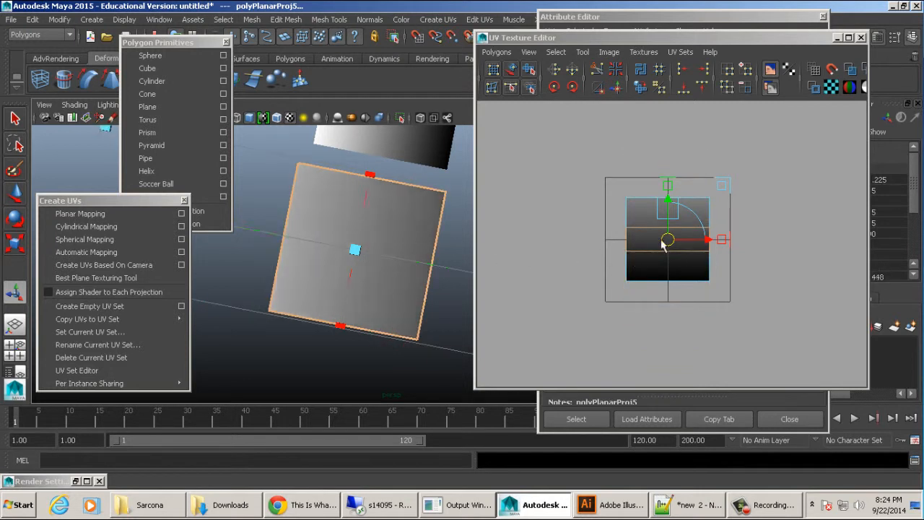
mouse_move(669, 203)
mouse_down()
mouse_move(669, 168)
mouse_move(669, 197)
mouse_up()
alt+middle_drag(657, 206, 654, 228)
alt+right_drag(653, 228, 845, 303)
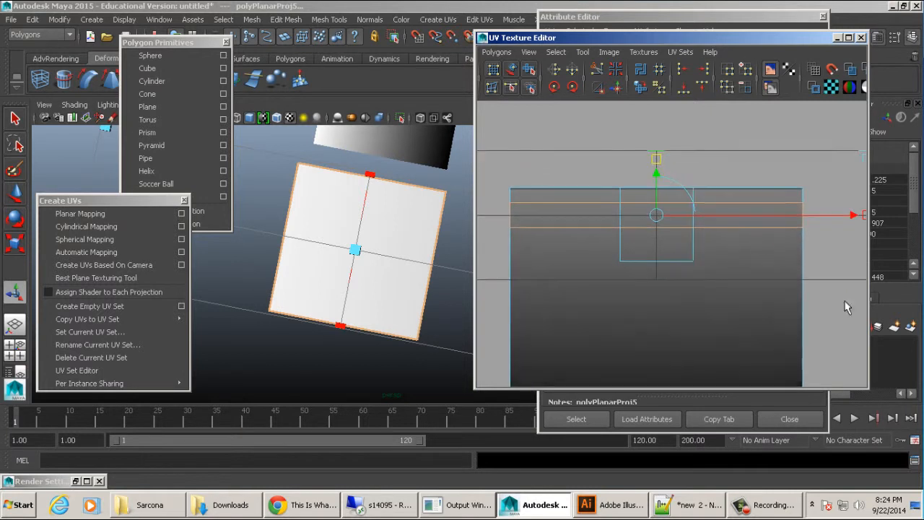
drag(655, 177, 655, 167)
alt+drag(324, 294, 327, 240)
alt+middle_drag(326, 238, 306, 250)
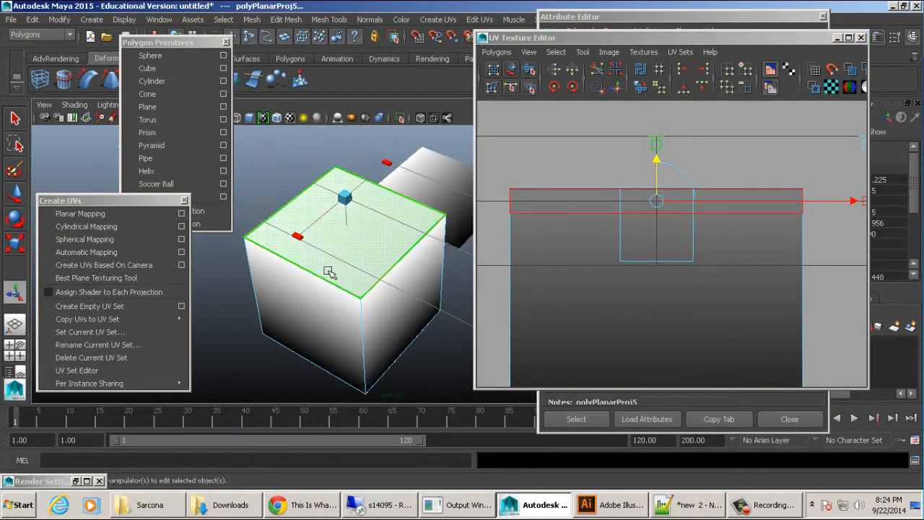
right_drag(327, 266, 384, 244)
click(256, 355)
alt+drag(346, 356, 324, 336)
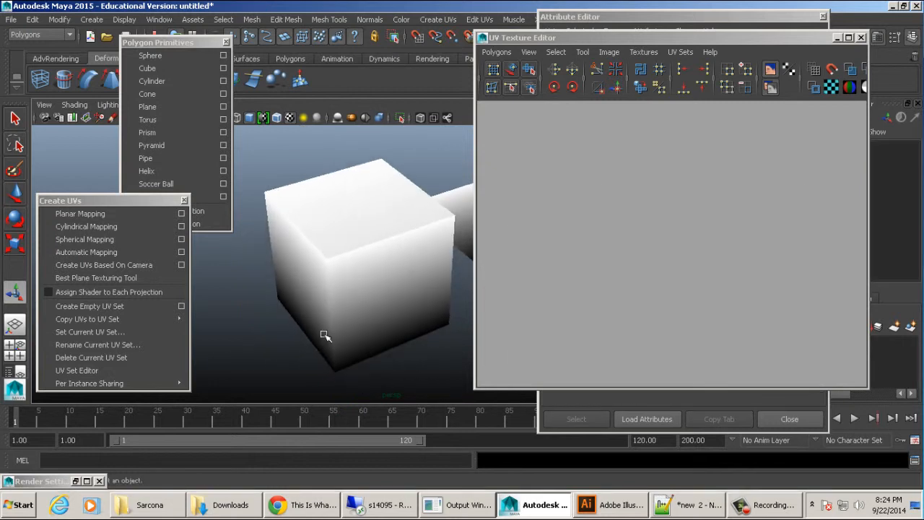
- Move the lower UVs of the top face's strip up to the texture's upper edge, and return to object mode with nothing selected
click(347, 238)
right_drag(703, 235, 697, 218)
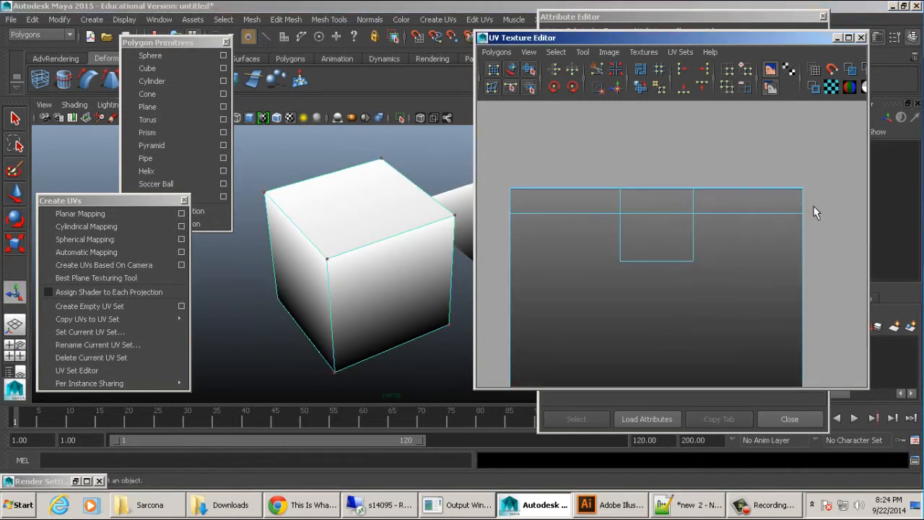
drag(814, 209, 495, 227)
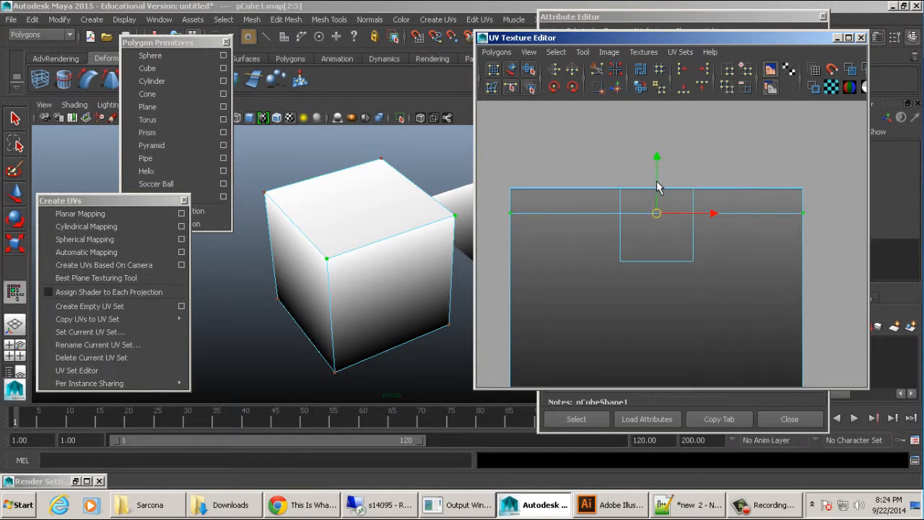
drag(657, 187, 657, 162)
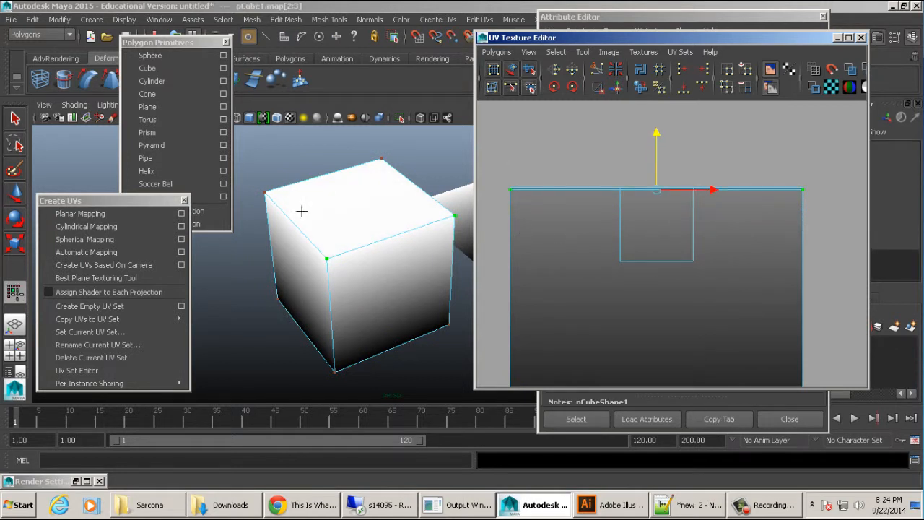
right_drag(302, 211, 322, 152)
click(321, 153)
alt+drag(432, 229, 440, 218)
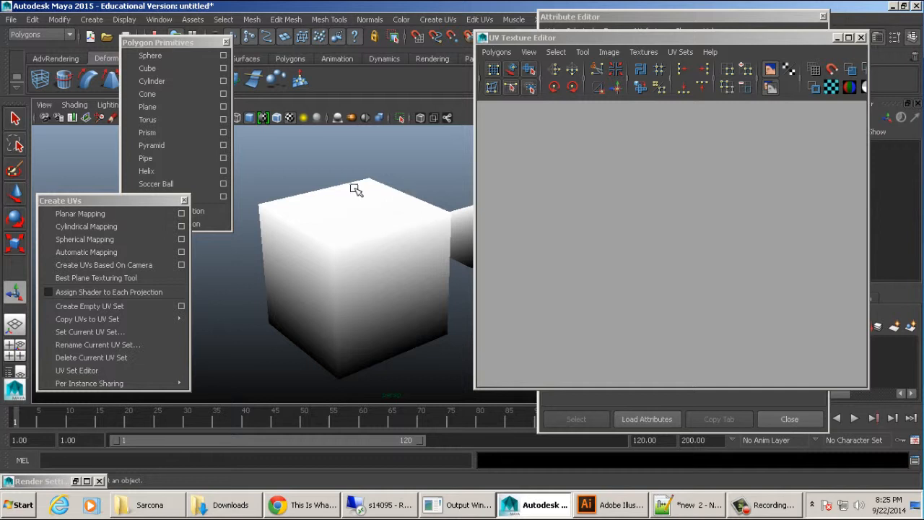
- Create a polygon cylinder and move it along the X axis clear of the cube and the plane
scroll(357, 191, down, 4)
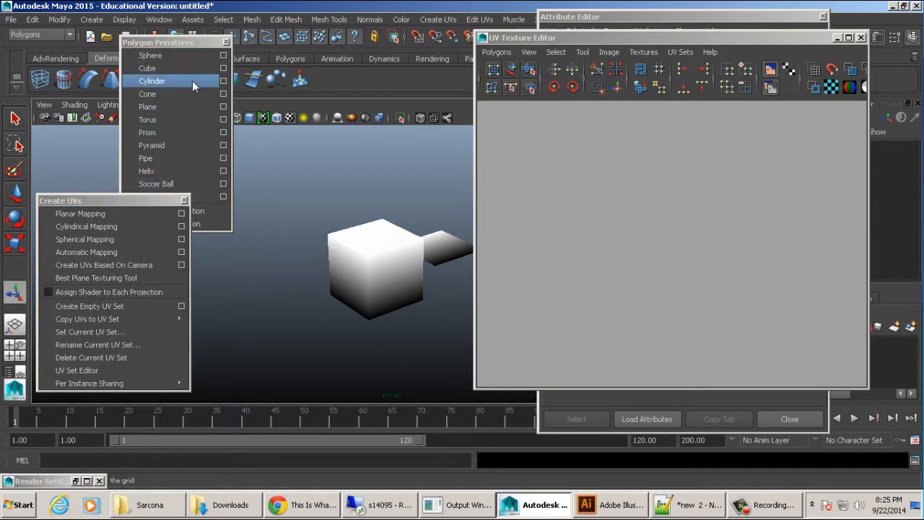
click(192, 81)
key(w)
alt+drag(431, 221, 347, 202)
alt+right_drag(347, 206, 196, 223)
alt+middle_drag(456, 240, 411, 240)
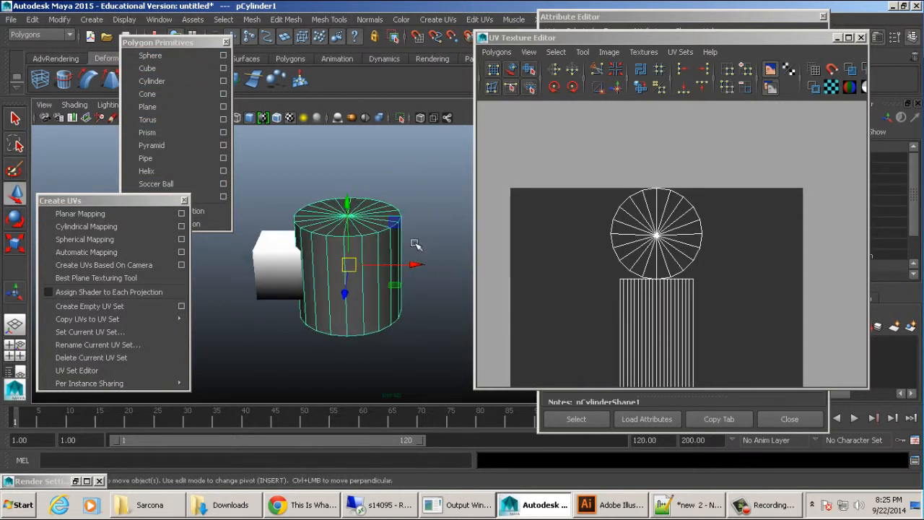
drag(417, 264, 542, 268)
alt+middle_drag(542, 268, 347, 251)
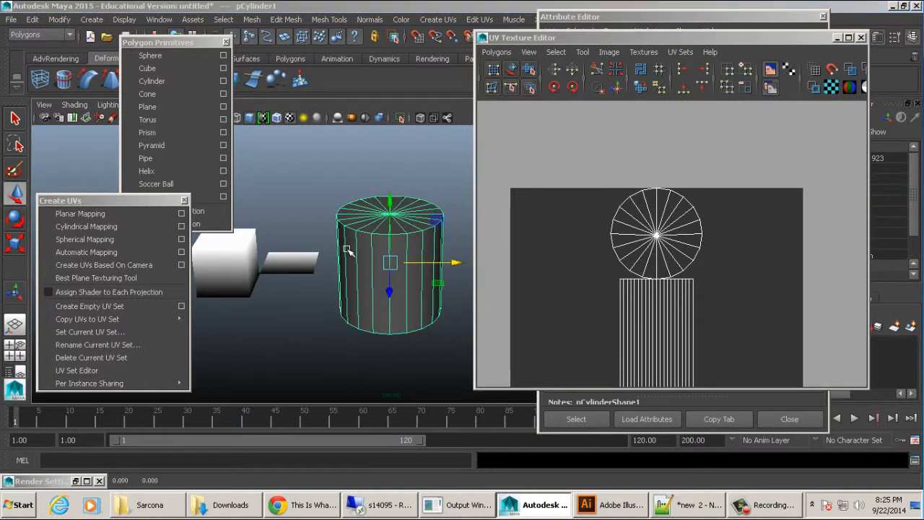
- Assign the existing material surfaceShader1 to the cylinder
key(space)
click(251, 373)
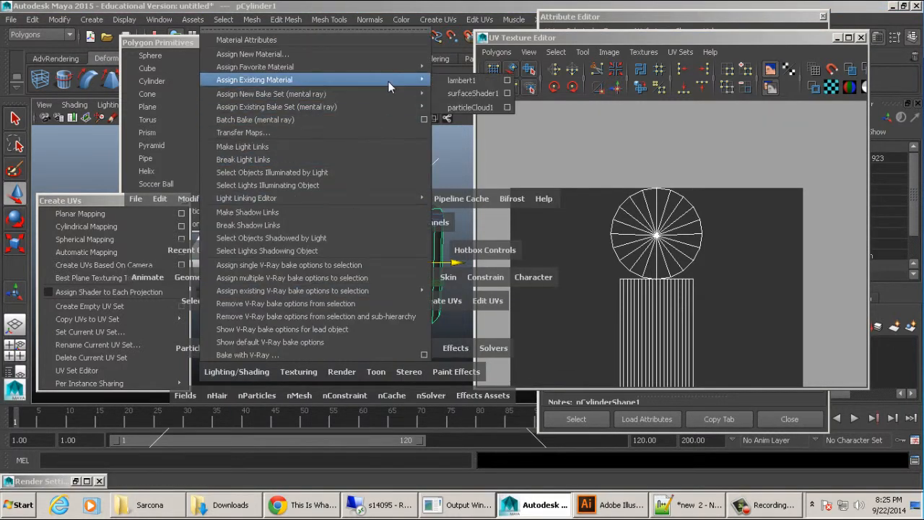
mouse_move(387, 80)
click(460, 94)
scroll(390, 253, up, 3)
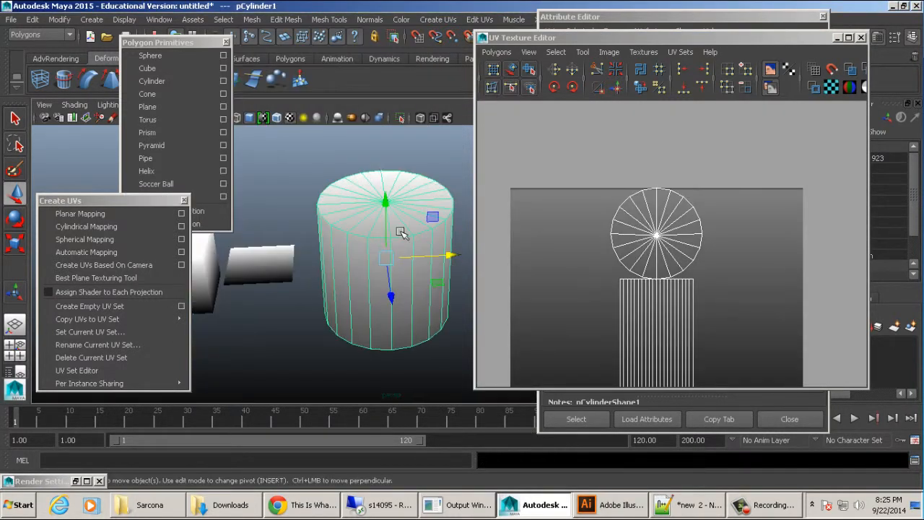
- Examine which UV shells belong to the cylinder's two caps and its side by selecting cap UVs, and clear the selection
alt+drag(404, 255, 415, 216)
alt+middle_drag(712, 255, 711, 195)
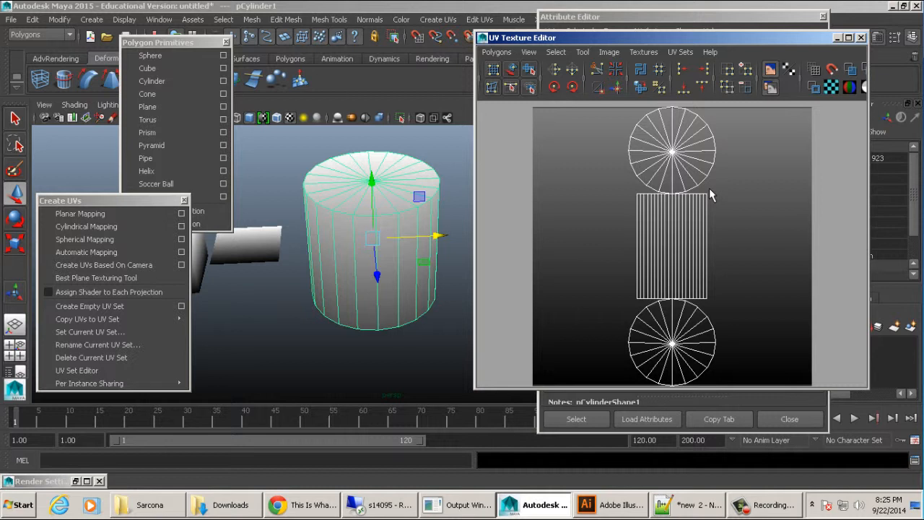
right_drag(656, 225, 704, 228)
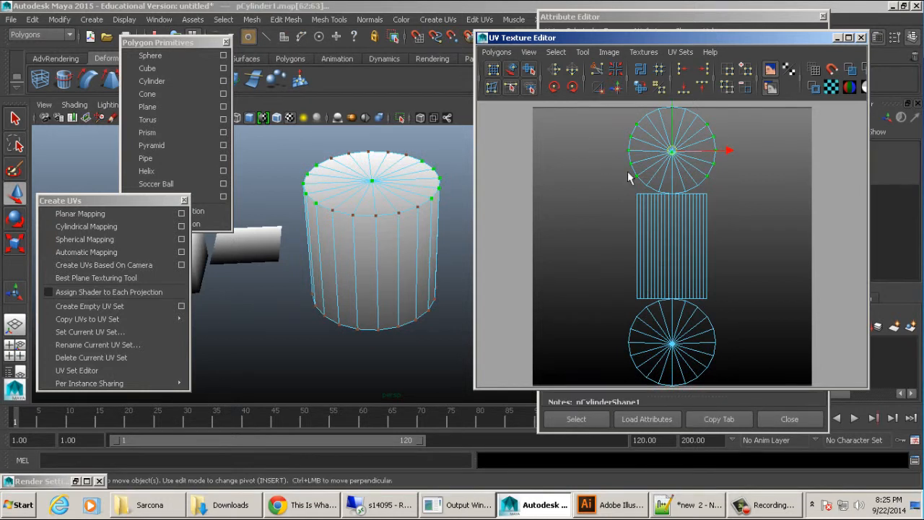
drag(722, 319, 599, 375)
click(763, 249)
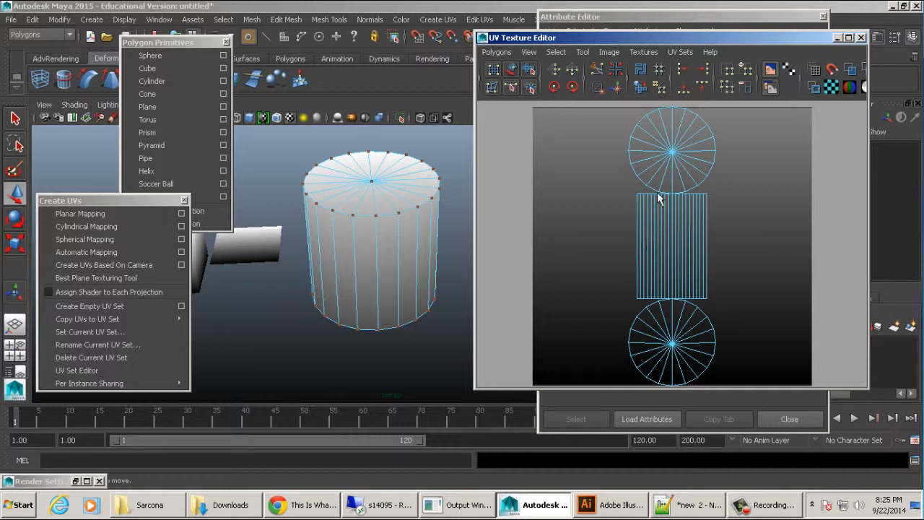
- Select all of the cylinder's side faces and apply a cylindrical UV projection to them
alt+drag(430, 223, 378, 208)
right_drag(347, 240, 345, 210)
drag(291, 225, 494, 230)
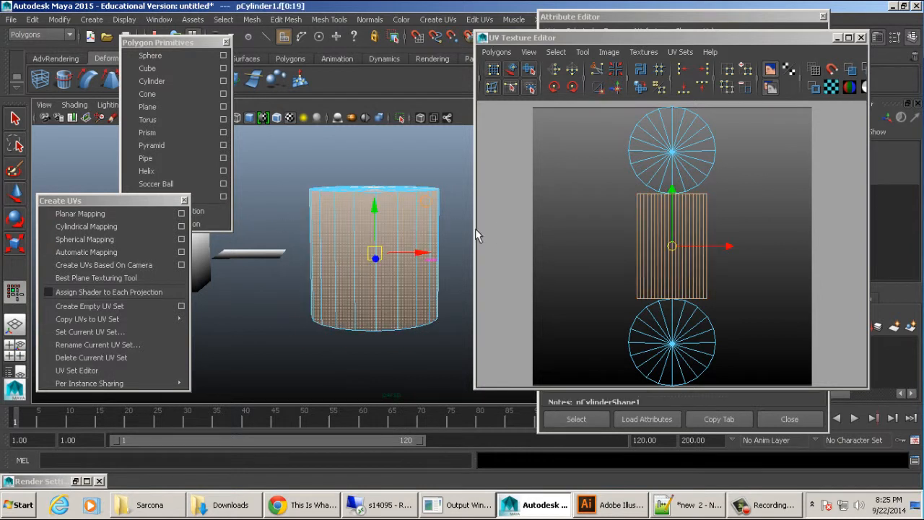
alt+drag(442, 219, 417, 222)
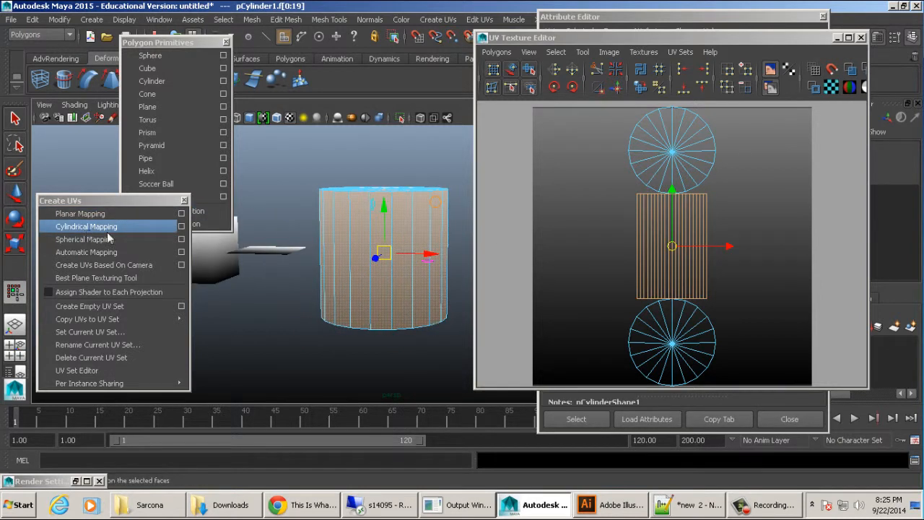
click(183, 226)
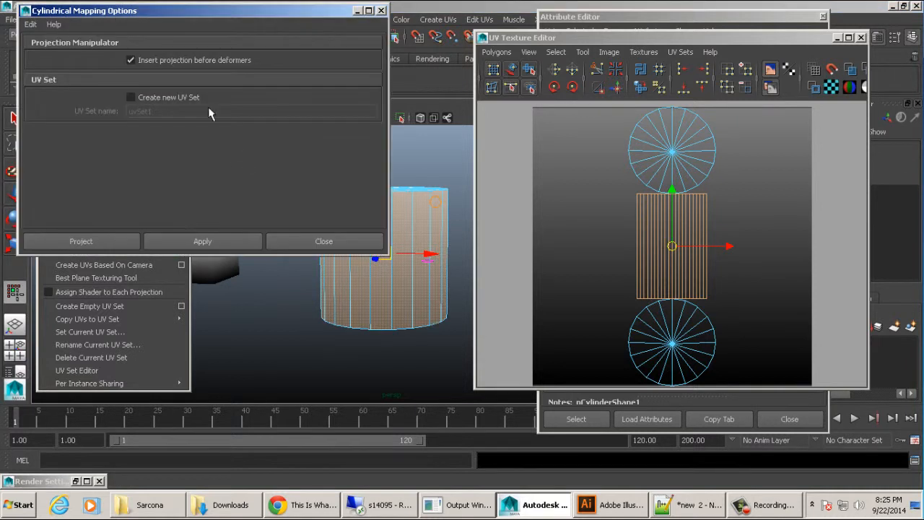
click(108, 245)
- Extend the cylindrical projection around the whole cylinder so the side UVs fit exactly within the texture's width
alt+drag(367, 228, 411, 262)
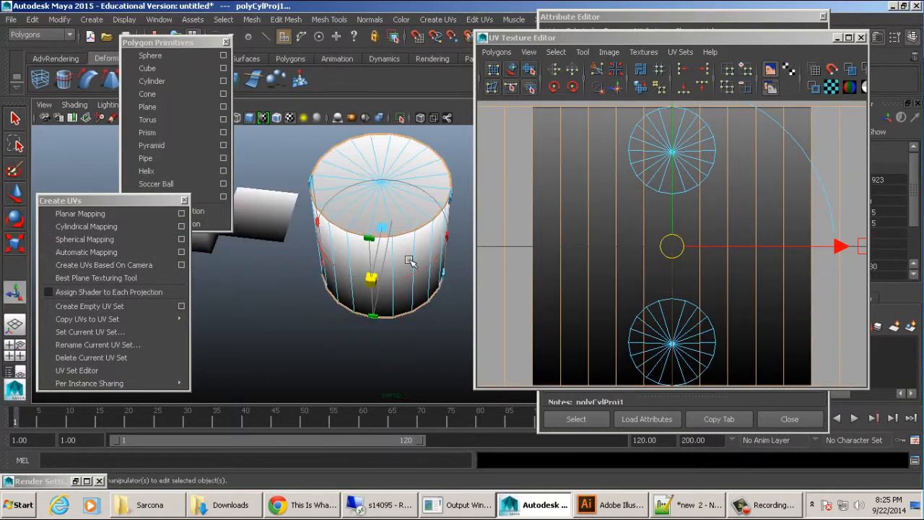
alt+middle_drag(411, 262, 374, 295)
alt+right_drag(650, 239, 545, 250)
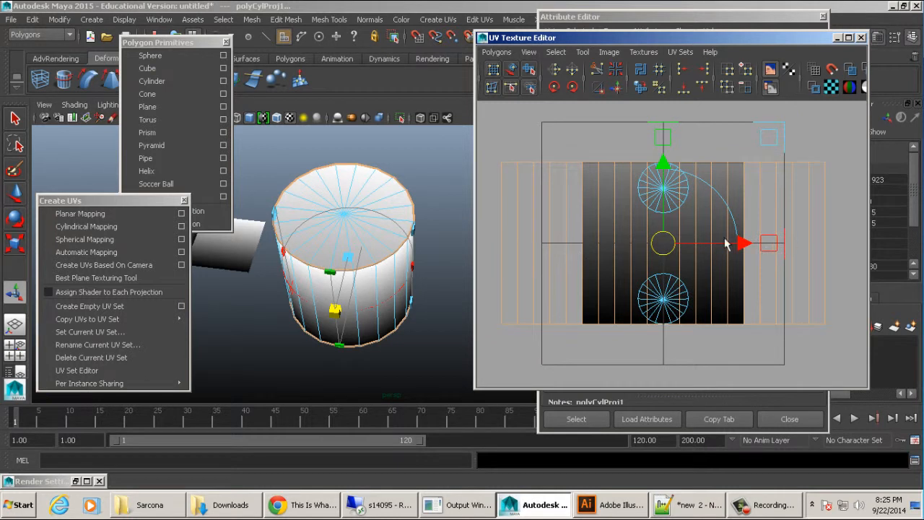
alt+drag(405, 242, 438, 250)
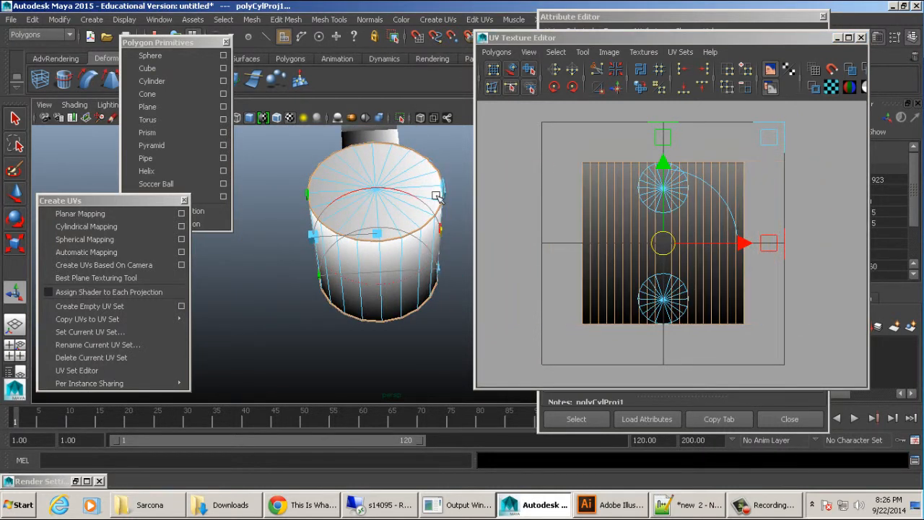
alt+middle_drag(615, 251, 637, 244)
alt+drag(342, 247, 386, 268)
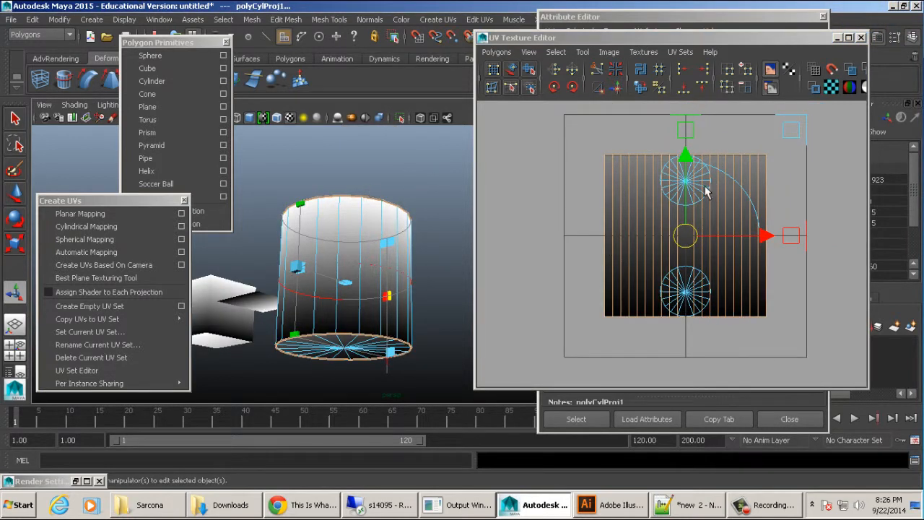
- Flatten the cylinder's top cap UV shell into a horizontal line, place it at the ramp's white upper edge, and clear the selection
right_drag(656, 181, 656, 199)
drag(692, 208, 716, 177)
click(556, 52)
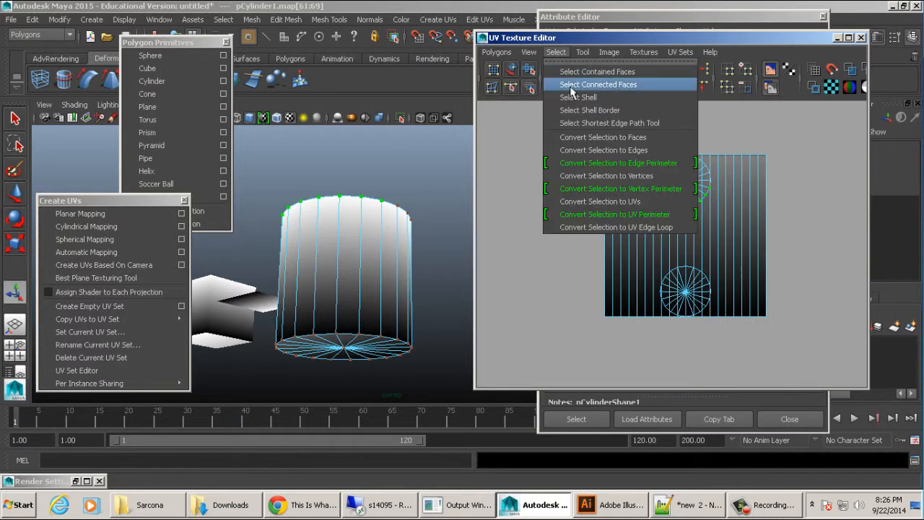
click(597, 85)
drag(687, 134, 675, 195)
key(w)
scroll(686, 166, up, 5)
key(r)
key(w)
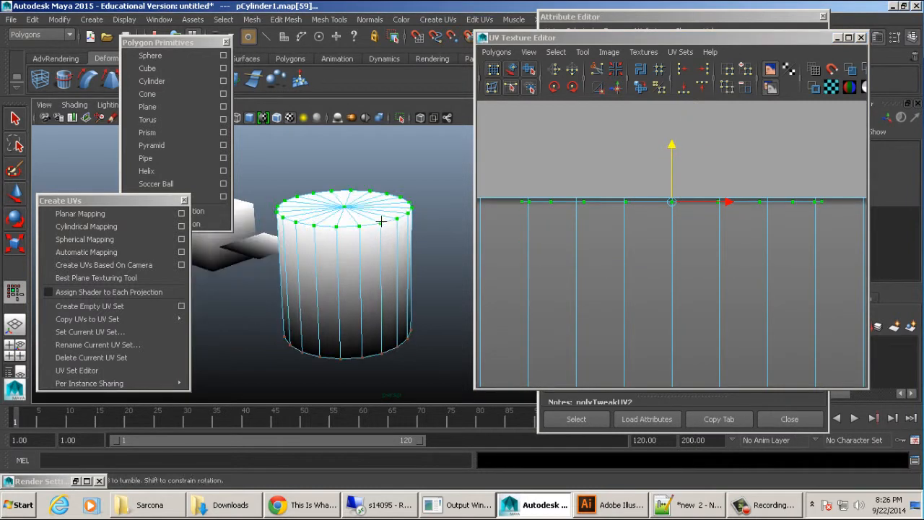
click(431, 217)
alt+drag(382, 280, 361, 344)
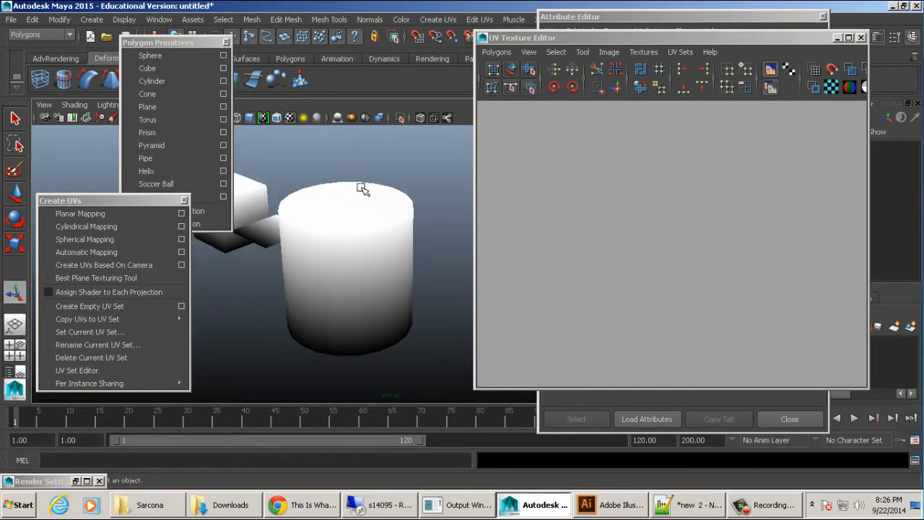
- Select the cylinder's entire bottom cap UV shell and scale it vertically into a flat horizontal line
alt+drag(363, 189, 357, 251)
click(356, 251)
alt+middle_drag(707, 269, 564, 185)
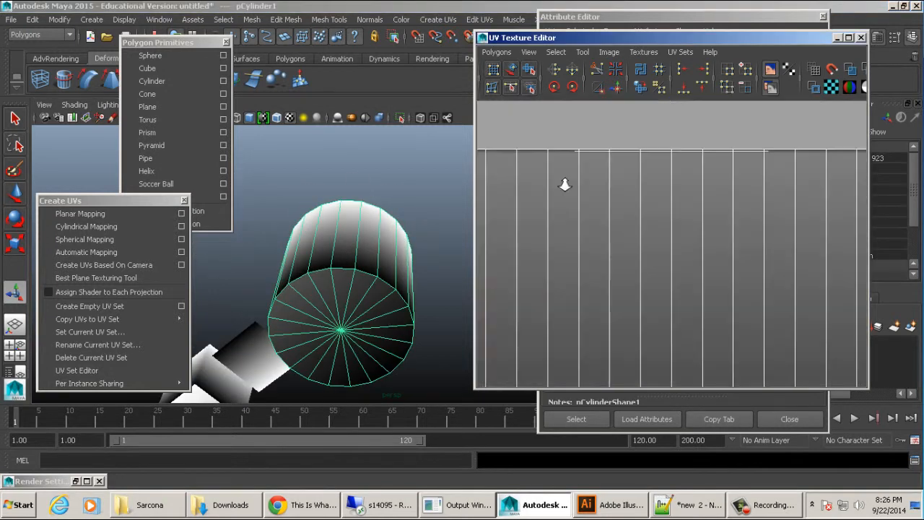
alt+right_drag(564, 185, 559, 185)
alt+middle_drag(685, 278, 688, 156)
alt+right_drag(689, 157, 613, 174)
alt+middle_drag(682, 288, 681, 141)
right_drag(641, 212, 603, 195)
drag(601, 194, 729, 321)
click(608, 53)
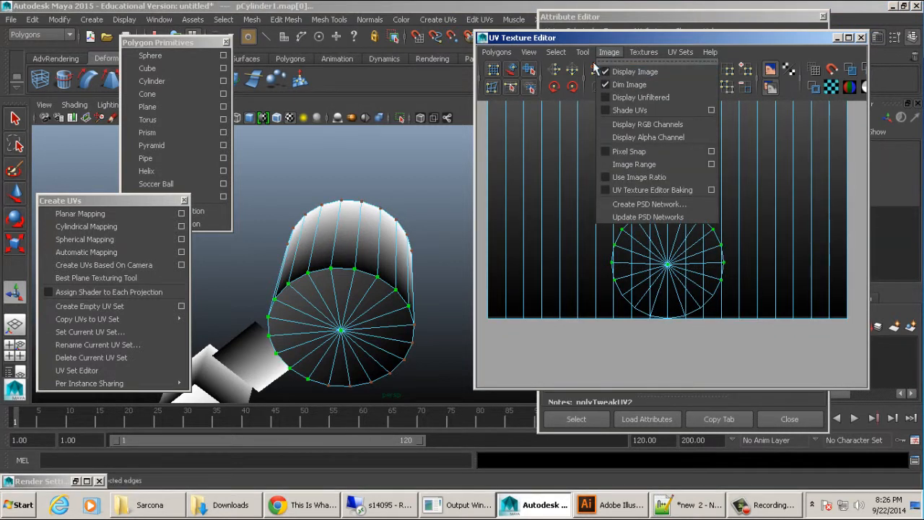
mouse_move(556, 52)
click(570, 95)
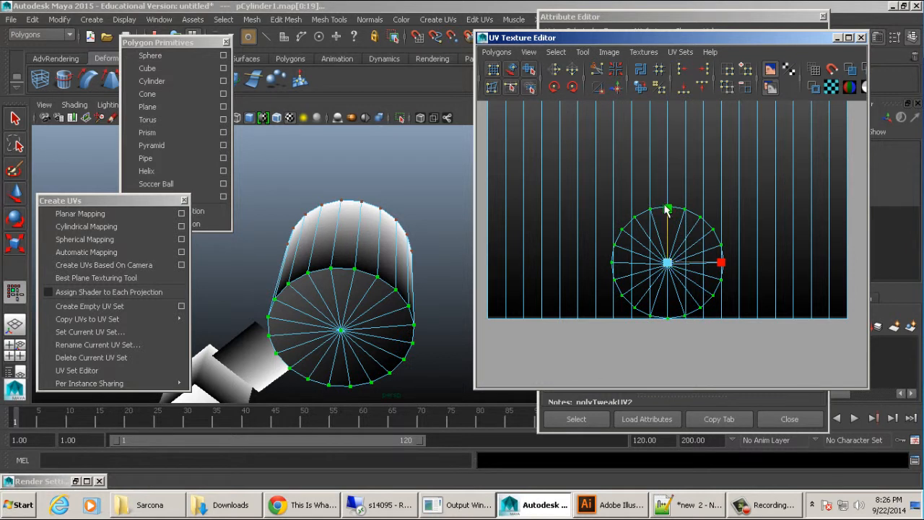
drag(668, 209, 671, 264)
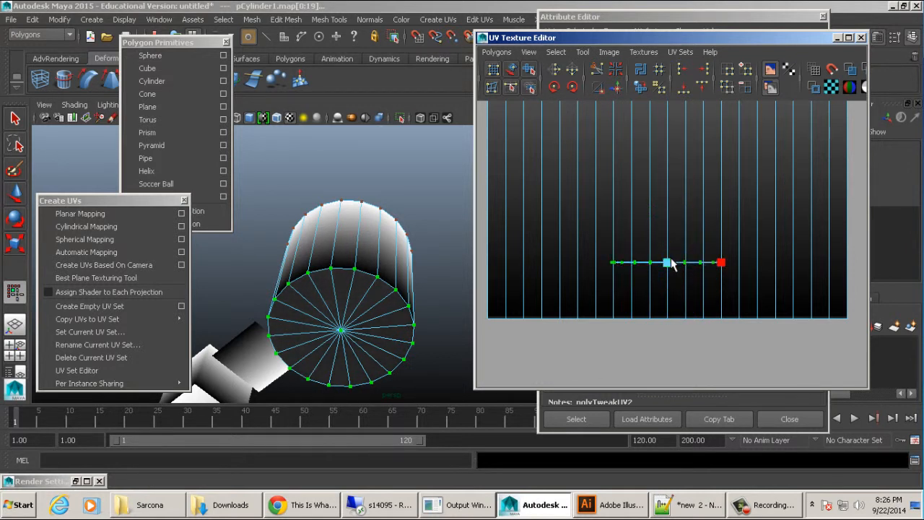
- Move the flattened bottom cap UVs down onto the ramp's black lower edge and return to object selection
key(w)
drag(667, 206, 668, 262)
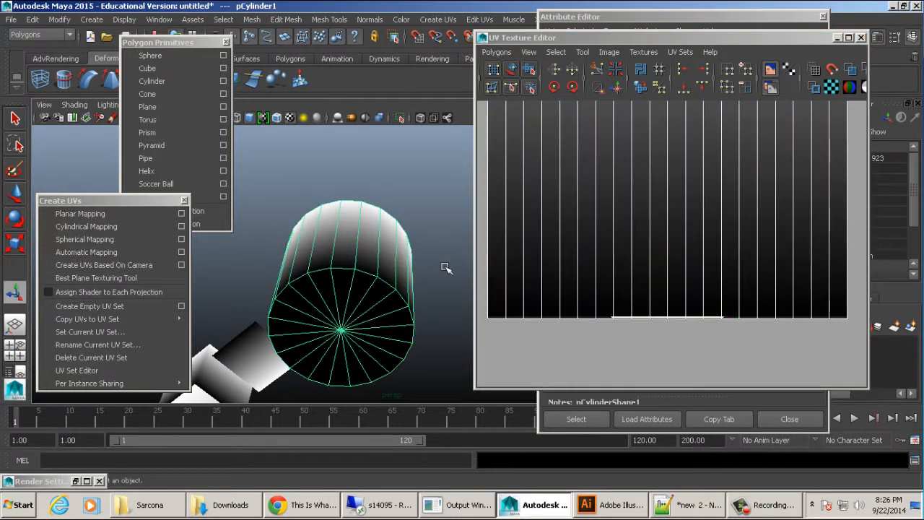
click(443, 268)
alt+drag(443, 267, 414, 247)
click(371, 253)
alt+right_drag(414, 246, 372, 232)
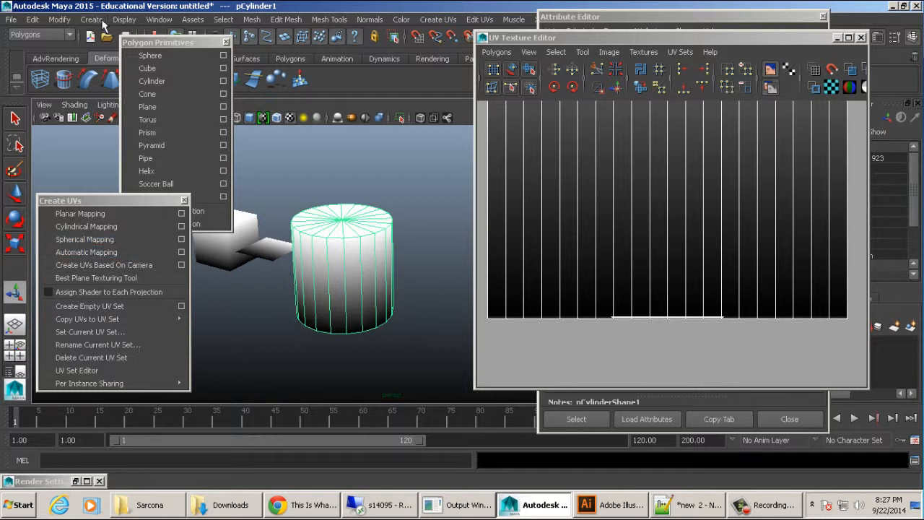
- Create a polygon sphere and move it along X to 4.226, beside the cylinder
click(175, 56)
drag(332, 270, 503, 271)
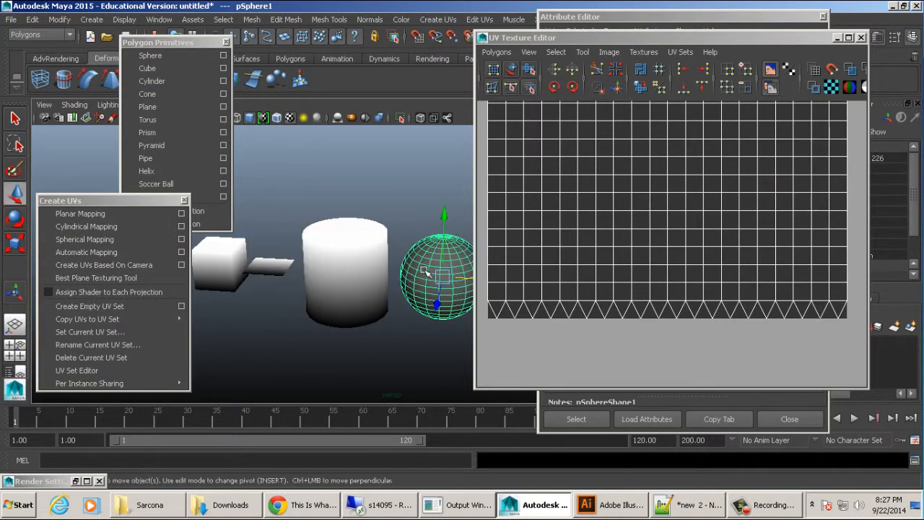
alt+middle_drag(429, 270, 304, 255)
- Assign the ramp surface shader to the sphere and frame its UVs over the texture
key(space)
mouse_move(211, 362)
mouse_down()
mouse_move(312, 216)
mouse_move(378, 81)
mouse_move(419, 75)
mouse_up()
scroll(355, 258, up, 1)
click(775, 238)
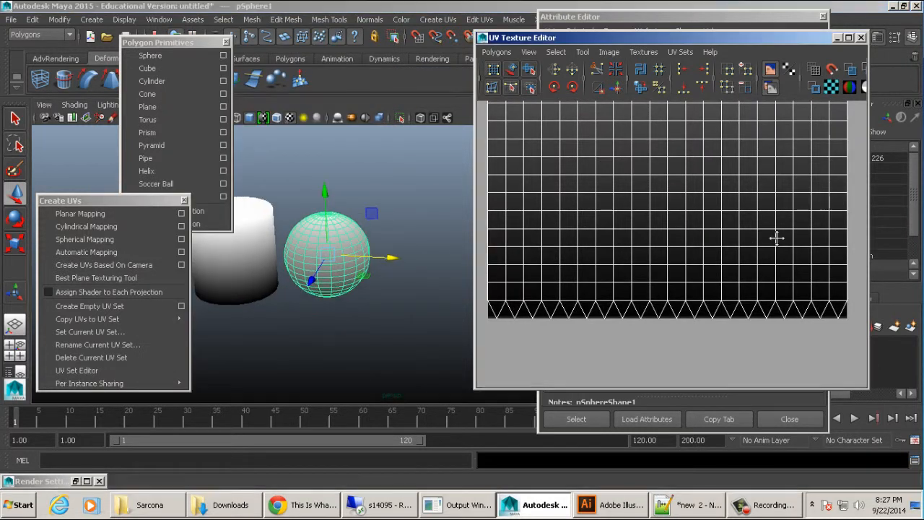
key(f)
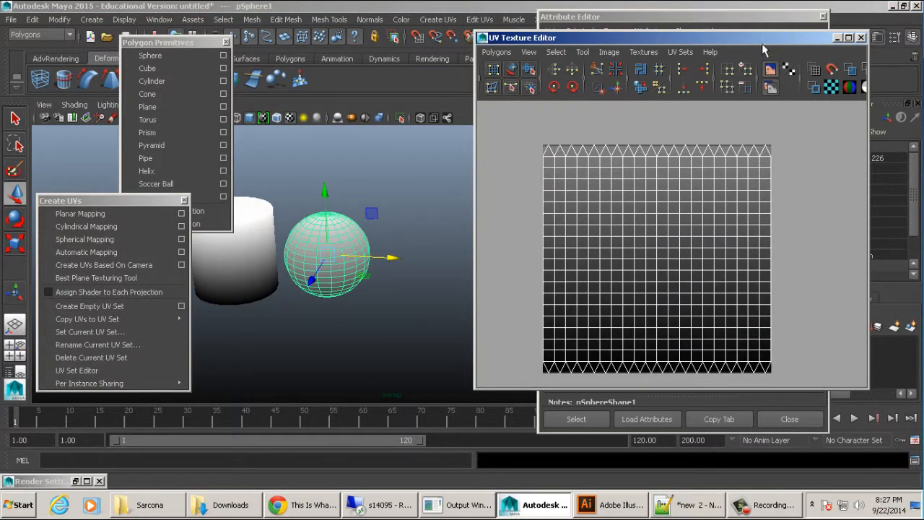
- Try the None option for Create UVs in the sphere's polySphere1 history
drag(679, 37, 541, 38)
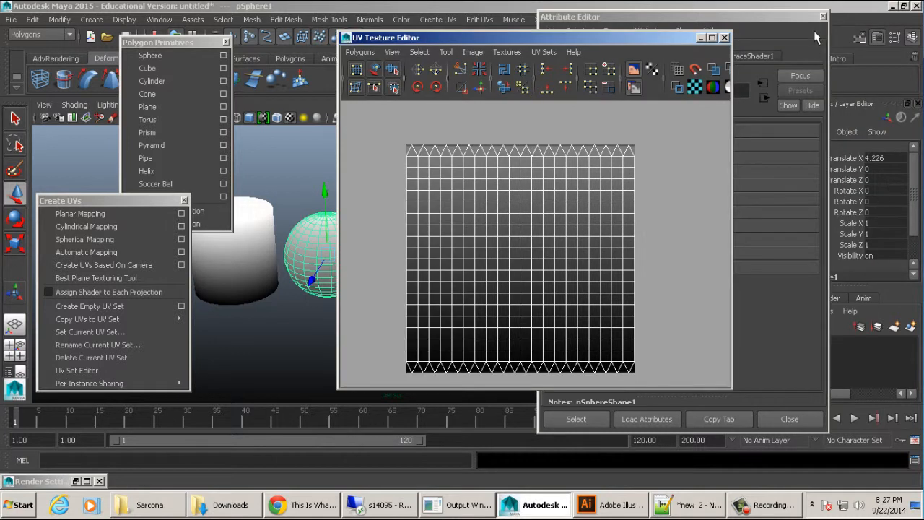
click(753, 34)
click(685, 56)
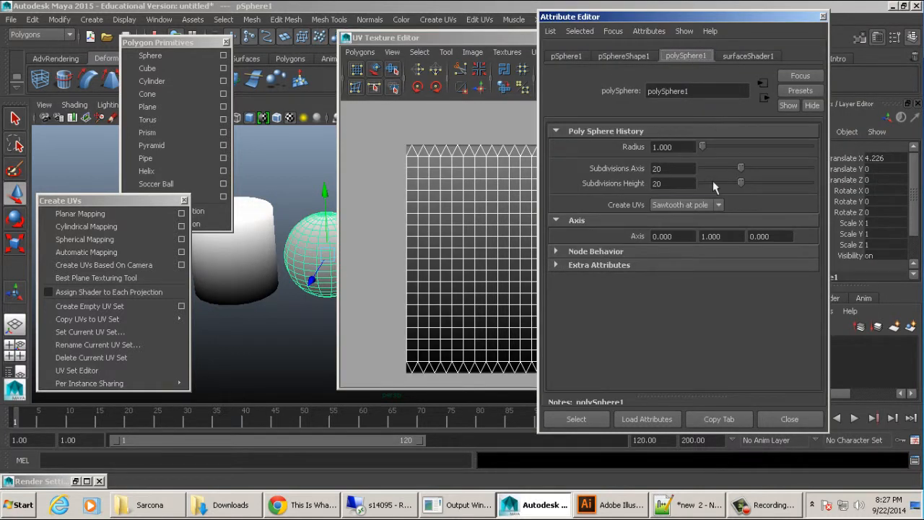
click(684, 205)
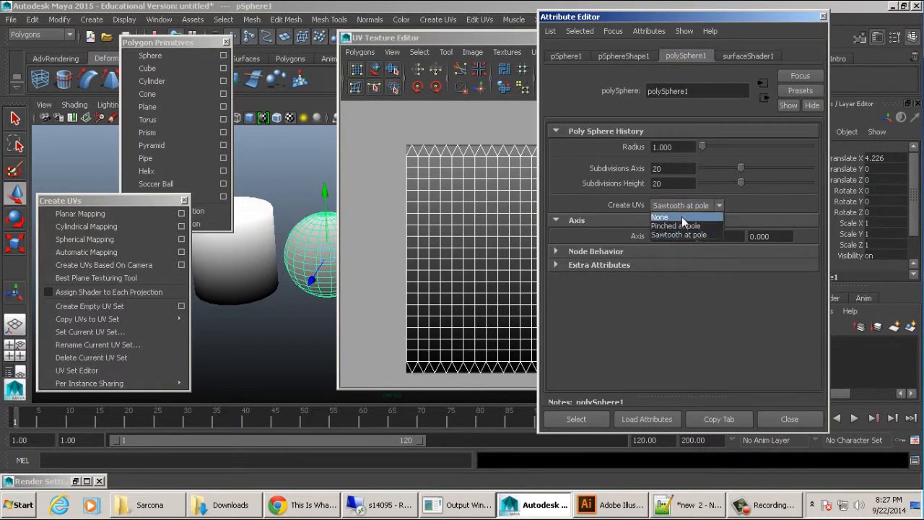
click(681, 216)
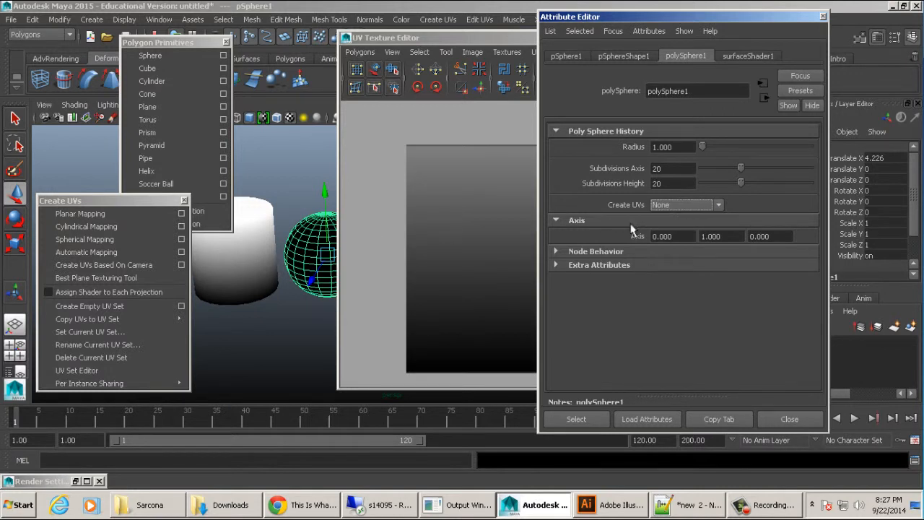
- Try the Pinched at pole option for the sphere's Create UVs setting
click(684, 205)
click(682, 220)
alt+middle_drag(496, 195, 436, 212)
click(794, 146)
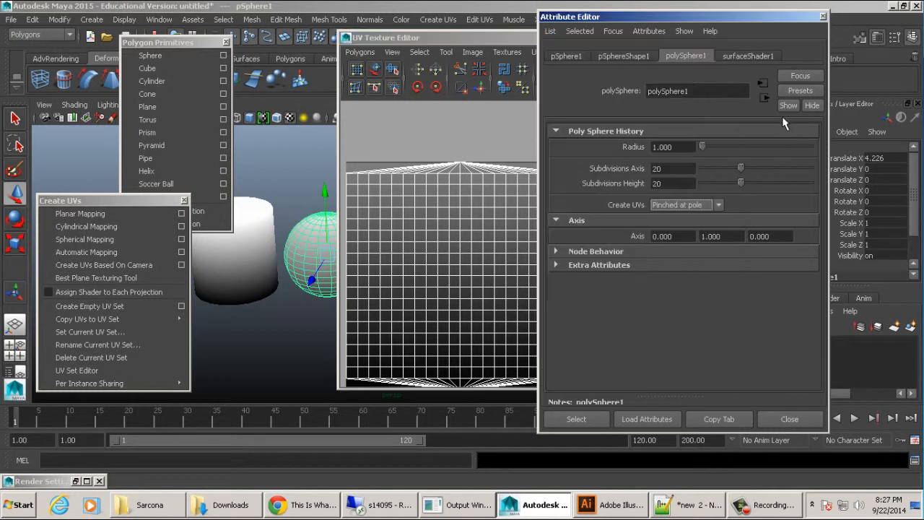
- Set the sphere's Create UVs back to Sawtooth at pole and close its attributes
click(684, 205)
click(685, 235)
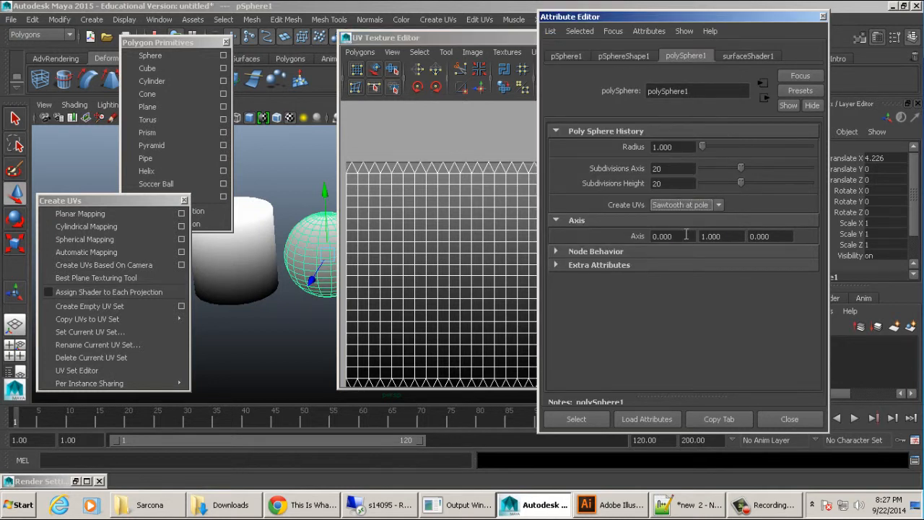
click(822, 16)
click(489, 222)
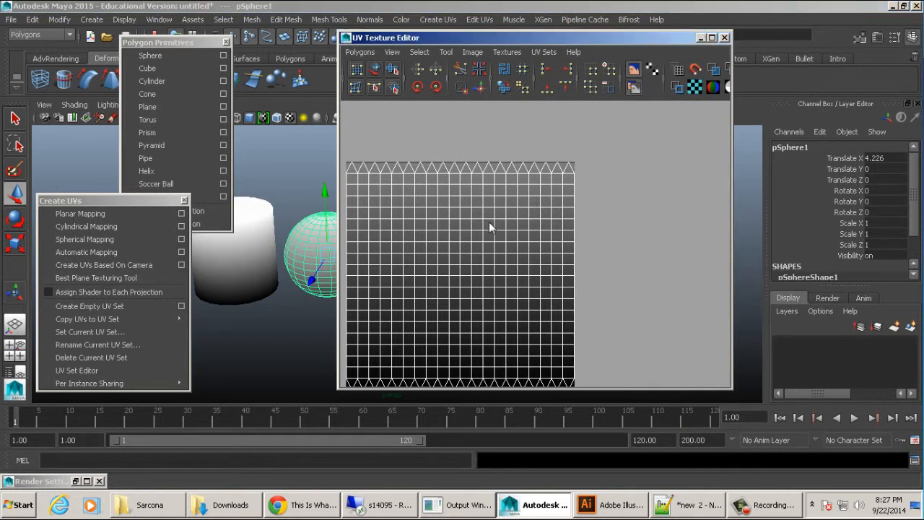
- Examine the Create UVs options among the cylinder's polyCylinder1 construction inputs
click(255, 227)
scroll(858, 236, down, 2)
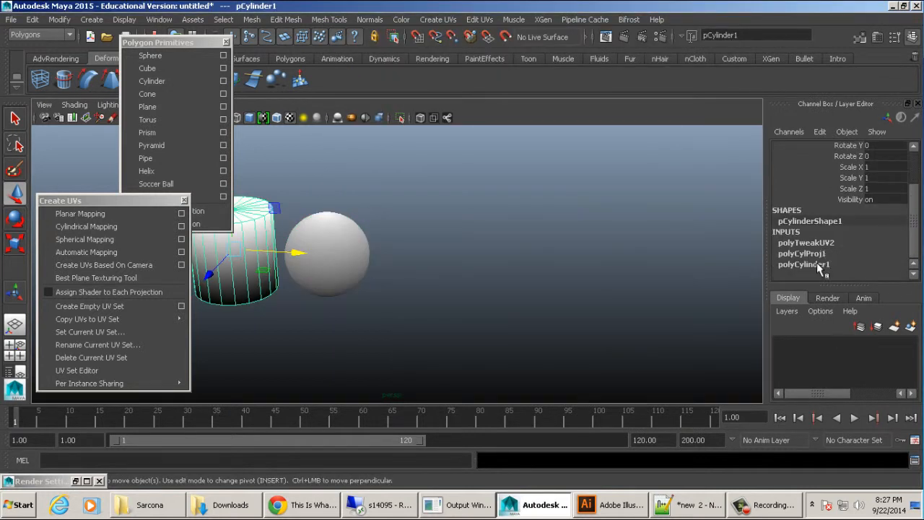
click(818, 265)
click(873, 254)
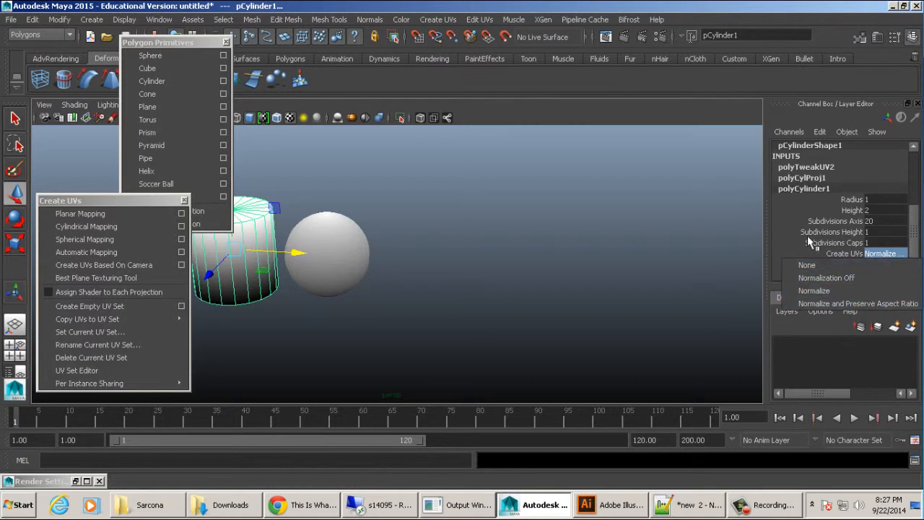
alt+middle_drag(469, 247, 626, 257)
scroll(629, 257, up, 2)
- Select the sphere and reopen the UV Texture Editor to show its UV layout
click(510, 237)
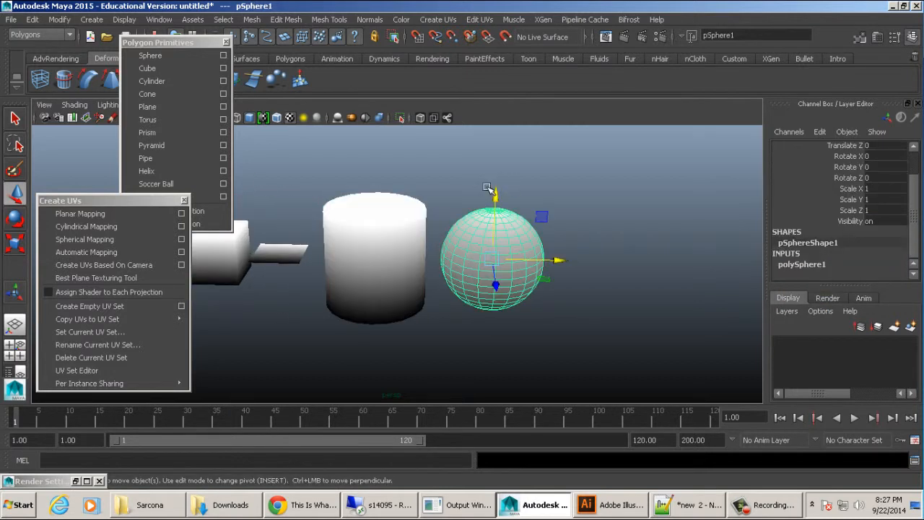
alt+drag(488, 190, 440, 196)
click(158, 19)
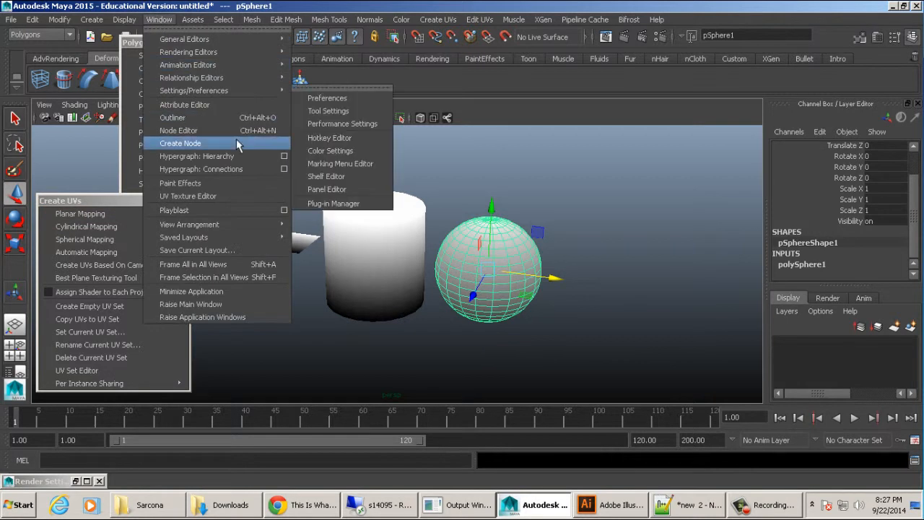
click(233, 198)
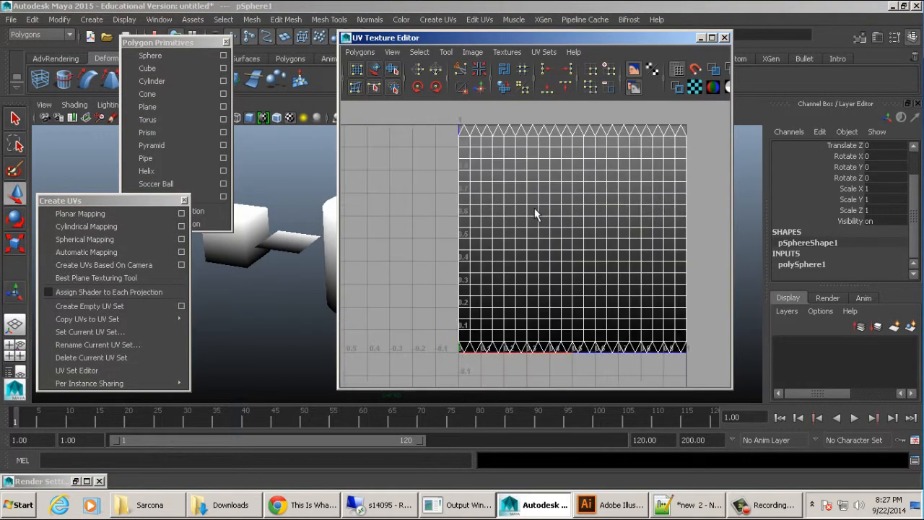
- Apply Automatic Mapping to the sphere and arrange the view so it stays visible beside its UVs
click(86, 251)
drag(482, 39, 662, 35)
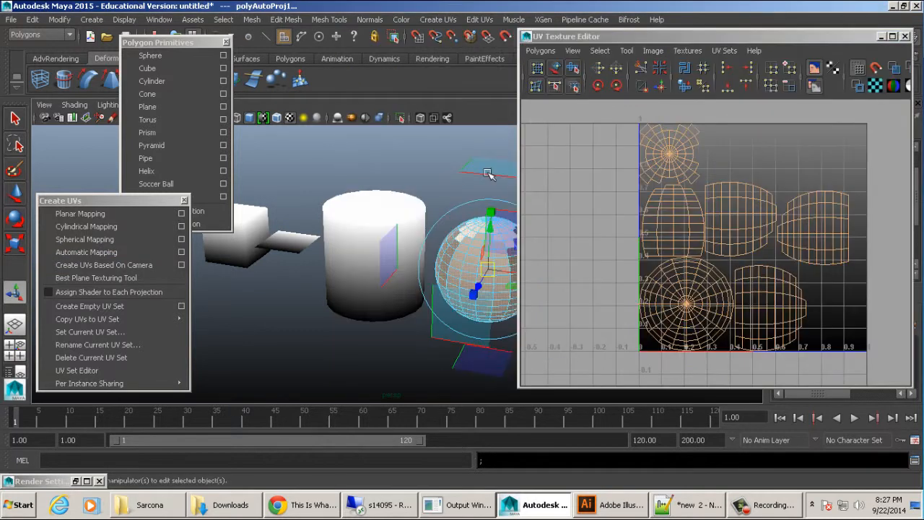
alt+middle_drag(475, 177, 403, 173)
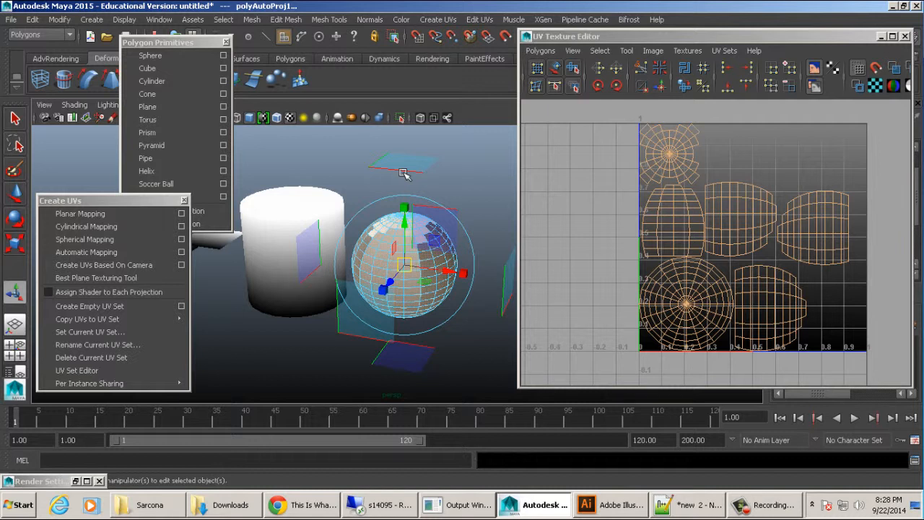
- Examine how the sphere's automatically mapped UV shells lie on the ramp and where their seams fall on the surface
alt+right_drag(531, 144, 819, 257)
alt+middle_drag(794, 255, 730, 107)
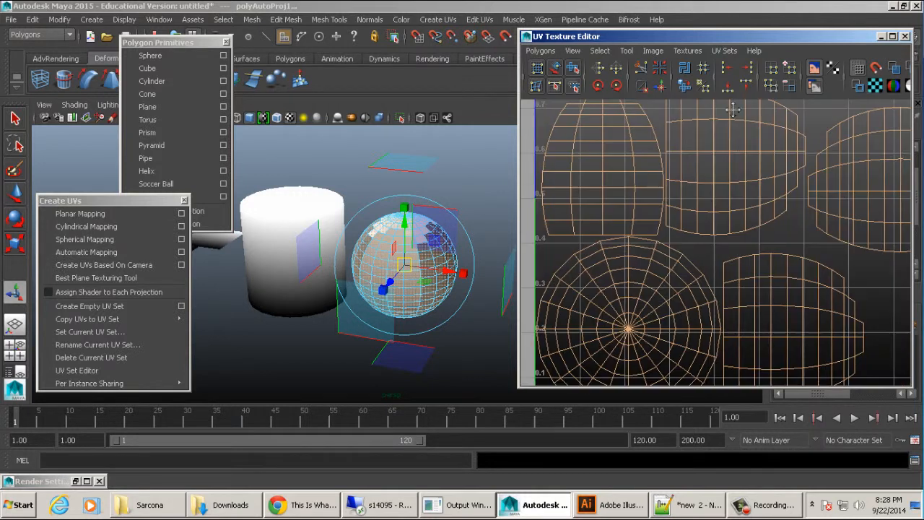
click(410, 249)
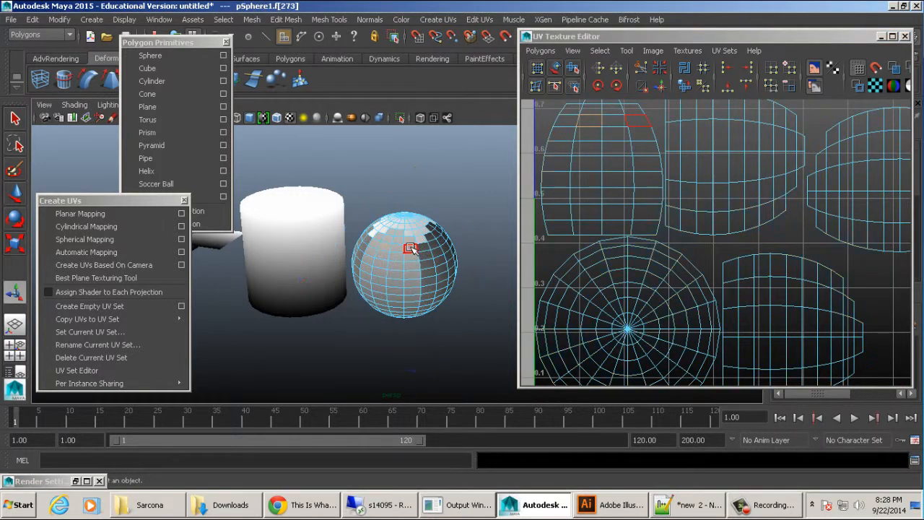
scroll(625, 165, down, 5)
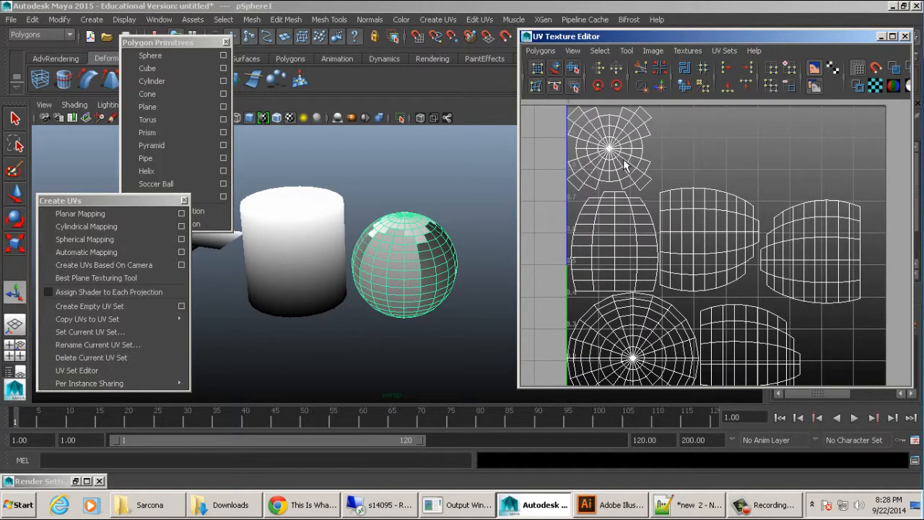
click(439, 158)
alt+drag(439, 159, 368, 244)
click(378, 239)
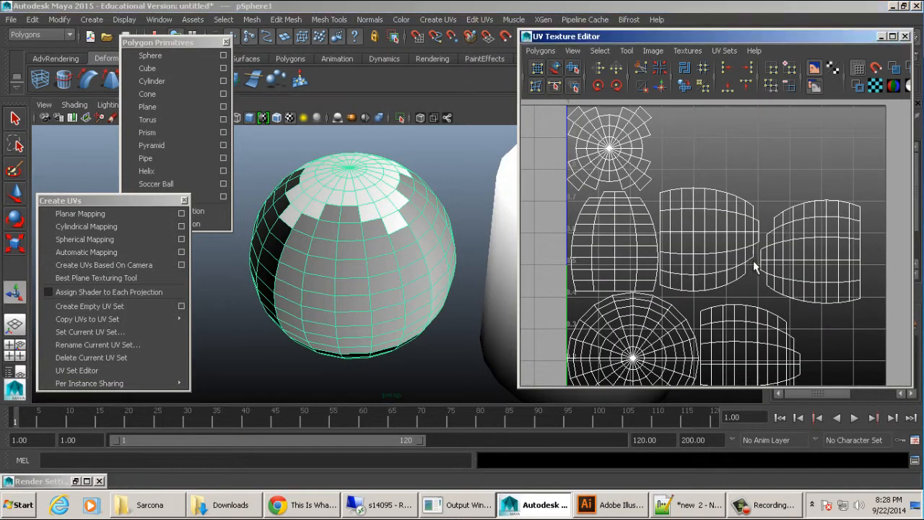
key(a)
alt+middle_drag(740, 248, 709, 237)
scroll(709, 237, down, 1)
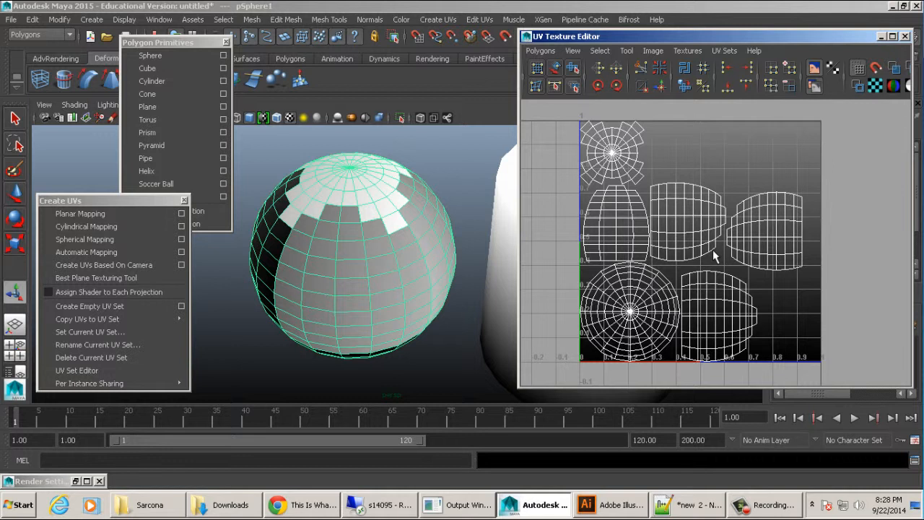
alt+right_drag(212, 267, 423, 259)
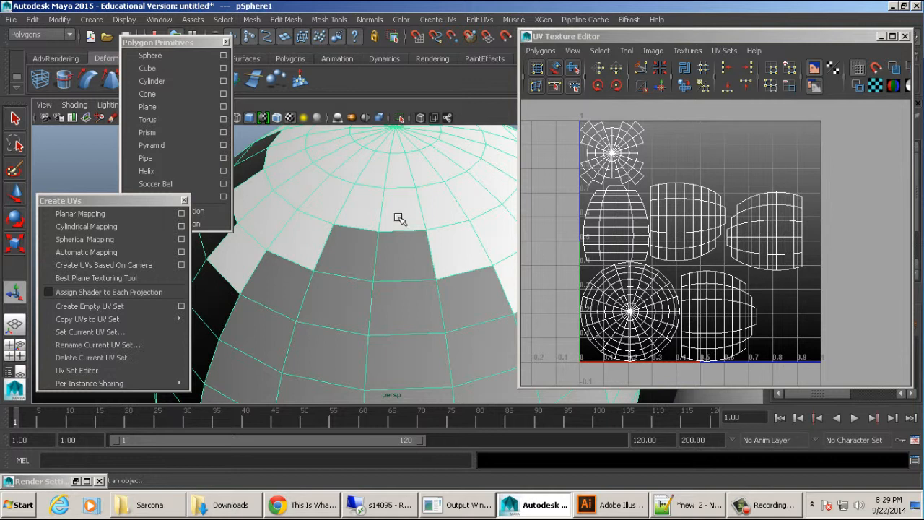
scroll(404, 246, down, 5)
alt+drag(447, 236, 527, 219)
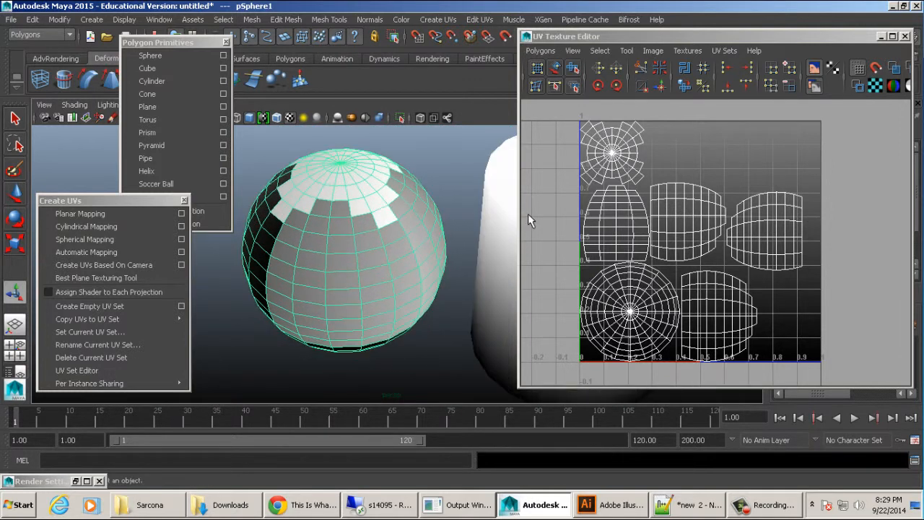
alt+drag(396, 213, 418, 190)
- Try to unfold the sphere's UVs at object level using the Unfold3D method with 1 iteration and Pack enabled
click(540, 51)
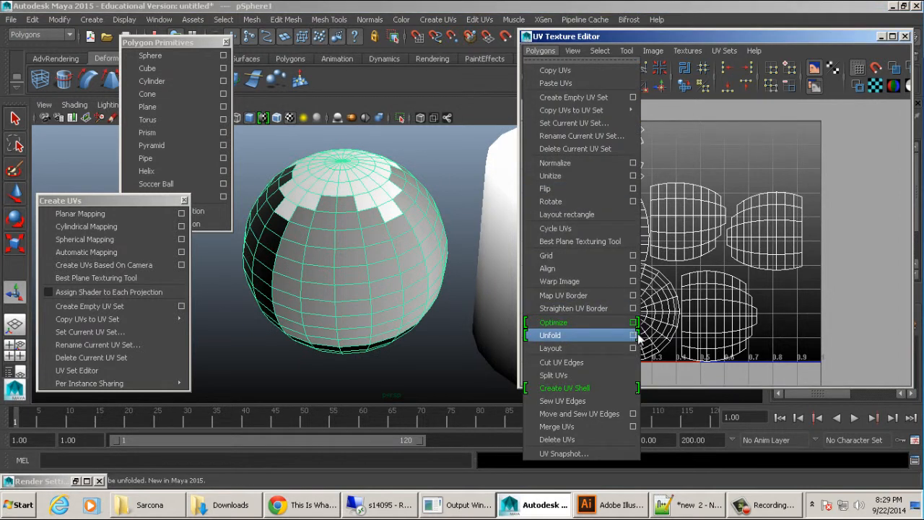
mouse_move(574, 49)
mouse_move(540, 50)
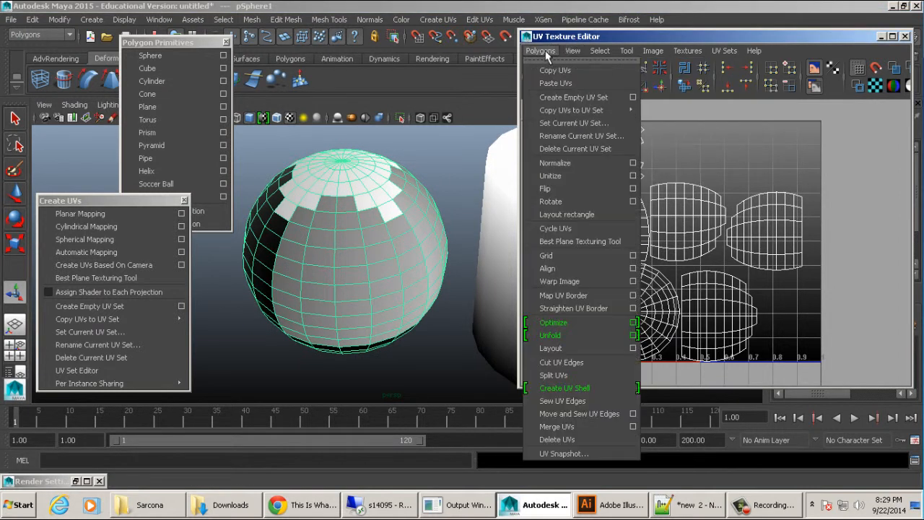
click(633, 336)
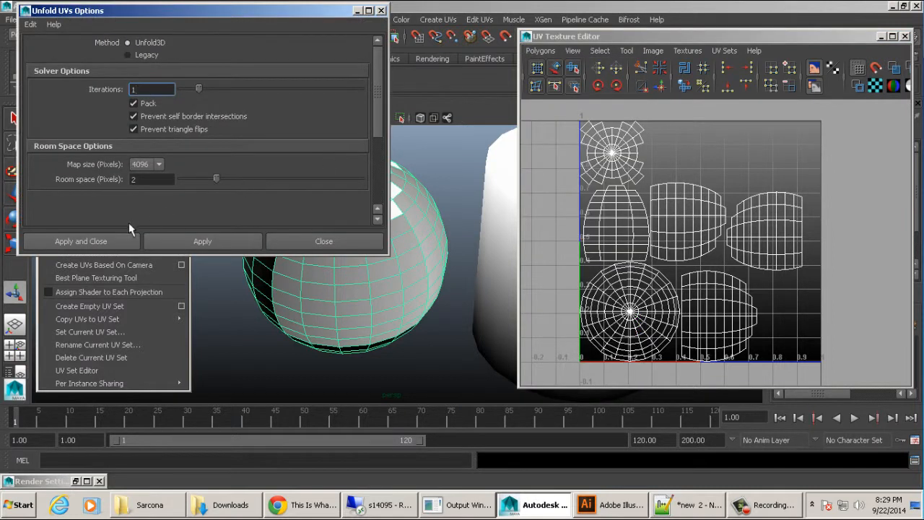
click(105, 242)
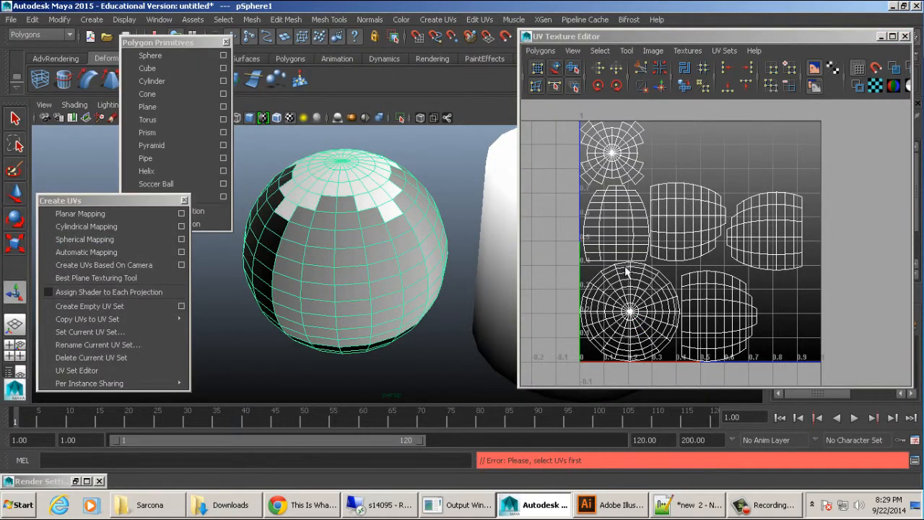
- Select all of the sphere's UVs and unfold them
right_drag(629, 240, 668, 242)
drag(577, 113, 911, 446)
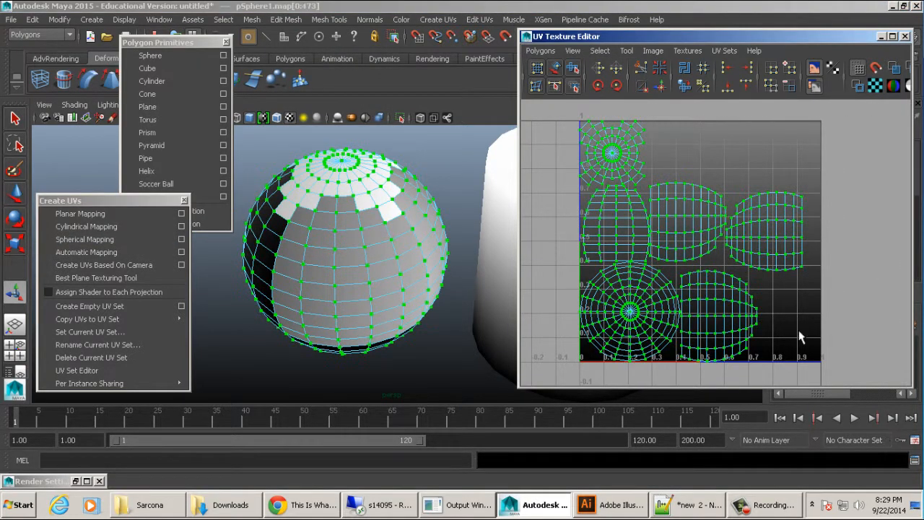
click(550, 51)
click(576, 335)
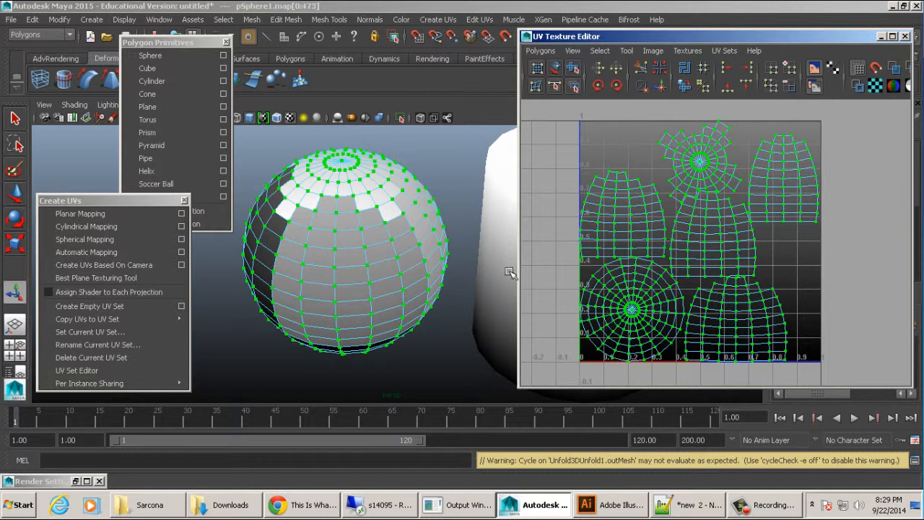
- Apply a planar UV projection to the whole sphere and switch to edge selection
right_drag(321, 199, 330, 193)
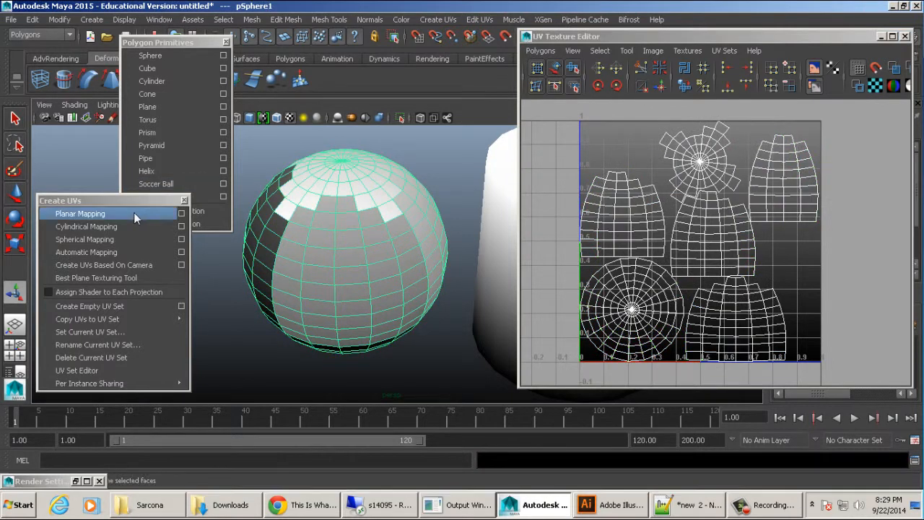
click(134, 212)
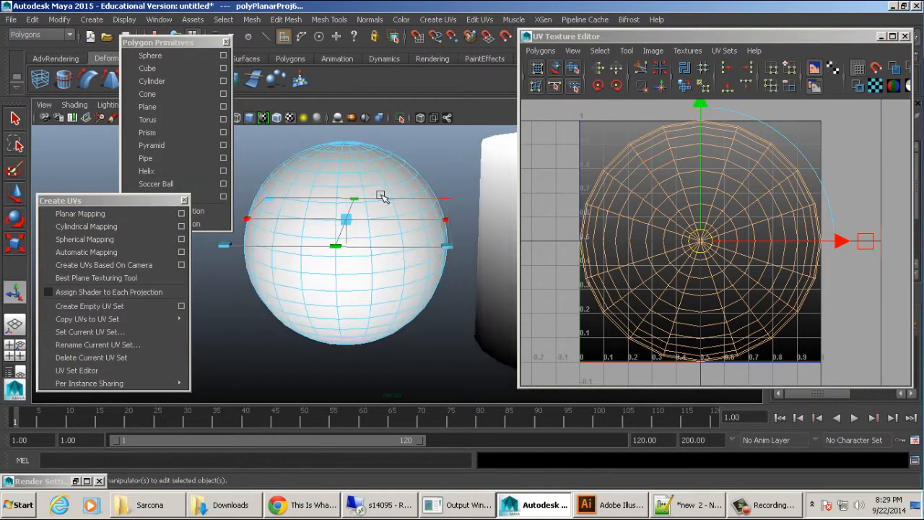
right_drag(377, 193, 373, 227)
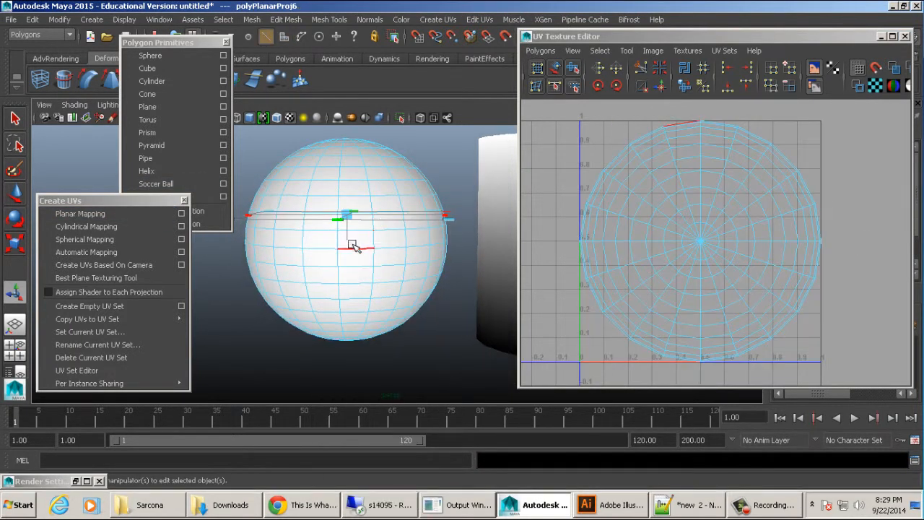
- Cut the sphere's UVs along its full equator edge loop
click(350, 247)
double_click(326, 248)
click(552, 52)
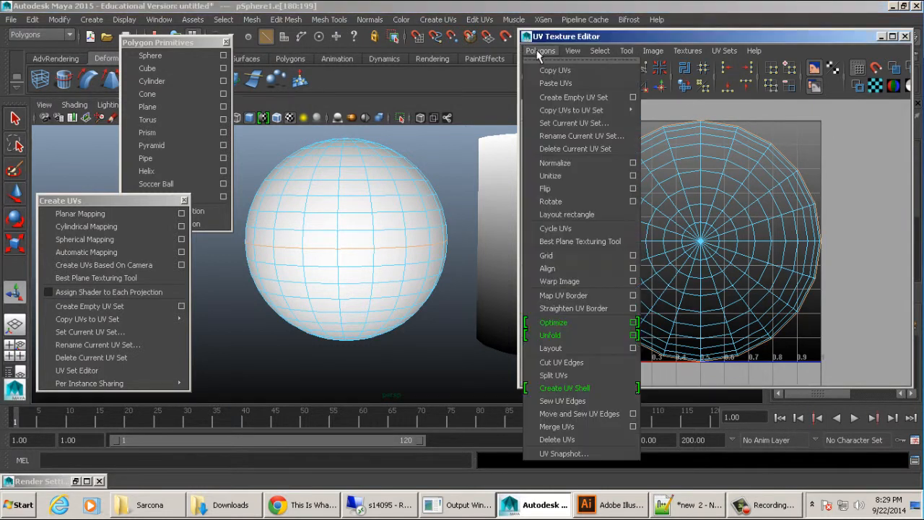
click(578, 362)
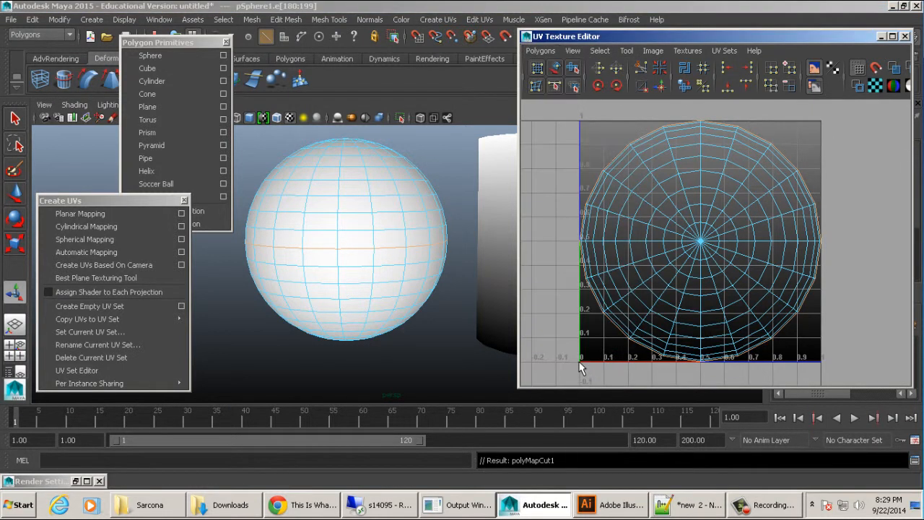
- Select UVs around the centre of the sphere's planar layout and unfold it into separate upper and lower hemisphere shells
alt+drag(433, 209, 436, 235)
right_drag(691, 206, 722, 207)
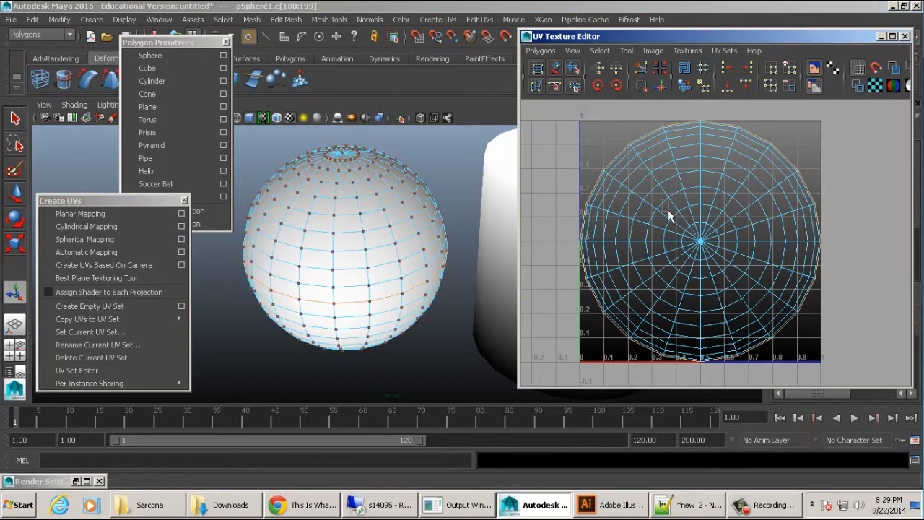
drag(661, 202, 721, 261)
click(541, 51)
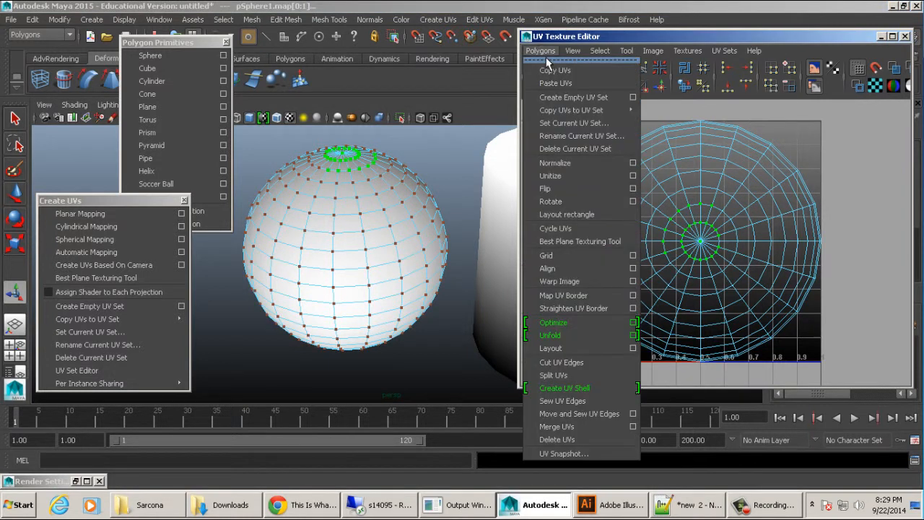
click(570, 336)
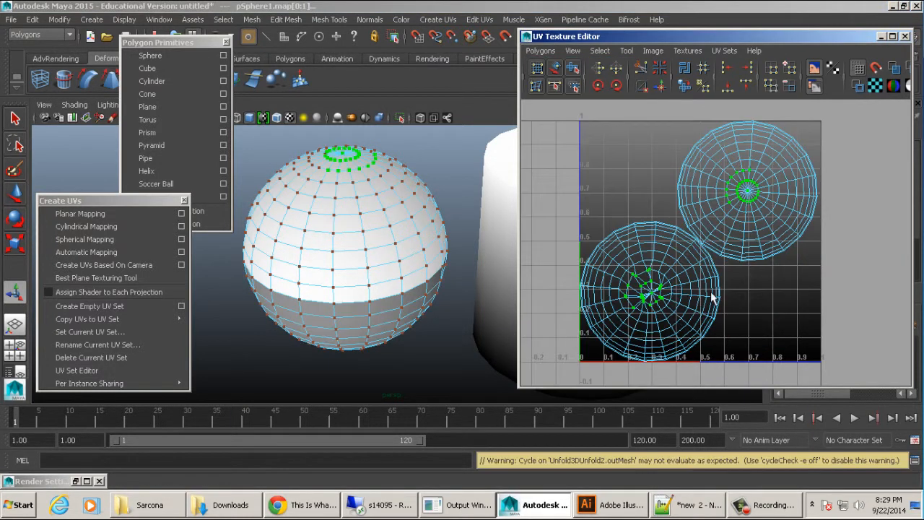
click(748, 181)
scroll(680, 196, down, 3)
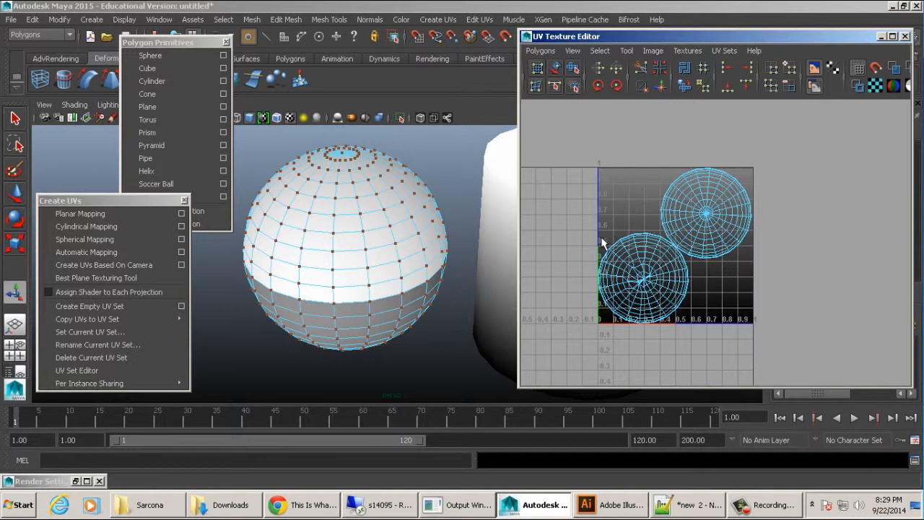
- Return to object mode and open the attributes of the ramp texture driving the sphere's surface shader
key(F8)
click(459, 204)
alt+right_drag(459, 203, 288, 185)
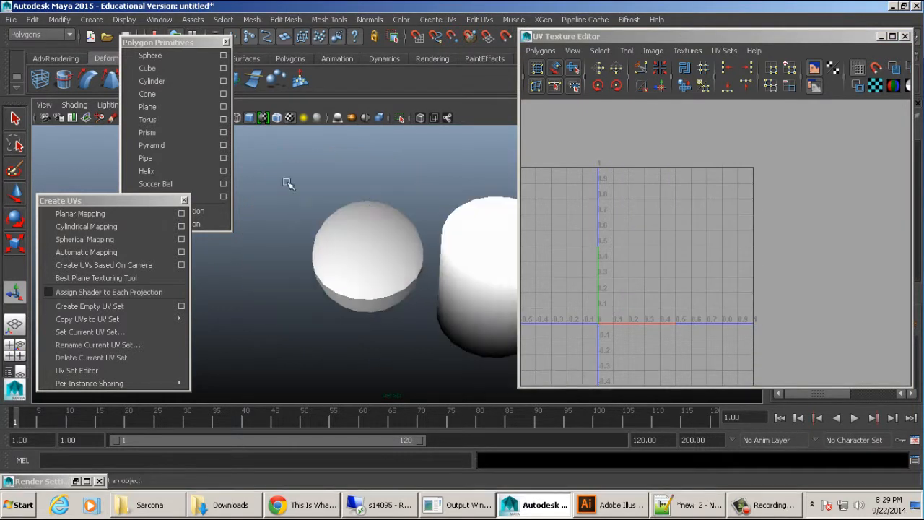
alt+middle_drag(462, 237, 373, 223)
mouse_move(373, 223)
alt+mouse_down()
mouse_move(433, 180)
mouse_move(424, 228)
mouse_move(388, 226)
alt+mouse_up()
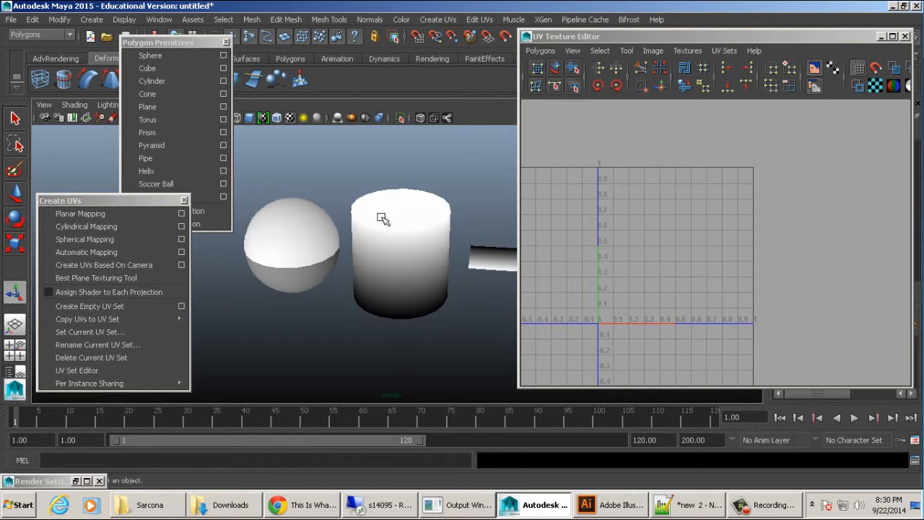
click(293, 230)
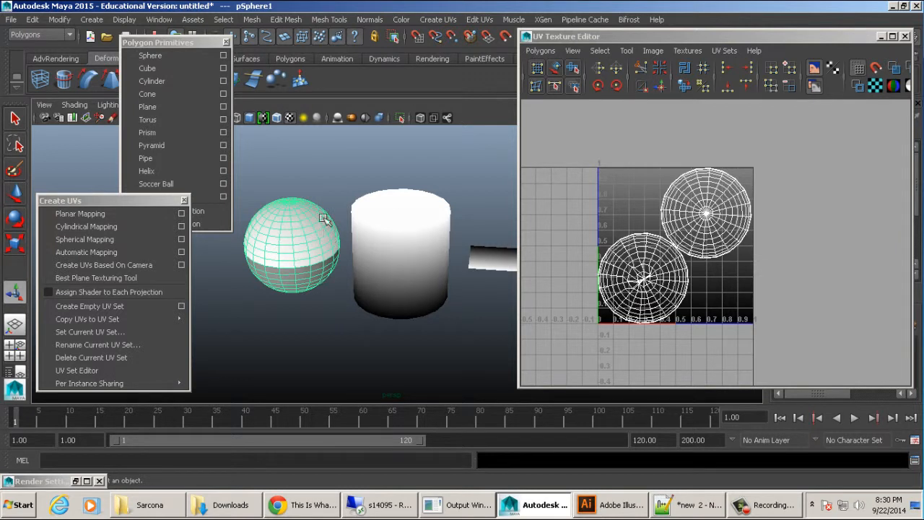
key(ctrl+a)
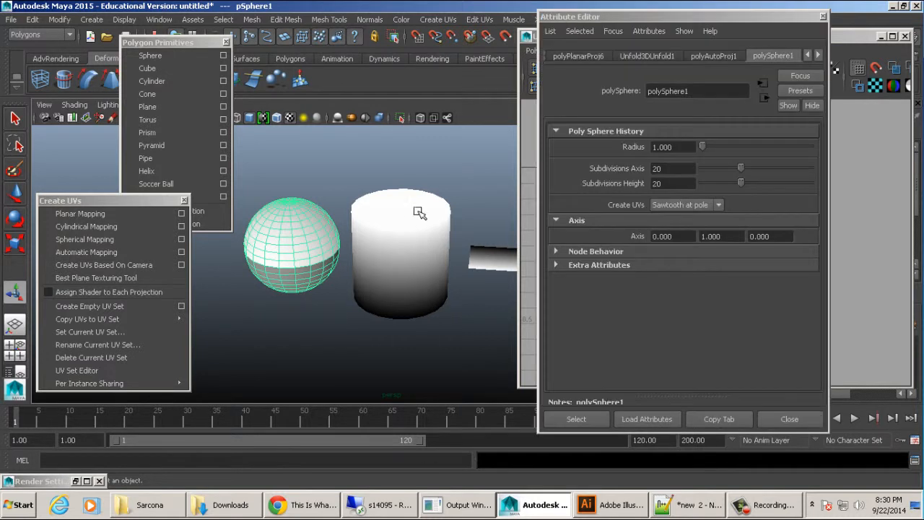
click(818, 54)
click(773, 55)
click(802, 211)
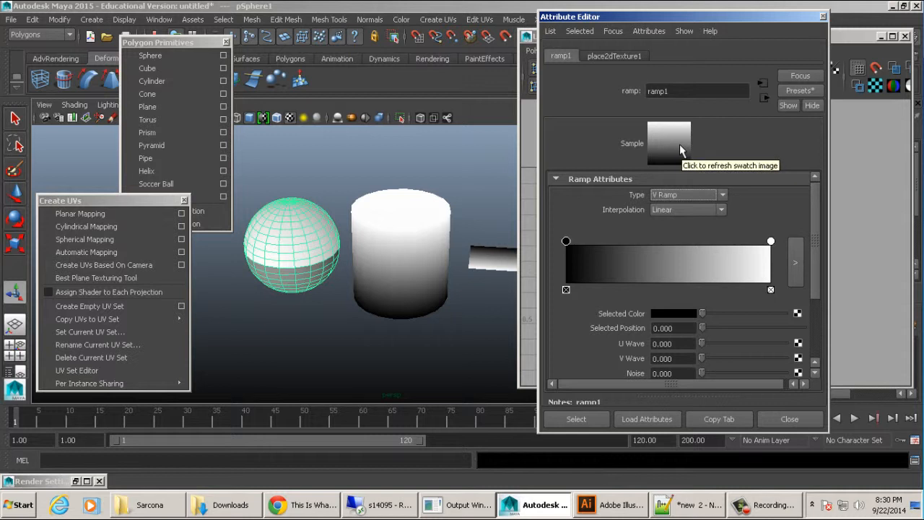
- Try stretching the ramp-textured cylinder vertically to about 3.4 times its height and undo the scaling
click(436, 217)
key(r)
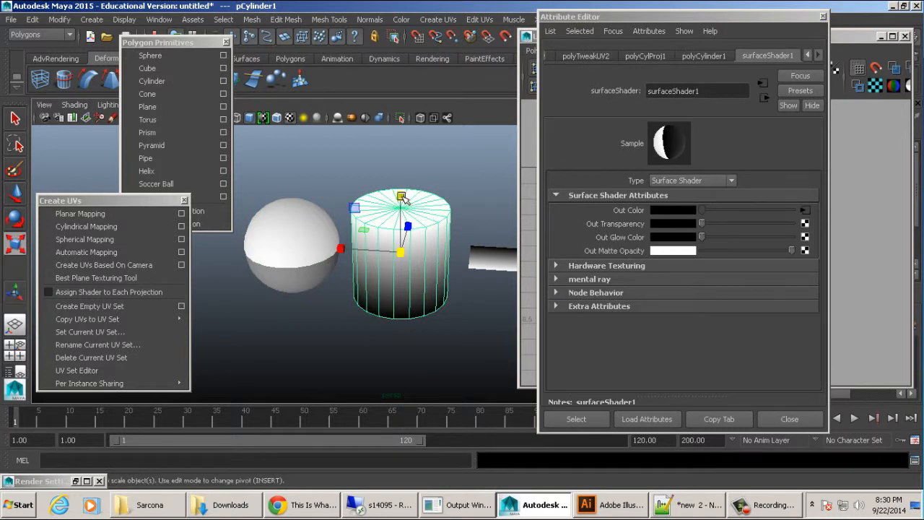
drag(401, 196, 402, 71)
alt+drag(448, 293, 458, 243)
alt+right_drag(457, 243, 355, 238)
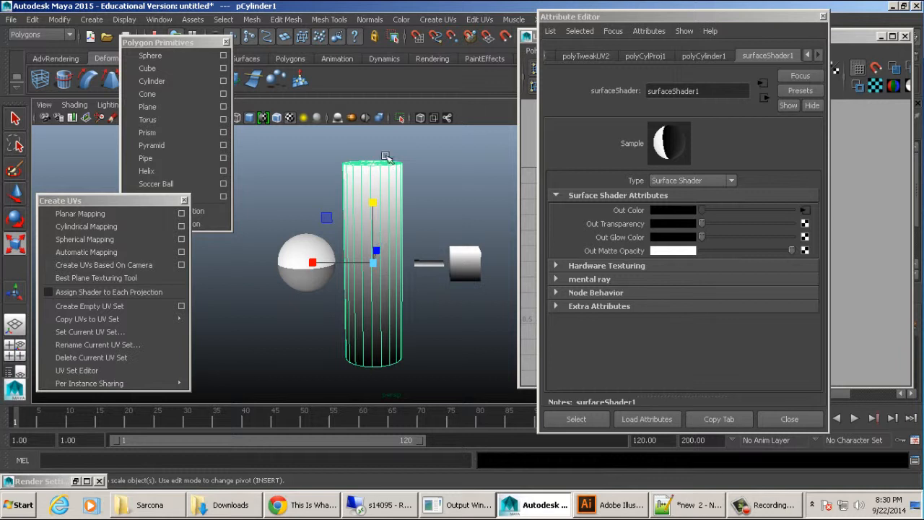
key(ctrl+z)
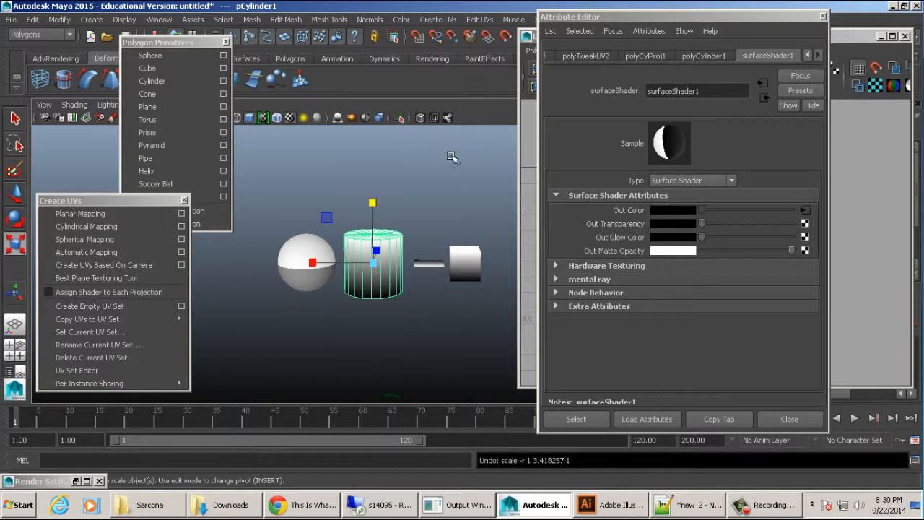
- Break the ramp connection on the shared surface shader's Out Color and map a Checker texture to it
right_click(631, 210)
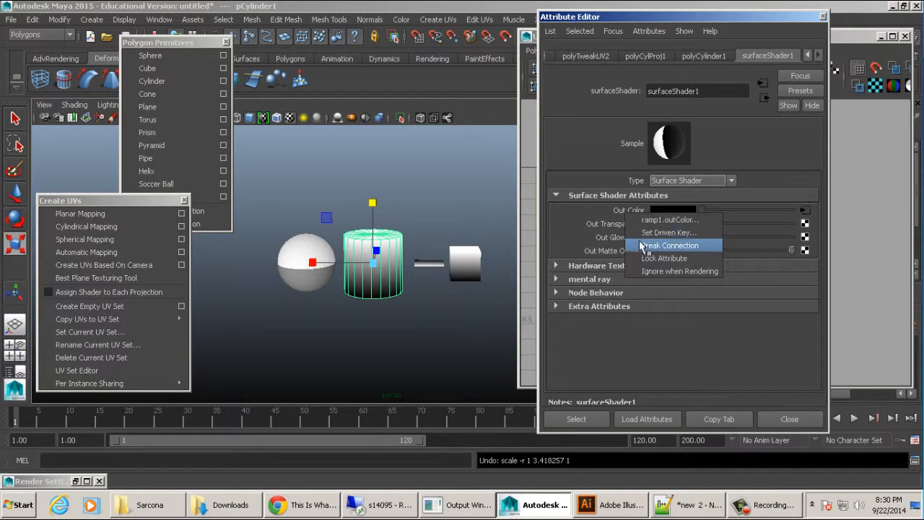
click(650, 245)
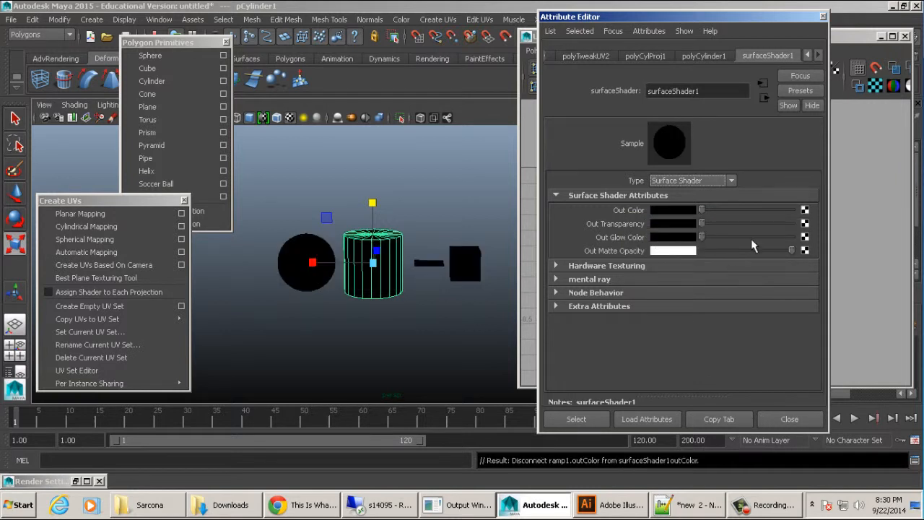
click(805, 210)
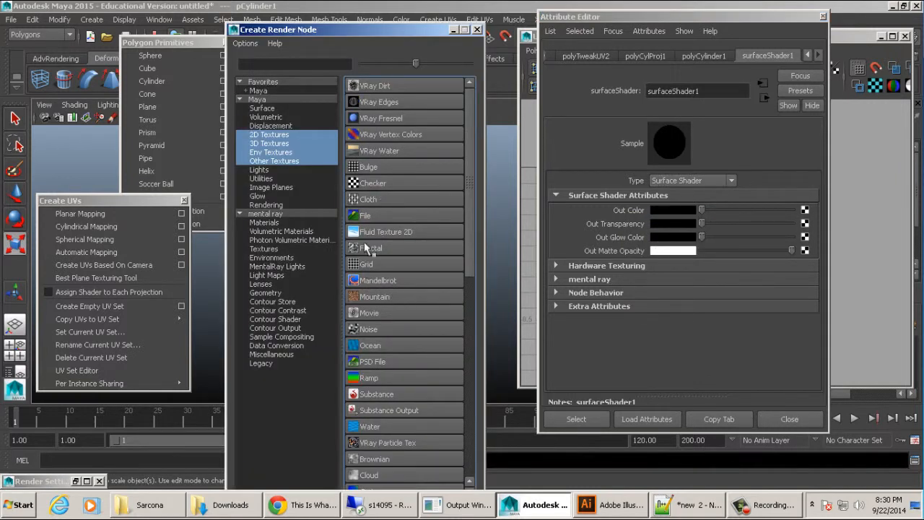
click(371, 185)
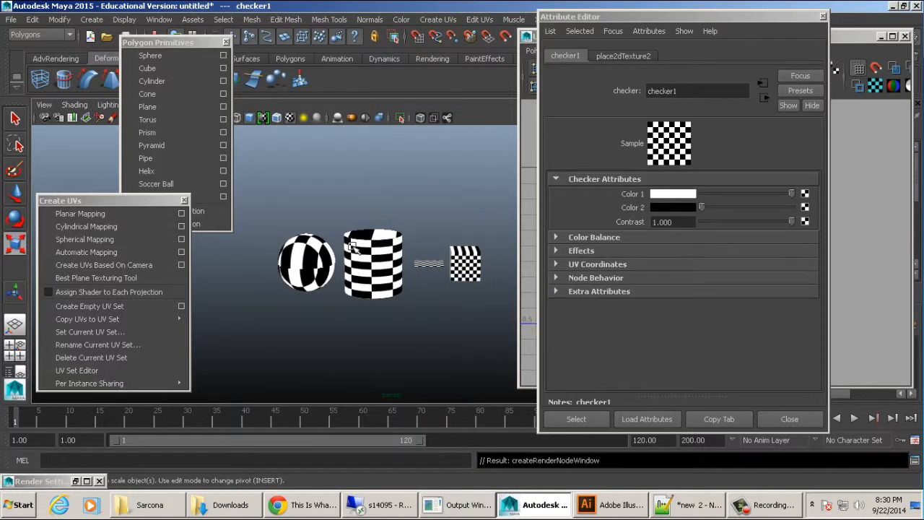
- Try stretching the checkered cylinder vertically to about 2.9 times its height and undo the scaling
scroll(351, 246, up, 3)
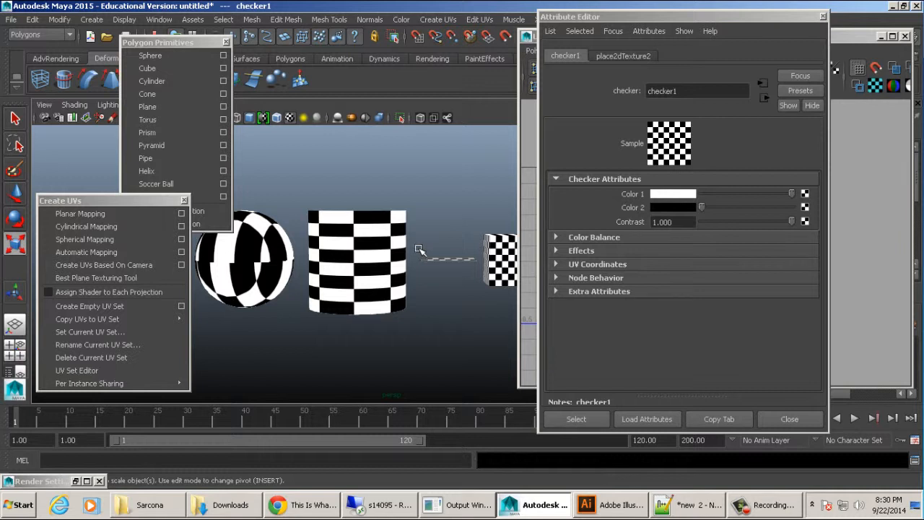
click(377, 257)
drag(359, 199, 360, 127)
key(ctrl+z)
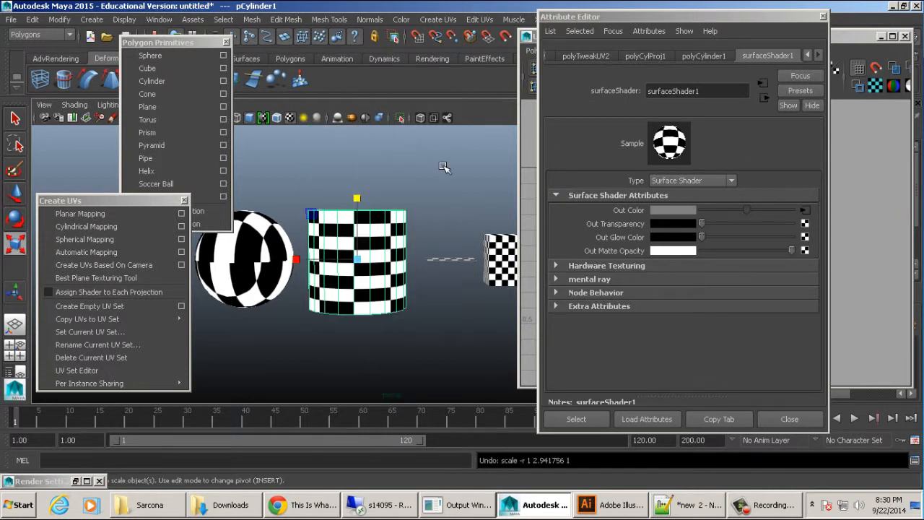
- Select all of the cylinder's UVs and squash them vertically into a band about 0.35 high in the middle of the checker
click(527, 124)
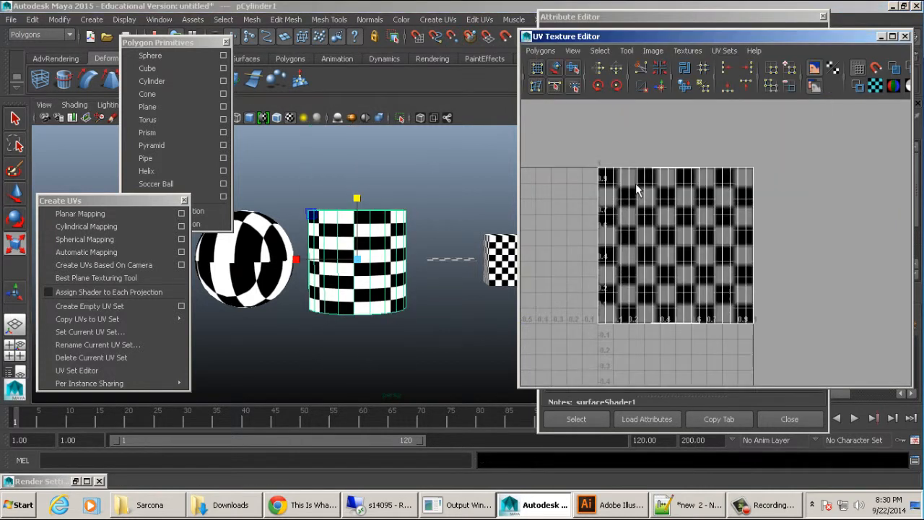
drag(856, 404, 858, 403)
key(r)
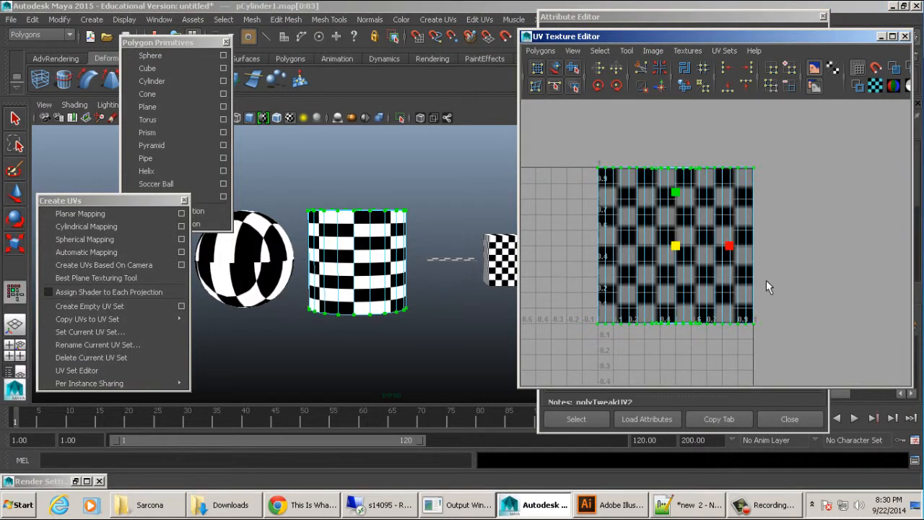
drag(729, 246, 713, 247)
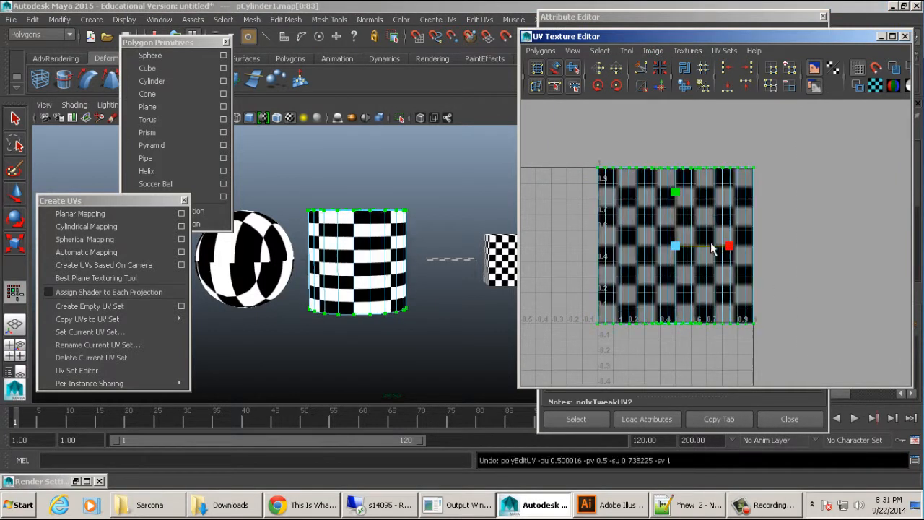
drag(674, 192, 662, 265)
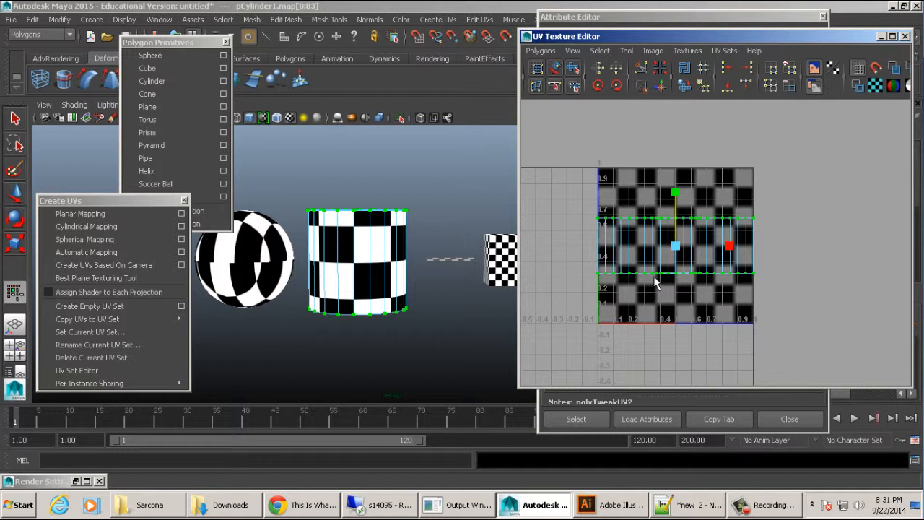
- Examine how the checker pattern lies on the sphere at its pole, along its sides and across the equator seam
alt+drag(334, 238, 422, 288)
alt+right_drag(422, 287, 564, 321)
alt+middle_drag(348, 313, 356, 269)
alt+right_drag(356, 269, 458, 309)
alt+drag(458, 310, 396, 284)
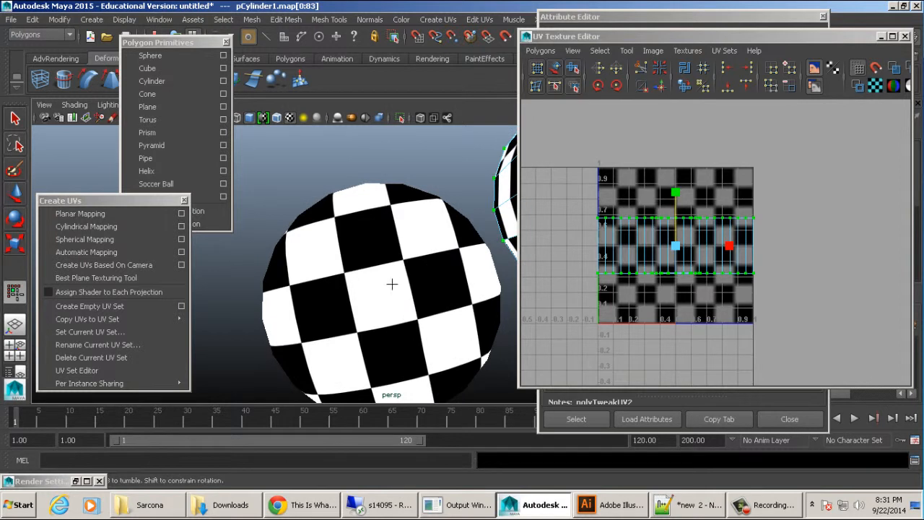
alt+drag(447, 319, 426, 230)
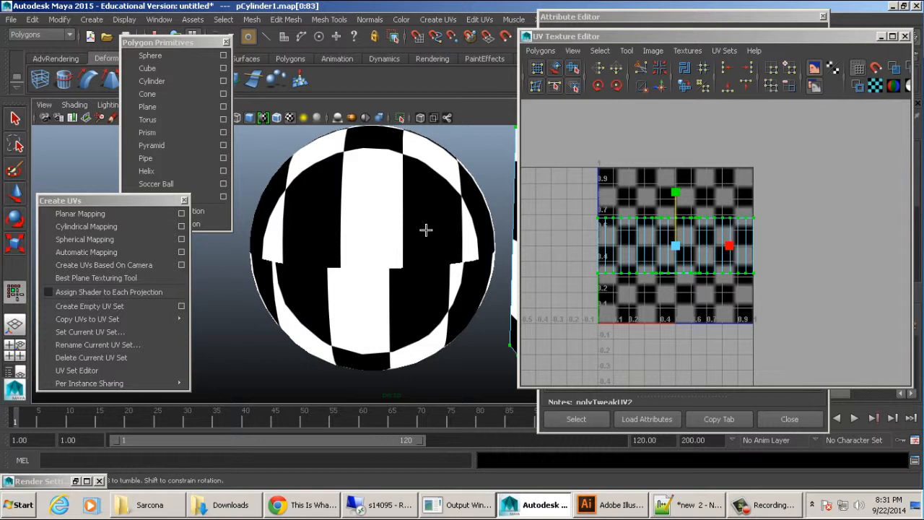
alt+drag(442, 254, 463, 282)
alt+right_drag(489, 268, 405, 253)
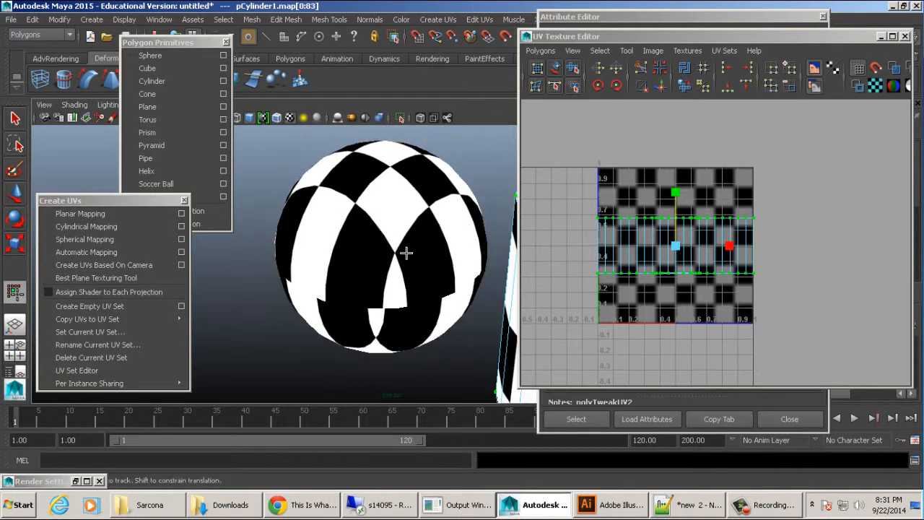
click(404, 253)
alt+drag(352, 268, 399, 237)
key(ctrl+z)
- Assign a new Surface Shader material to the sphere only
click(377, 219)
alt+right_drag(377, 219, 363, 238)
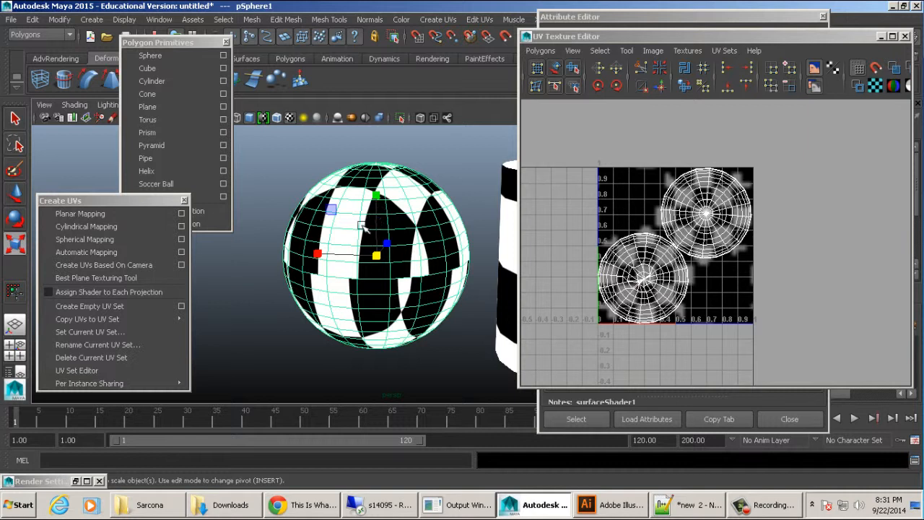
key(space)
click(254, 299)
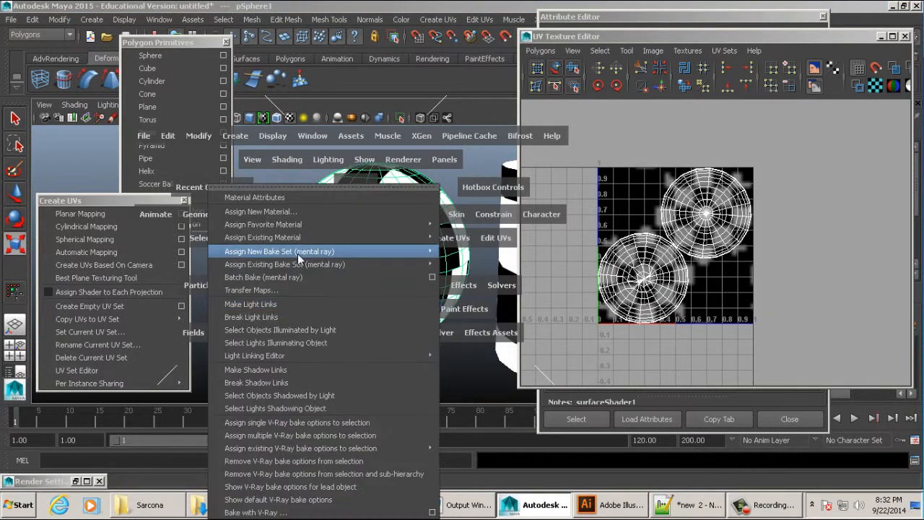
mouse_move(389, 223)
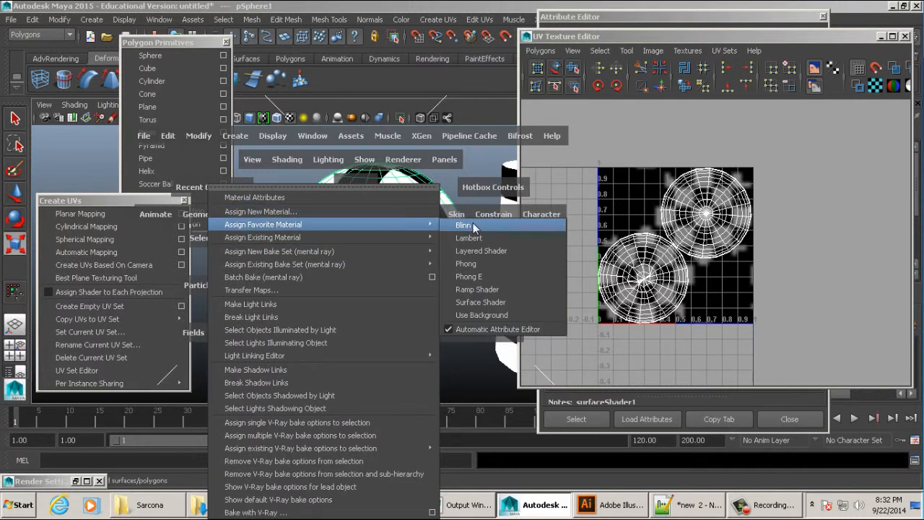
click(476, 293)
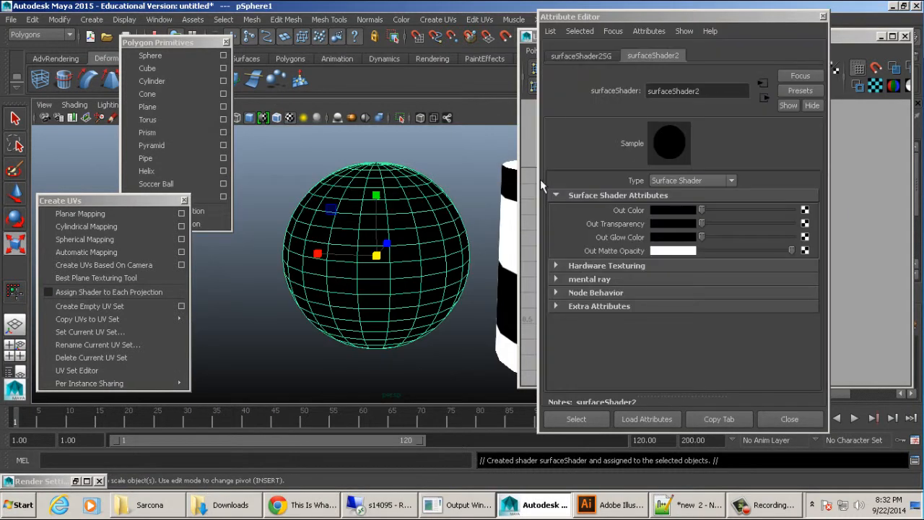
- Connect a File texture to the sphere shader's Out Color and browse for its image in the Robotapocalypse project's sourceimages folder
click(804, 210)
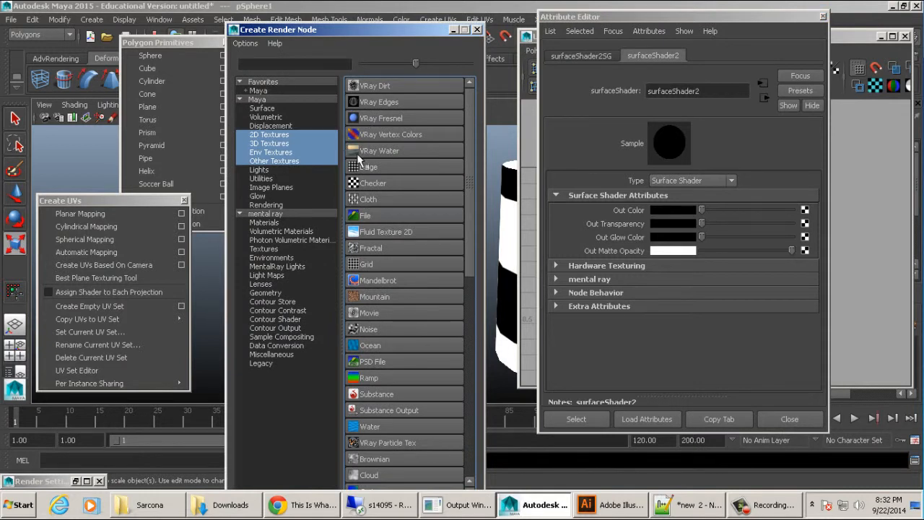
click(370, 215)
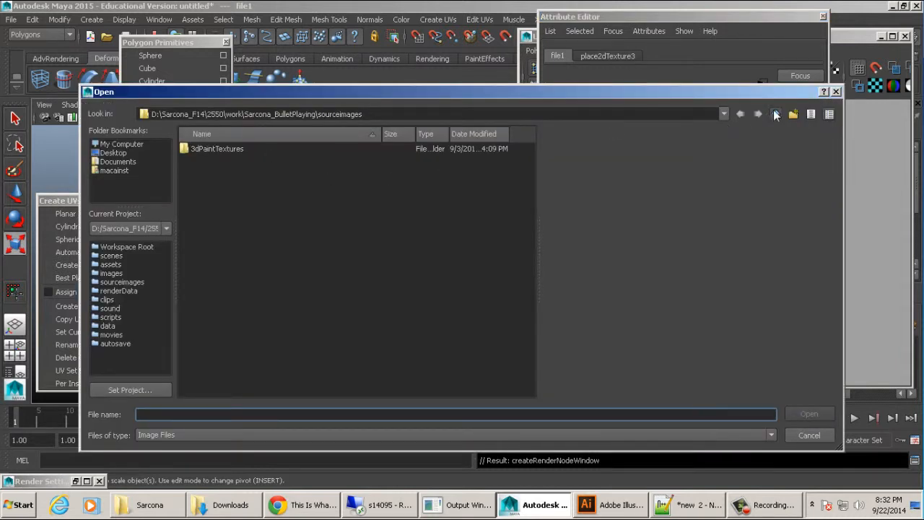
click(775, 114)
click(775, 114)
click(775, 114)
click(775, 114)
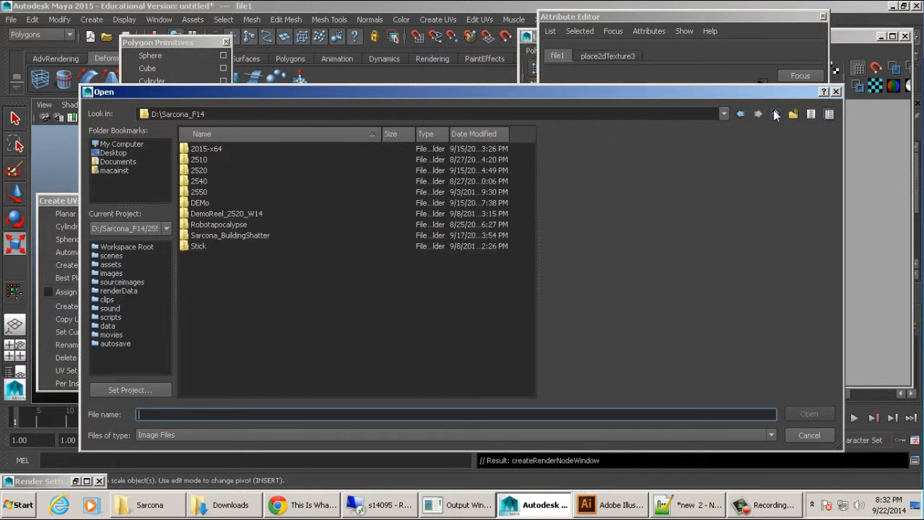
click(775, 114)
double_click(216, 177)
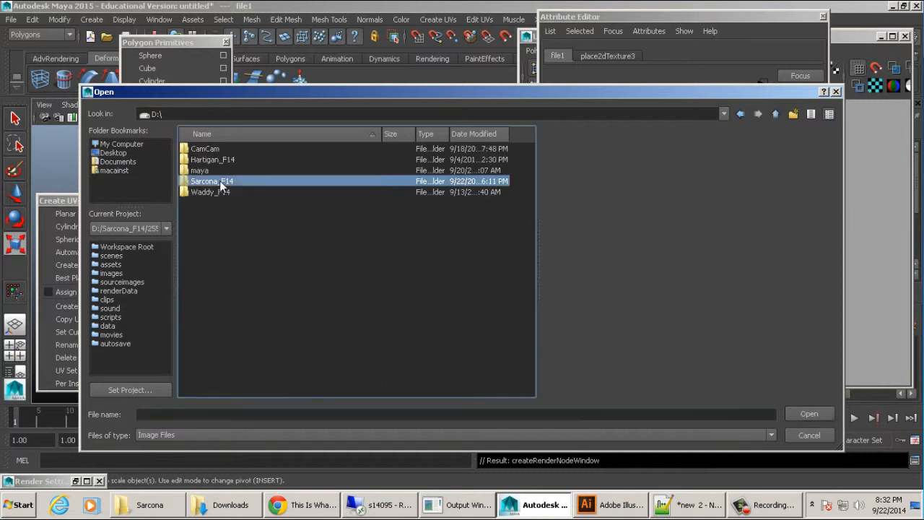
double_click(217, 224)
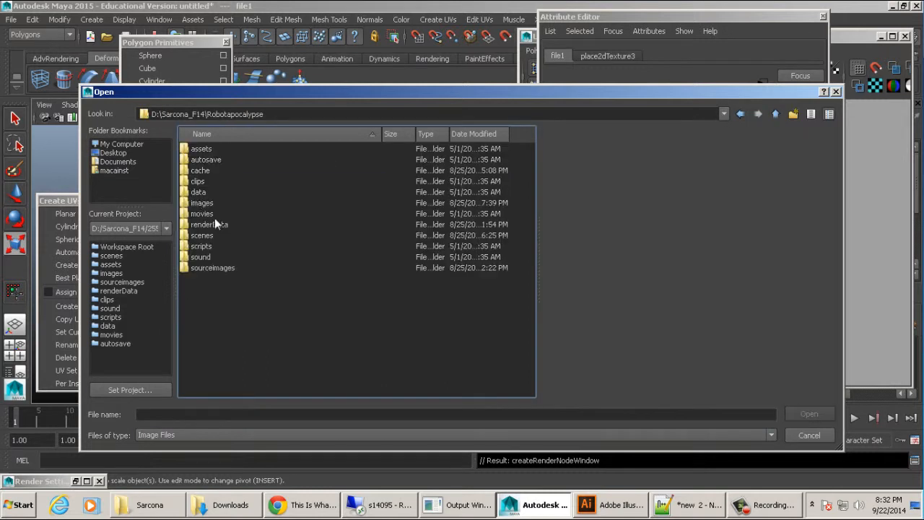
double_click(205, 266)
- Preview the wood images and load WoodFine0007_L.jpg as the file texture's image
click(236, 169)
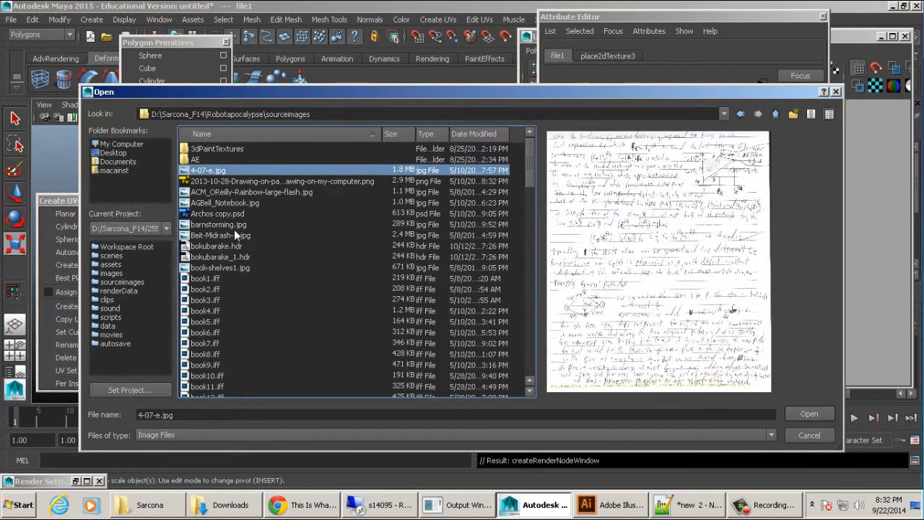
scroll(283, 252, down, 20)
scroll(261, 288, down, 1)
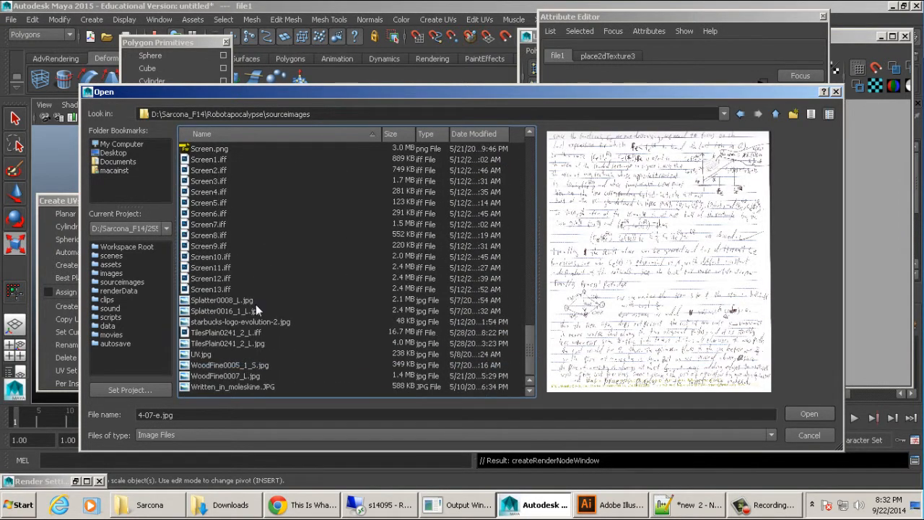
click(225, 368)
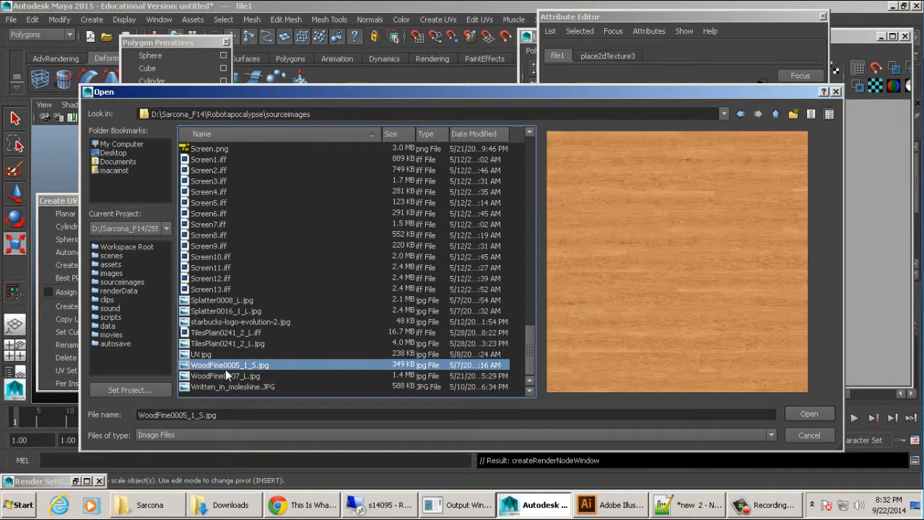
click(227, 372)
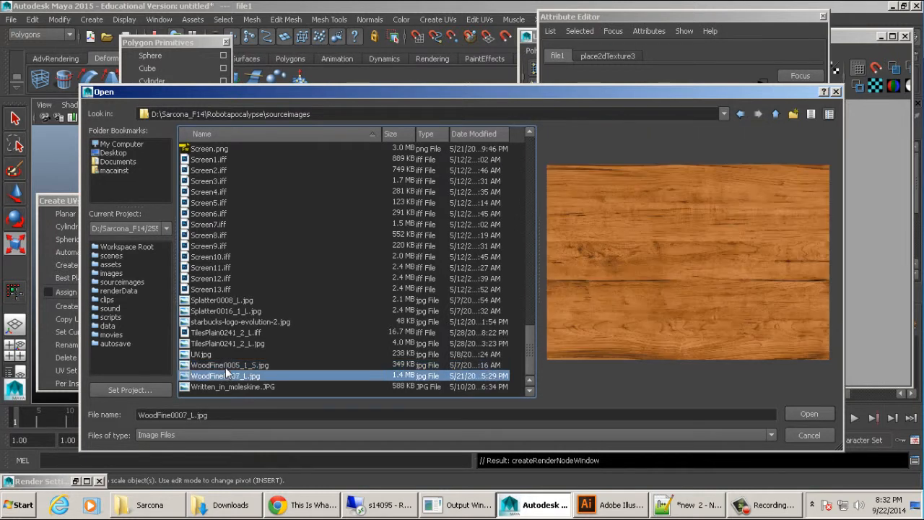
double_click(227, 373)
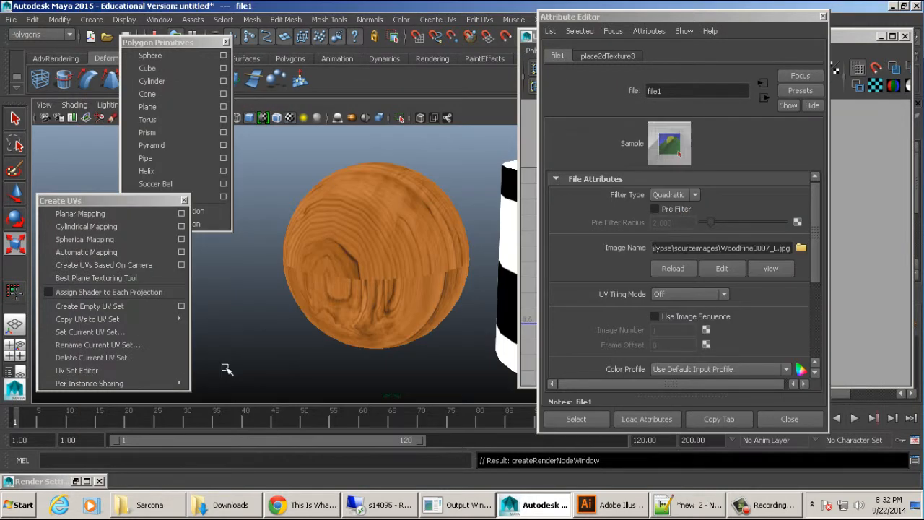
- Select the wood-textured sphere and show the file1 texture behind its UVs in the UV Texture Editor
alt+drag(393, 221, 396, 291)
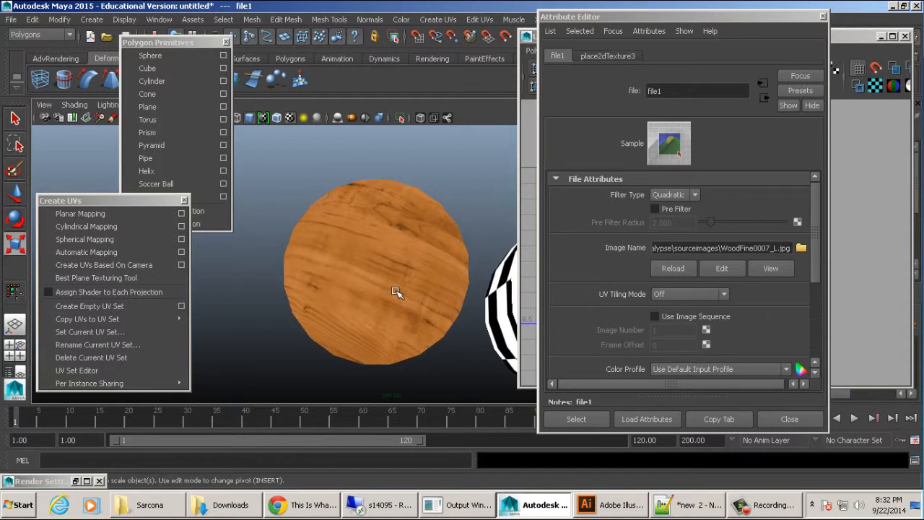
click(526, 153)
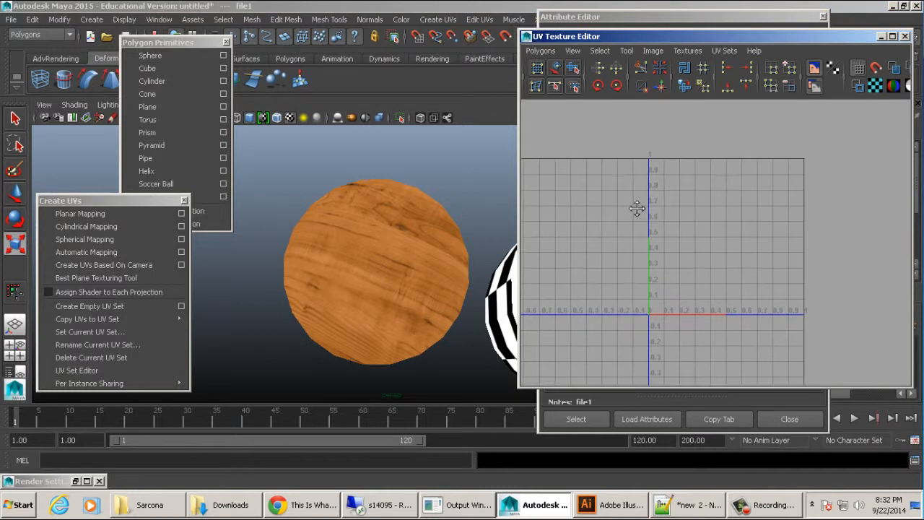
alt+right_drag(637, 208, 771, 233)
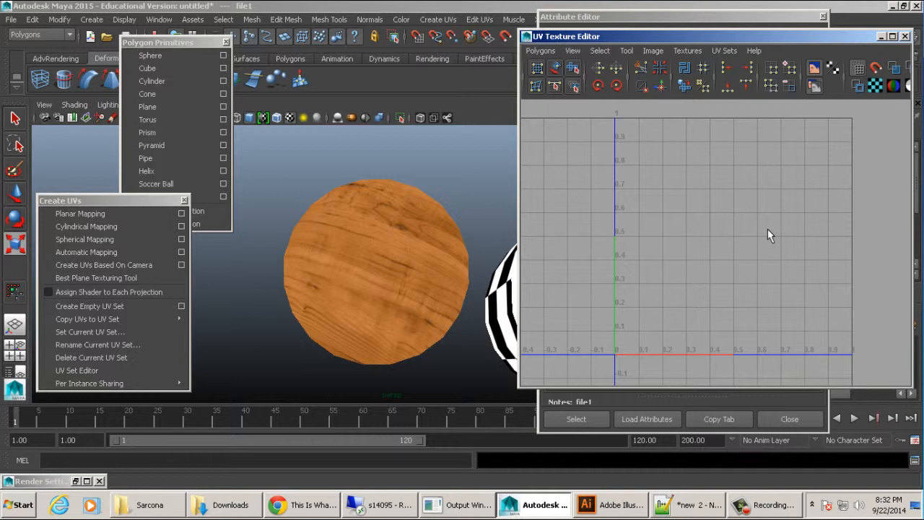
scroll(298, 306, up, 3)
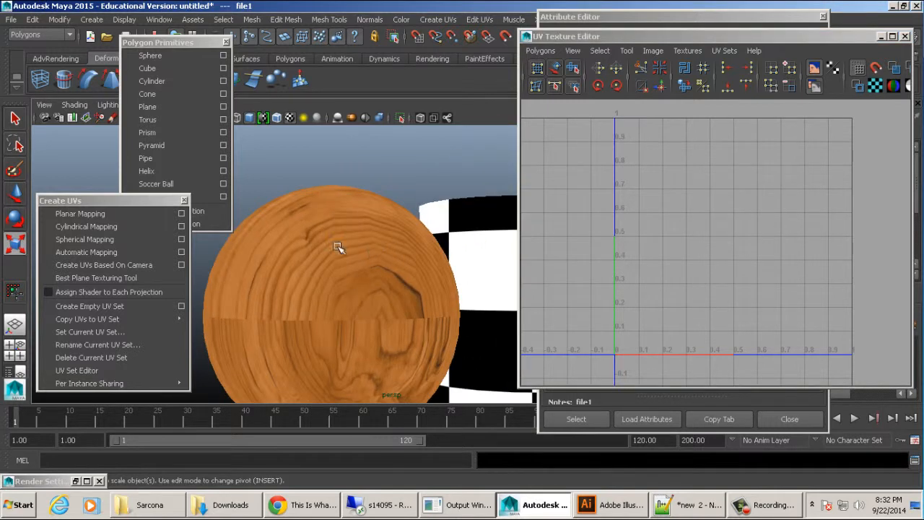
click(340, 220)
scroll(406, 212, down, 2)
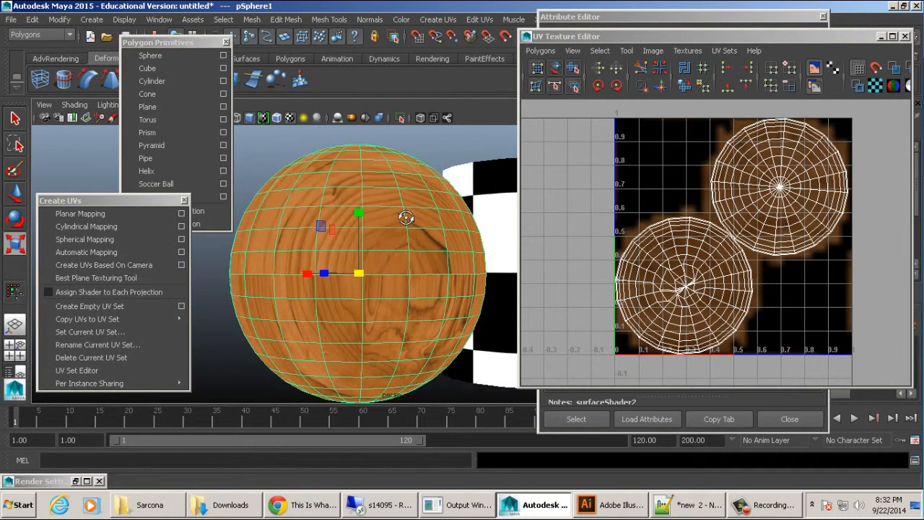
alt+drag(391, 221, 395, 238)
click(687, 50)
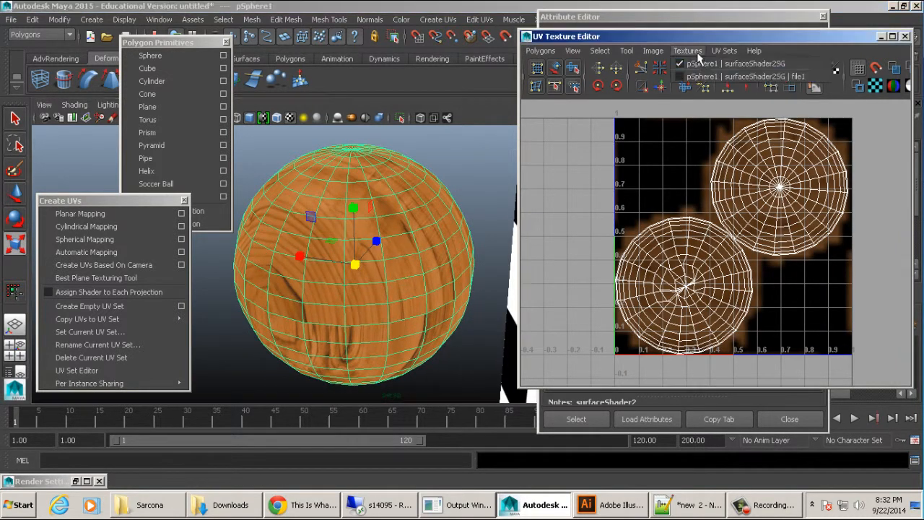
click(707, 77)
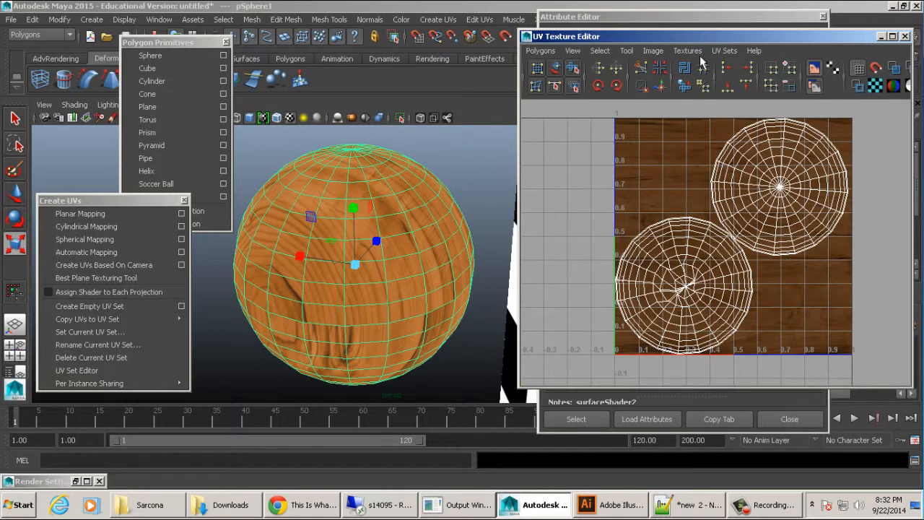
- Inspect the wood grain around the sphere's seam, reselect the sphere and turn off Dim Image in the UV Texture Editor
alt+drag(499, 186, 429, 189)
click(483, 156)
alt+drag(483, 156, 400, 239)
alt+middle_drag(401, 238, 432, 238)
alt+drag(430, 237, 394, 220)
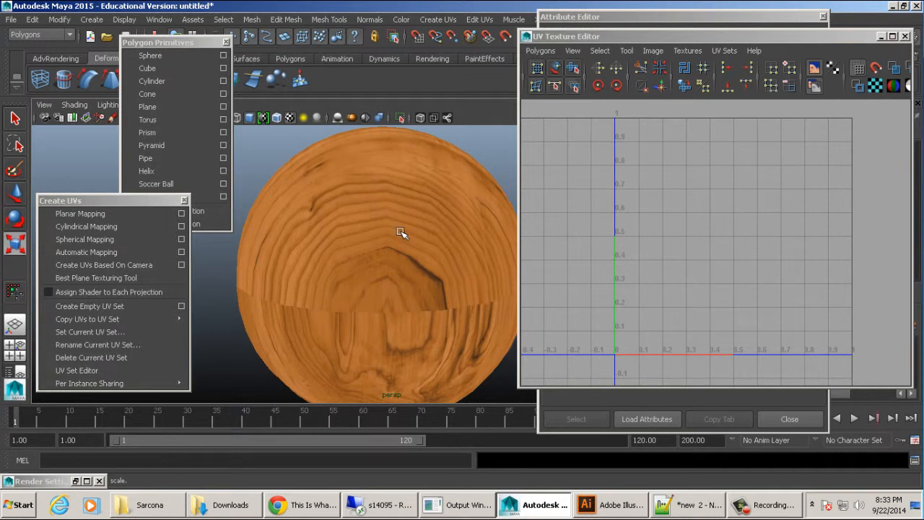
click(401, 231)
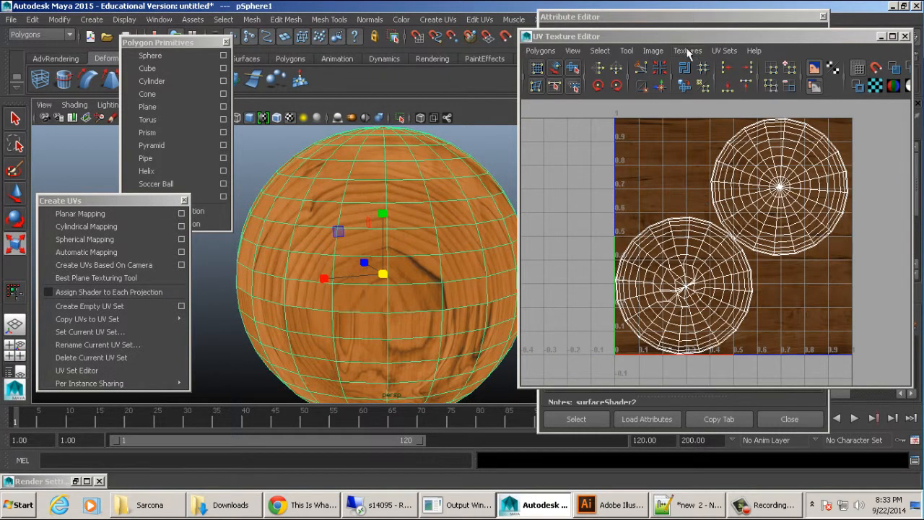
click(652, 50)
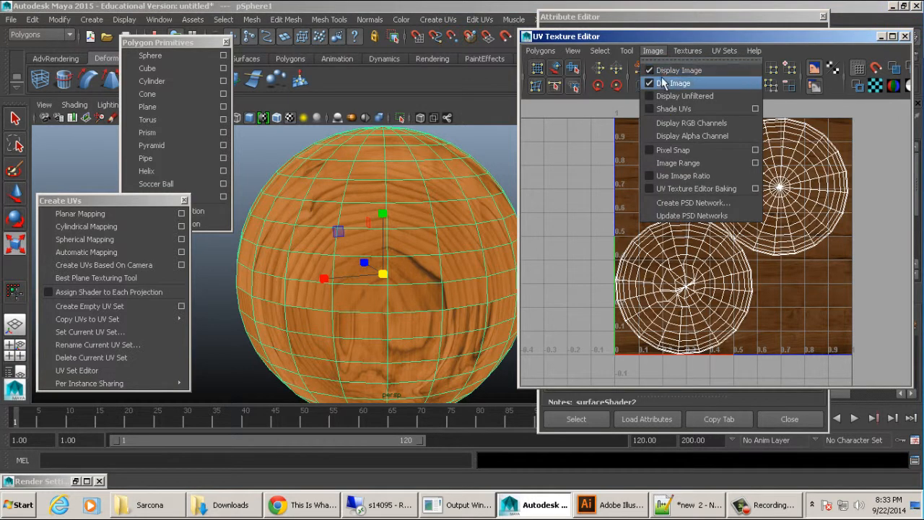
click(663, 84)
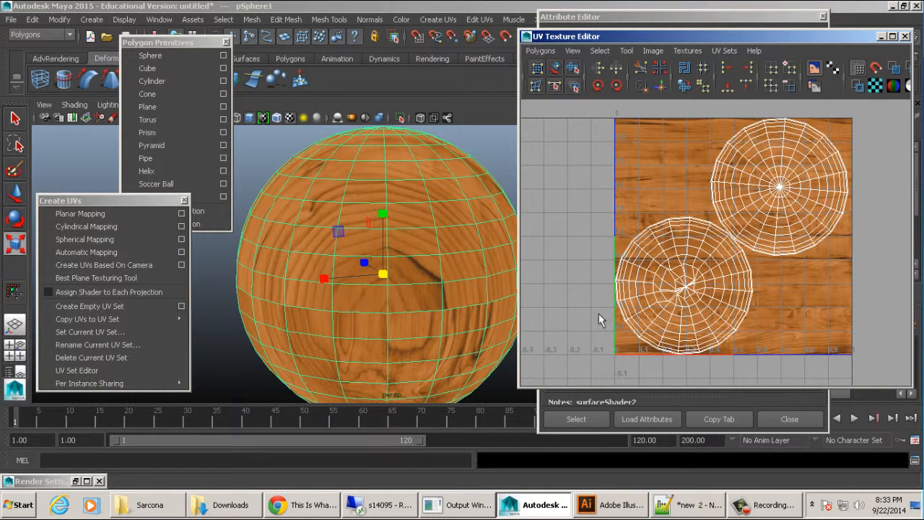
- Run the RoadKill MEL command and enable Live Unwrap in its options
click(314, 459)
text(RoadK)
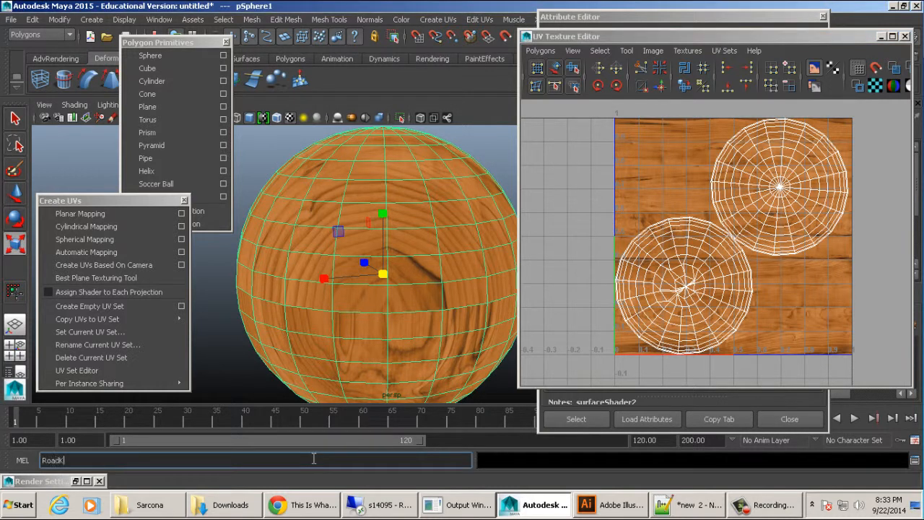
text(ill)
key(Return)
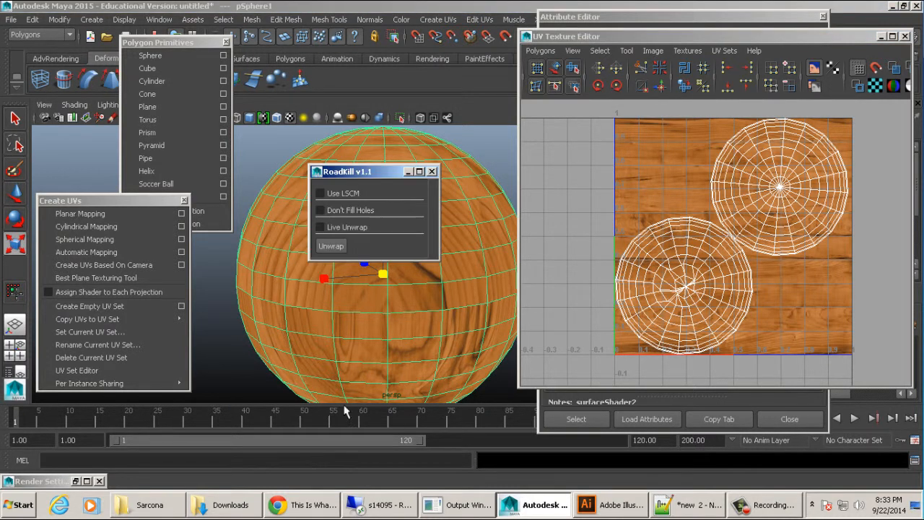
click(320, 226)
- Switch to Chrome, search Google for "roadkill uv" and read the Roadkill UV Tool page's Maya download and installation notes
click(289, 507)
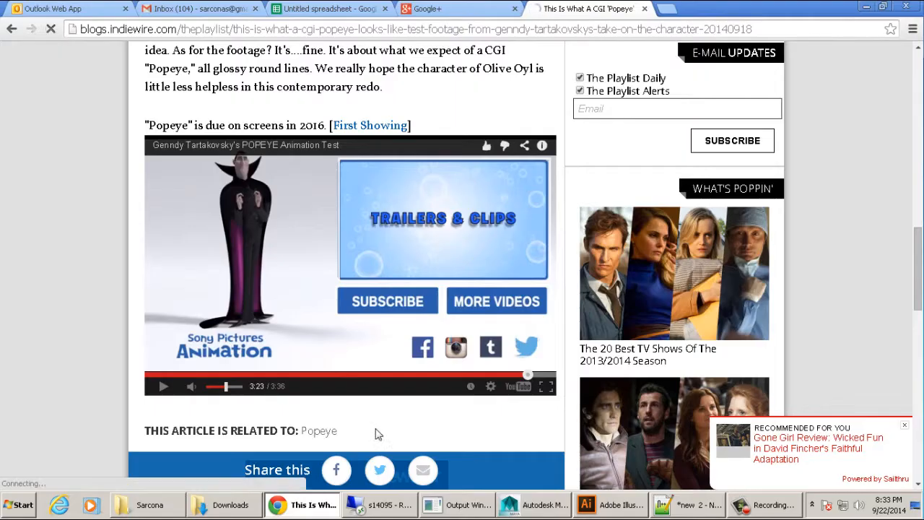
click(676, 29)
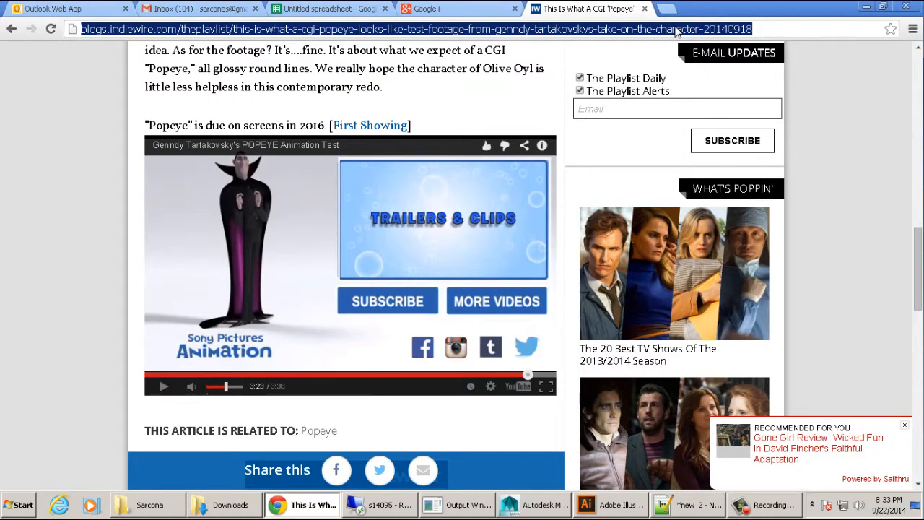
text(google.com)
key(Return)
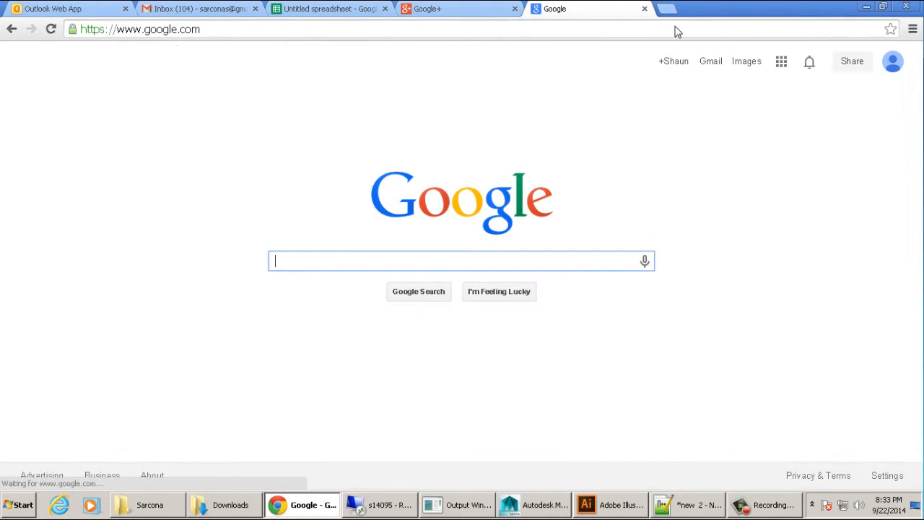
text(roadkill uv)
key(Return)
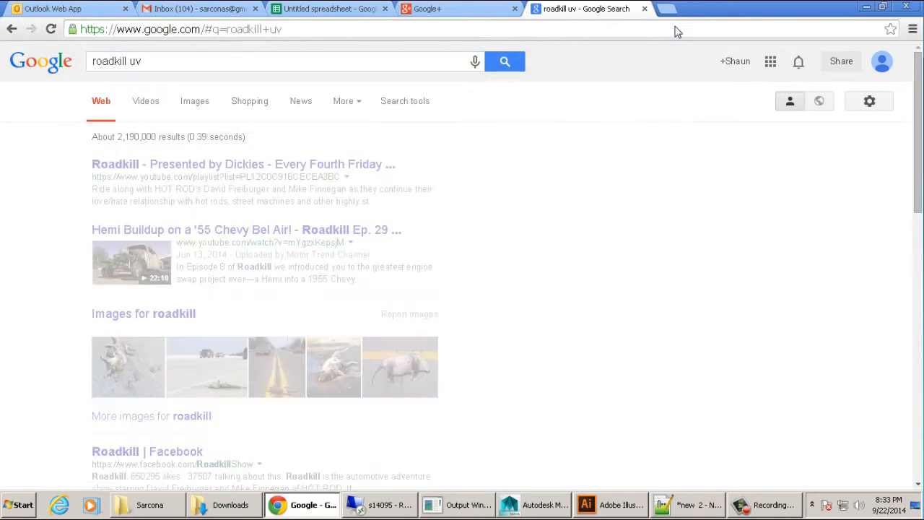
click(201, 166)
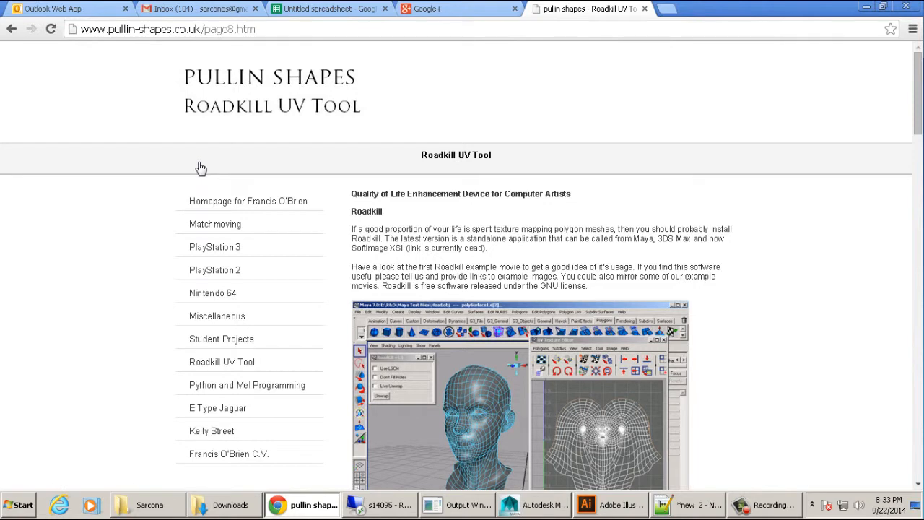
scroll(399, 290, down, 10)
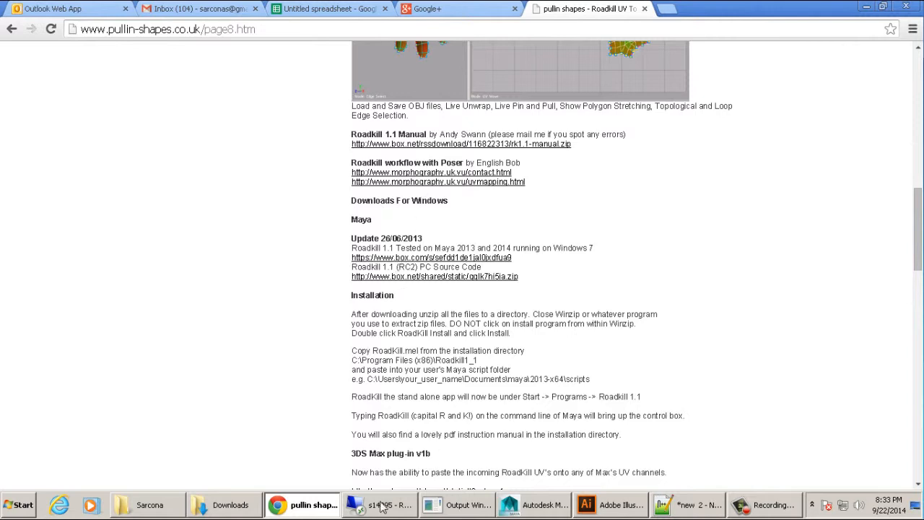
- Switch back to Maya, enter the RoadKill command again and try to unwrap the sphere with Live Unwrap enabled
click(291, 513)
click(174, 461)
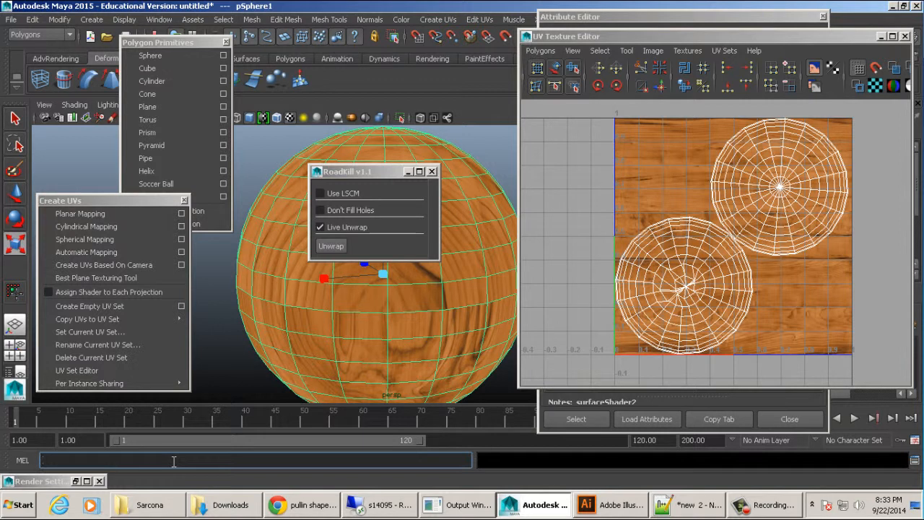
text(RoadKill)
click(343, 247)
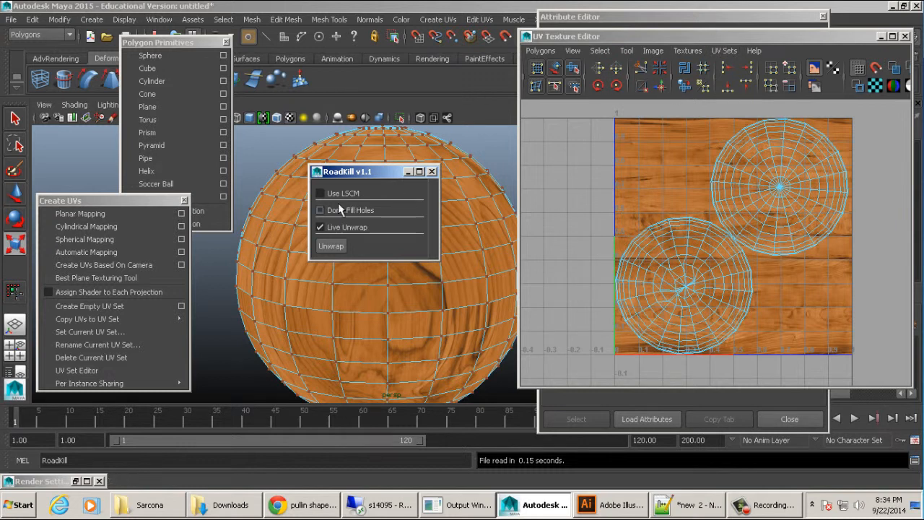
drag(367, 172, 328, 147)
click(290, 220)
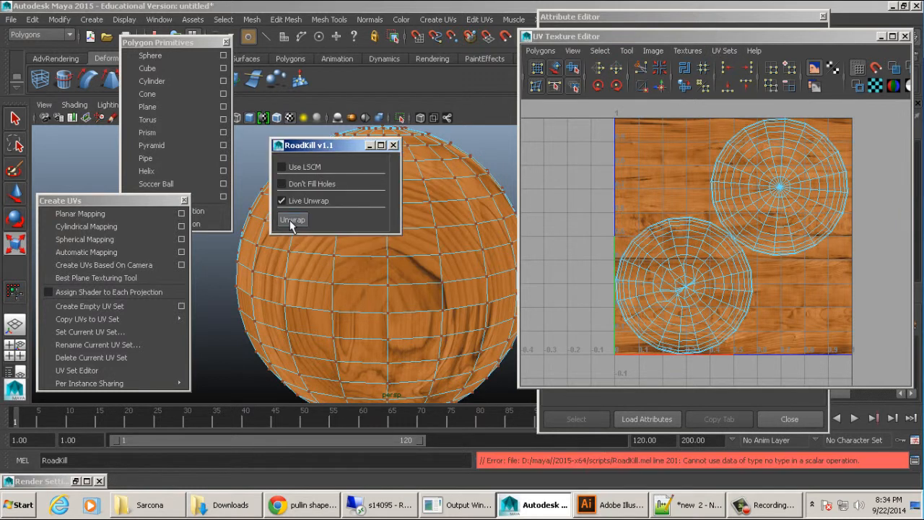
click(290, 220)
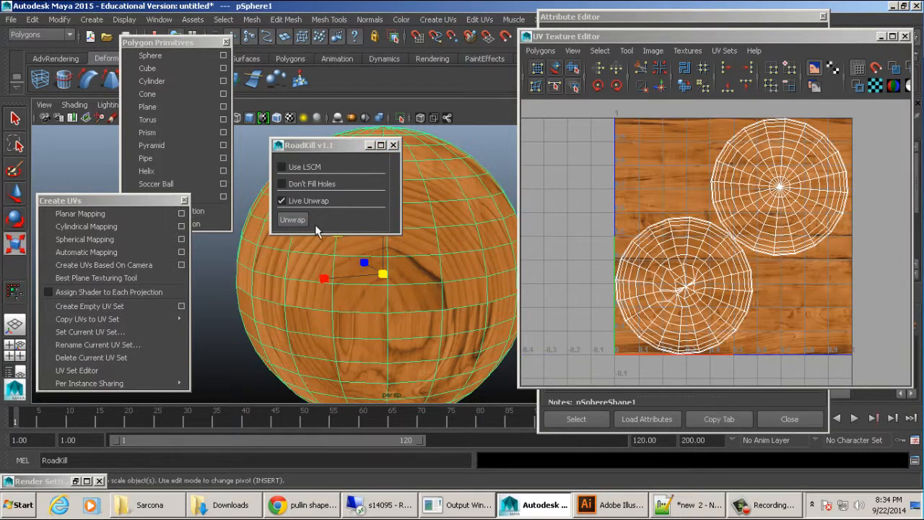
click(294, 220)
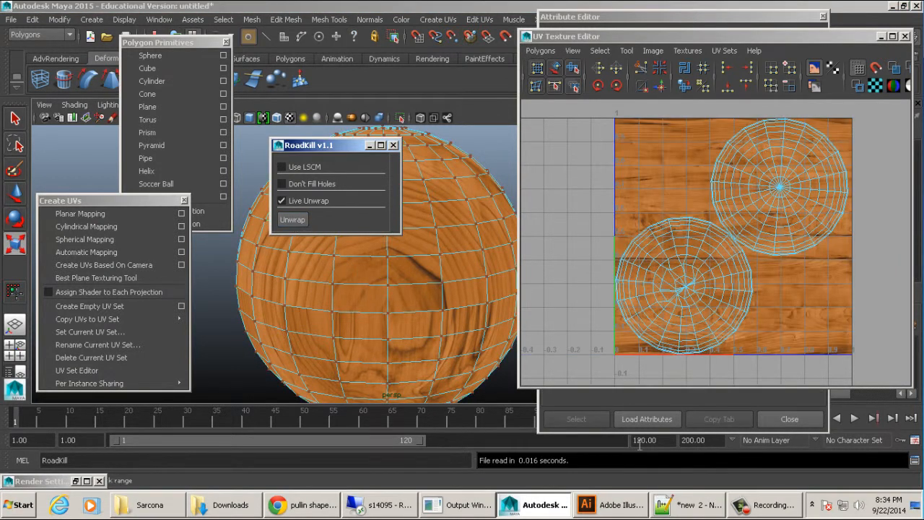
- Close the UV Texture Editor and the Attribute Editor and select the whole wood-textured sphere as an object
key(alt+Tab)
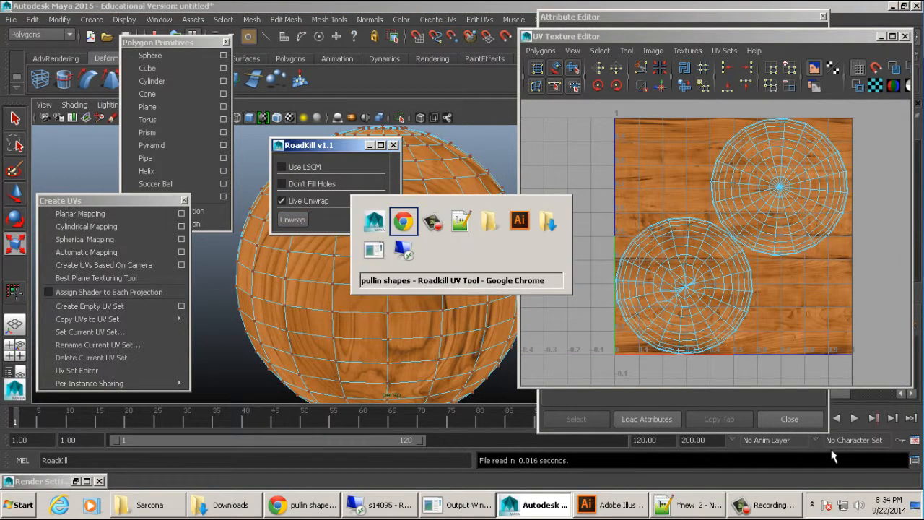
key(alt+shift+Tab)
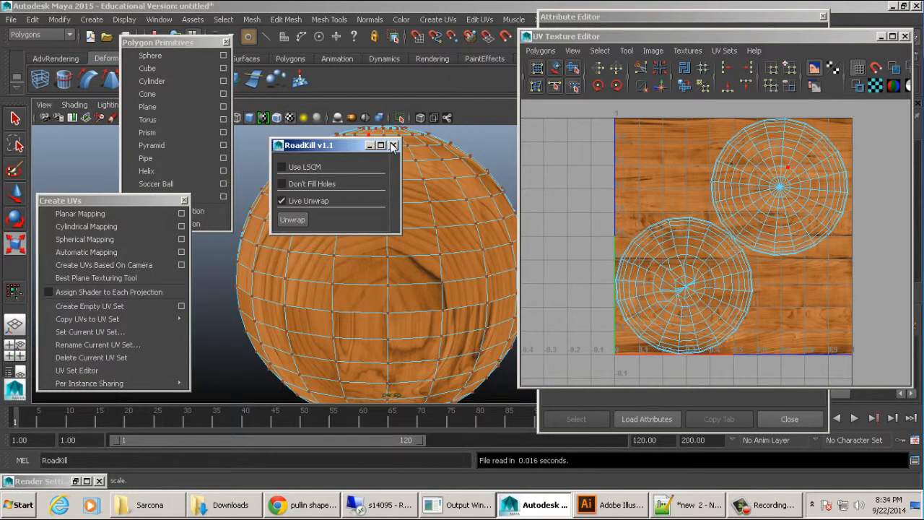
click(904, 37)
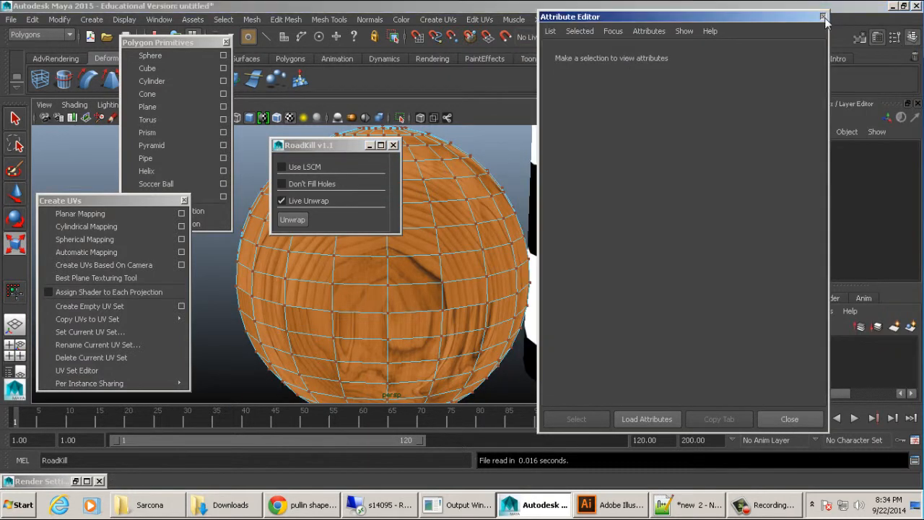
click(822, 16)
click(367, 262)
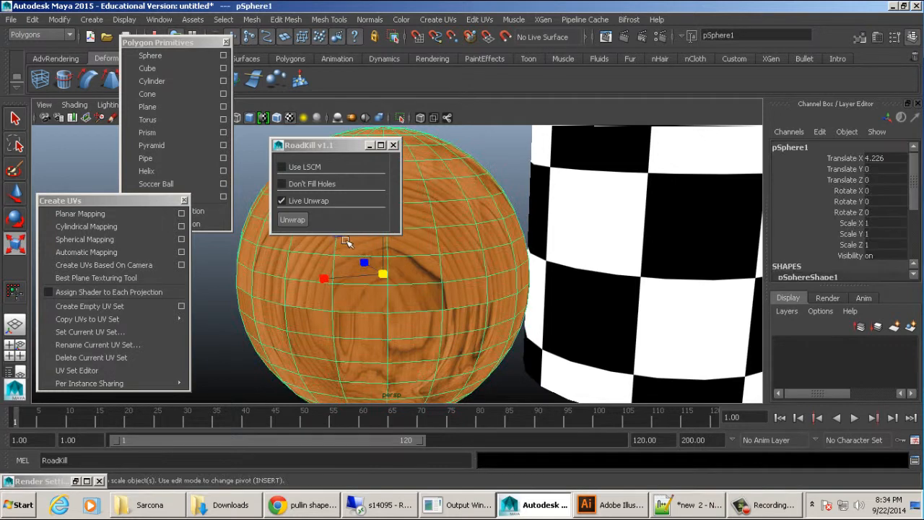
alt+drag(354, 253, 398, 286)
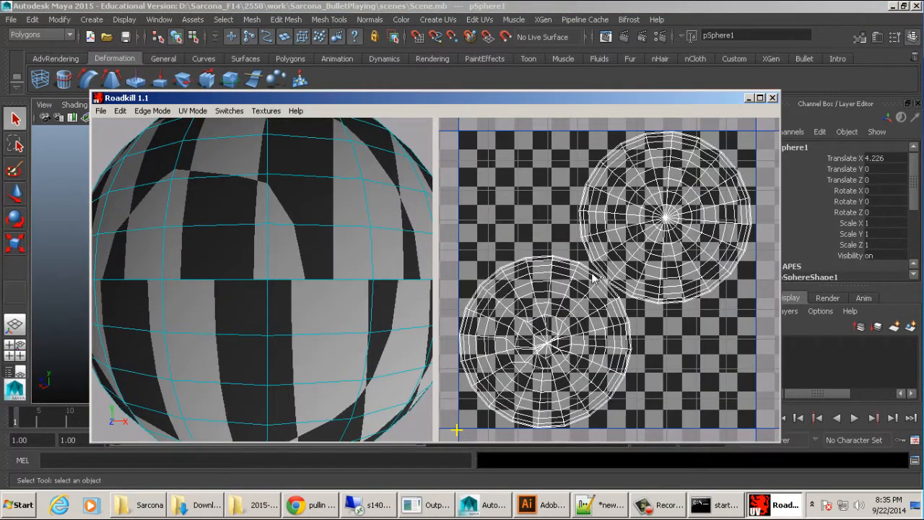
- In RoadKill, activate edge selection, select the horizontal edge loop on the sphere's upper half and cut it as a seam
alt+right_drag(389, 241, 247, 234)
alt+drag(348, 245, 322, 322)
alt+right_drag(317, 303, 402, 278)
alt+drag(342, 265, 340, 230)
alt+right_drag(340, 231, 301, 231)
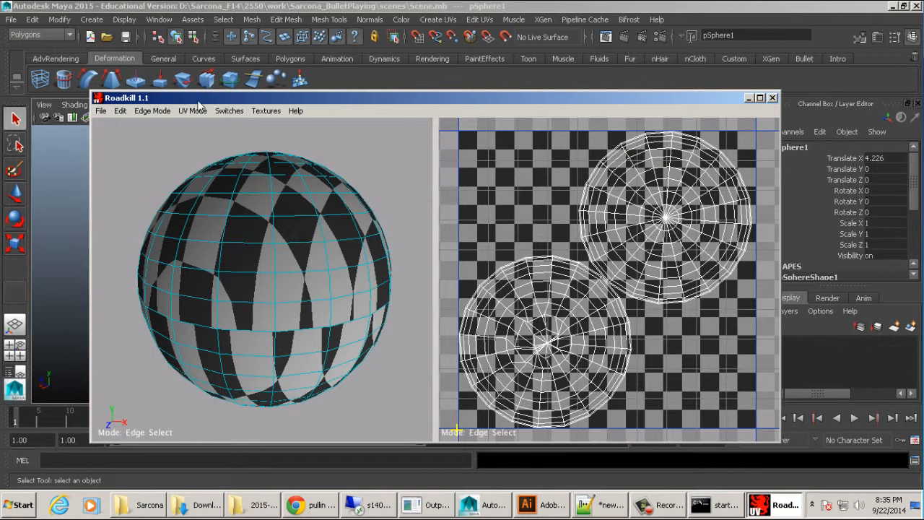
click(151, 111)
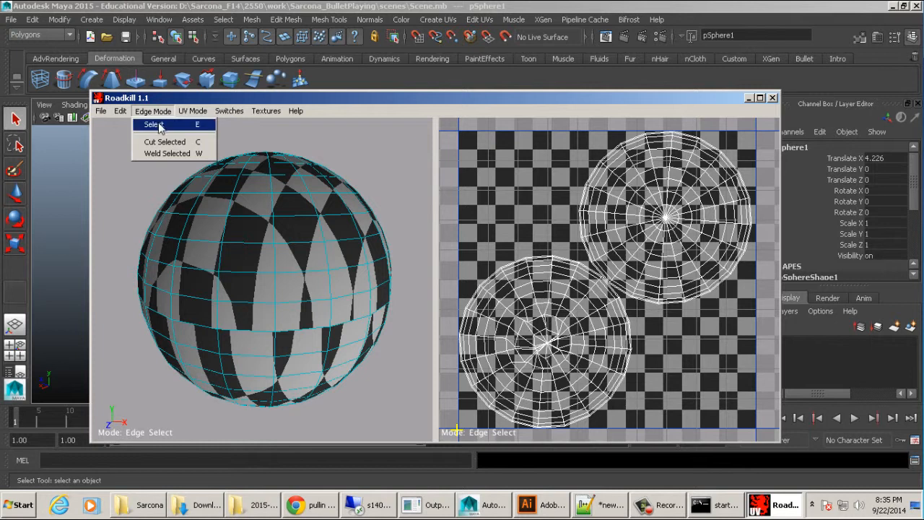
click(153, 124)
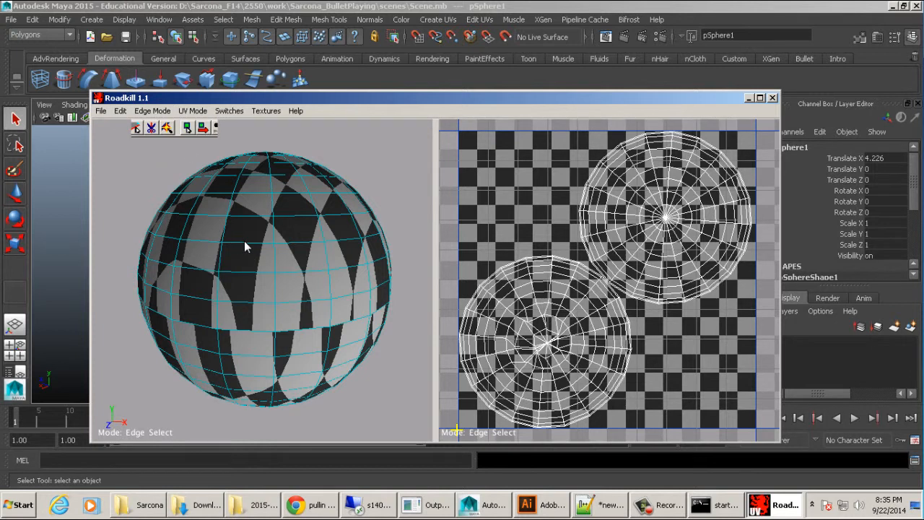
click(244, 241)
mouse_move(383, 200)
alt+mouse_down()
mouse_move(352, 226)
mouse_move(385, 198)
alt+mouse_up()
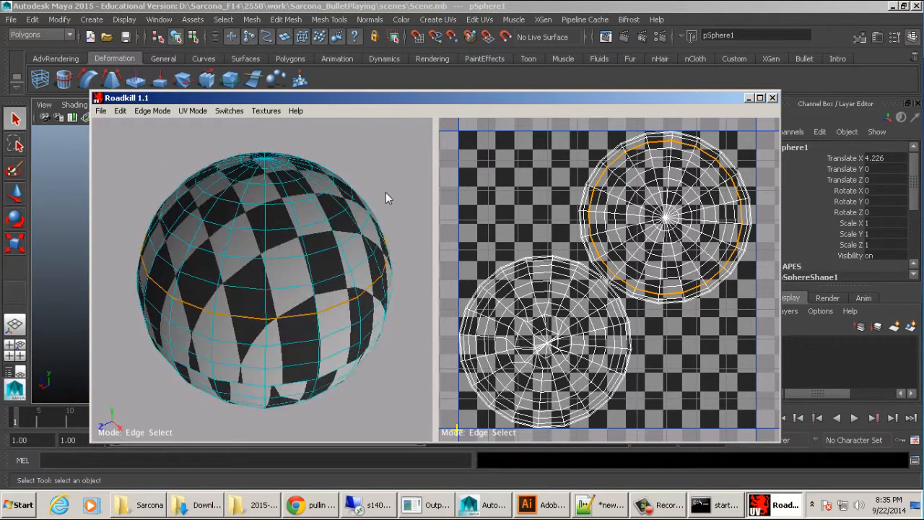
key(c)
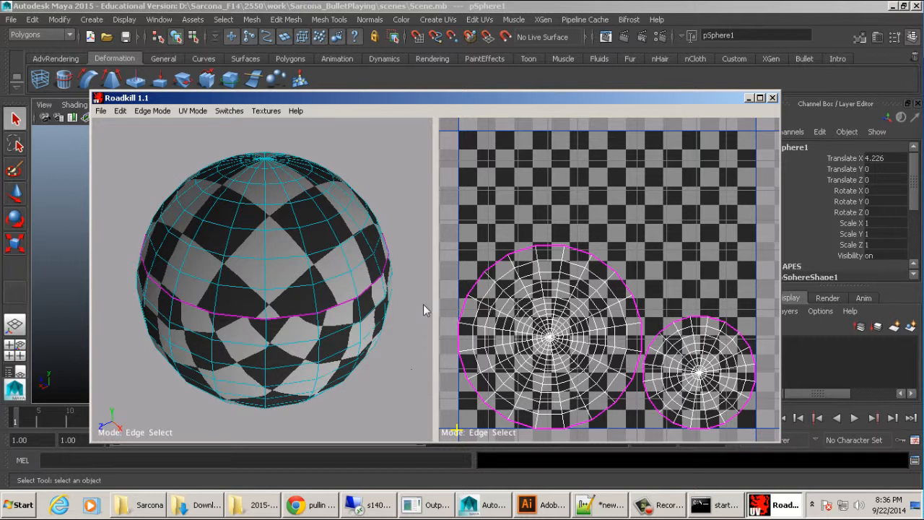
- Select a matching horizontal edge loop on the sphere's lower half and cut it as a second seam
alt+drag(260, 277, 268, 181)
alt+drag(281, 212, 269, 271)
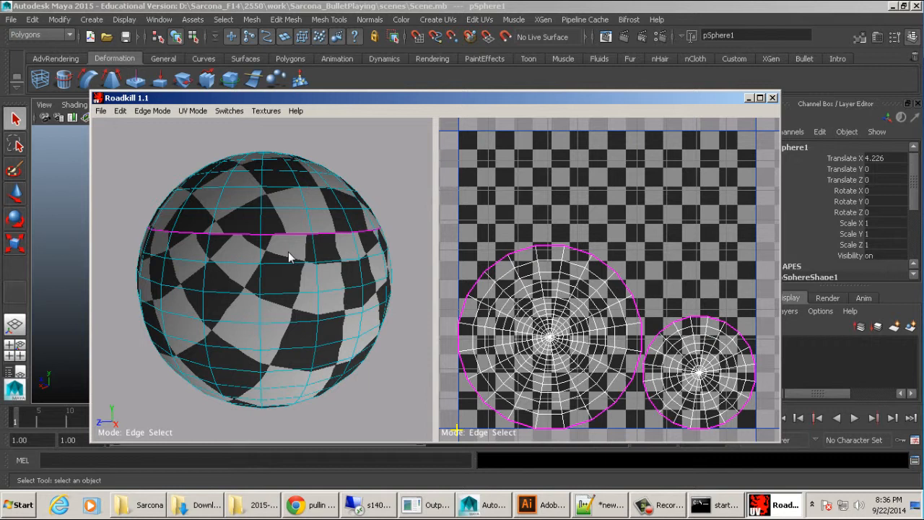
alt+drag(282, 396, 279, 346)
double_click(277, 336)
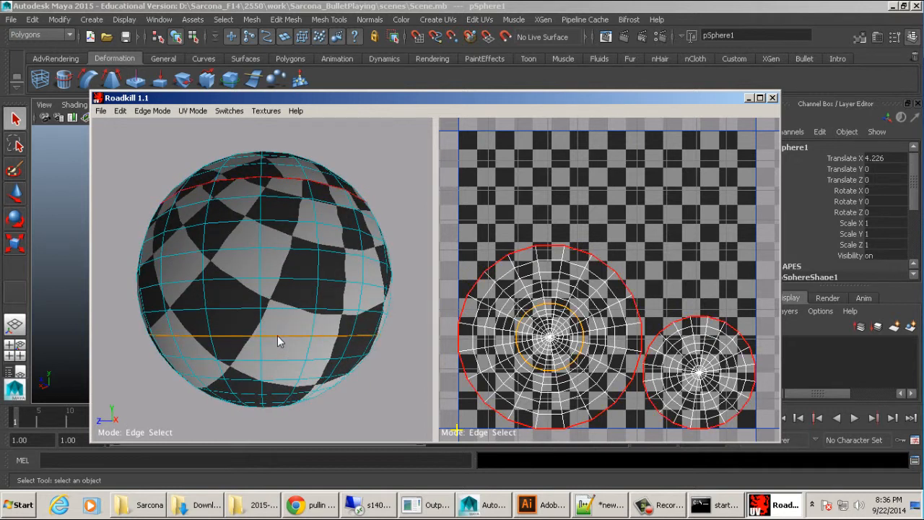
key(c)
- Select the vertical line of edges joining the two cut loops and cut it so the middle band unrolls into a strip
alt+drag(265, 278, 242, 301)
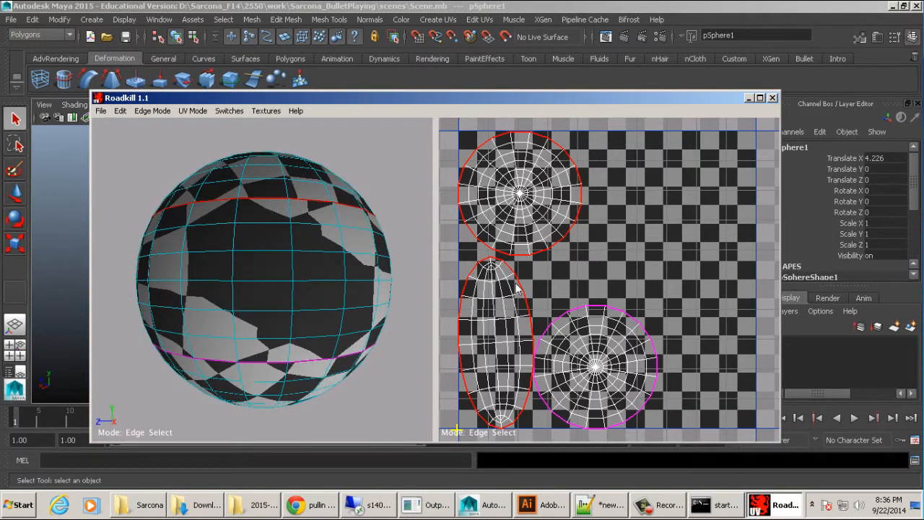
alt+middle_drag(516, 286, 599, 237)
alt+right_drag(600, 237, 627, 238)
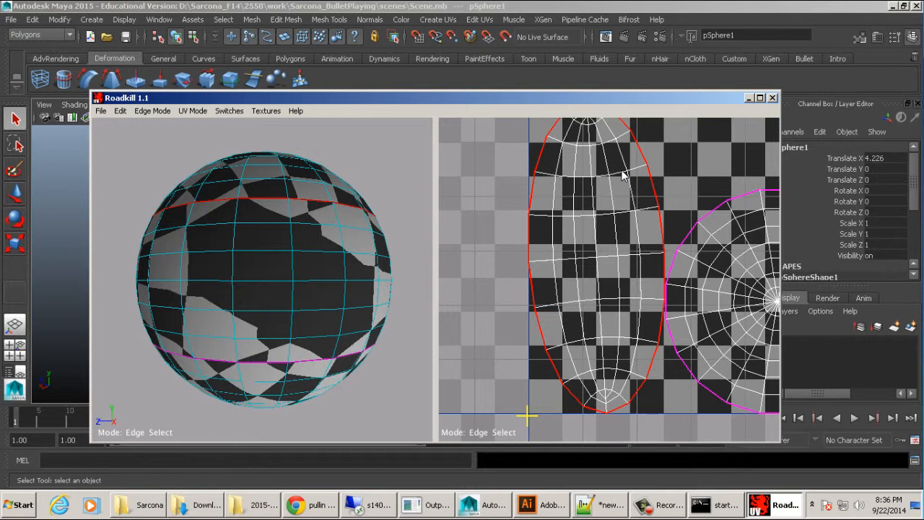
click(291, 228)
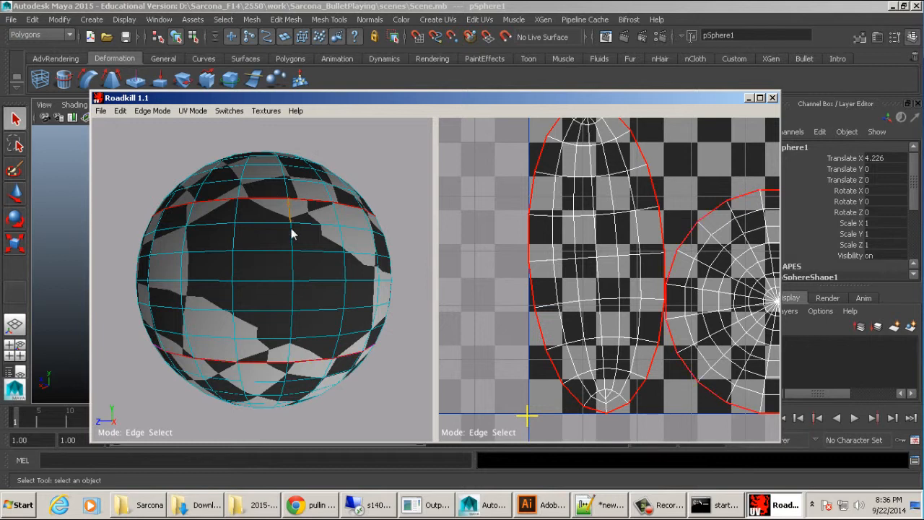
drag(291, 302, 289, 352)
alt+drag(376, 281, 293, 288)
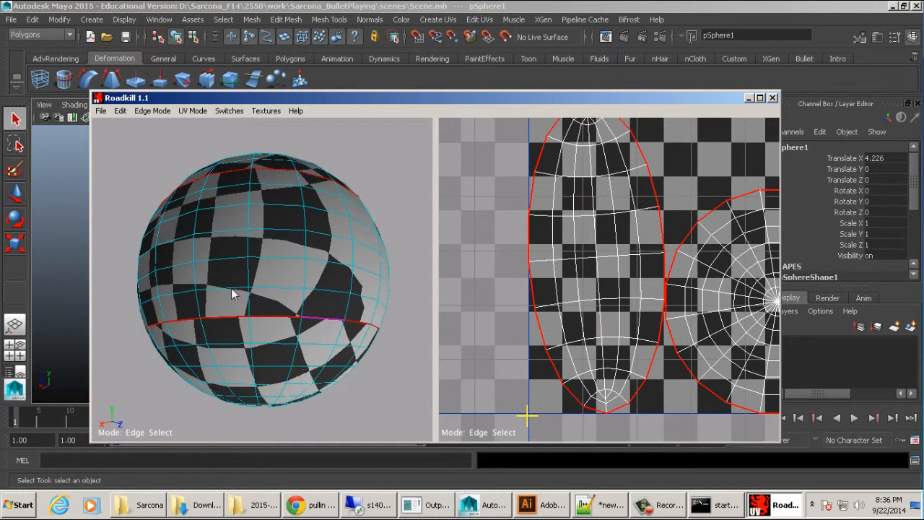
alt+drag(231, 288, 258, 243)
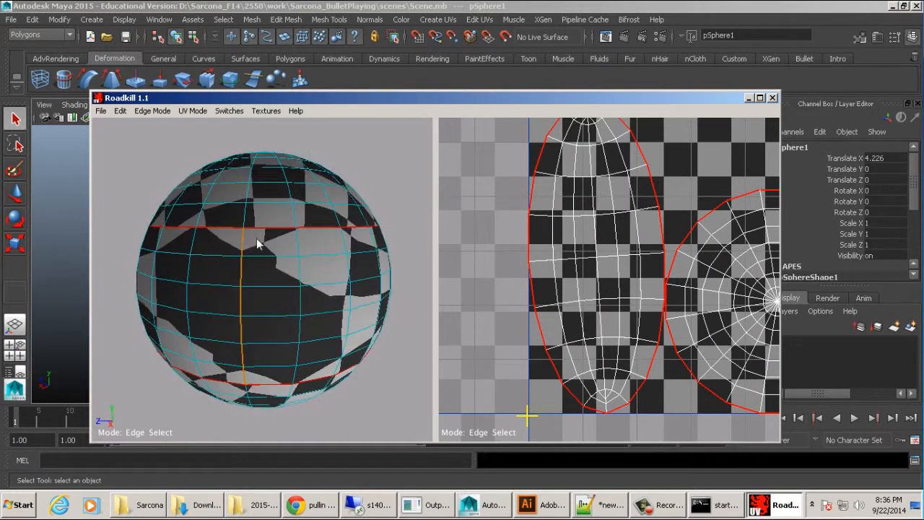
click(257, 244)
alt+drag(402, 221, 296, 112)
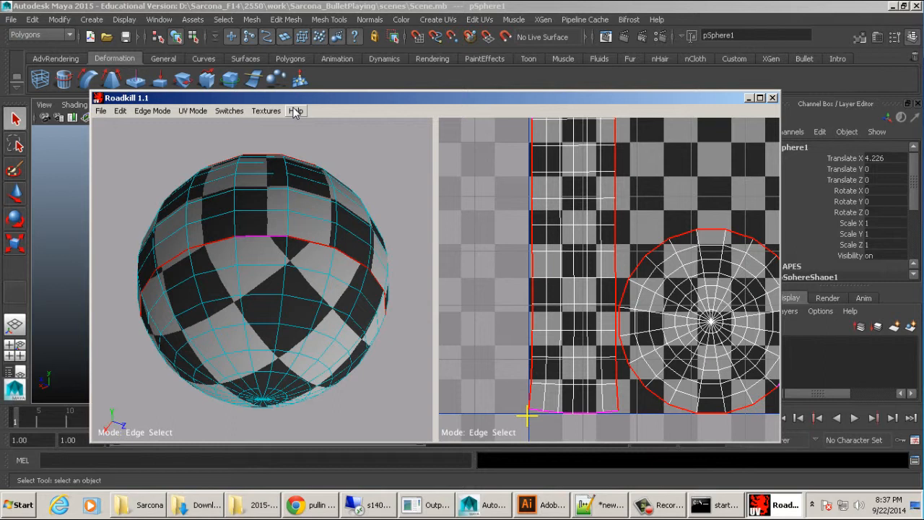
- Review the whole unwrapped UV layout, close RoadKill to return to Maya, and close the RoadKill v1.1 options window
scroll(680, 226, down, 5)
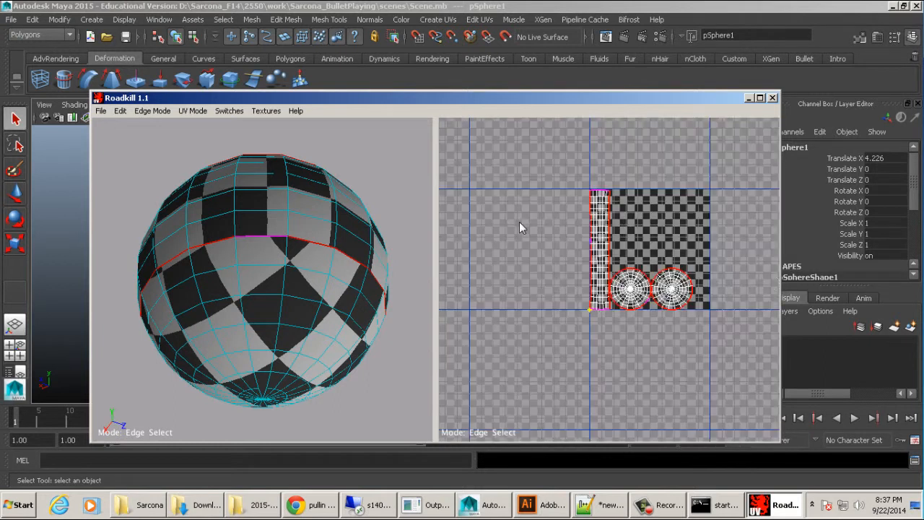
alt+right_drag(609, 228, 733, 236)
alt+middle_drag(679, 224, 623, 267)
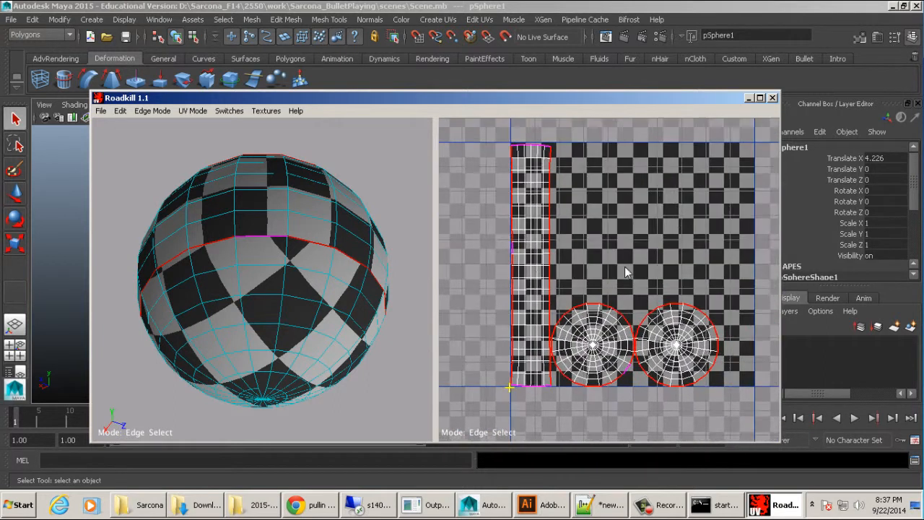
click(772, 97)
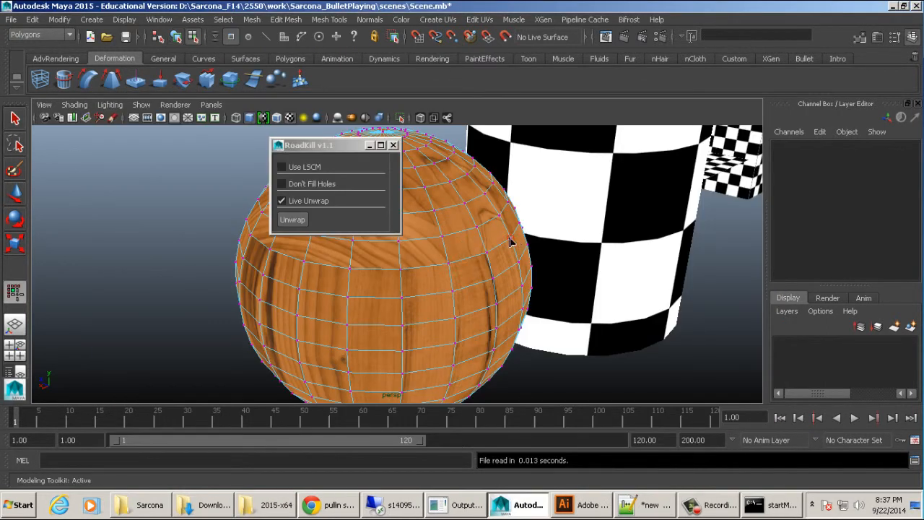
alt+drag(510, 239, 401, 173)
click(393, 145)
alt+drag(361, 206, 342, 231)
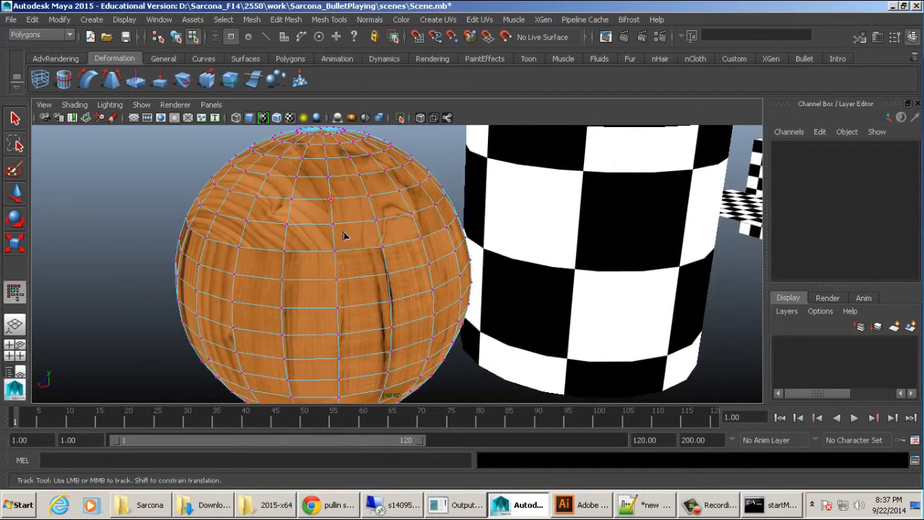
- Return to object mode, reselect the sphere and show its new UV layout framed in the UV Texture Editor
key(F8)
click(156, 176)
alt+drag(300, 194, 324, 190)
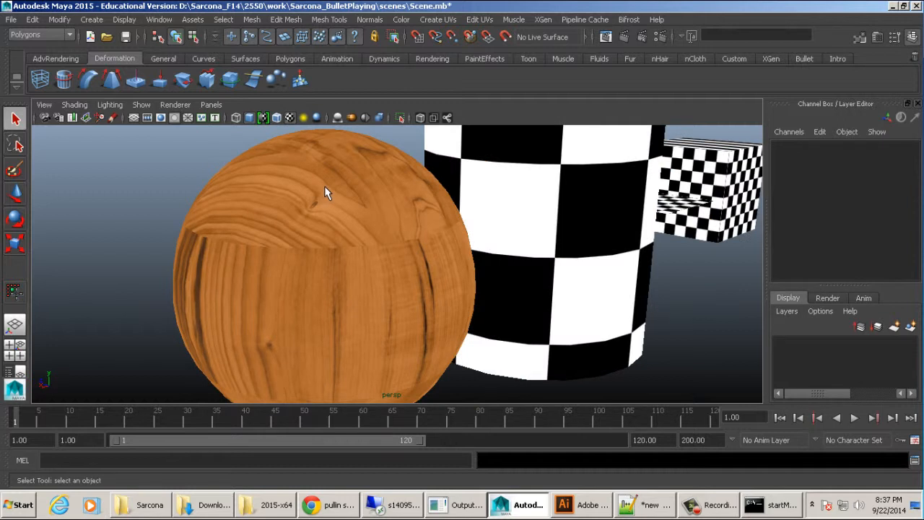
alt+drag(324, 188, 352, 299)
click(352, 300)
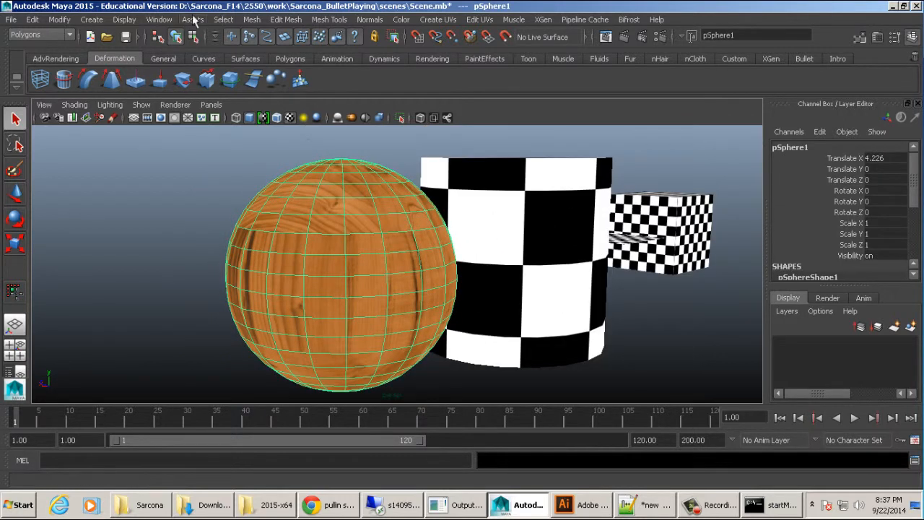
click(160, 19)
click(232, 195)
key(f)
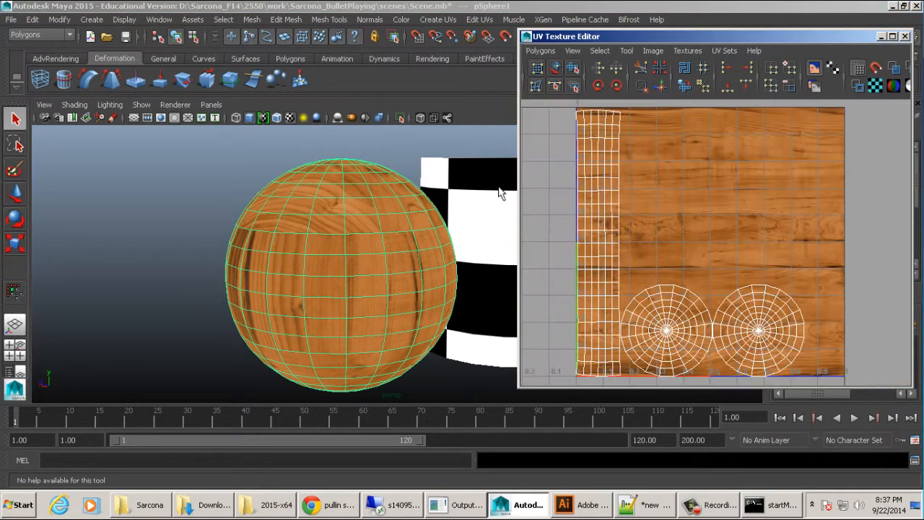
- Select the strip's entire UV shell, rotate it clockwise until it lies horizontal, and move it onto the upper part of the wood texture
right_drag(598, 192, 627, 123)
drag(573, 150, 585, 125)
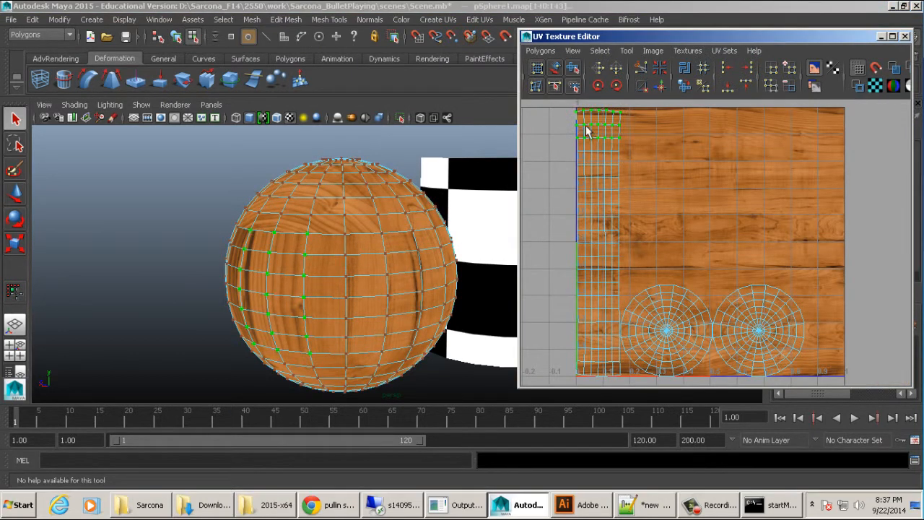
click(600, 51)
click(614, 95)
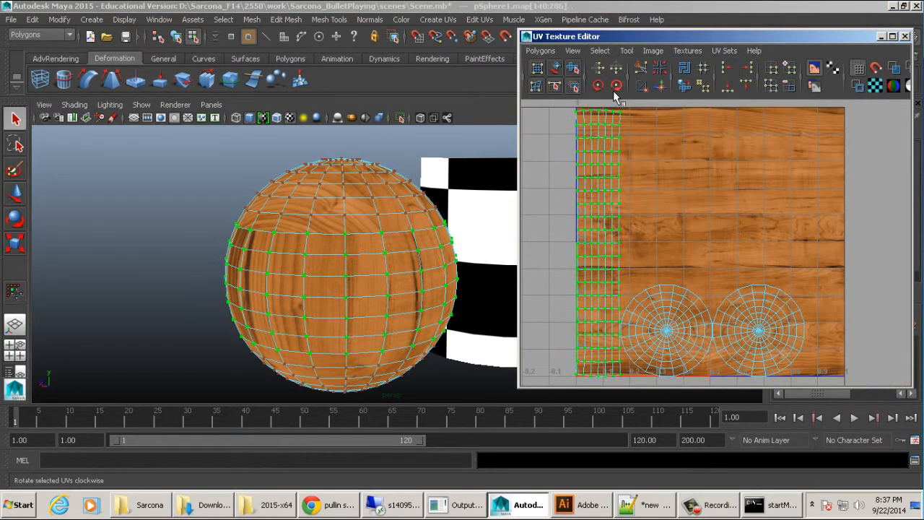
click(615, 86)
click(615, 86)
key(w)
drag(601, 250, 699, 166)
alt+middle_drag(487, 221, 289, 268)
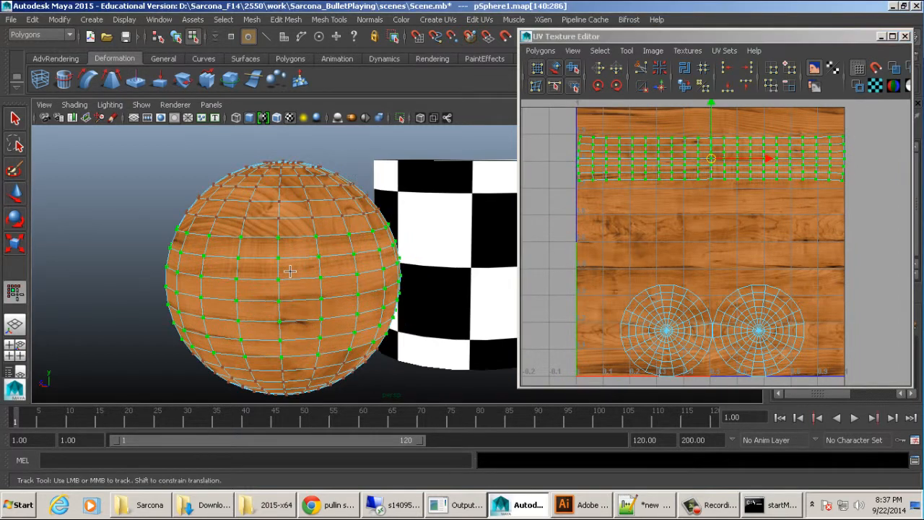
- Return to object mode, deselect the sphere and examine how the grain of the middle band meets the top cap
key(F8)
alt+right_drag(315, 249, 279, 215)
ctrl+click(221, 196)
alt+drag(222, 196, 261, 215)
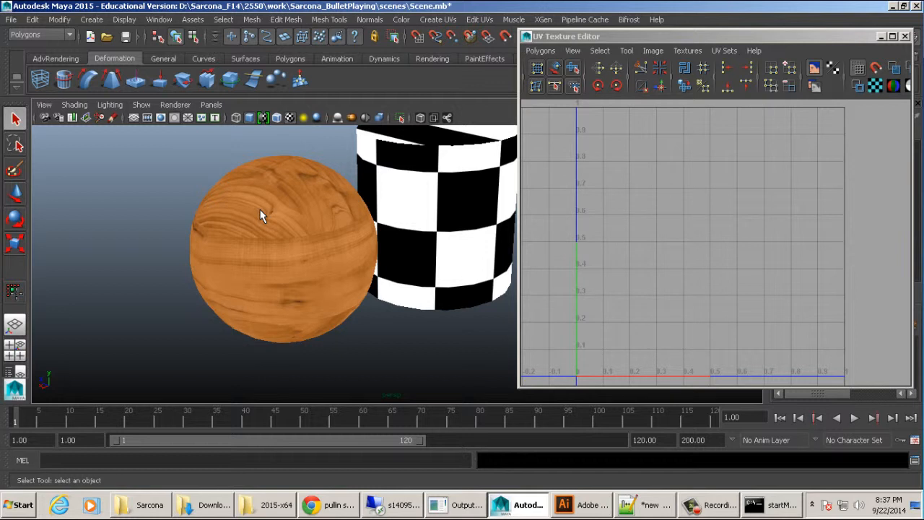
- Select the horizontal strip's UVs and move them straight down over the dark plank line just above the two round shells
click(261, 215)
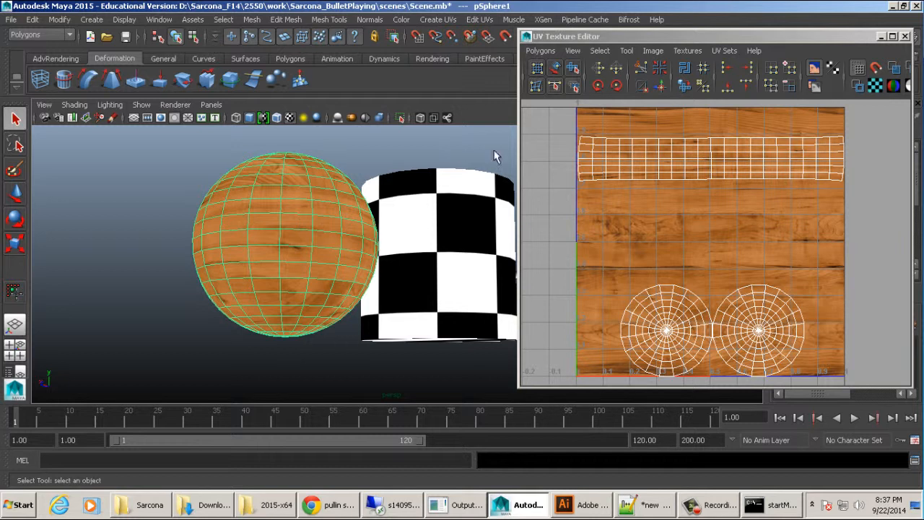
right_drag(625, 173, 678, 172)
drag(855, 127, 548, 228)
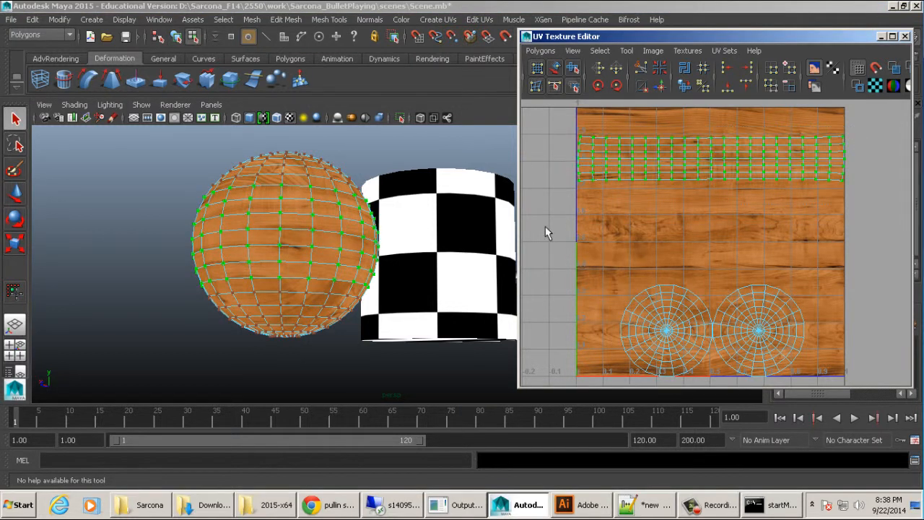
key(w)
drag(713, 123, 711, 225)
- Stretch the strip's UVs vertically and move them up so they cover the wood texture above the two round shells
drag(570, 215, 888, 284)
alt+middle_drag(860, 303, 858, 304)
key(r)
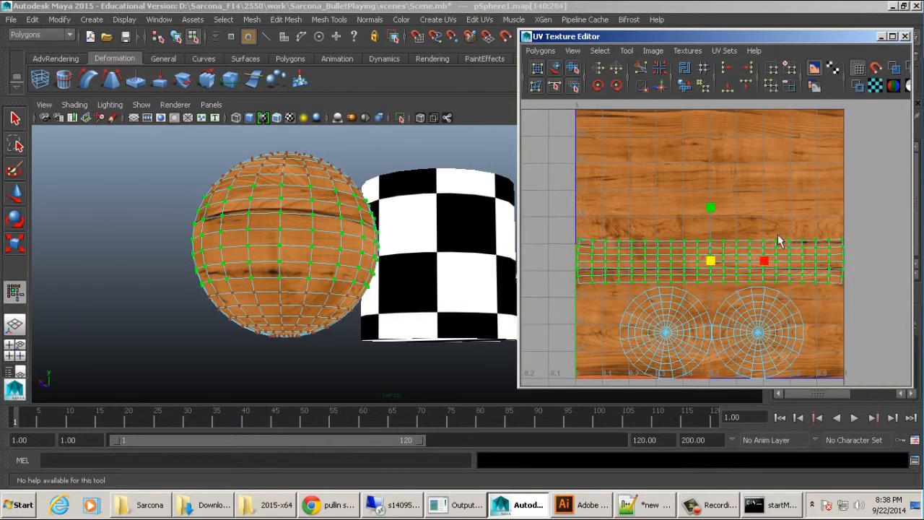
drag(713, 205, 712, 85)
key(w)
drag(712, 227, 712, 172)
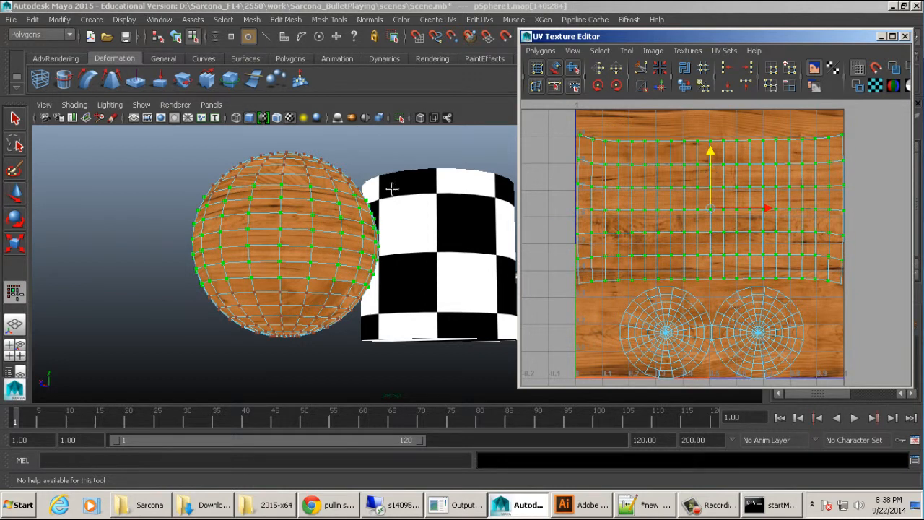
- Switch back to object mode, deselect the sphere and examine the stretched band's wood grain and both cap seams up close
right_drag(285, 238, 312, 214)
key(q)
click(174, 194)
alt+drag(280, 188, 296, 229)
alt+right_drag(296, 229, 398, 231)
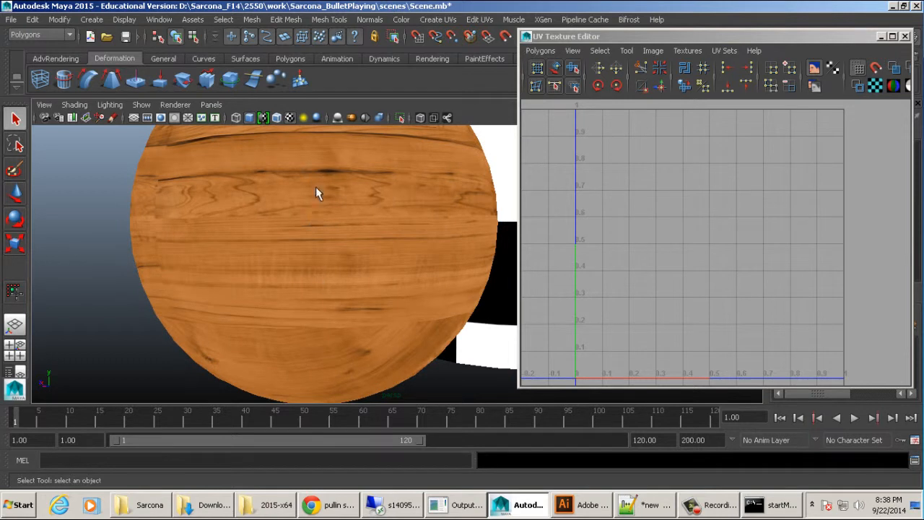
alt+drag(418, 264, 281, 280)
alt+drag(389, 206, 376, 265)
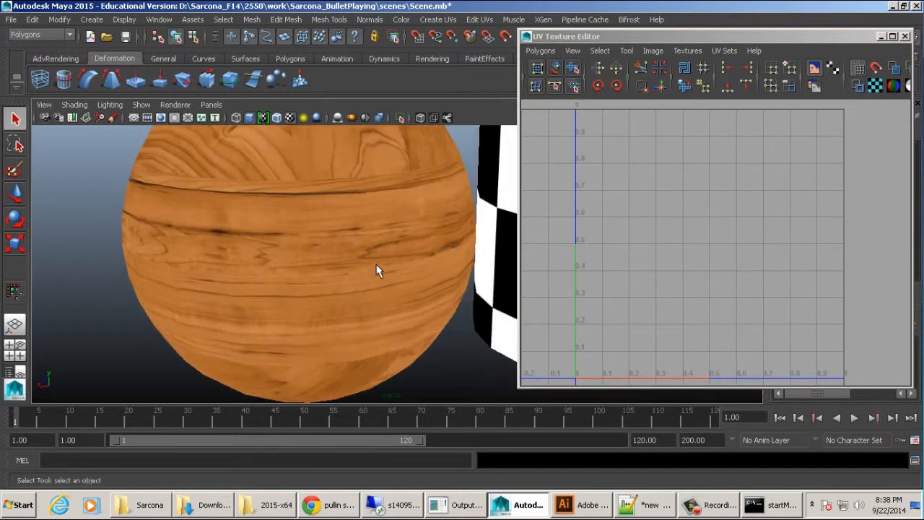
- Undo the sphere's strip and shell UV edits back to the layout with all shells scaled together, then put away the UV Texture Editor
key(ctrl+z)
key(ctrl+z)
key(ctrl+z)
key(ctrl+z)
key(ctrl+z)
key(ctrl+z)
key(ctrl+z)
key(ctrl+z)
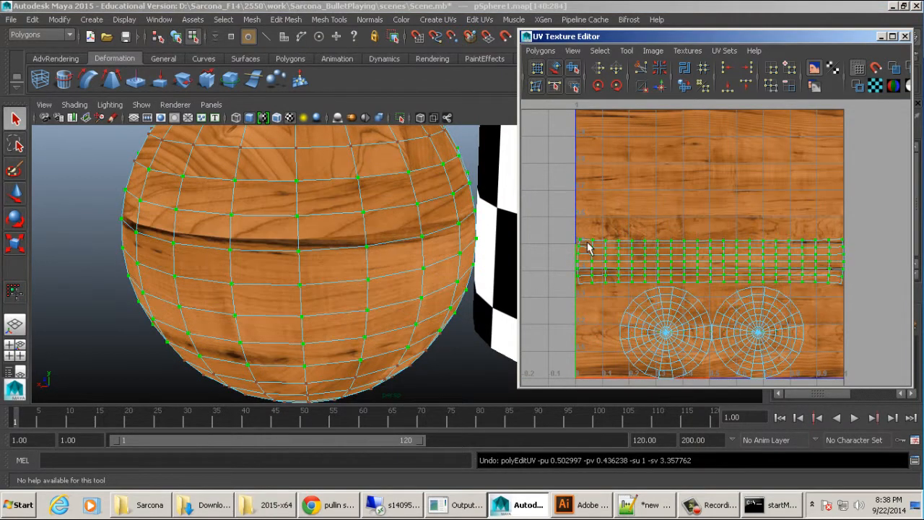
key(ctrl+z)
key(ctrl+z)
key(ctrl+z)
key(ctrl+z)
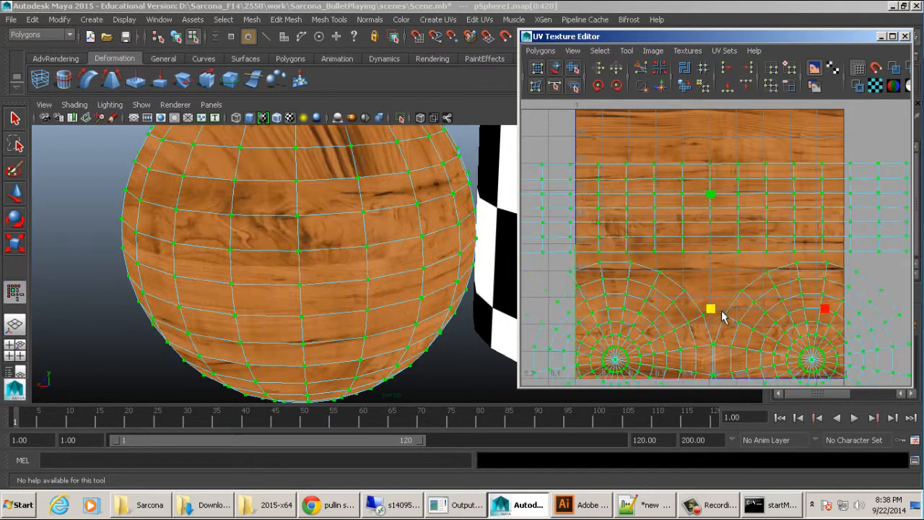
key(ctrl+z)
key(ctrl+z)
key(ctrl+z)
key(ctrl+z)
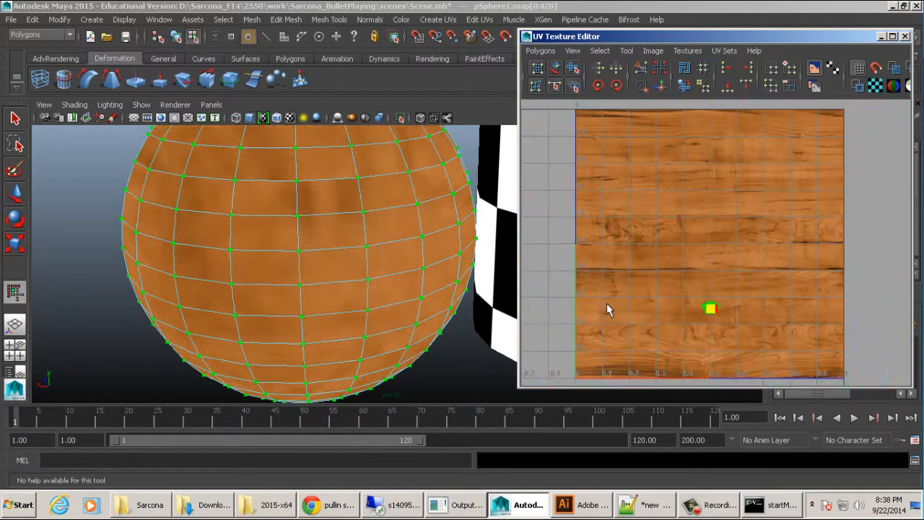
key(ctrl+z)
key(ctrl+z)
key(ctrl+z)
key(ctrl+z)
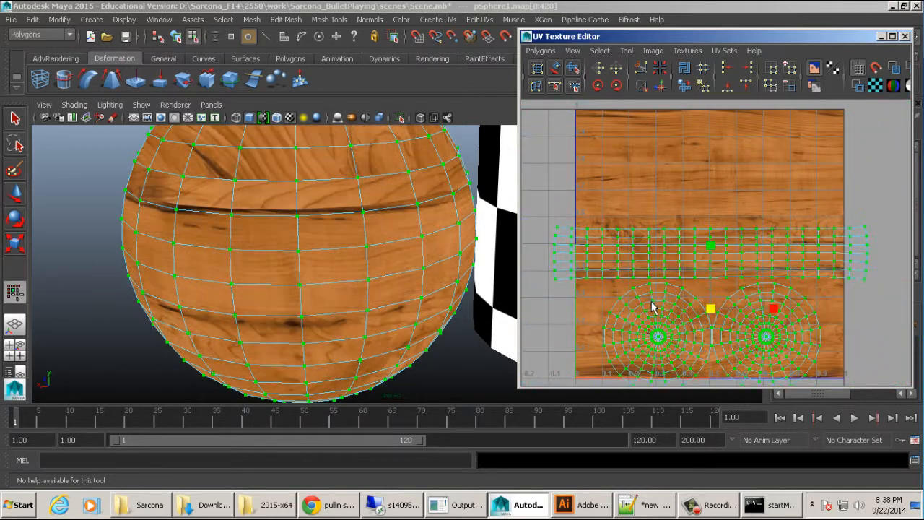
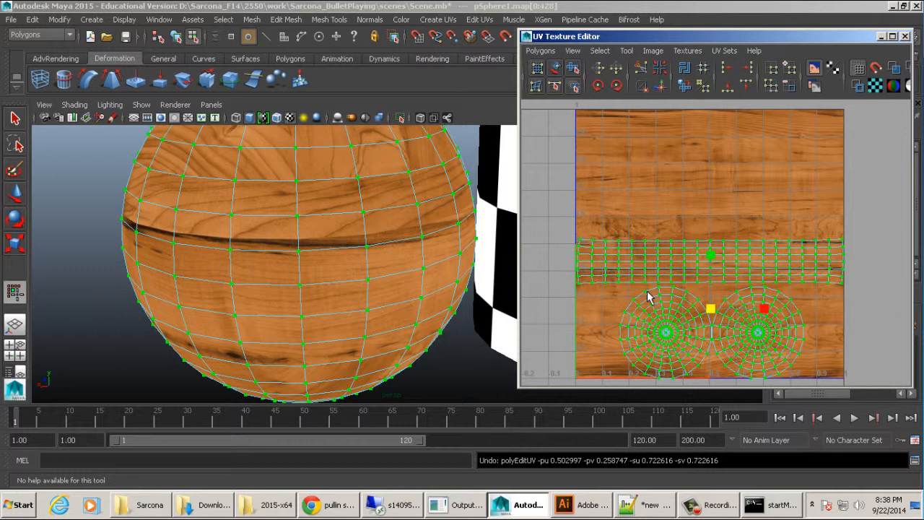
double_click(526, 36)
- Return to object mode, select the sphere, cylinder, cube and plane together, and delete them all from the scene
alt+drag(458, 184, 489, 184)
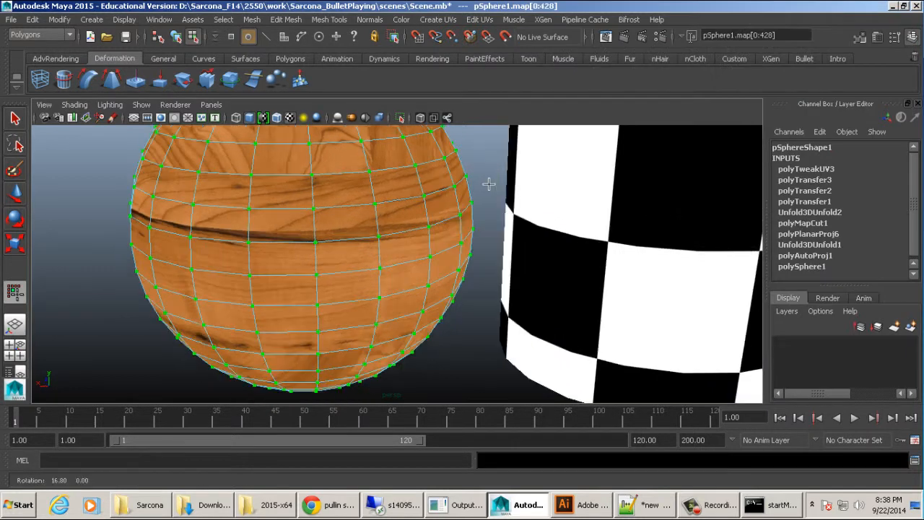
scroll(489, 184, down, 5)
right_drag(387, 205, 369, 207)
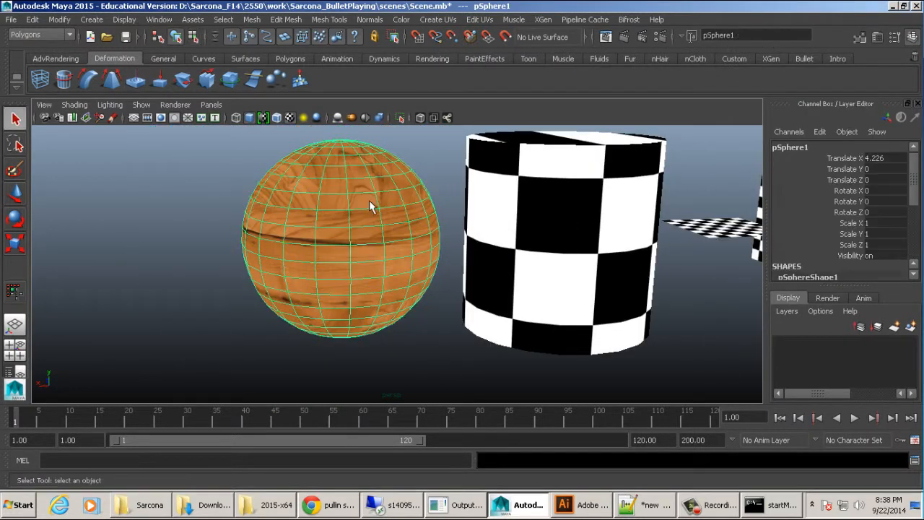
scroll(324, 200, down, 4)
alt+drag(361, 206, 324, 207)
scroll(477, 215, up, 2)
click(477, 216)
alt+drag(457, 212, 486, 211)
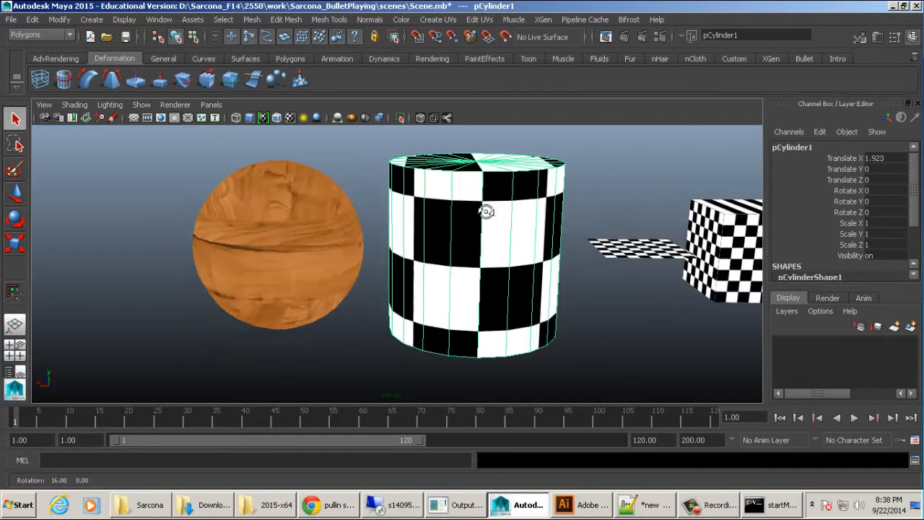
scroll(485, 211, down, 4)
key(r)
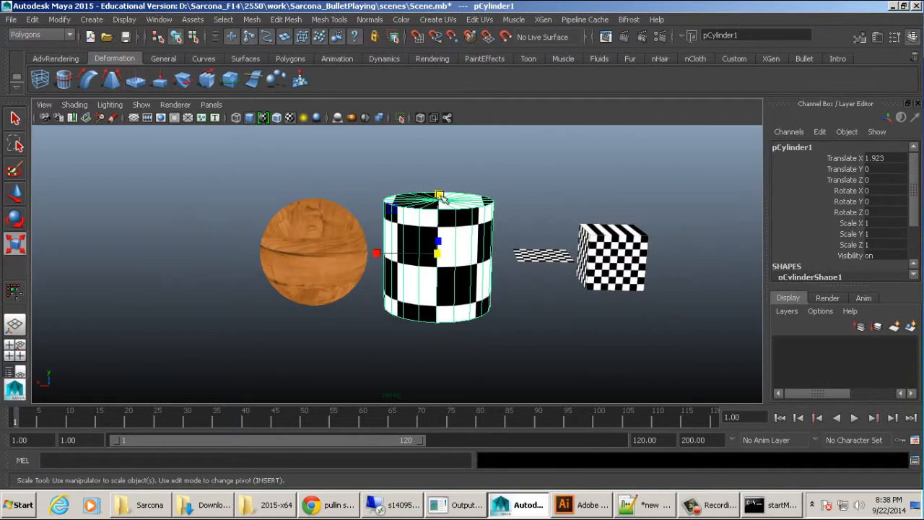
drag(640, 202, 154, 336)
key(Delete)
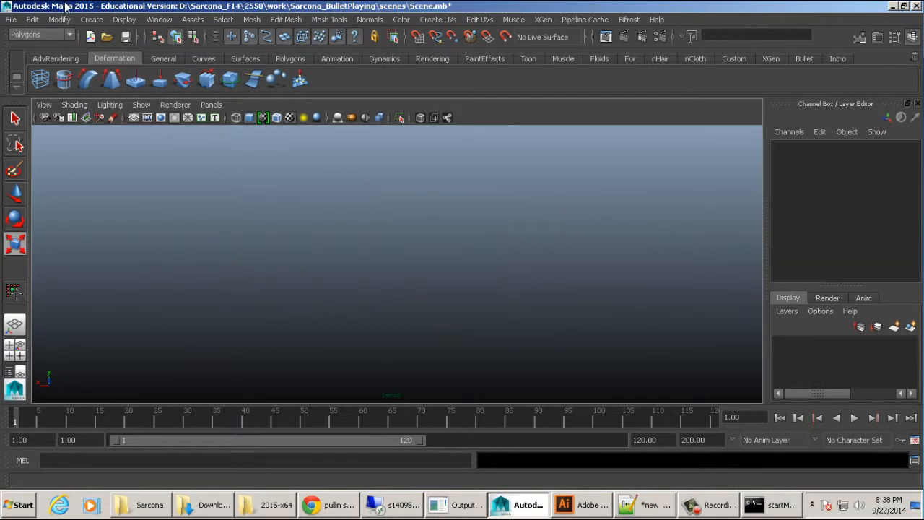
click(92, 20)
mouse_move(122, 58)
click(287, 69)
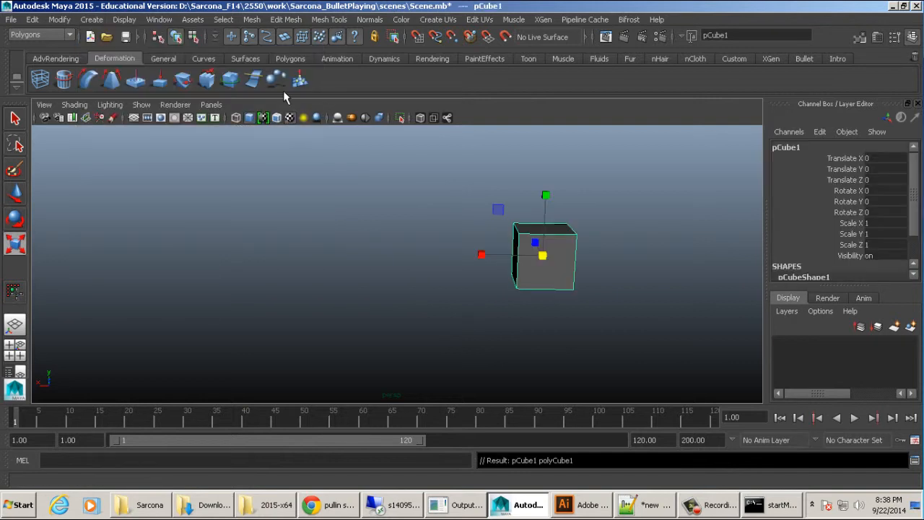
key(Delete)
- Create a polygon cylinder and narrow it uniformly in X and Z to a scale of 0.496, keeping its height
click(91, 19)
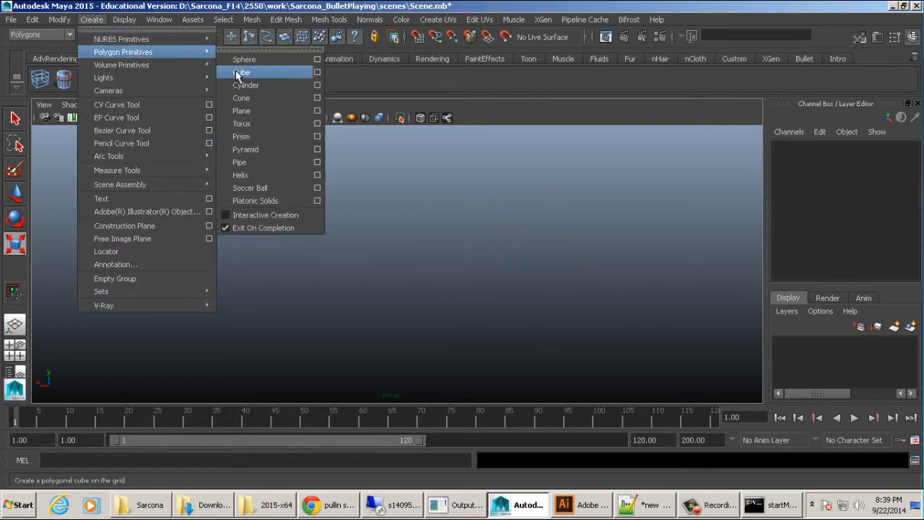
click(245, 85)
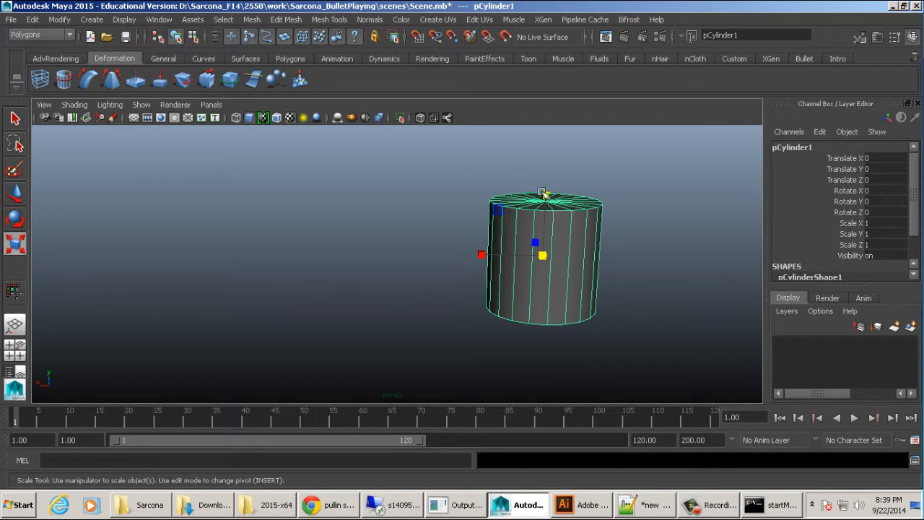
ctrl+drag(543, 192, 514, 237)
key(f)
ctrl+drag(398, 204, 401, 214)
alt+drag(452, 223, 456, 197)
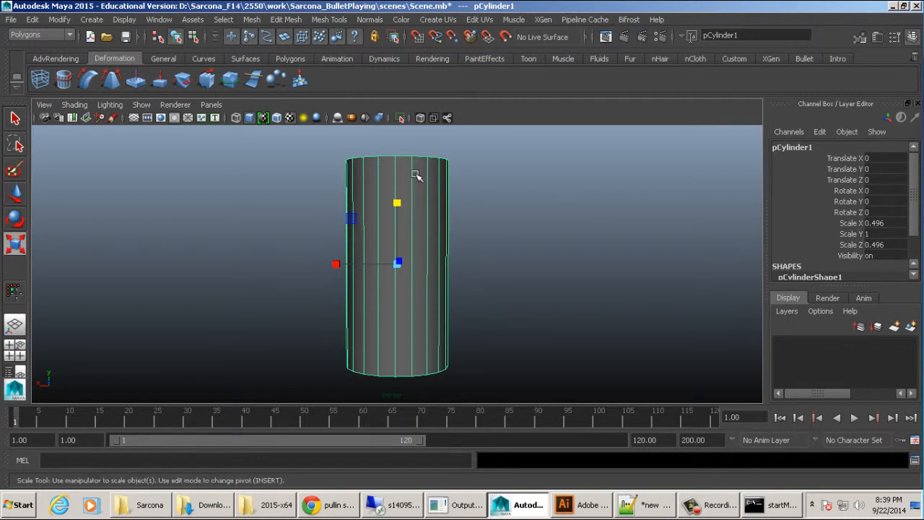
- Select all faces of the cylinder's top and bottom caps, delete them, and return to object mode
right_drag(417, 174, 419, 193)
drag(484, 173, 339, 155)
alt+drag(403, 177, 411, 144)
alt+drag(449, 236, 444, 289)
alt+middle_drag(464, 289, 456, 254)
alt+right_drag(455, 254, 443, 268)
shift+drag(498, 276, 215, 427)
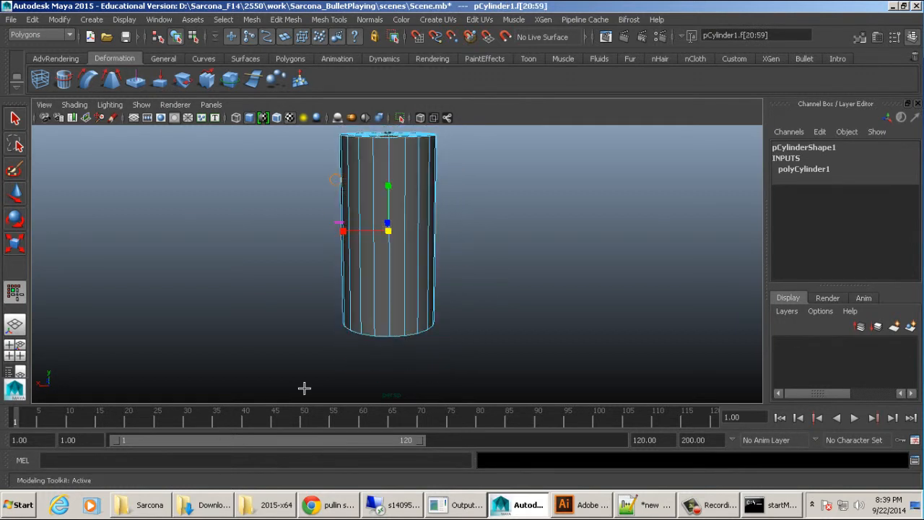
alt+drag(450, 235, 456, 187)
key(Delete)
right_drag(372, 238, 402, 220)
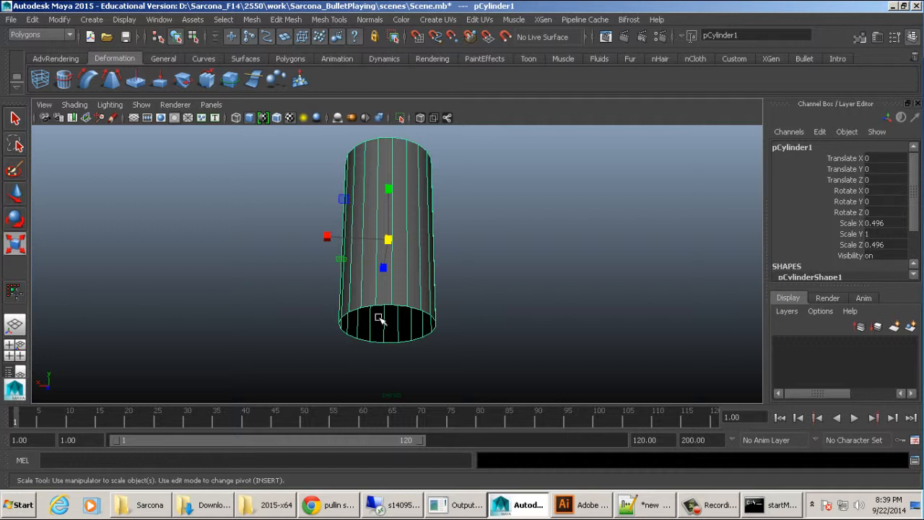
alt+drag(404, 180, 420, 224)
alt+right_drag(420, 225, 485, 222)
alt+middle_drag(485, 222, 518, 300)
alt+drag(518, 300, 367, 180)
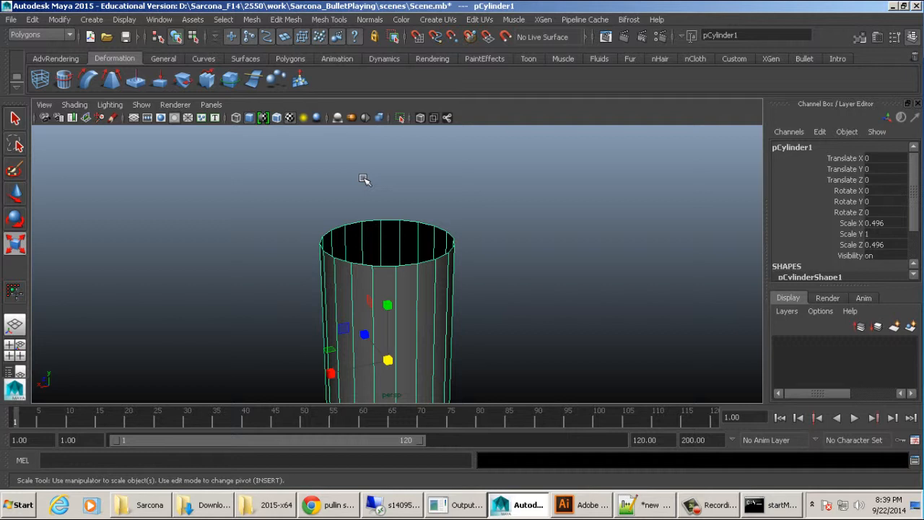
alt+drag(444, 192, 421, 242)
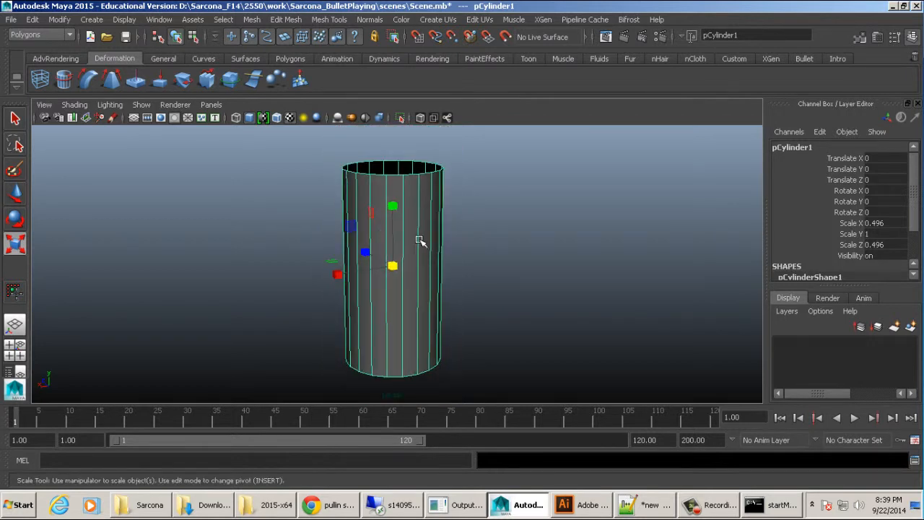
key(space)
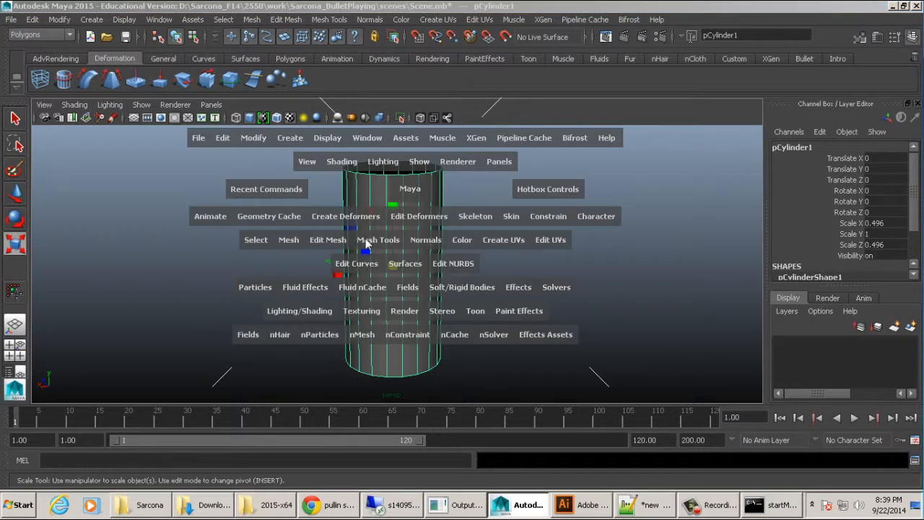
drag(366, 245, 423, 365)
click(423, 182)
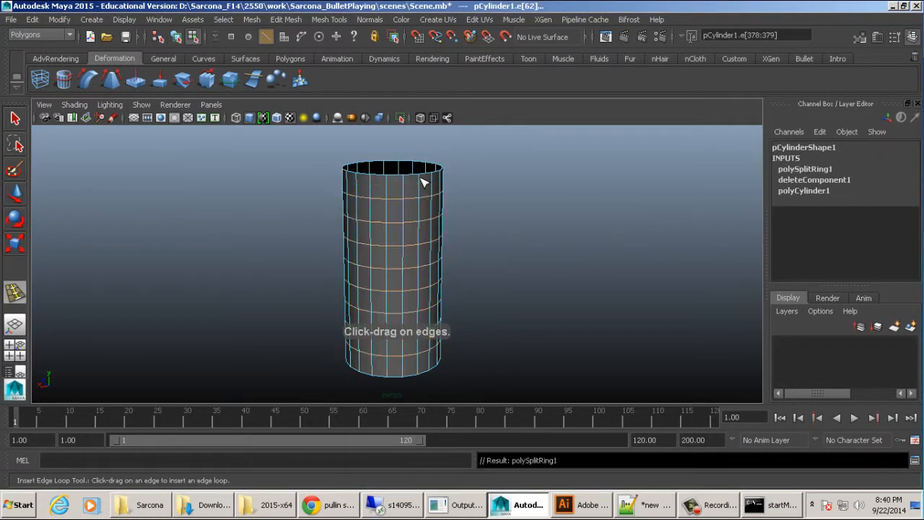
key(w)
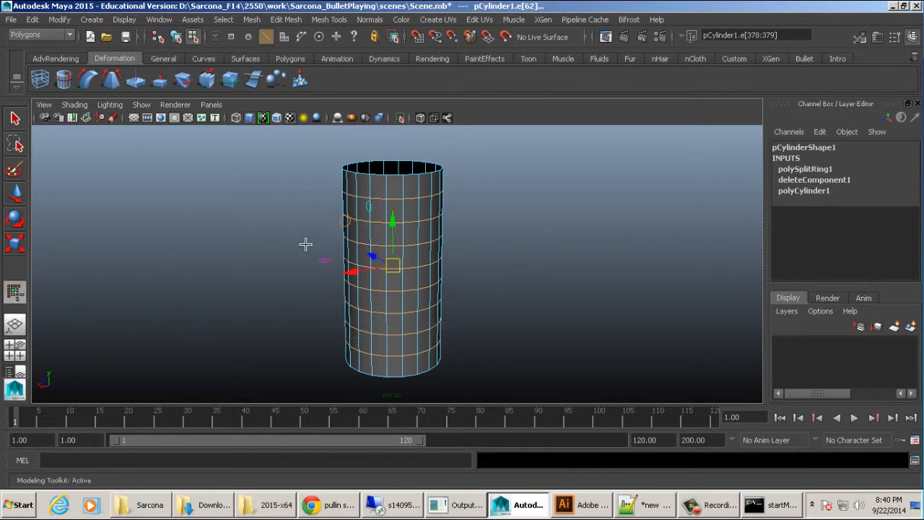
key(ctrl+z)
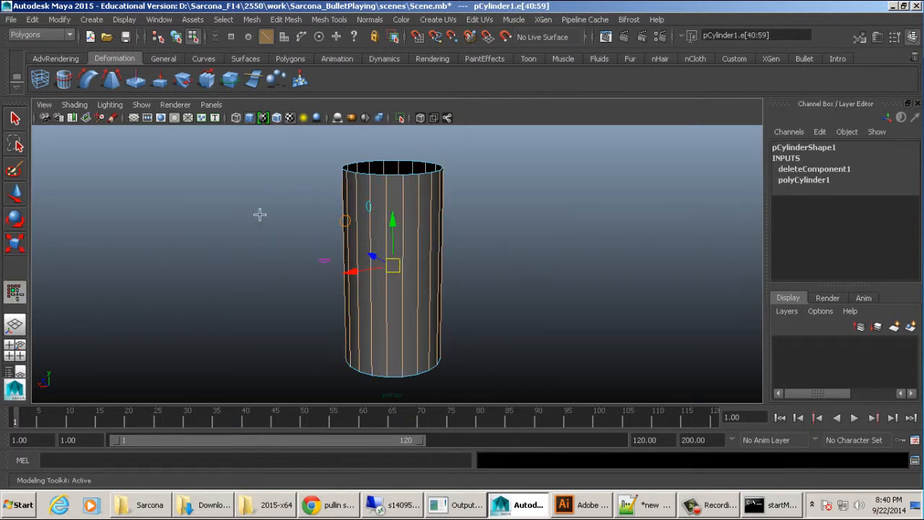
- Restart the Insert Edge Loop tool on the cylinder and set its Maintain position option to Relative distance from edge
key(g)
click(395, 187)
key(space)
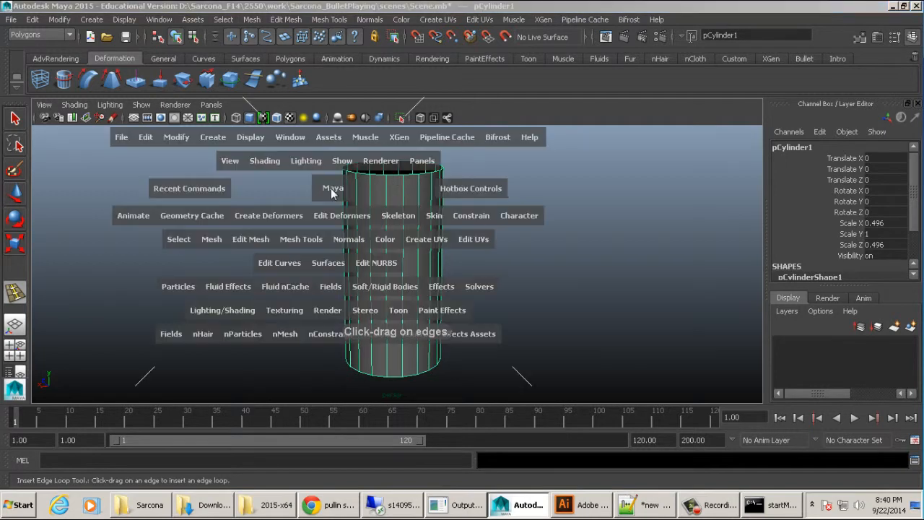
double_click(15, 293)
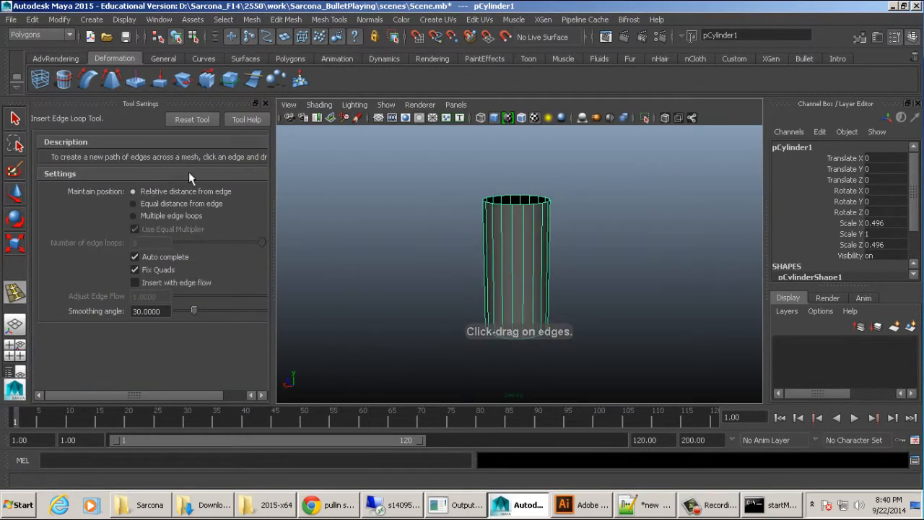
click(265, 104)
- Insert two closely spaced edge loops just below the cylinder's top rim and two just above its bottom rim
alt+right_drag(376, 181, 450, 219)
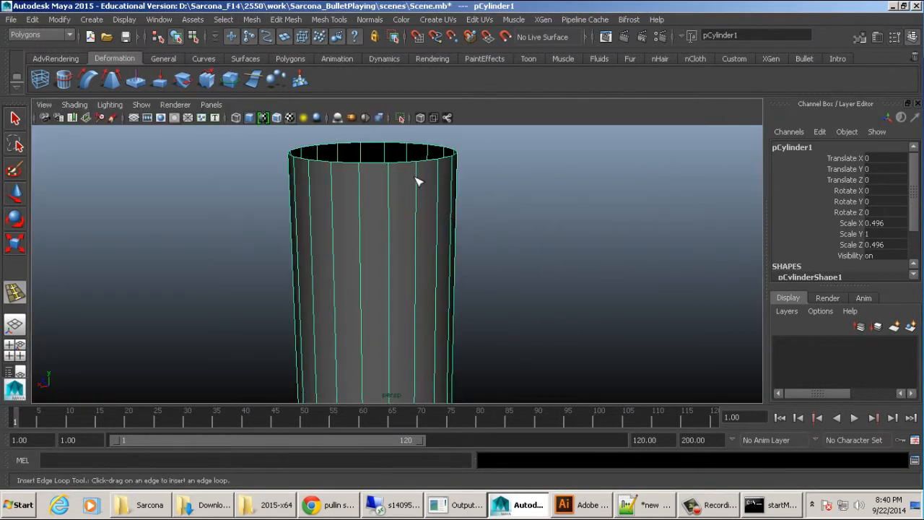
drag(417, 180, 428, 241)
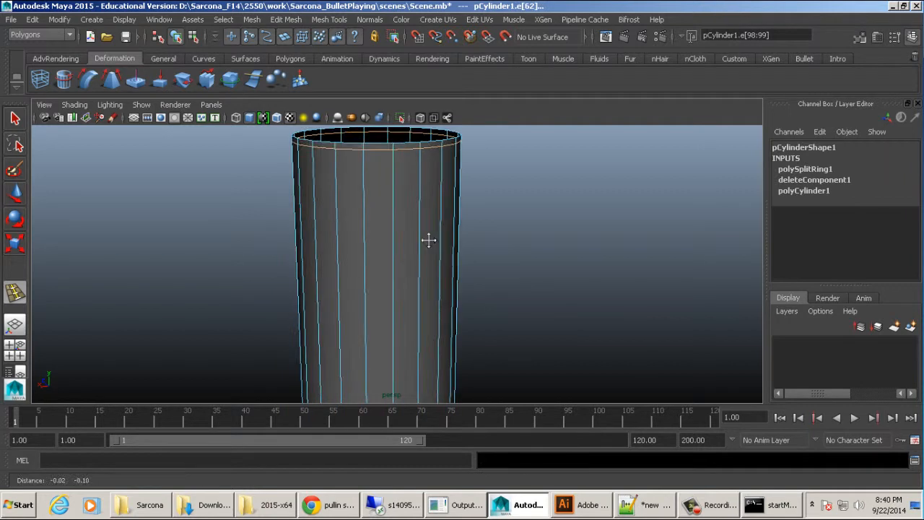
drag(434, 345, 435, 348)
click(433, 354)
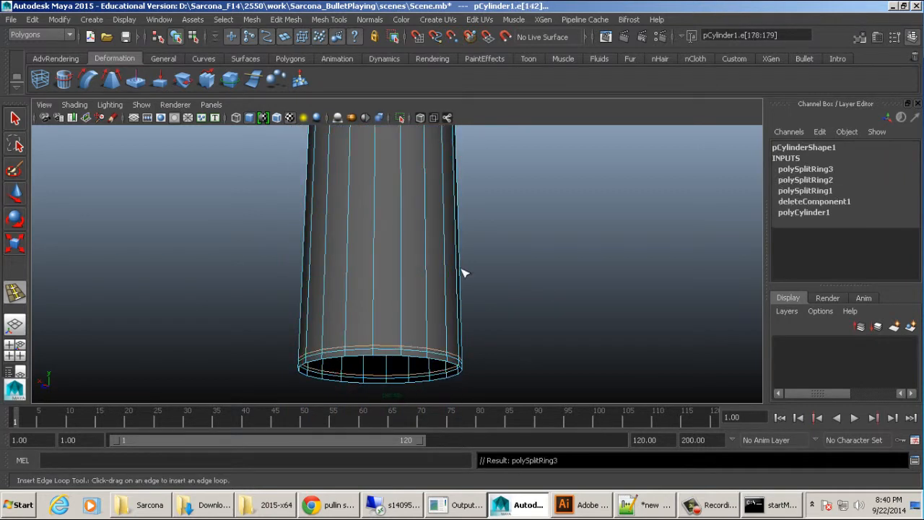
alt+middle_drag(464, 273, 457, 319)
drag(435, 207, 431, 202)
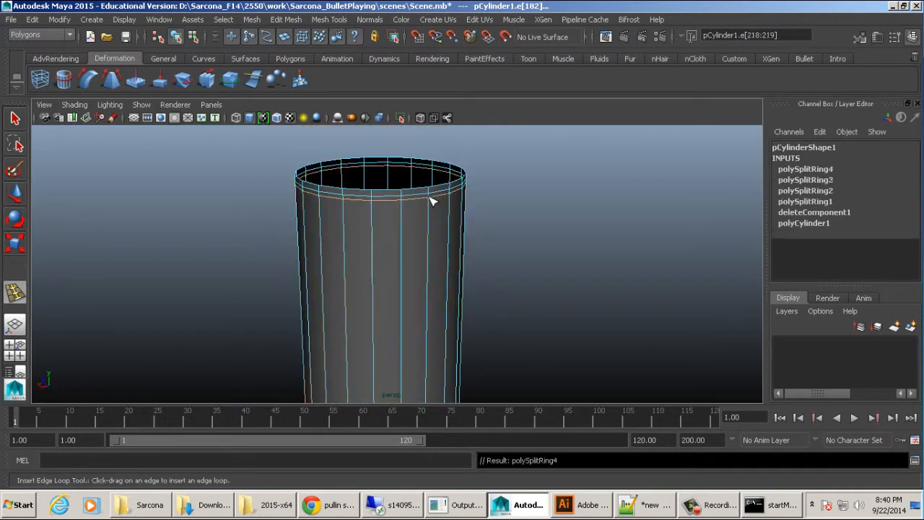
- Round the cylinder's top and bottom rims by scaling each border edge loop slightly inward and nudging the adjacent loop vertically
key(w)
double_click(410, 194)
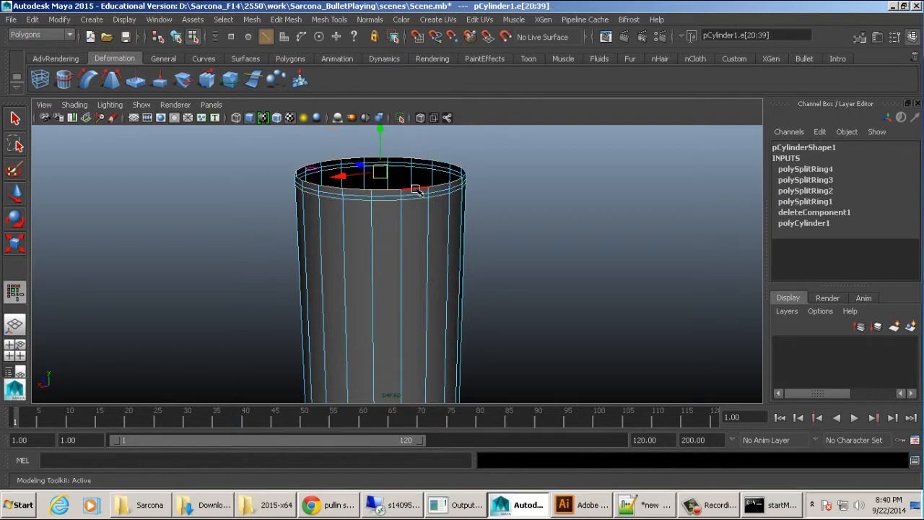
click(417, 196)
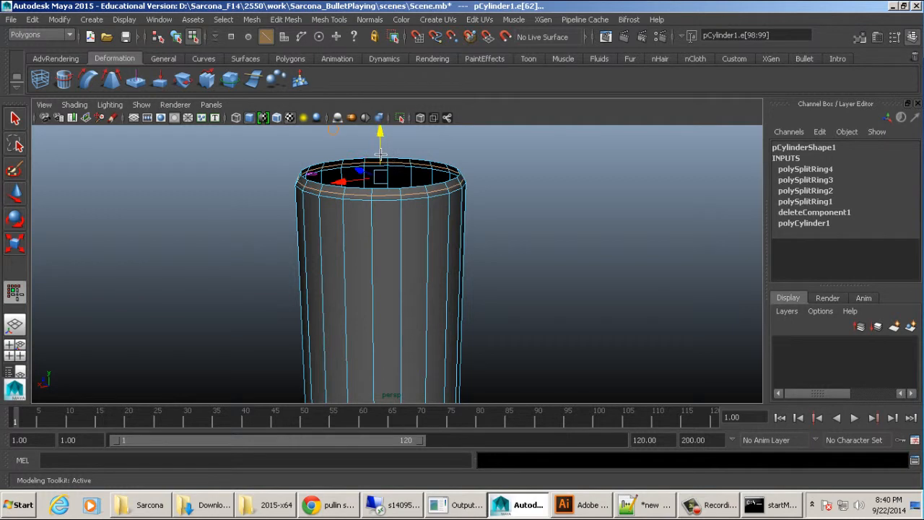
alt+drag(402, 270, 453, 209)
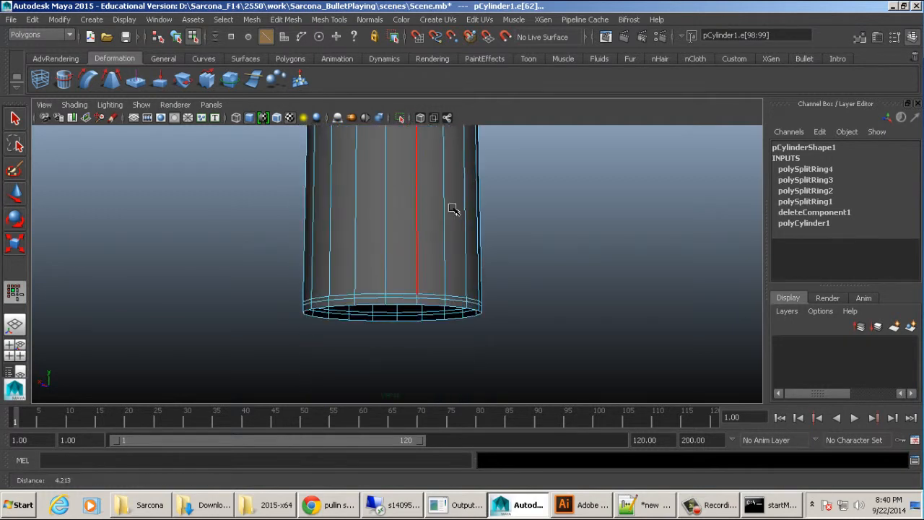
scroll(452, 220, up, 3)
double_click(392, 275)
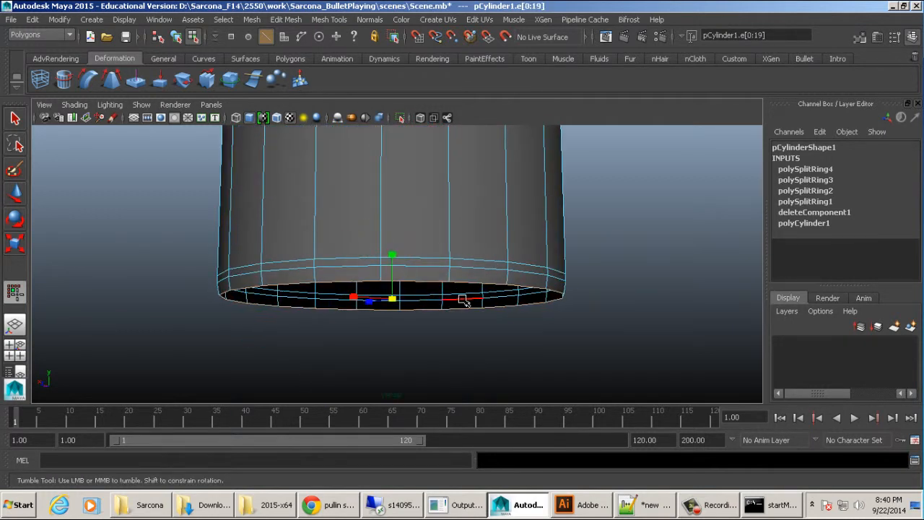
double_click(406, 266)
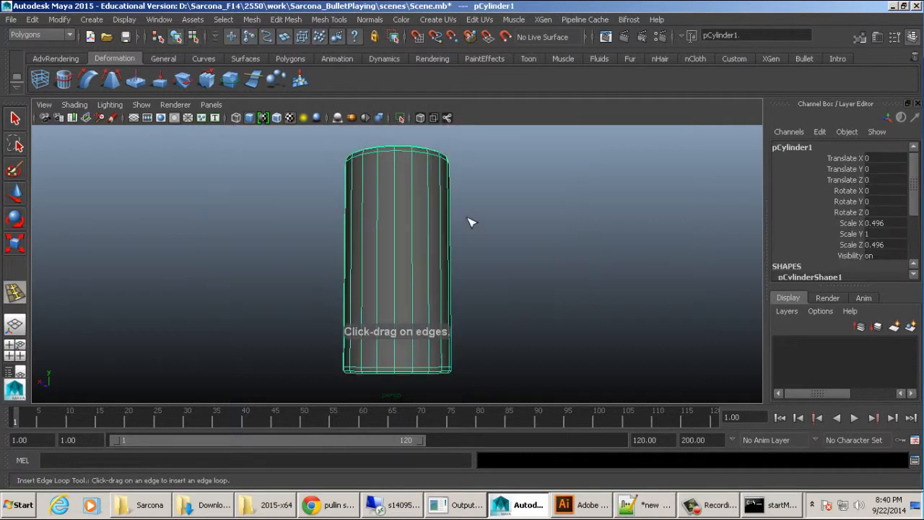
- Select the whole cylinder and project Cylindrical Mapping UVs onto it with Insert projection before deformers on and no new UV set
click(498, 247)
key(w)
click(421, 243)
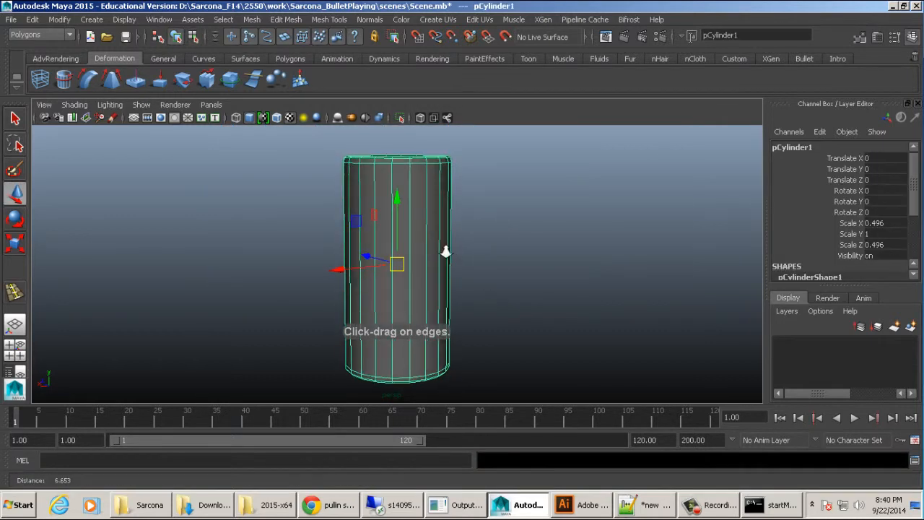
alt+right_drag(445, 251, 402, 223)
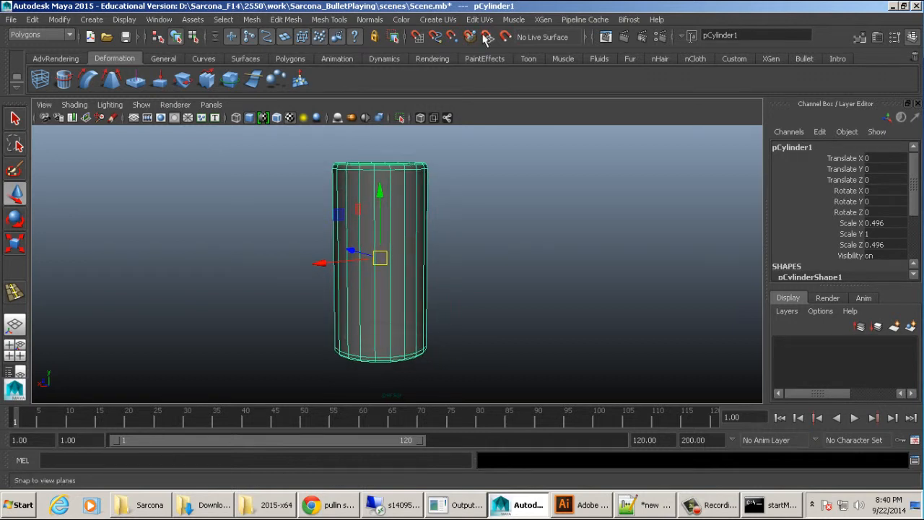
click(438, 20)
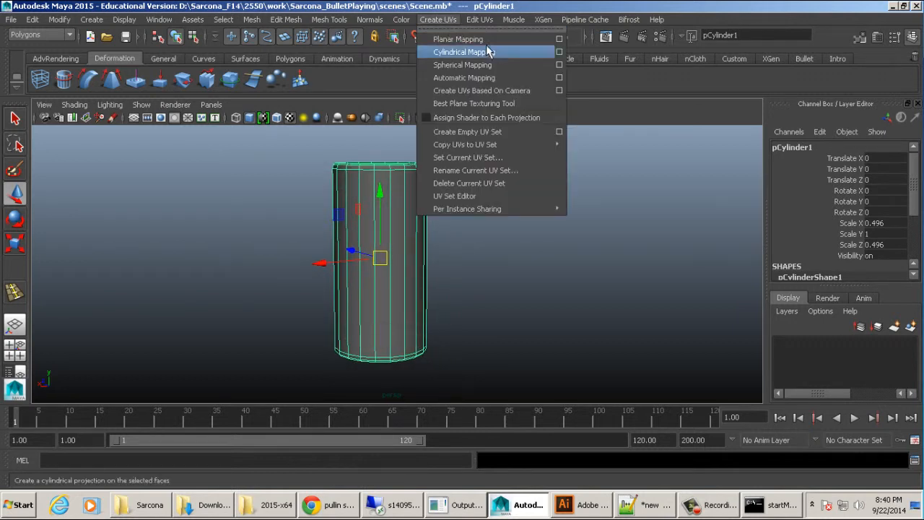
click(560, 52)
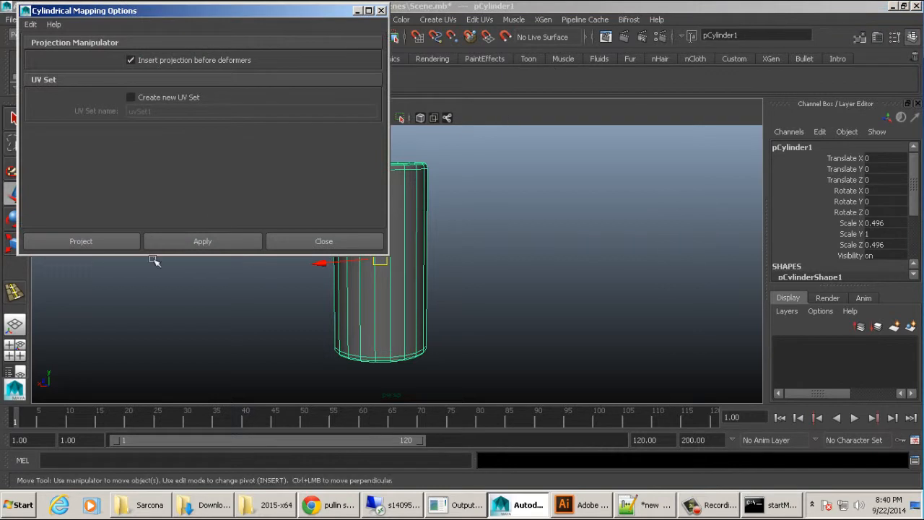
click(112, 241)
alt+drag(539, 215, 436, 250)
- Return the cylinder to object selection and open the UV Texture Editor with its whole UV layout framed
key(q)
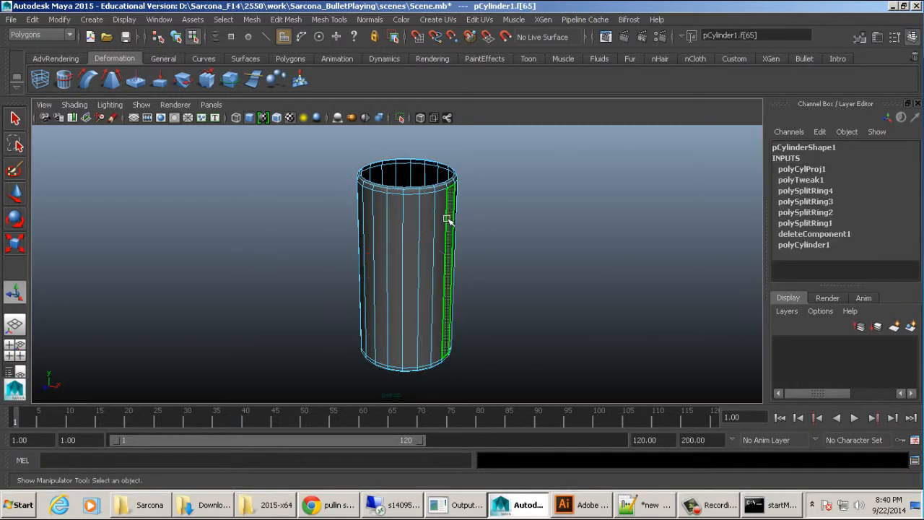
click(176, 36)
click(159, 20)
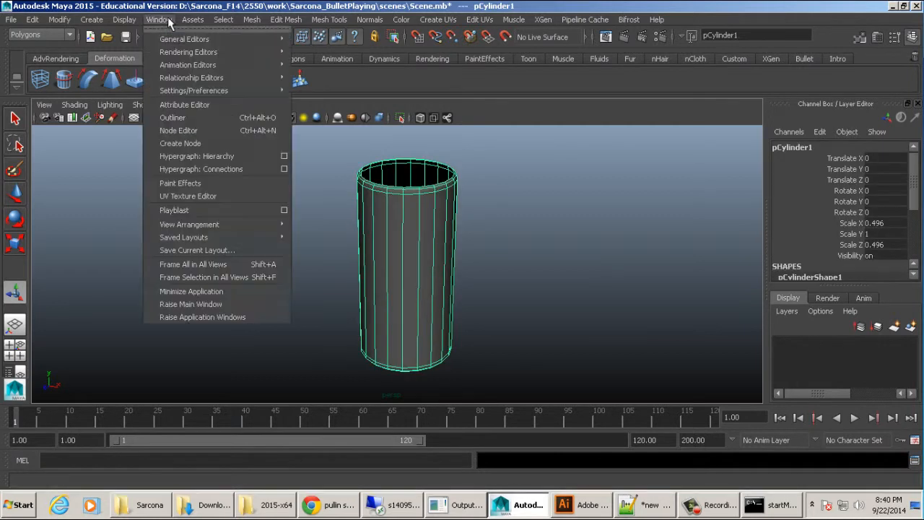
click(246, 193)
key(a)
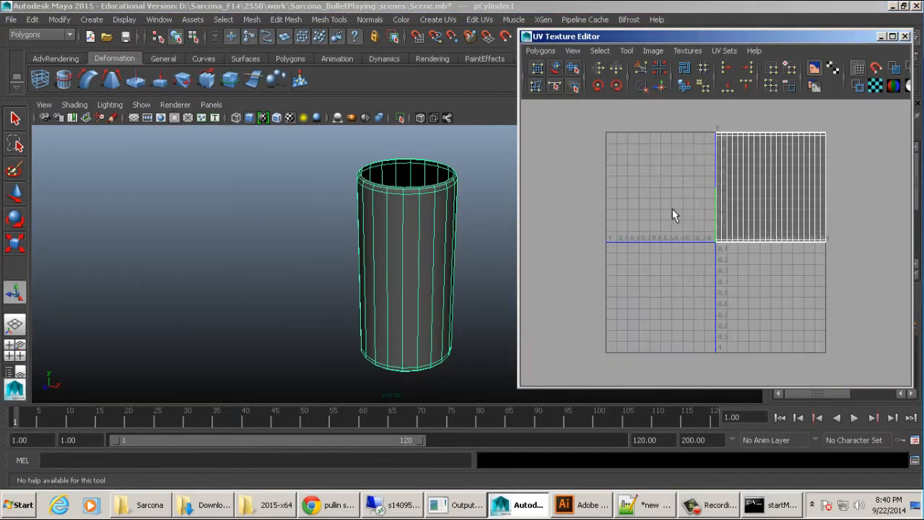
- Assign the existing checker material surfaceShader1 to the cylinder
alt+middle_drag(712, 200, 696, 267)
alt+right_drag(695, 266, 791, 272)
alt+middle_drag(790, 271, 790, 233)
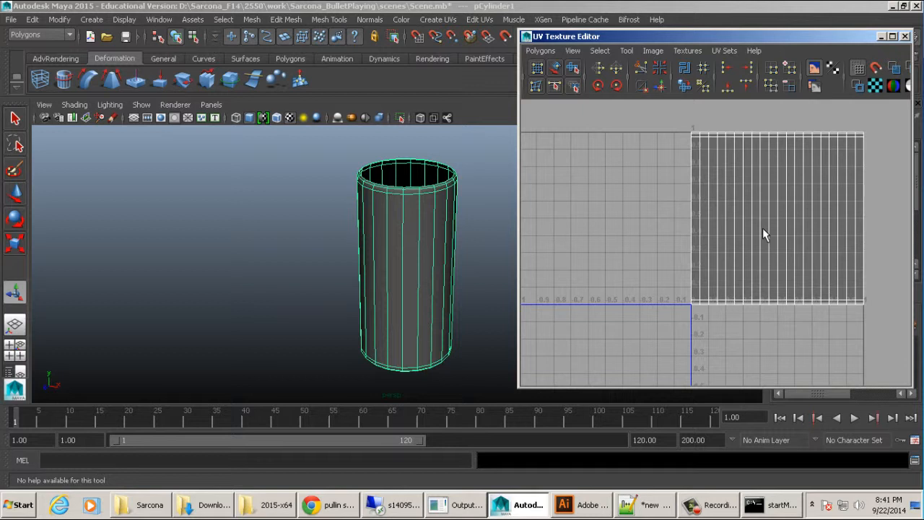
scroll(436, 249, up, 3)
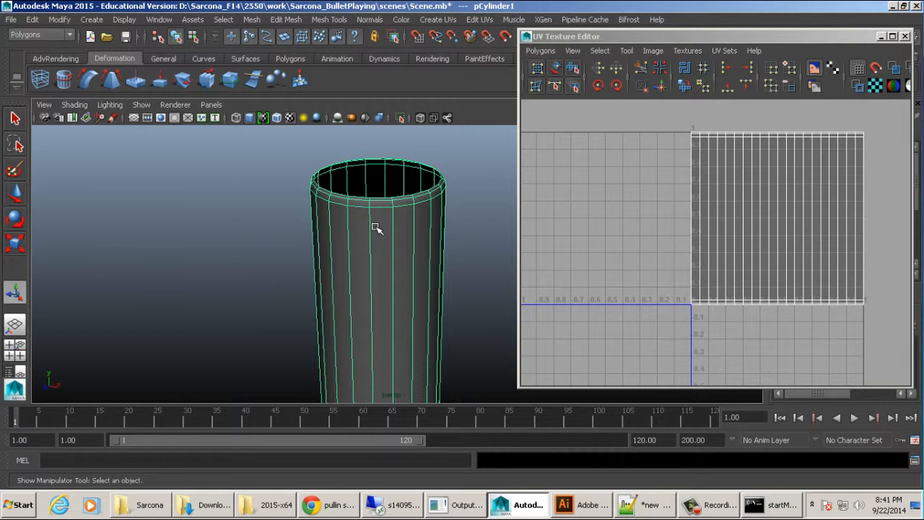
scroll(376, 228, down, 3)
key(space)
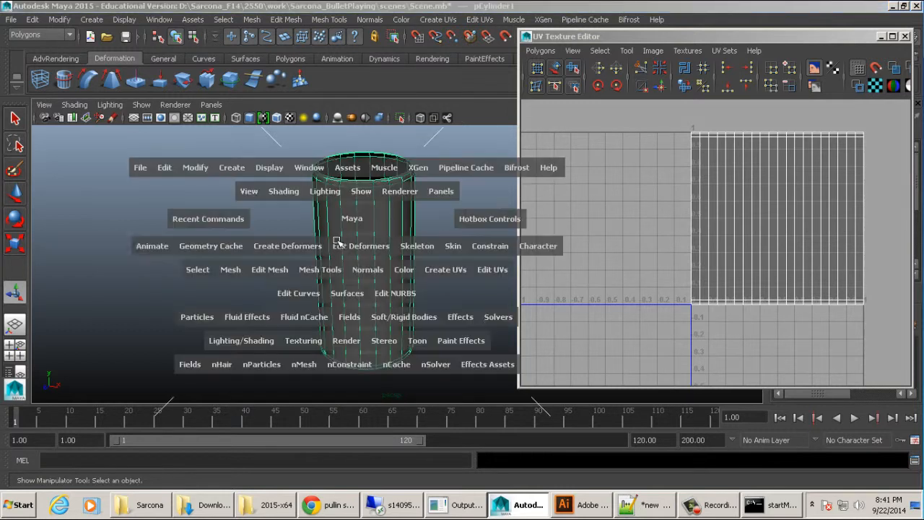
click(247, 335)
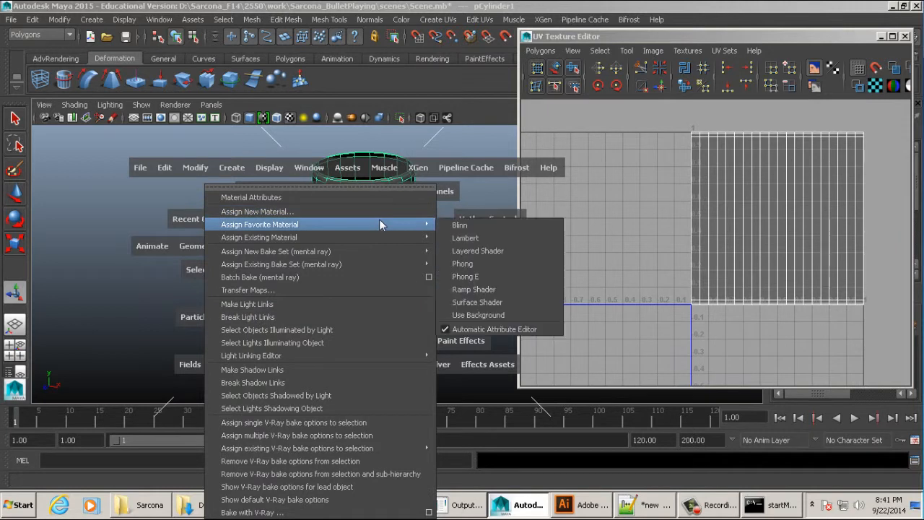
mouse_move(416, 238)
click(478, 250)
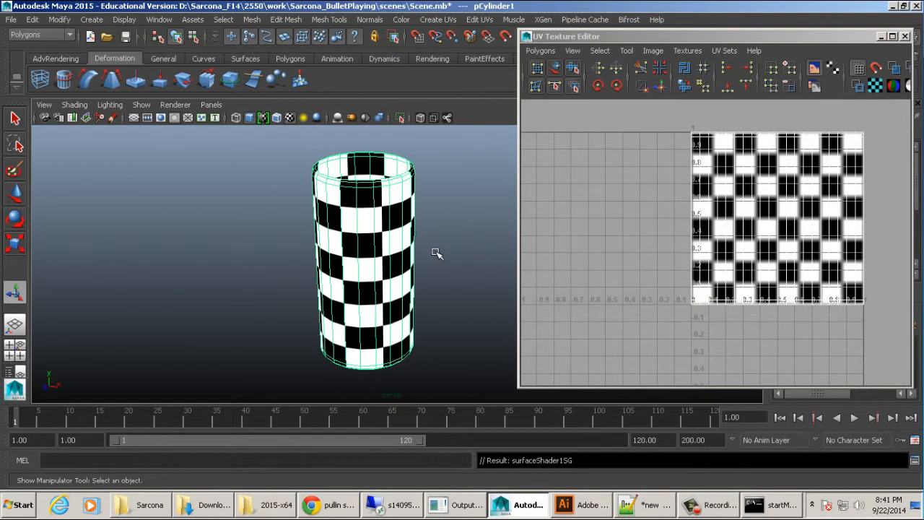
alt+drag(437, 253, 437, 229)
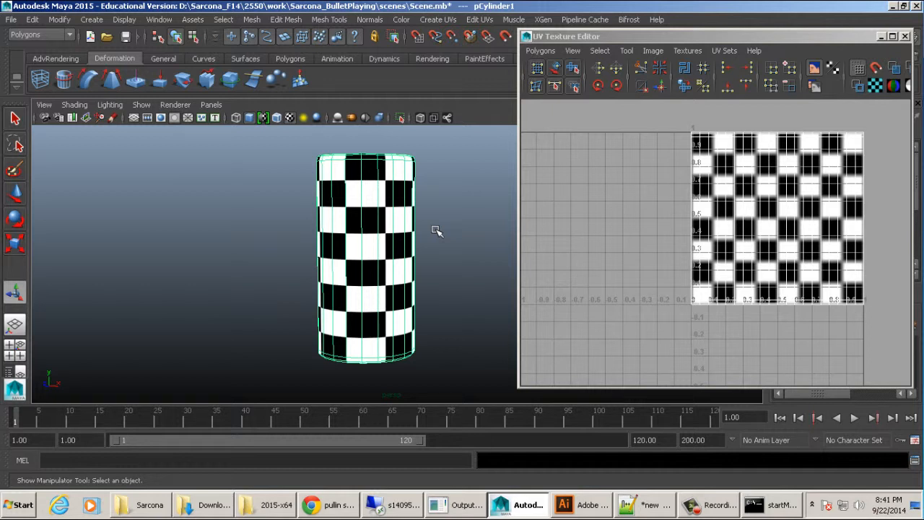
- Select all the cylinder's UVs and scale them down vertically so the checker pattern on the side shows evenly proportioned squares
right_drag(762, 174, 816, 172)
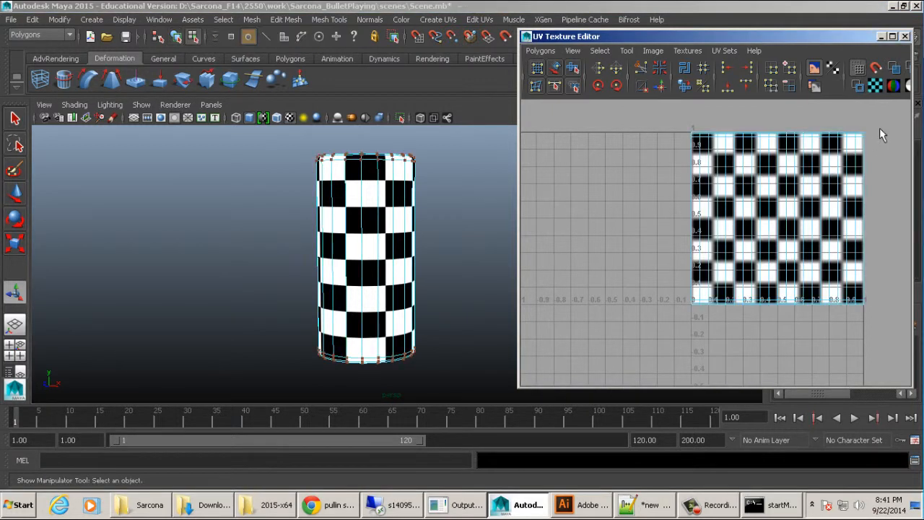
drag(879, 124, 607, 343)
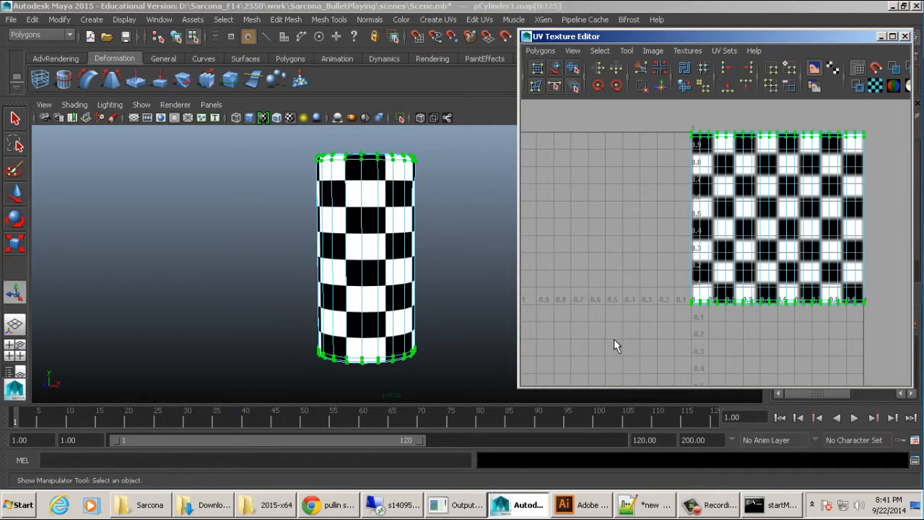
key(w)
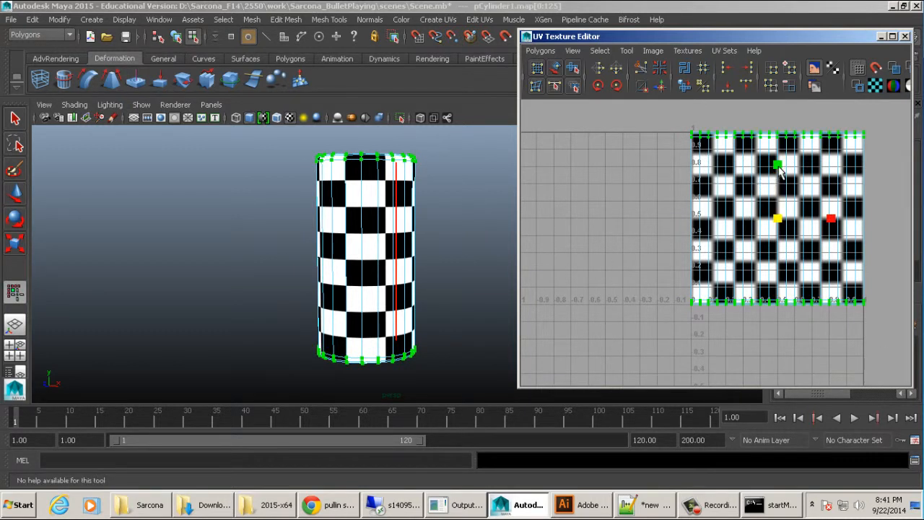
mouse_move(779, 166)
mouse_down()
mouse_move(777, 180)
mouse_move(776, 172)
mouse_up()
key(ctrl+z)
alt+middle_drag(711, 187, 606, 208)
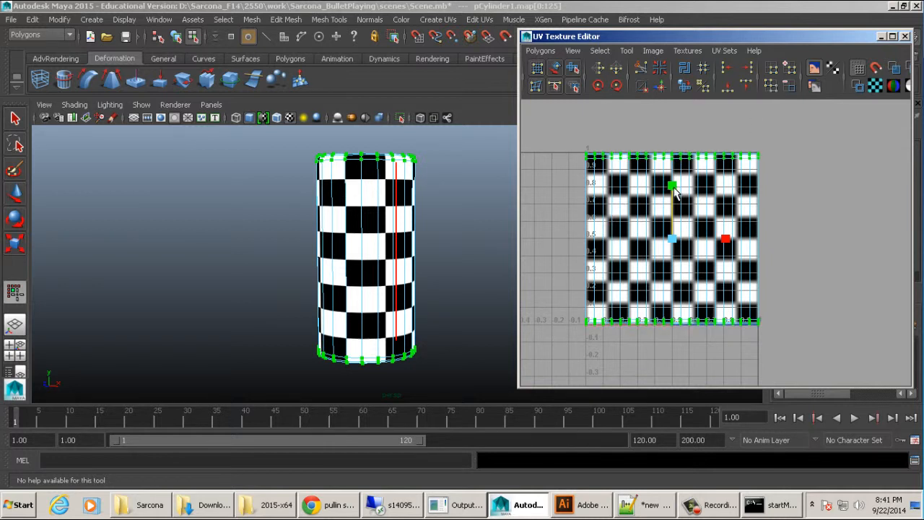
drag(674, 189, 676, 203)
alt+right_drag(426, 221, 487, 221)
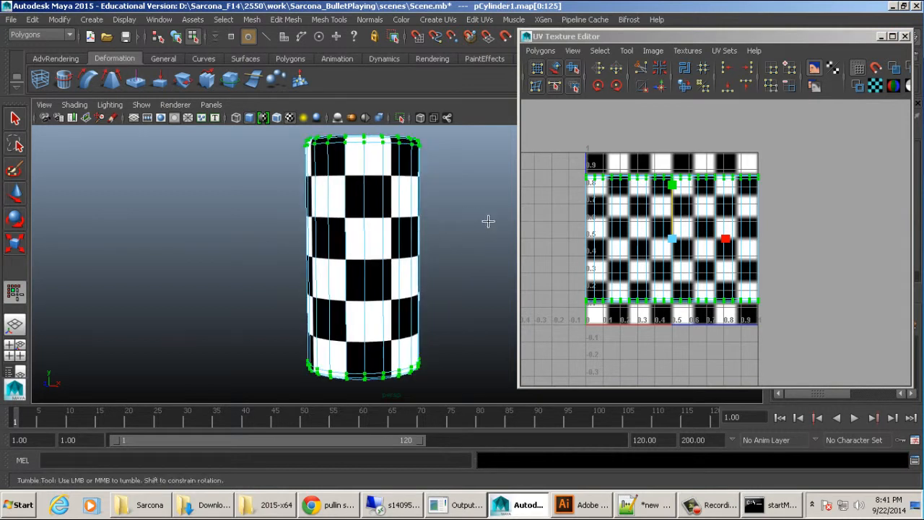
- Scale all the selected UVs down slightly and uniformly so the shell sits just inside the side borders of the 0–1 square
ctrl+alt+drag(556, 167, 604, 202)
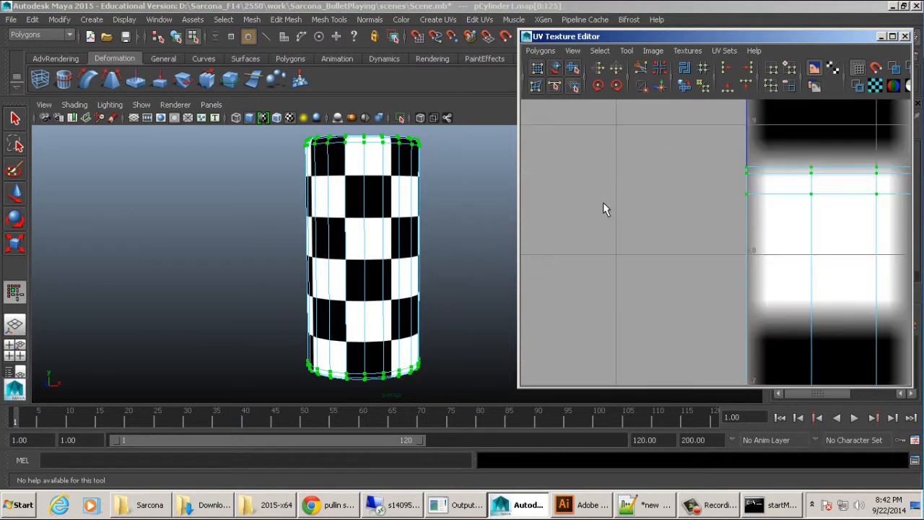
alt+middle_drag(706, 183, 693, 226)
alt+right_drag(693, 226, 803, 230)
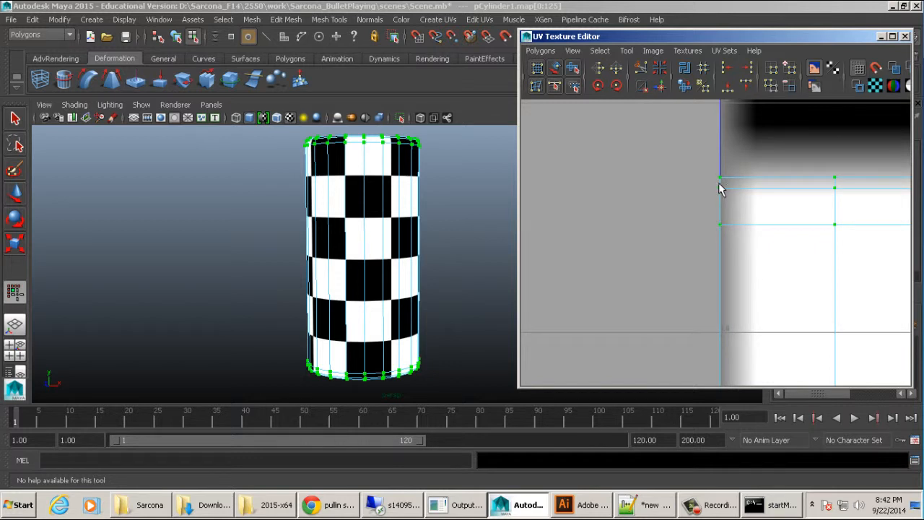
alt+right_drag(872, 260, 794, 254)
alt+middle_drag(794, 254, 606, 126)
alt+middle_drag(783, 263, 623, 151)
alt+middle_drag(749, 233, 701, 175)
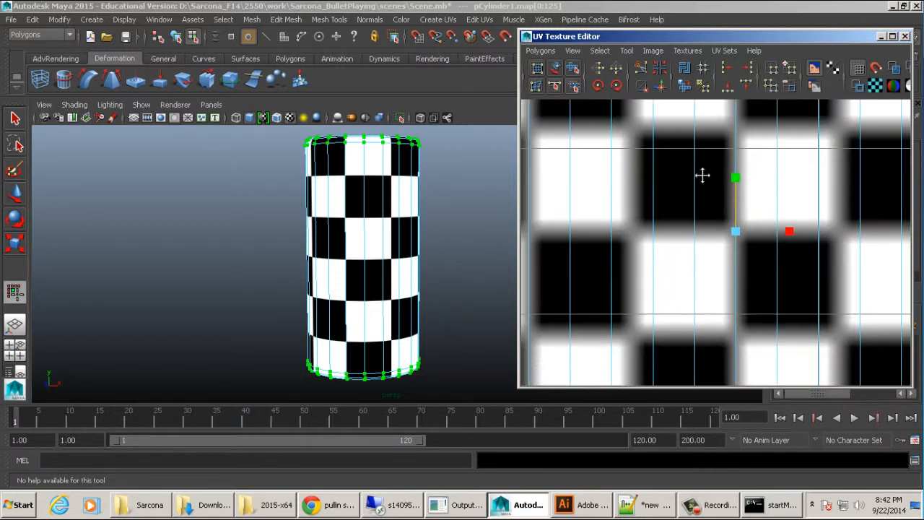
click(734, 234)
drag(733, 237, 694, 236)
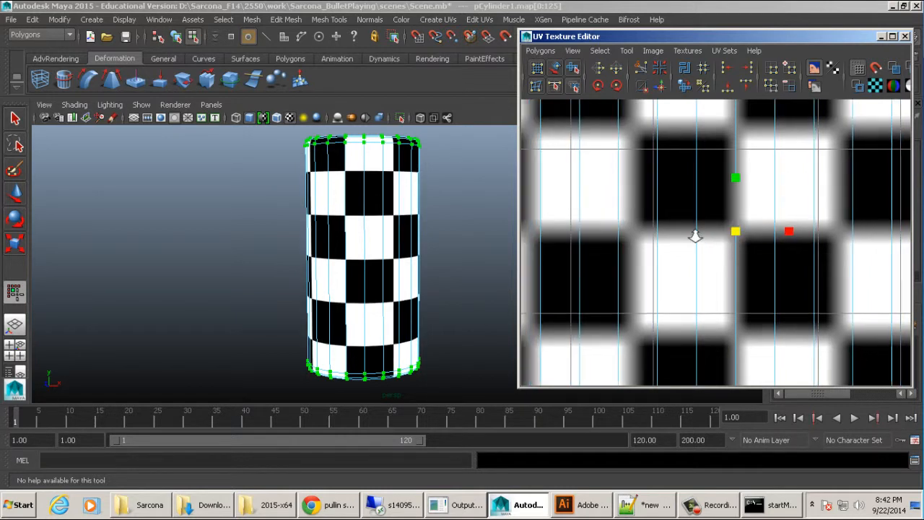
- Examine the UV shell's margin inside the 0–1 square and the proportions of the checker squares on the cylinder
alt+right_drag(695, 236, 668, 233)
alt+middle_drag(587, 147, 909, 338)
alt+middle_drag(585, 176, 616, 218)
alt+right_drag(617, 218, 663, 218)
alt+middle_drag(747, 183, 674, 255)
alt+right_drag(674, 256, 697, 214)
key(a)
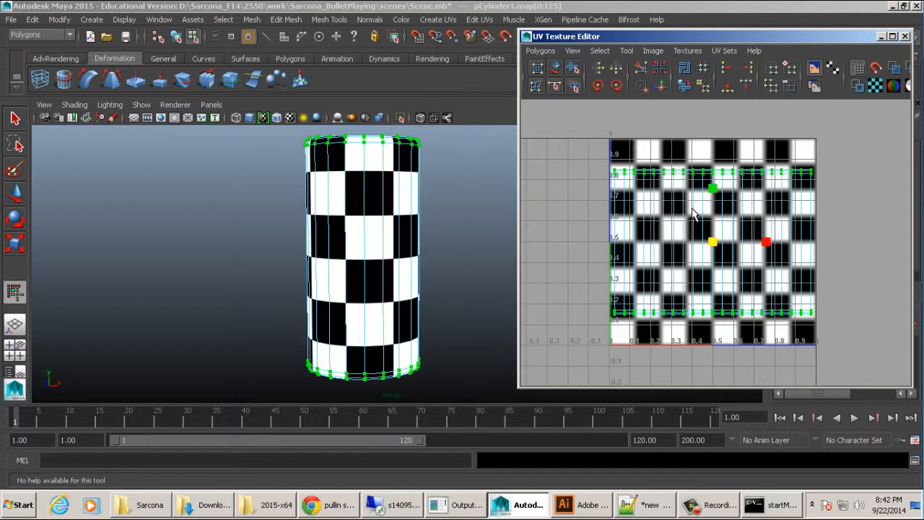
alt+drag(334, 210, 365, 213)
alt+right_drag(365, 213, 493, 211)
alt+middle_drag(493, 212, 472, 276)
alt+drag(472, 277, 470, 274)
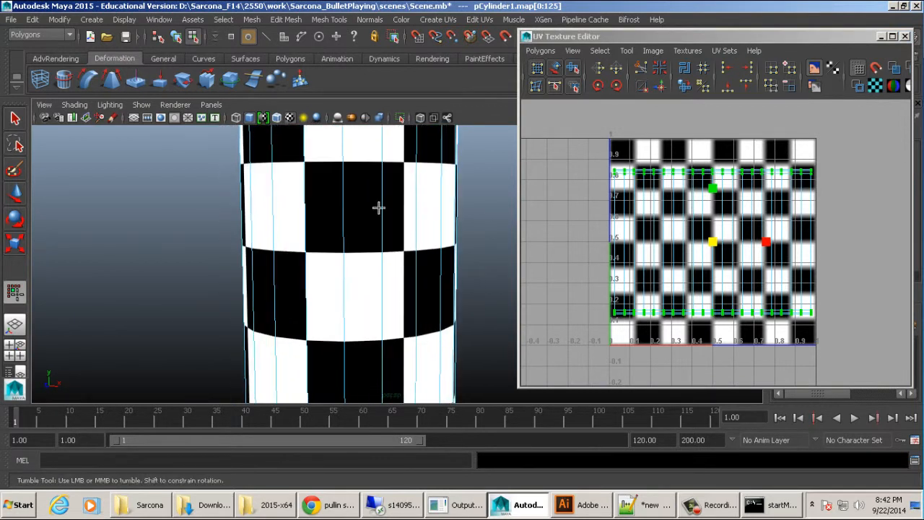
- Return to object mode and open the 2D placement attributes of the checker texture feeding the cylinder's surface shader
right_drag(369, 205, 373, 188)
key(ctrl+a)
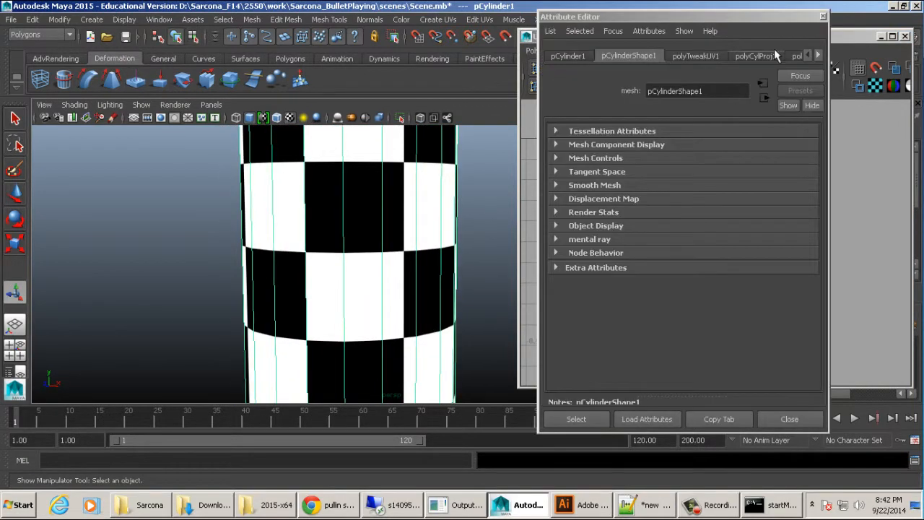
click(816, 56)
click(816, 56)
click(816, 56)
click(816, 56)
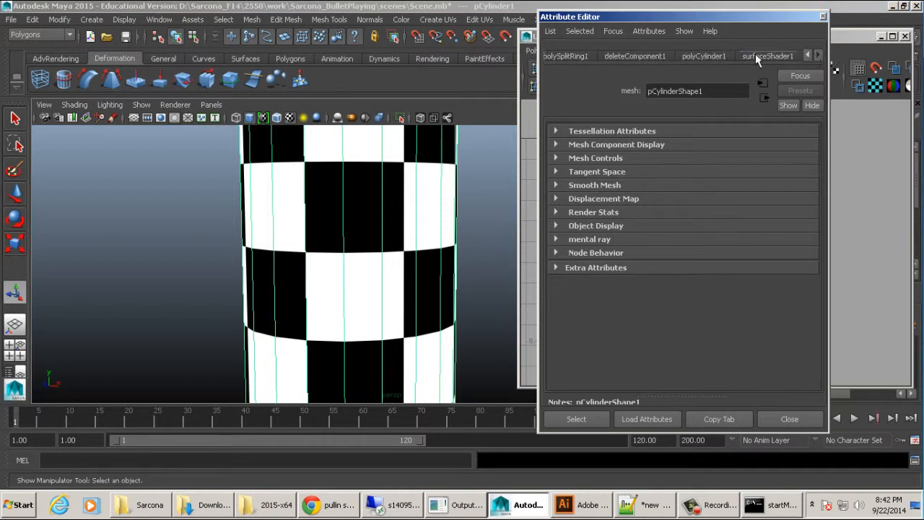
click(765, 56)
click(804, 211)
click(625, 56)
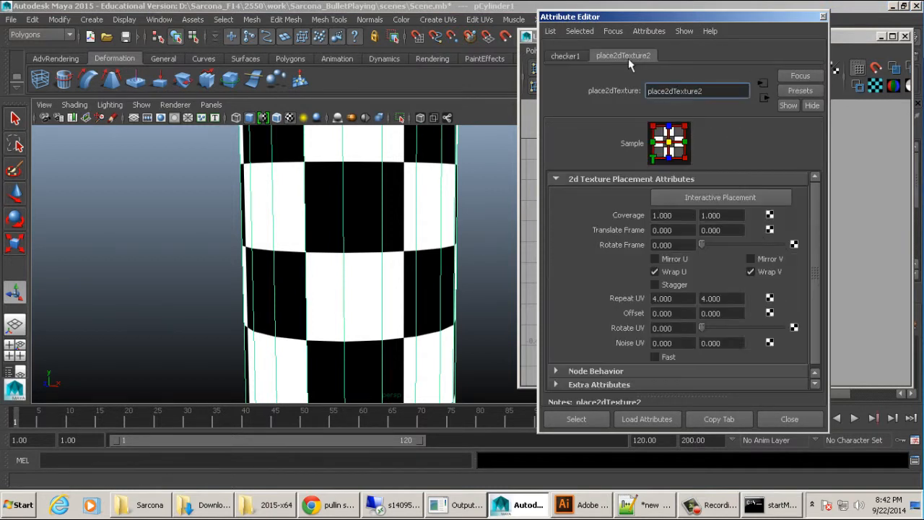
- Set the checker texture's Repeat UV to 15 by 15 and close its attributes
double_click(688, 300)
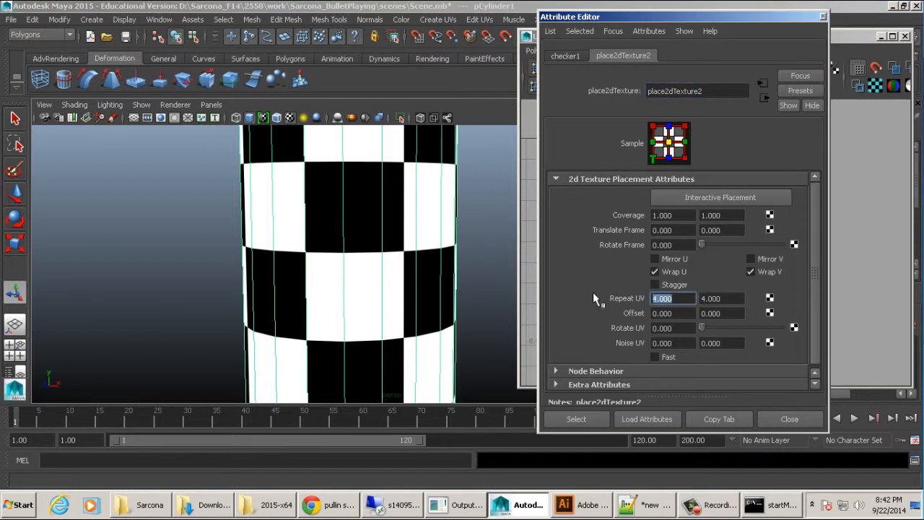
text(50)
key(BackSpace)
key(BackSpace)
text(15)
key(Tab)
text(15)
key(Tab)
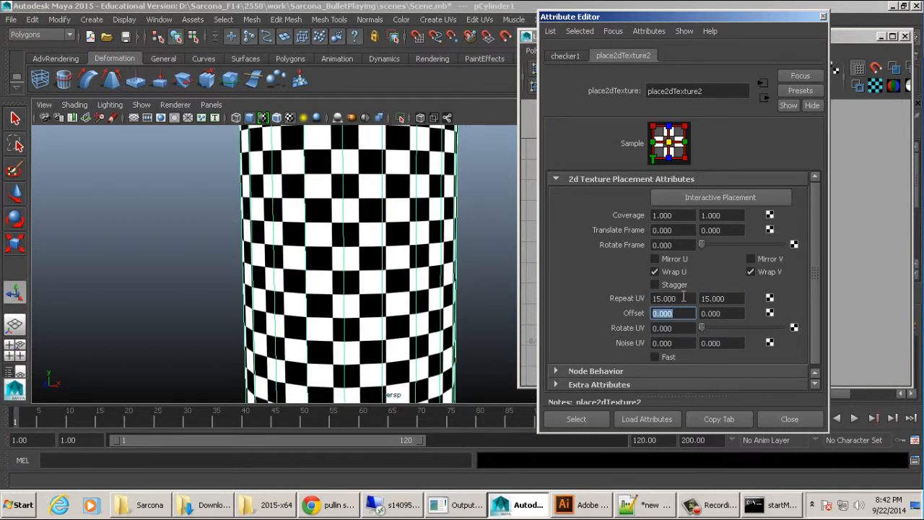
double_click(684, 298)
double_click(728, 298)
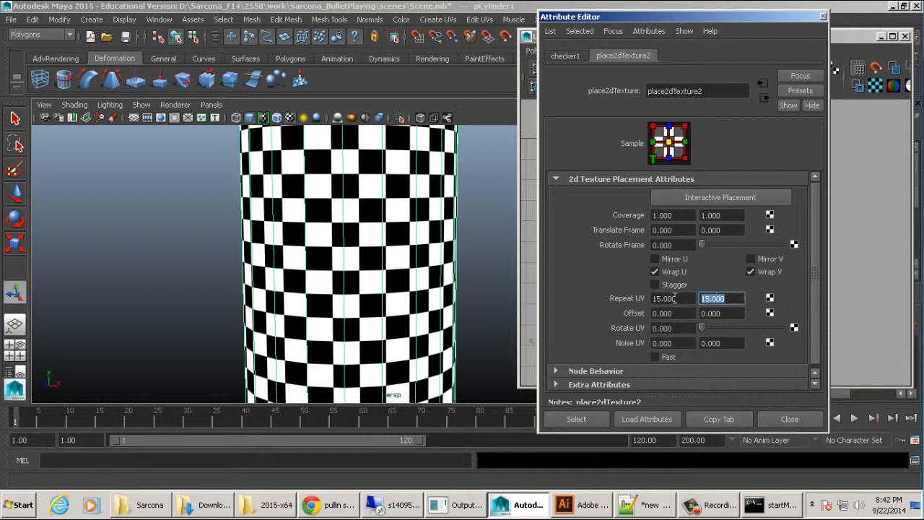
click(790, 419)
- Start a UV snapshot of the cylinder and name the output file CanCan in the project's images folder
alt+drag(396, 279, 386, 281)
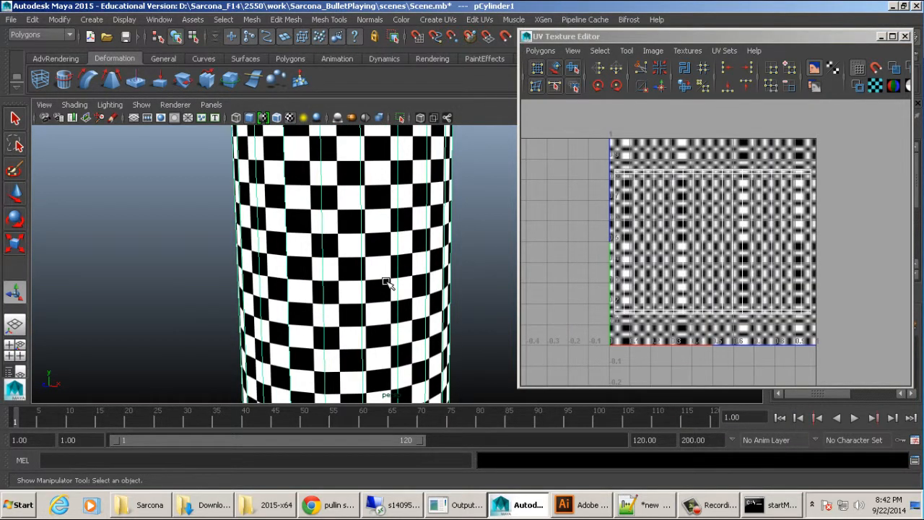
alt+right_drag(407, 272, 271, 276)
alt+drag(354, 270, 366, 260)
alt+right_drag(365, 260, 356, 243)
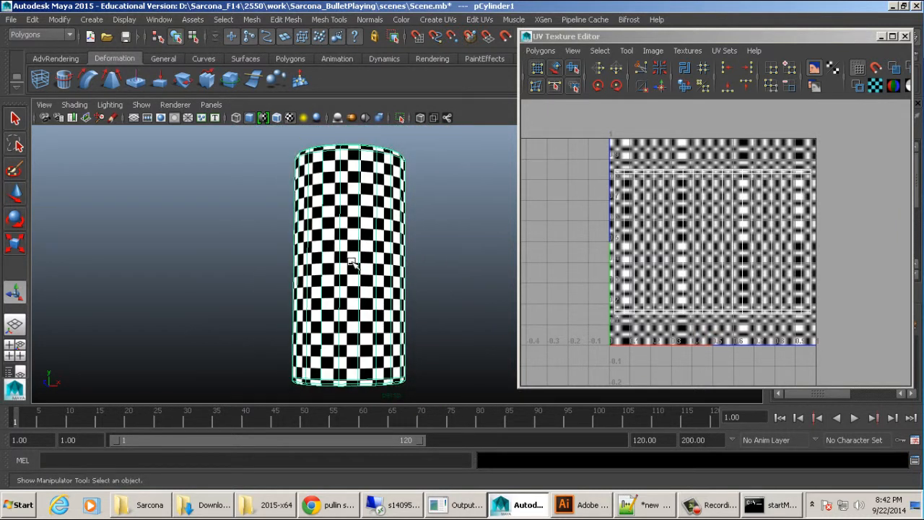
alt+middle_drag(354, 264, 345, 249)
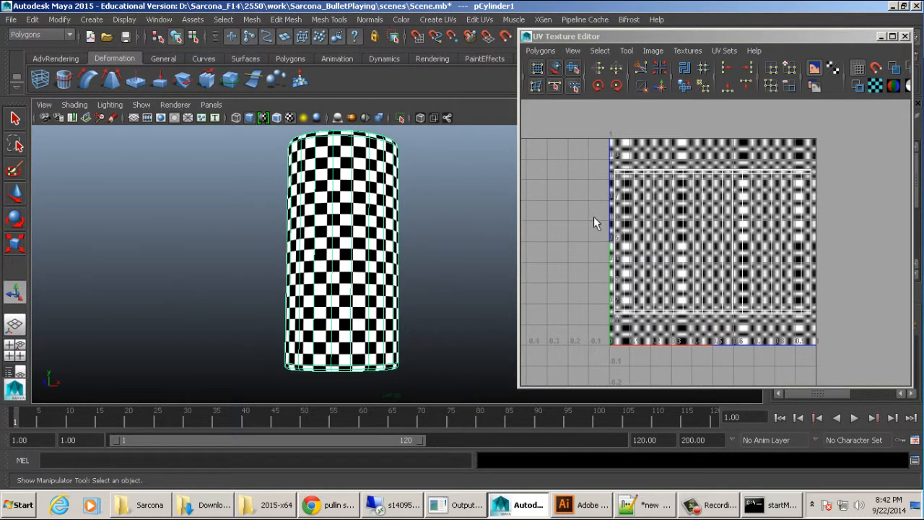
click(541, 51)
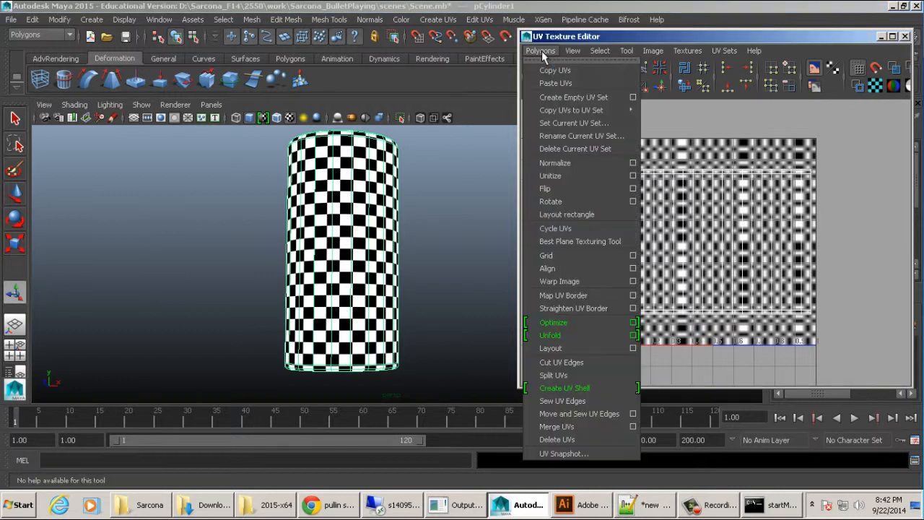
click(563, 453)
drag(563, 211, 617, 208)
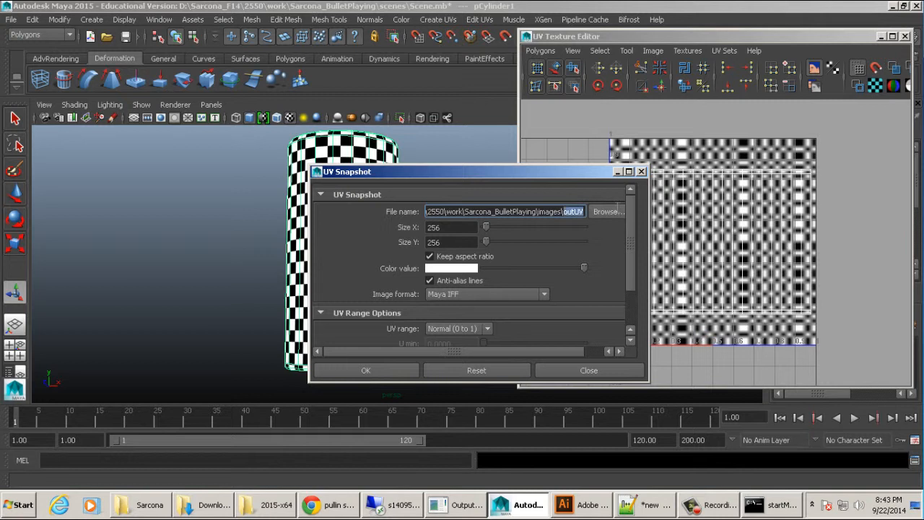
text(CanCan)
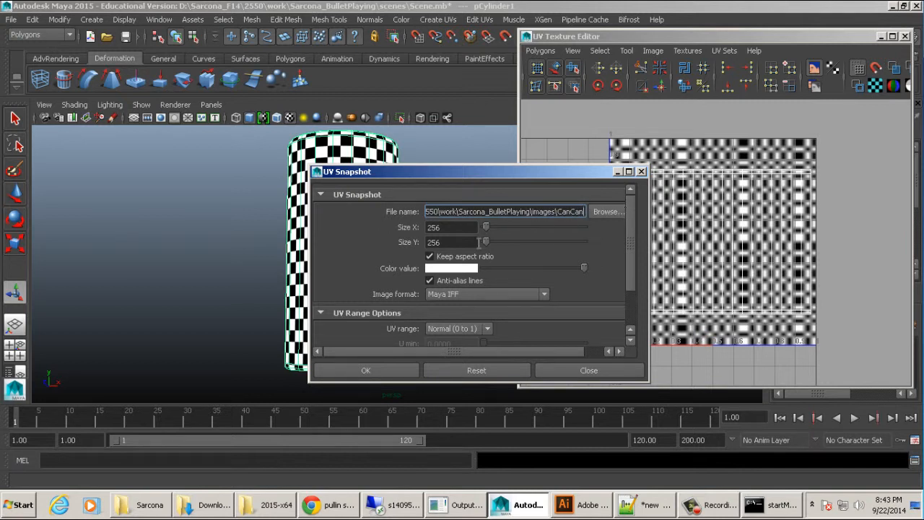
- Set the snapshot size to 2048 by 2048 and export it in Maya IFF format
double_click(459, 228)
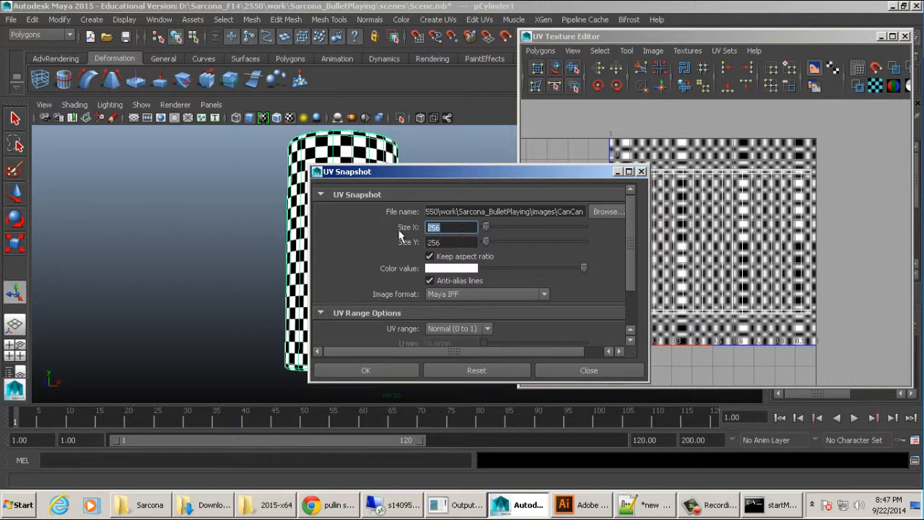
text(2048)
key(Tab)
text(2048)
key(Tab)
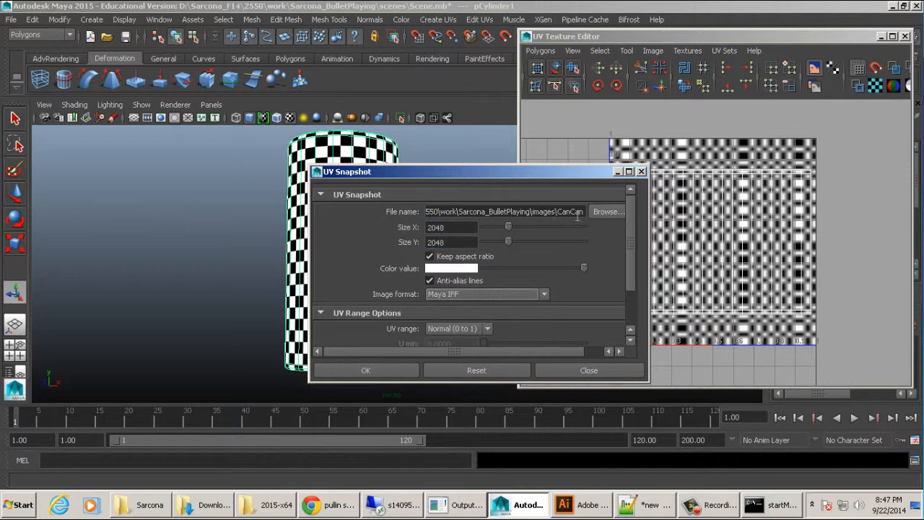
click(367, 372)
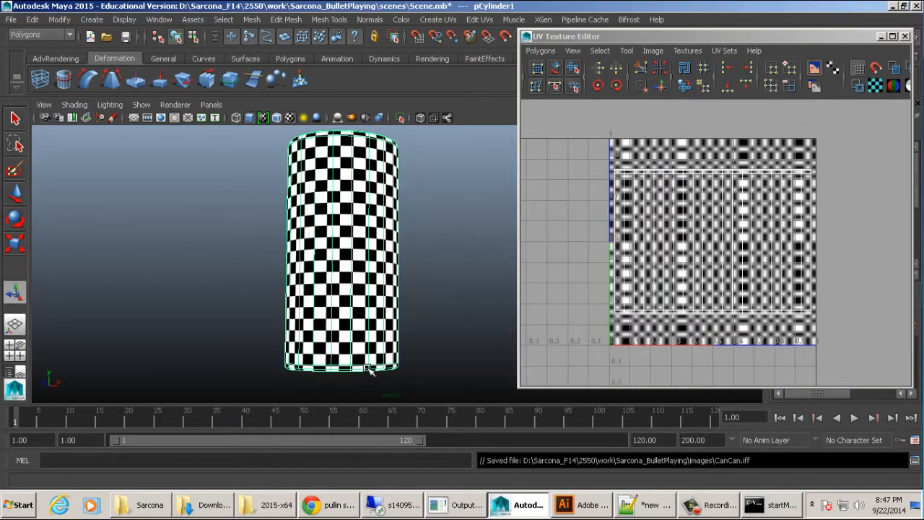
- Launch Adobe Photoshop CC 2014 and ignore the monitor profile
key(super)
text(photo)
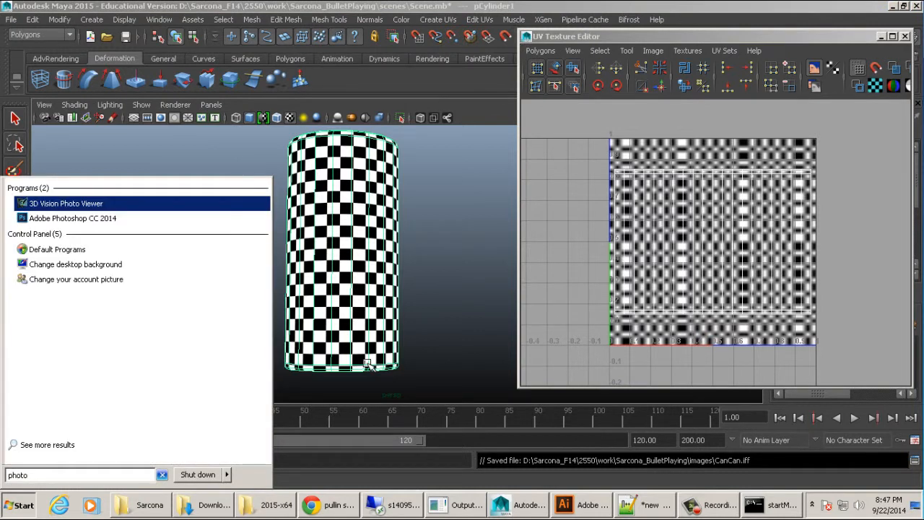
key(Return)
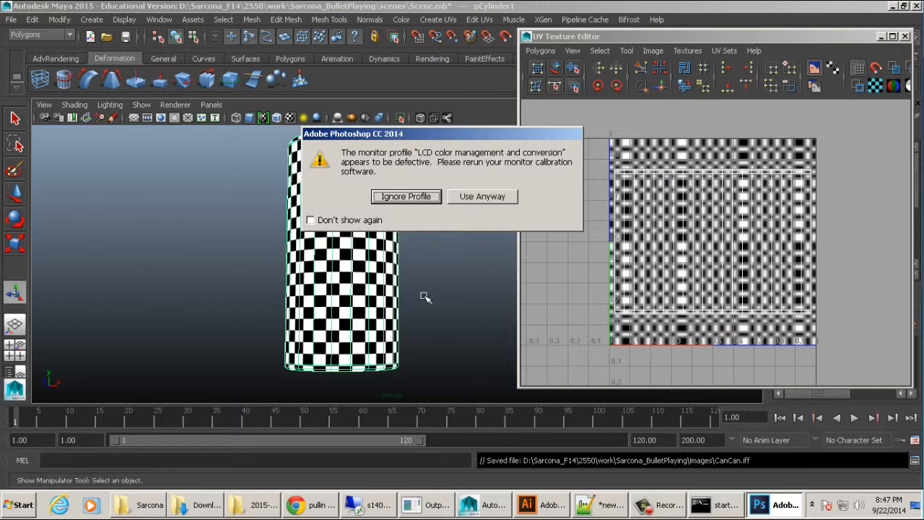
click(418, 197)
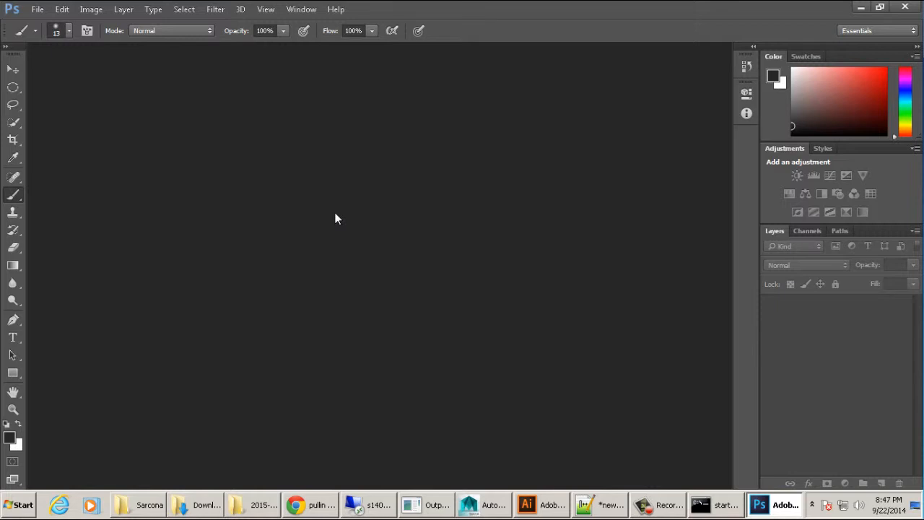
- Open the CanCan.iff UV snapshot from the images folder of the BulletPlaying project
key(ctrl+o)
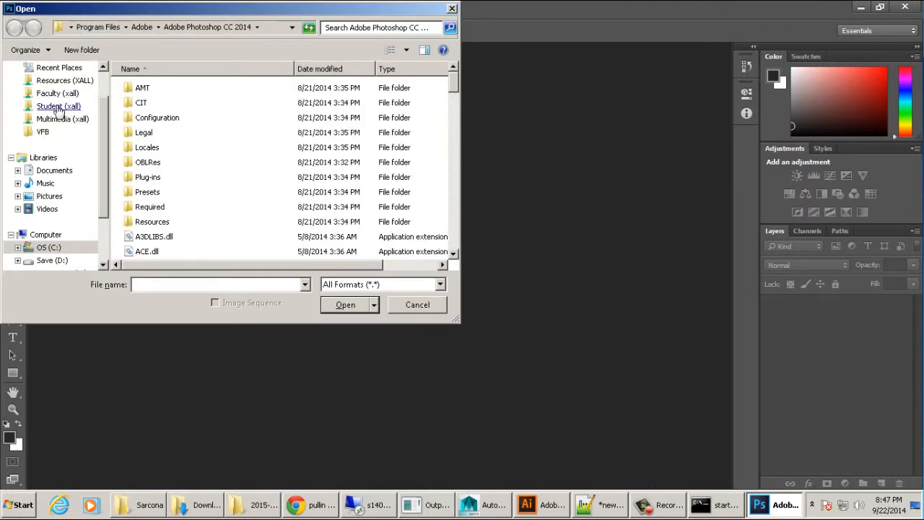
scroll(50, 253, down, 1)
click(52, 246)
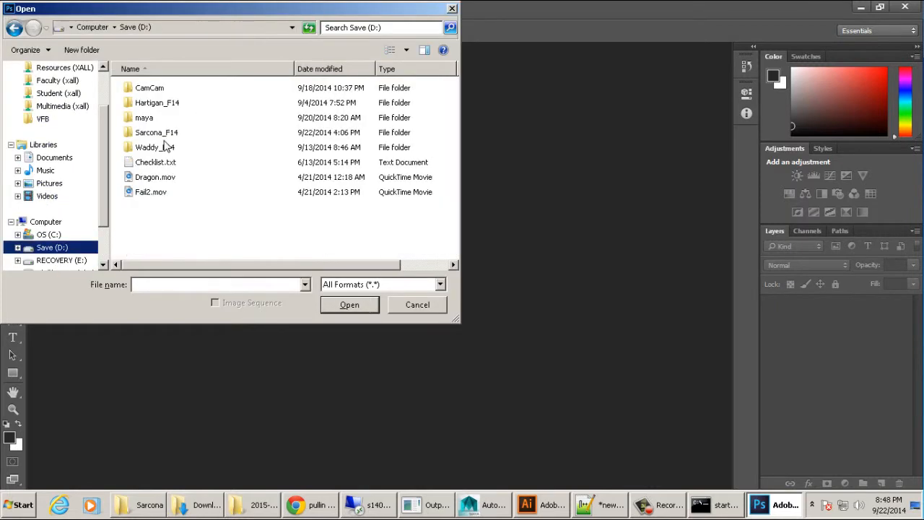
double_click(166, 133)
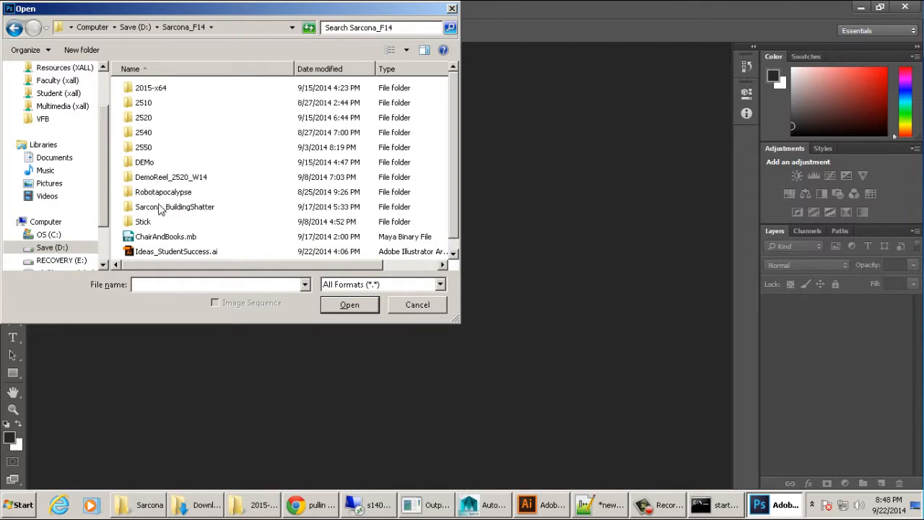
key(alt+Tab)
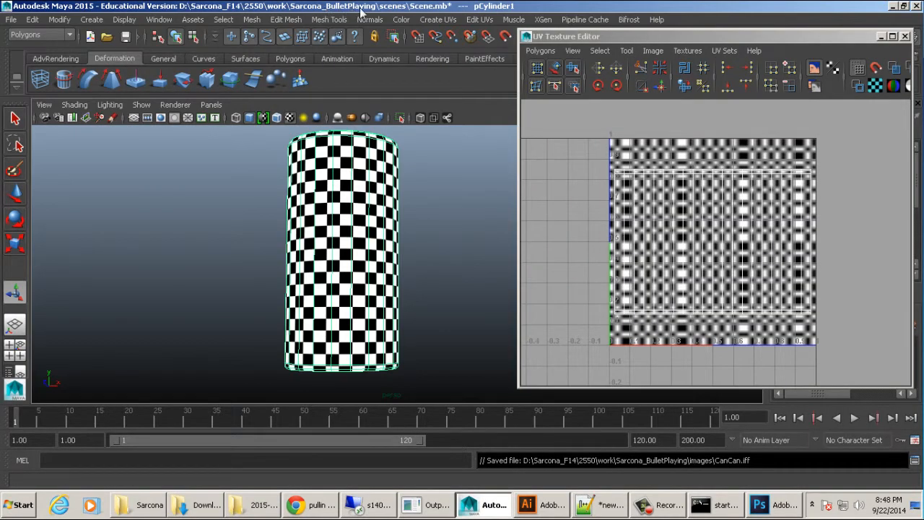
key(alt+Tab)
double_click(153, 150)
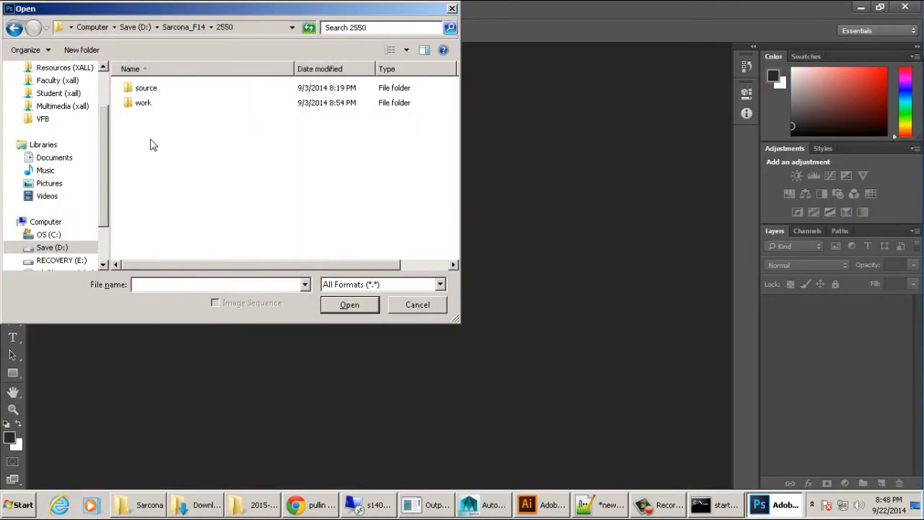
double_click(144, 102)
double_click(165, 88)
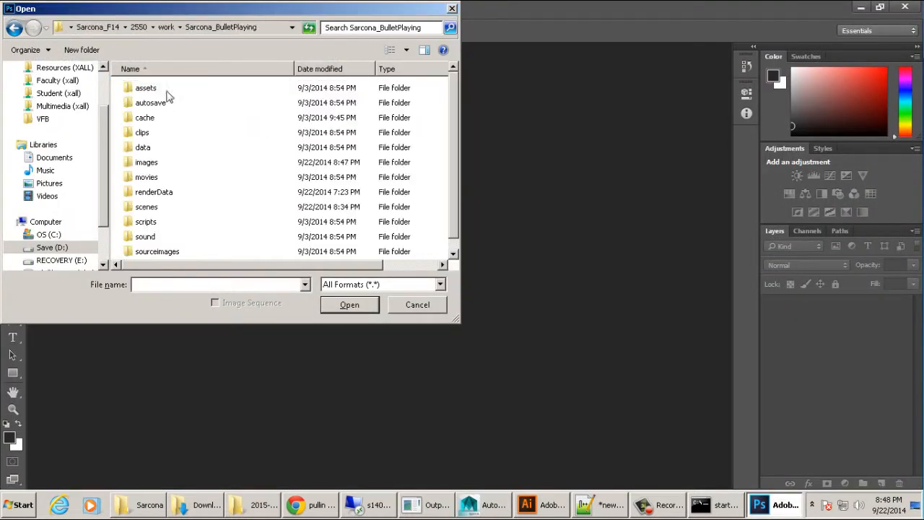
click(155, 167)
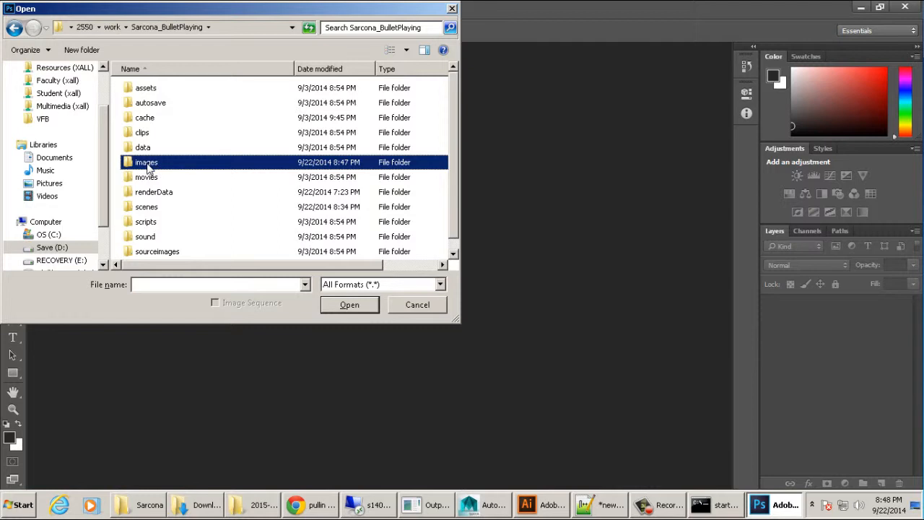
double_click(147, 166)
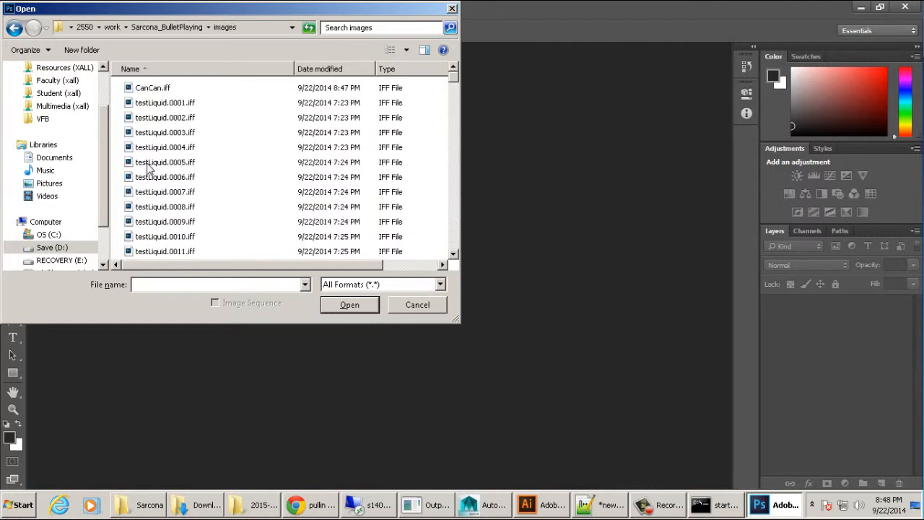
double_click(152, 88)
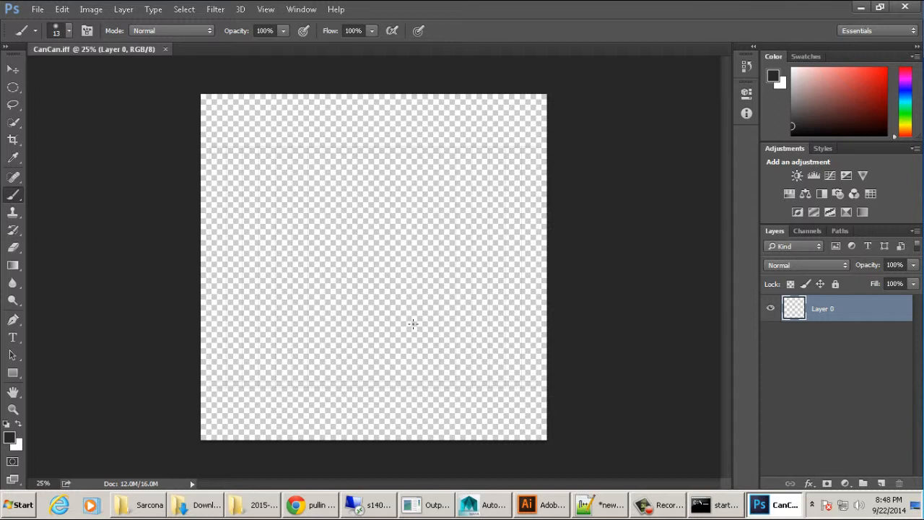
- Try a Bevel & Emboss effect on the UV snapshot layer with 246% depth and 87 px size
double_click(857, 312)
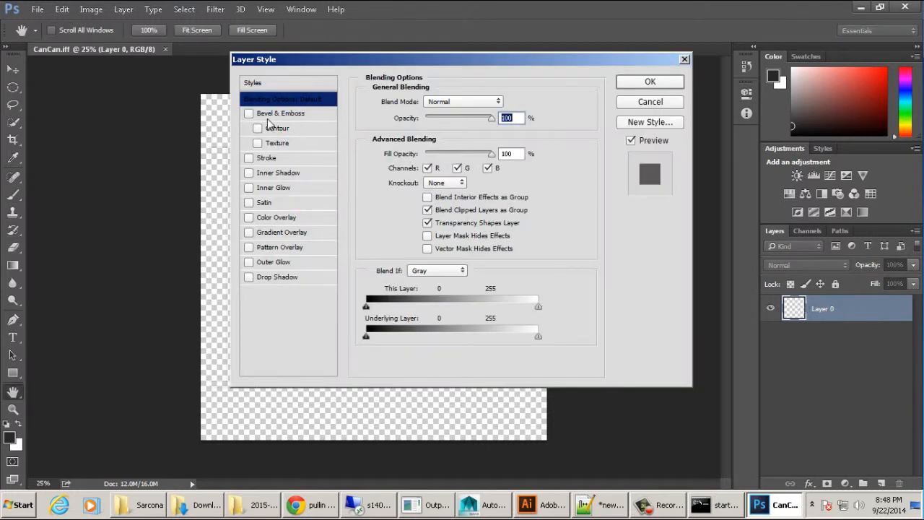
click(249, 113)
drag(340, 61, 479, 60)
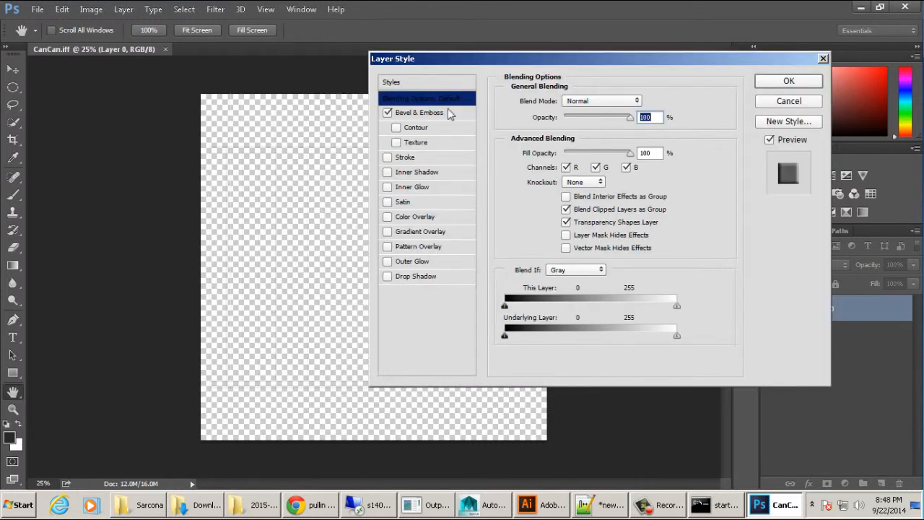
click(444, 112)
drag(573, 135, 574, 135)
drag(565, 169, 584, 169)
mouse_move(569, 135)
mouse_down()
mouse_move(605, 139)
mouse_move(574, 136)
mouse_up()
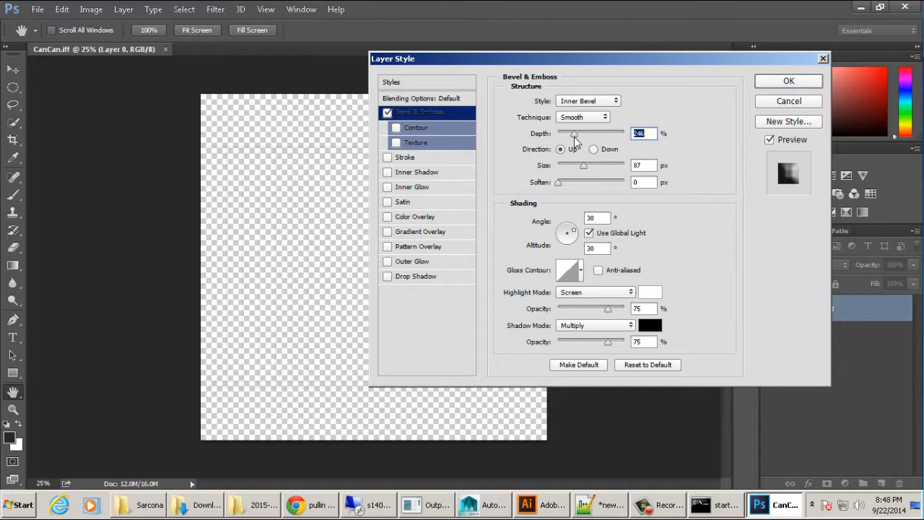
click(387, 114)
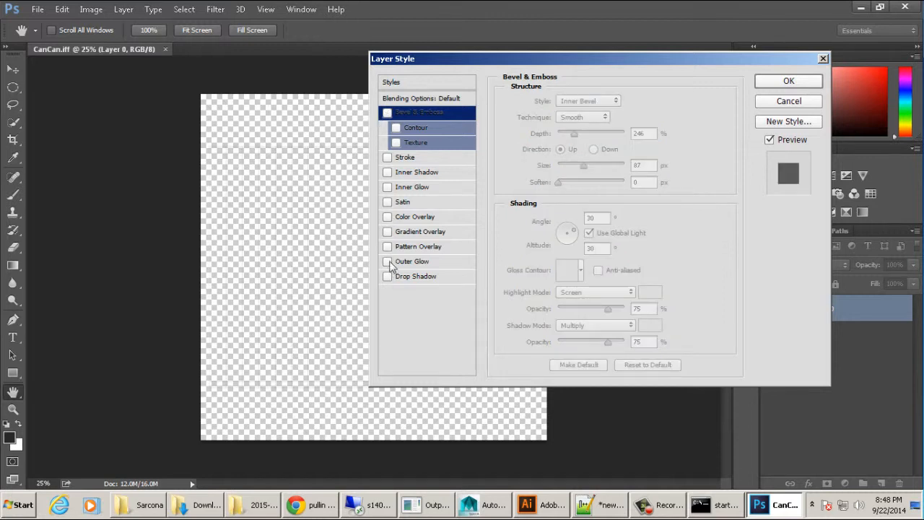
- Apply a 3 px black outside Stroke effect to the UV snapshot layer
click(387, 158)
click(405, 157)
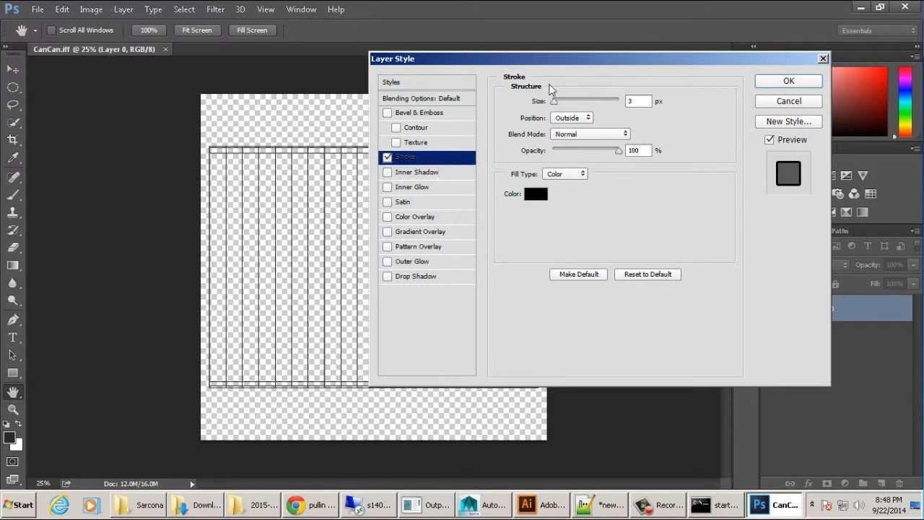
click(788, 81)
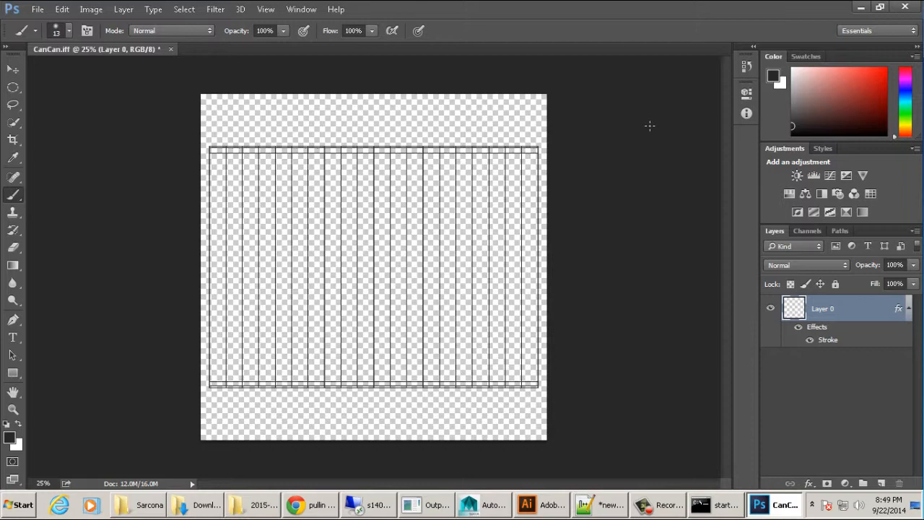
- Switch to Chrome and search Google Images for "gillette can label"
click(311, 505)
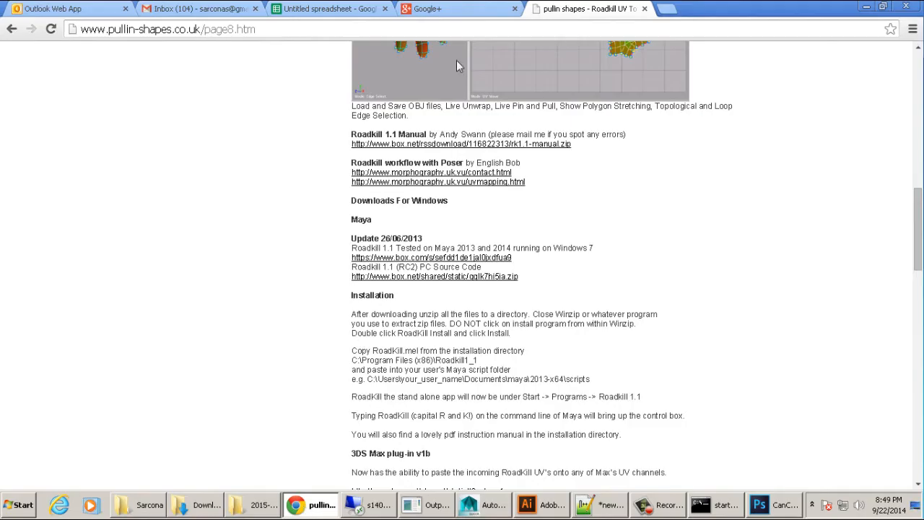
click(593, 34)
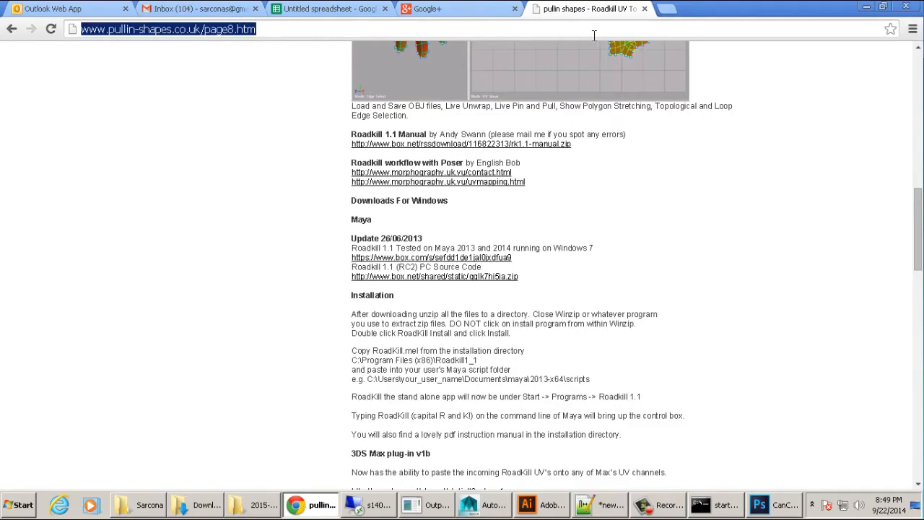
text(gillette)
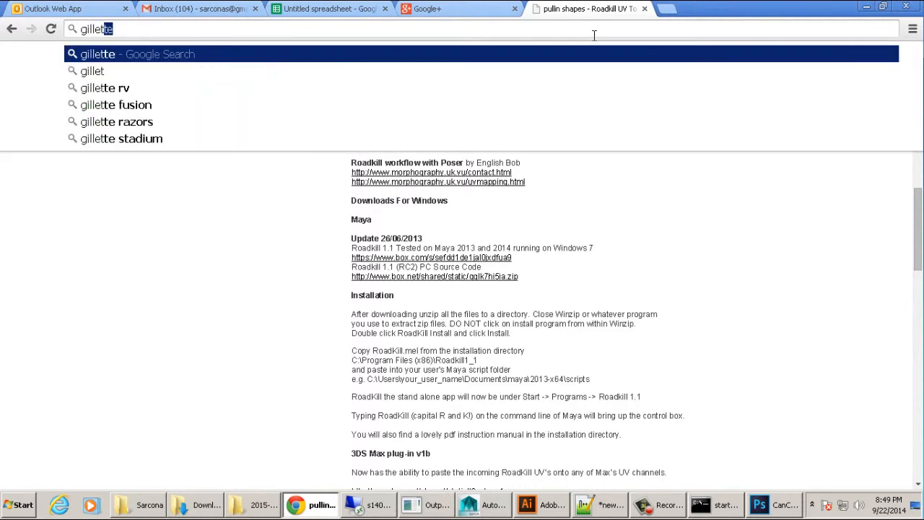
key(Return)
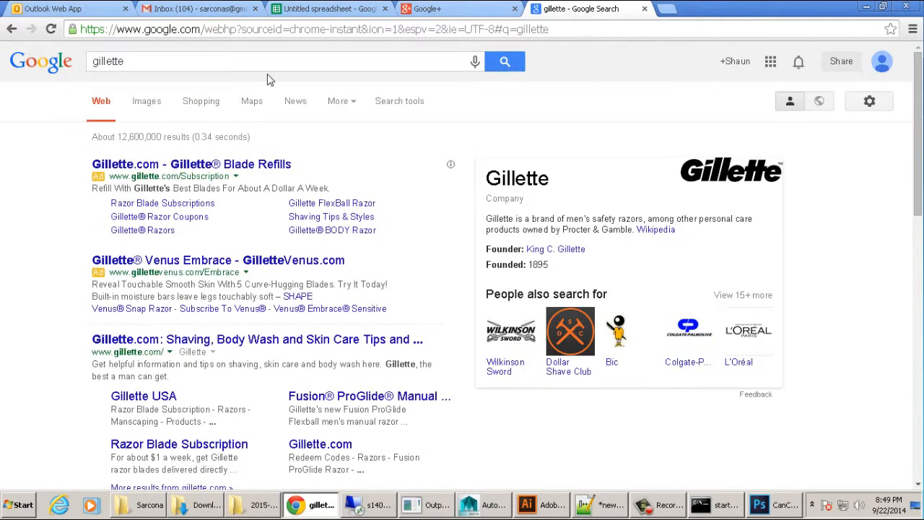
click(268, 63)
text(can)
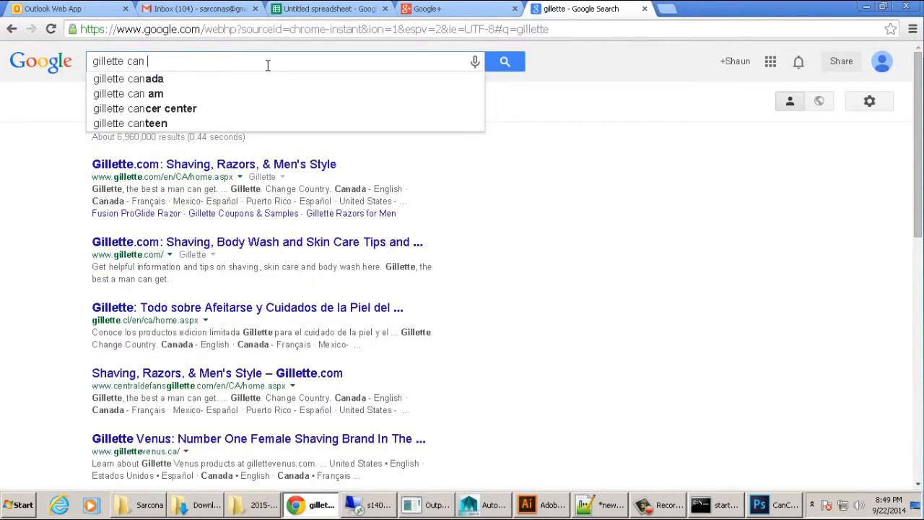
text( label)
key(Return)
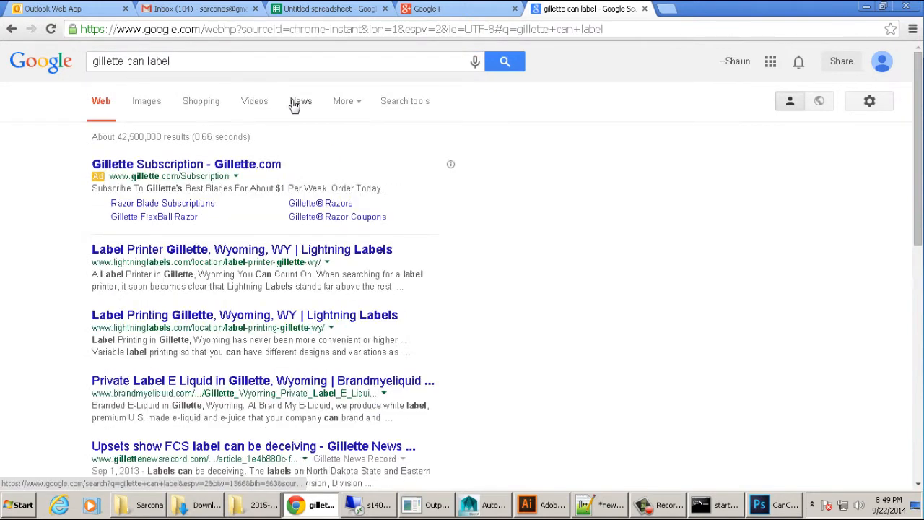
click(145, 102)
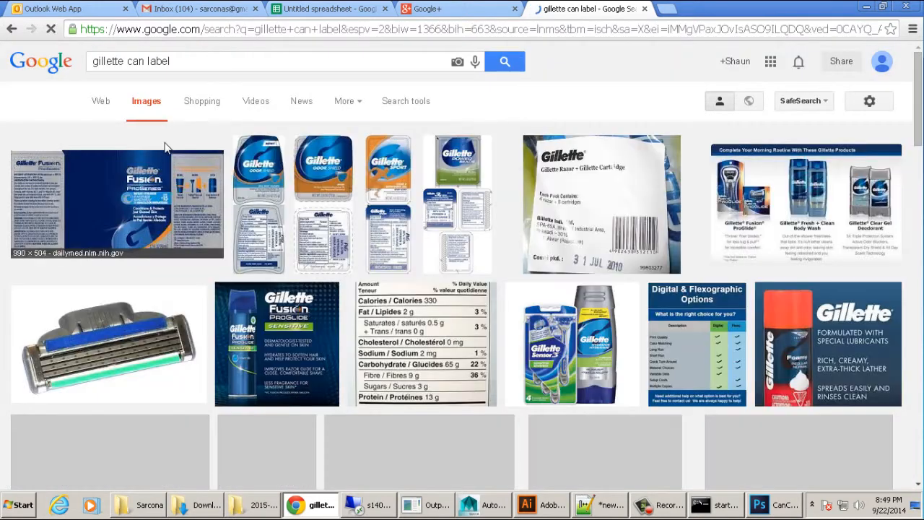
- Copy the full-size Gillette Fusion ProSeries label image and paste it into the CanCan document in Photoshop
click(140, 220)
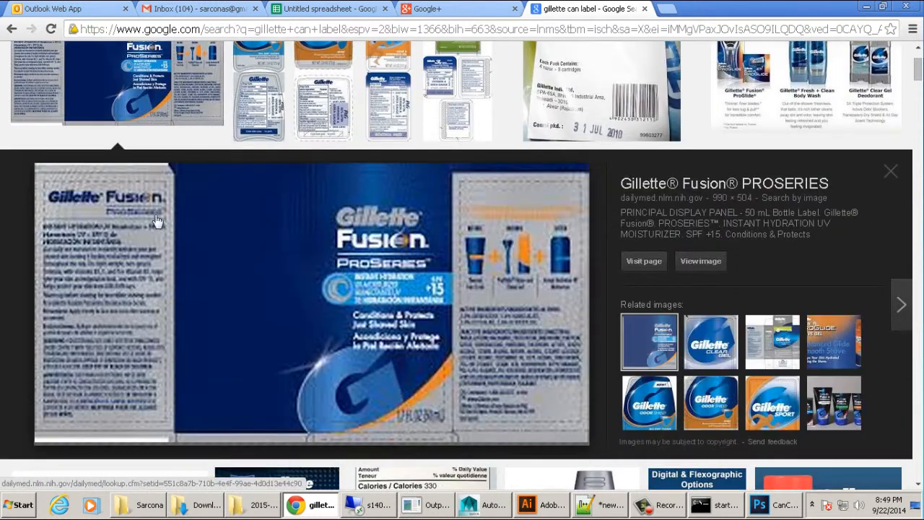
click(242, 258)
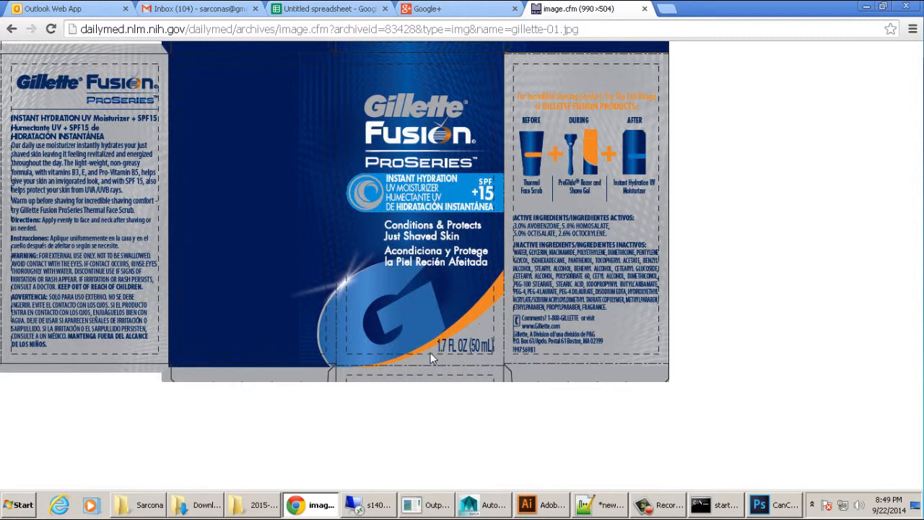
right_click(412, 163)
click(437, 197)
key(alt+Tab)
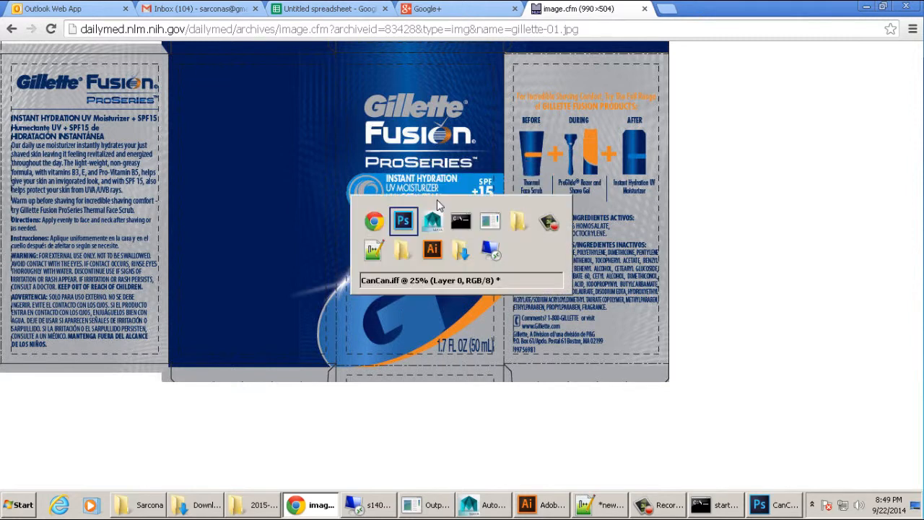
key(ctrl+v)
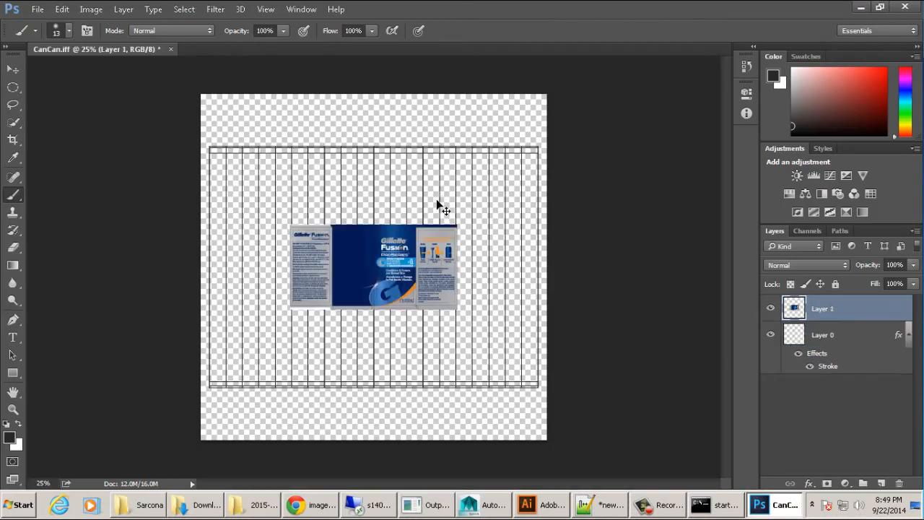
key(ctrl+t)
alt+drag(456, 225, 523, 196)
key(Escape)
- Scale the pasted label about its centre to about 199% and stretch it vertically to cover the UV layout
key(ctrl+t)
alt+drag(457, 226, 537, 168)
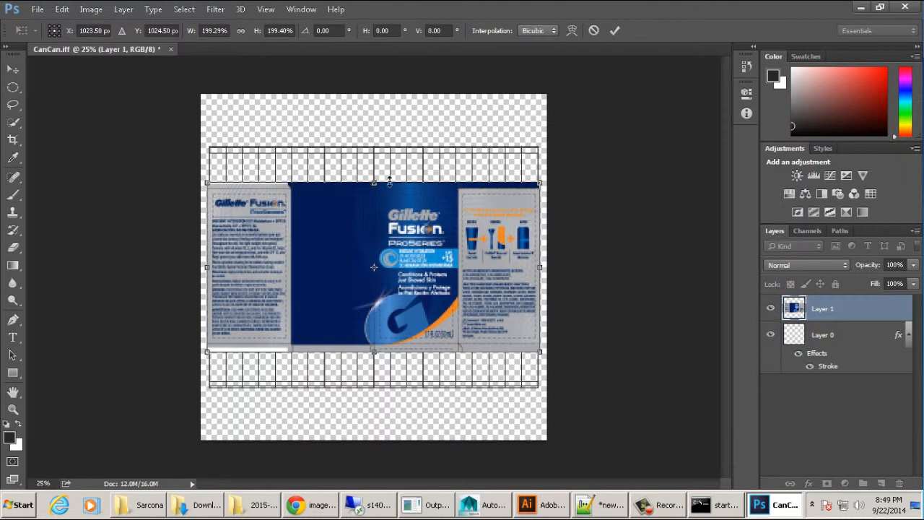
drag(374, 182, 382, 135)
key(Return)
key(b)
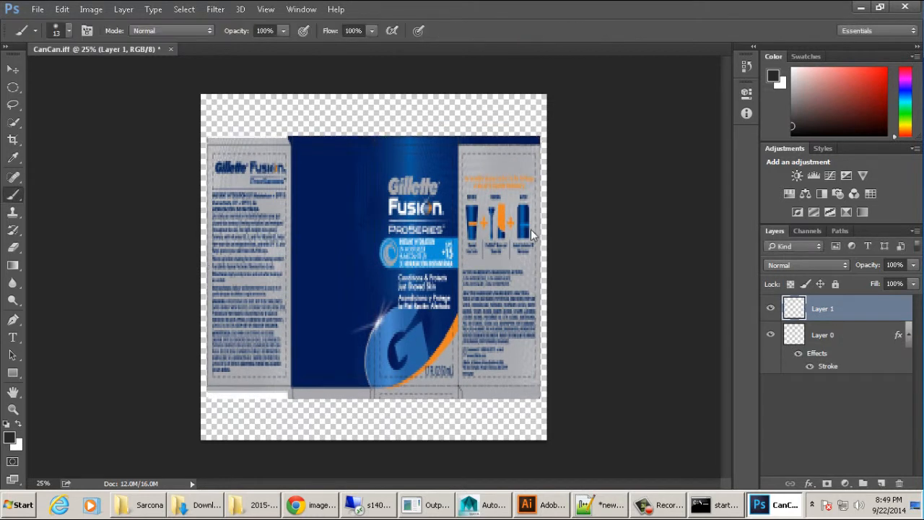
- Lower the label layer's opacity to 68% and rename the layer Template
click(913, 264)
drag(913, 280, 890, 278)
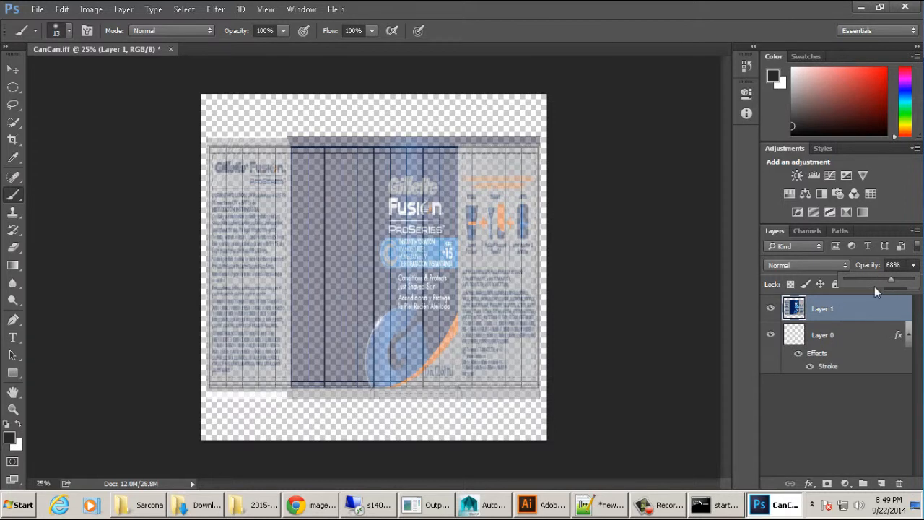
click(812, 316)
double_click(822, 309)
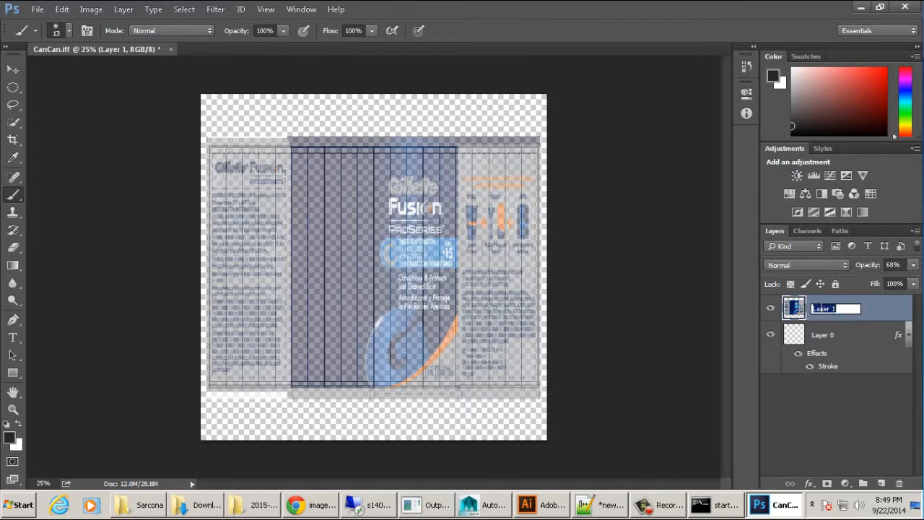
text(Template)
key(Return)
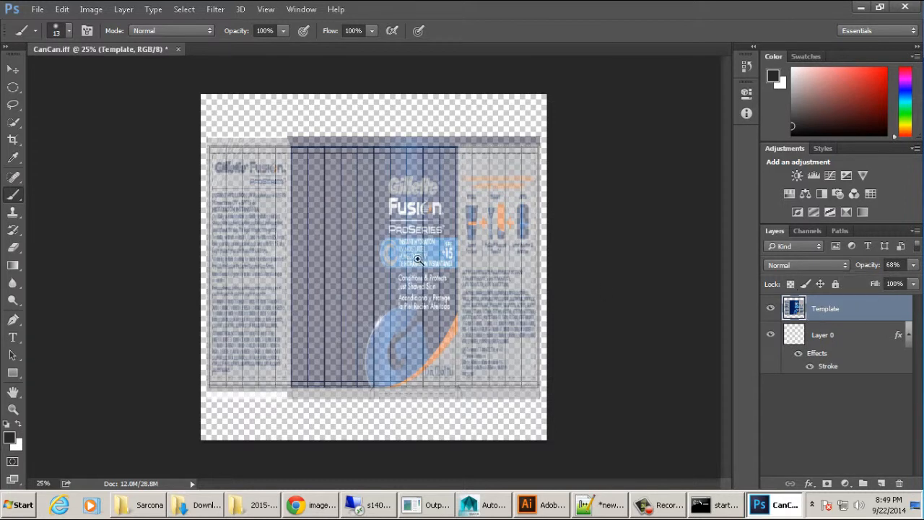
- Draw a text box around the 1.7 FL OZ (50 mL) marking near the base of the template's front panel
mouse_move(418, 259)
ctrl+mouse_down()
mouse_move(494, 253)
mouse_move(464, 253)
mouse_move(443, 289)
ctrl+mouse_up()
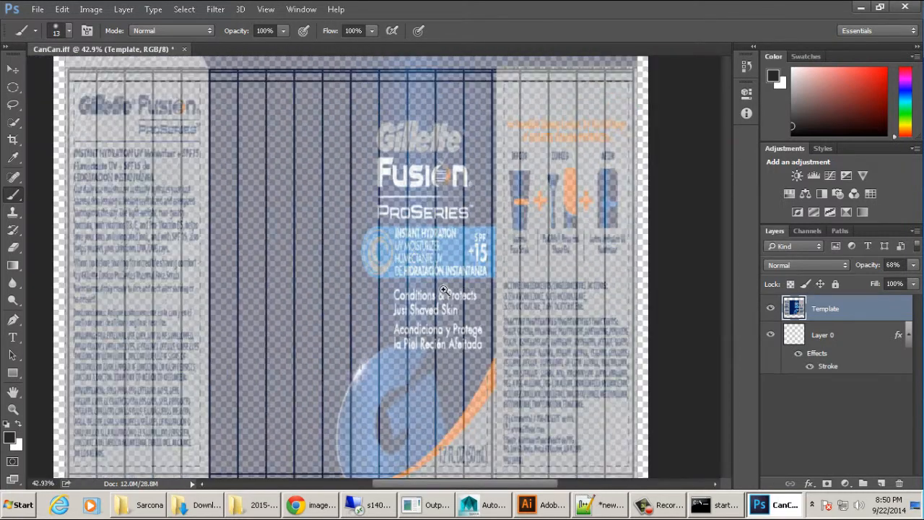
drag(456, 381, 432, 215)
ctrl+drag(395, 305, 474, 294)
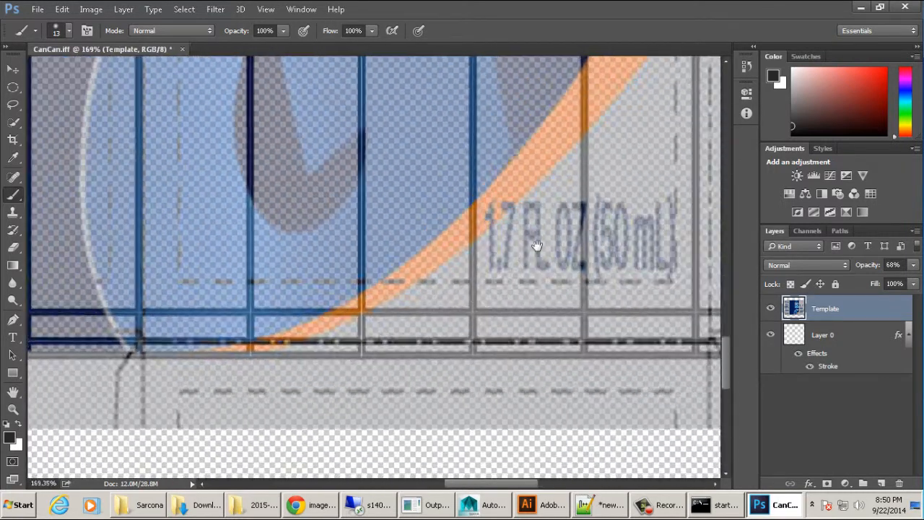
drag(537, 246, 486, 265)
key(t)
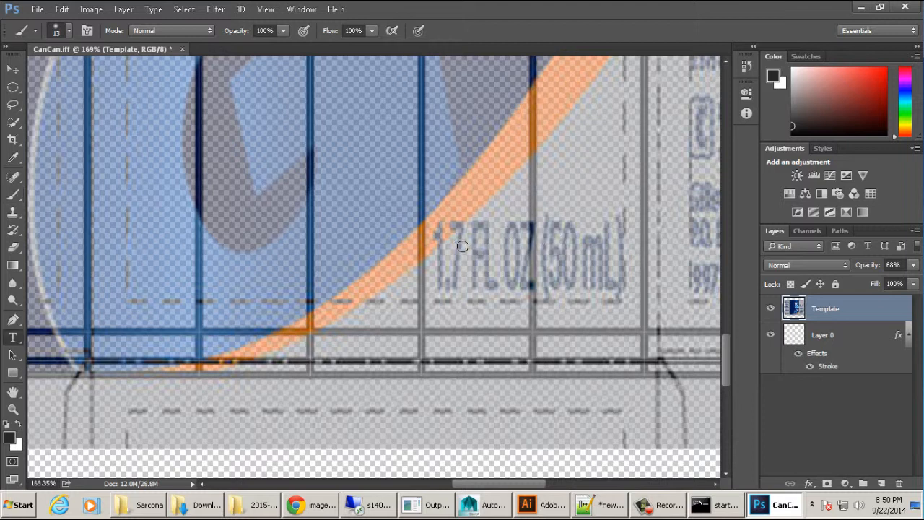
drag(391, 202, 634, 318)
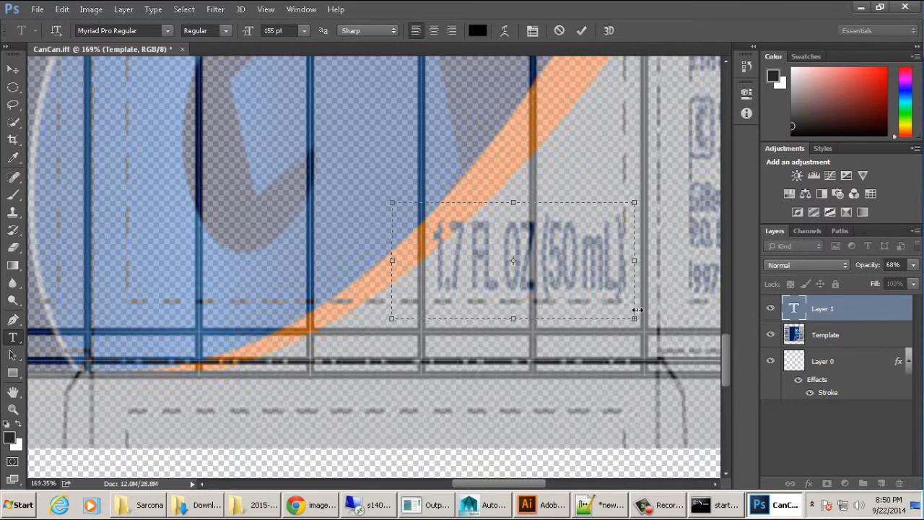
- Enter the text "1.7 FL OZ/160 mL" in the text box, using a font size of 47 pt
click(303, 31)
click(289, 63)
drag(247, 33, 277, 34)
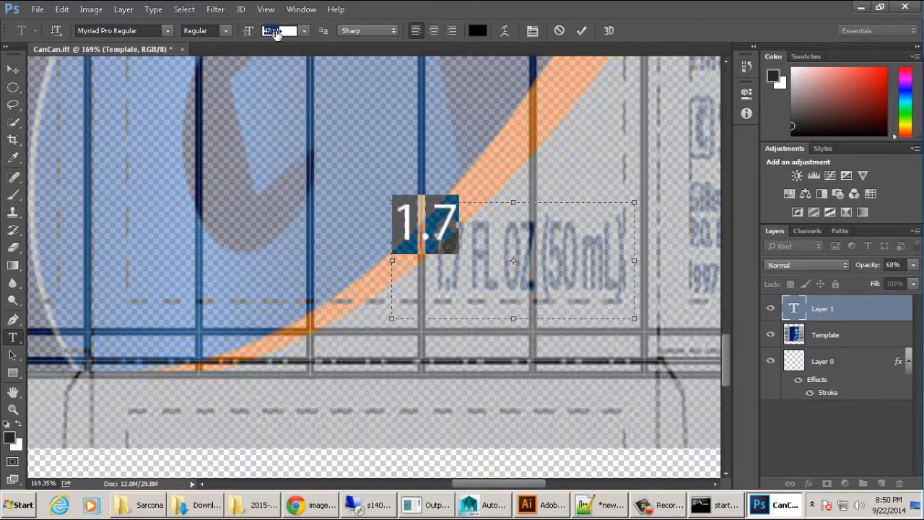
click(454, 222)
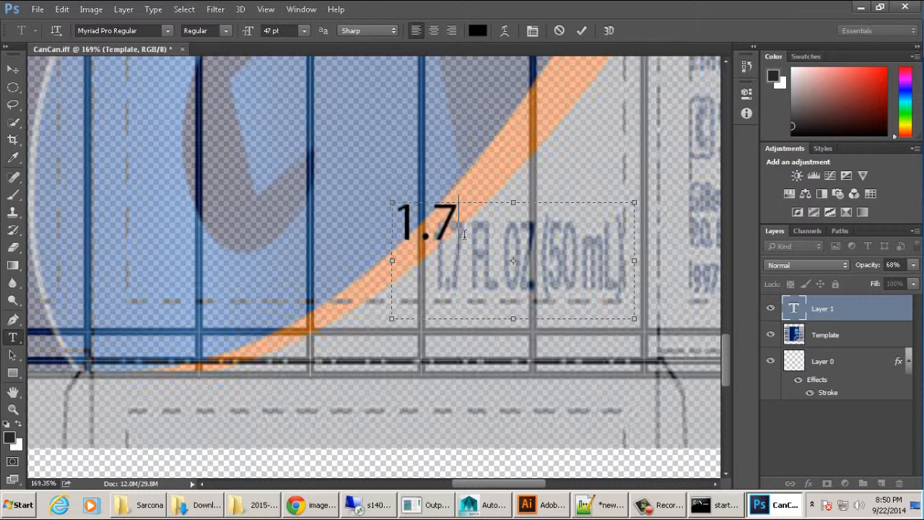
text(FL OZ)
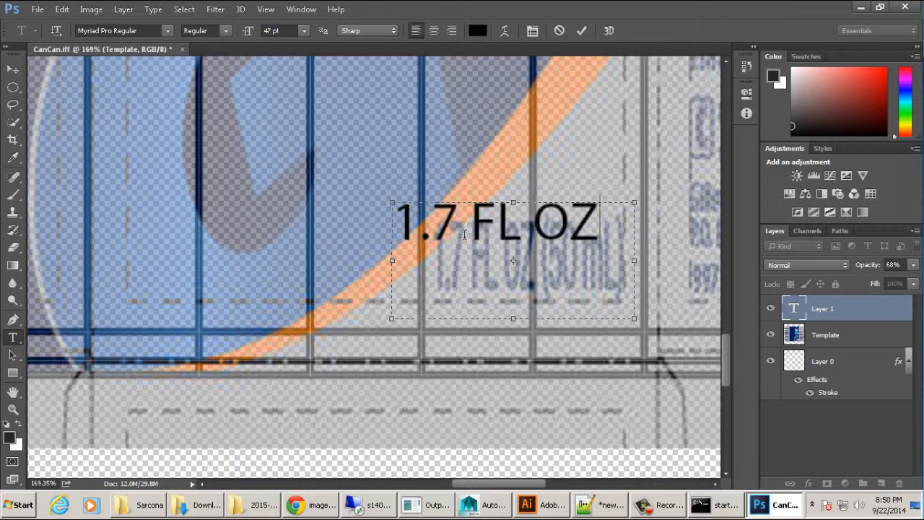
text(/160)
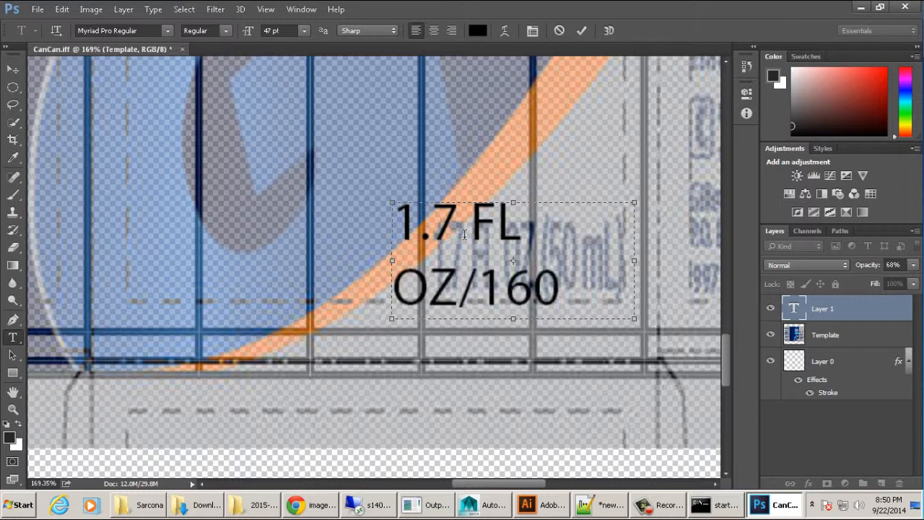
text( m)
key(BackSpace)
key(BackSpace)
- Set the whole volume text to 28 pt, with 146% vertical scale and -40 tracking
key(ctrl+a)
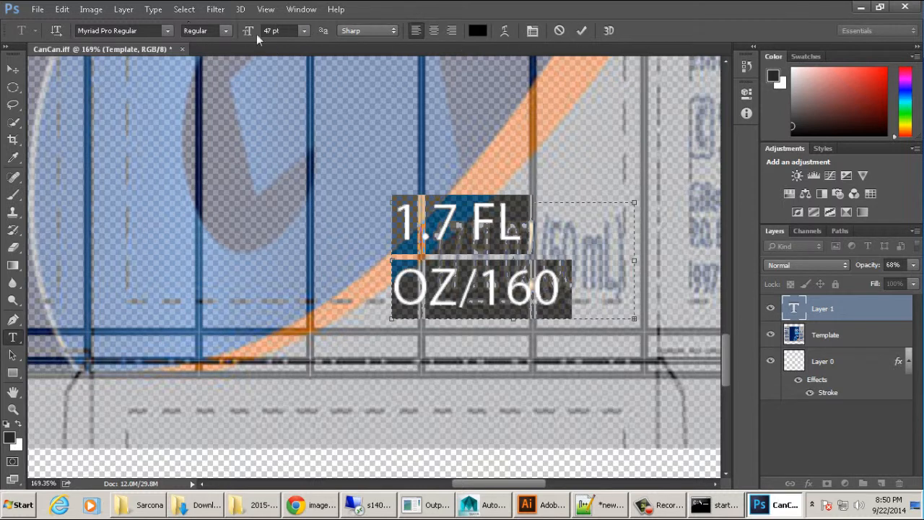
drag(253, 34, 238, 37)
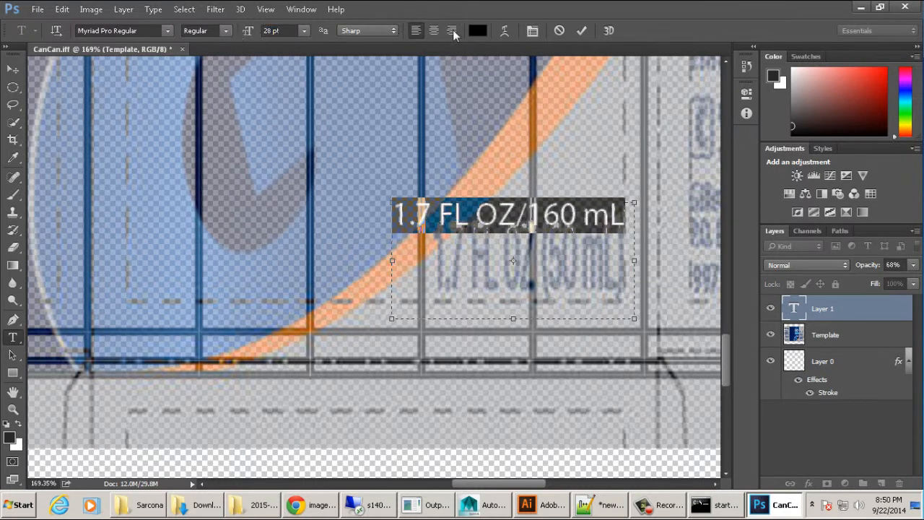
click(300, 10)
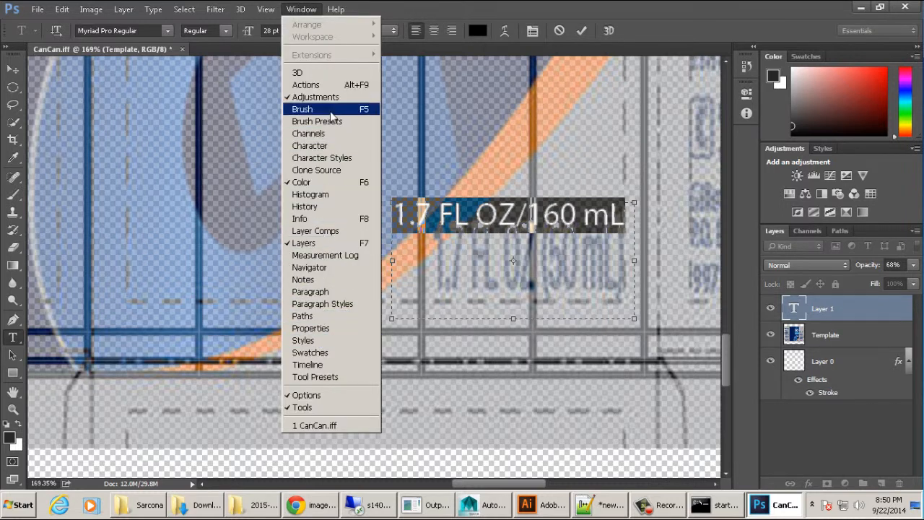
click(334, 159)
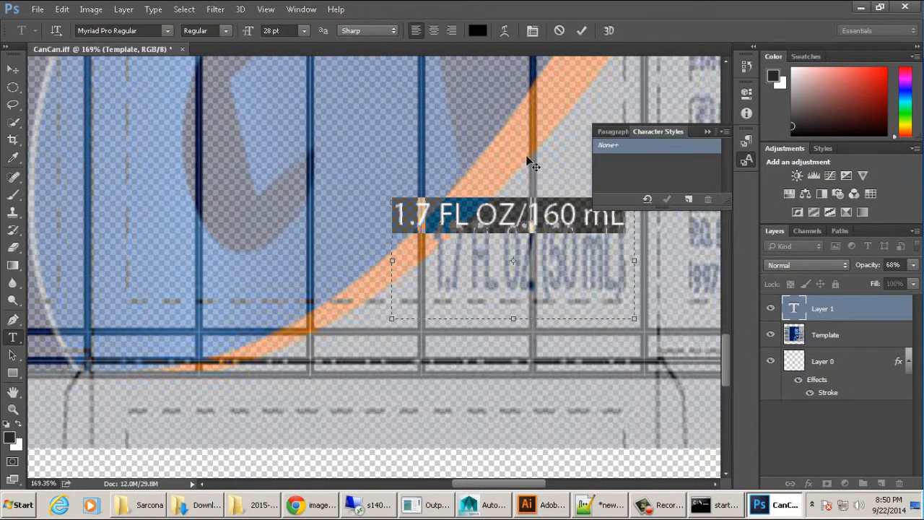
click(298, 9)
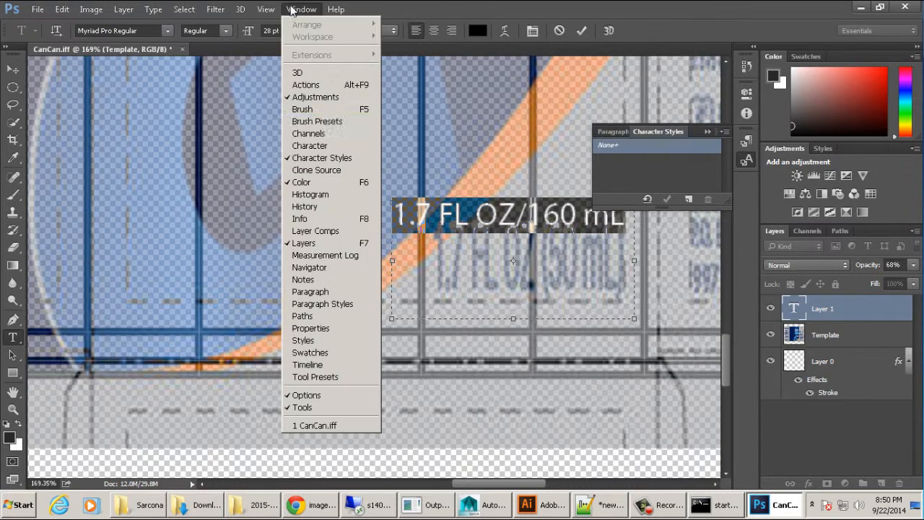
click(334, 147)
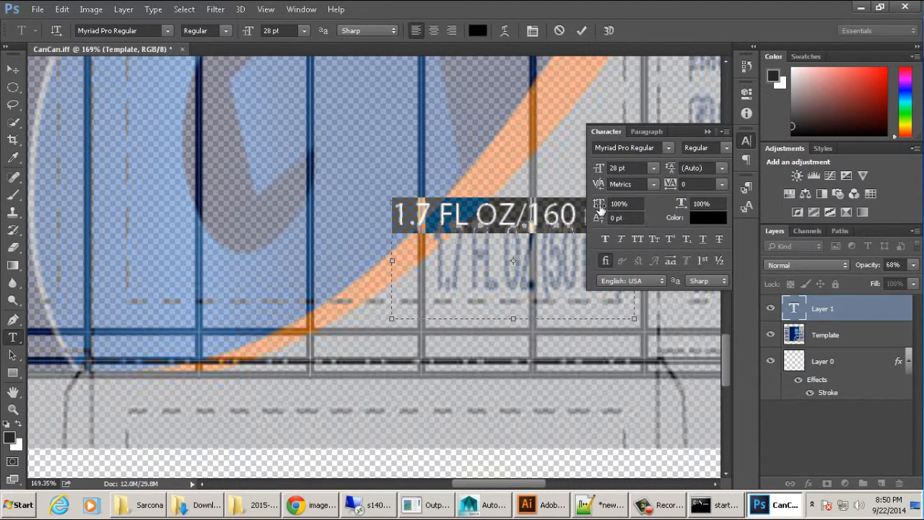
drag(599, 207, 670, 187)
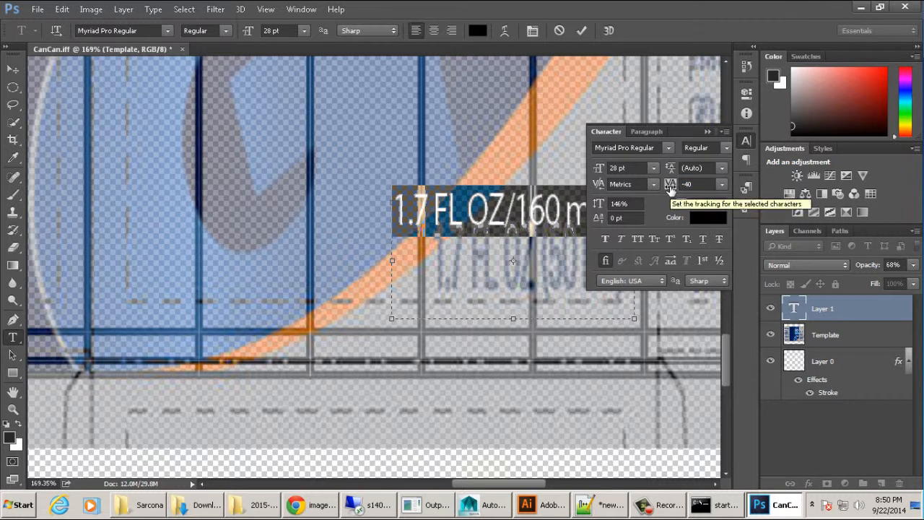
- Change the volume text's font style to Myriad Pro Bold
click(668, 147)
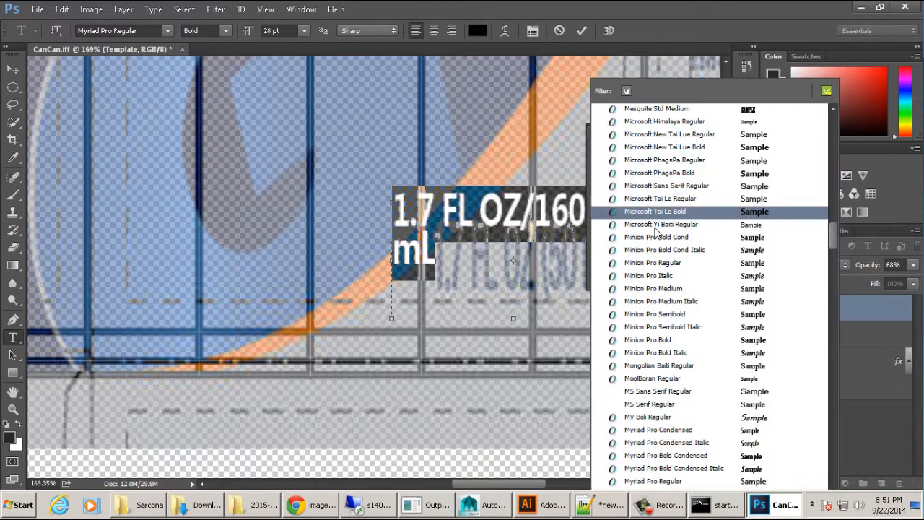
click(589, 135)
click(711, 147)
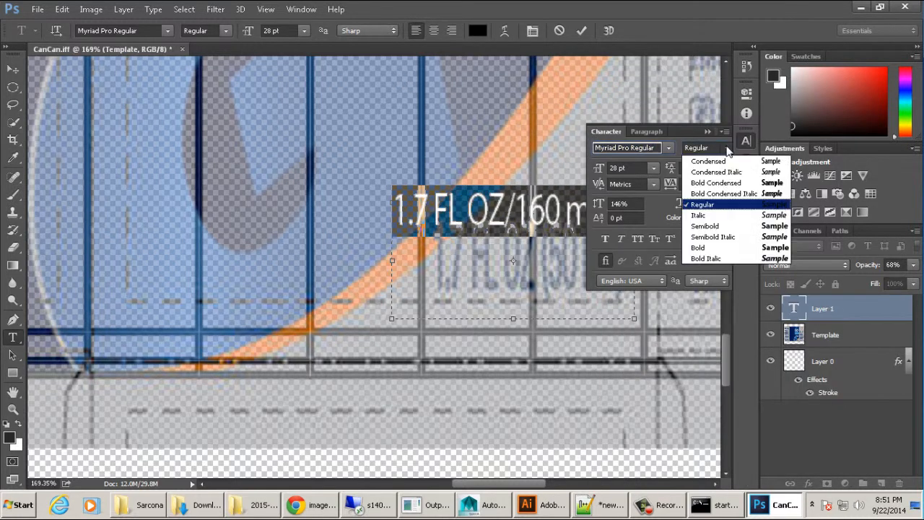
click(704, 245)
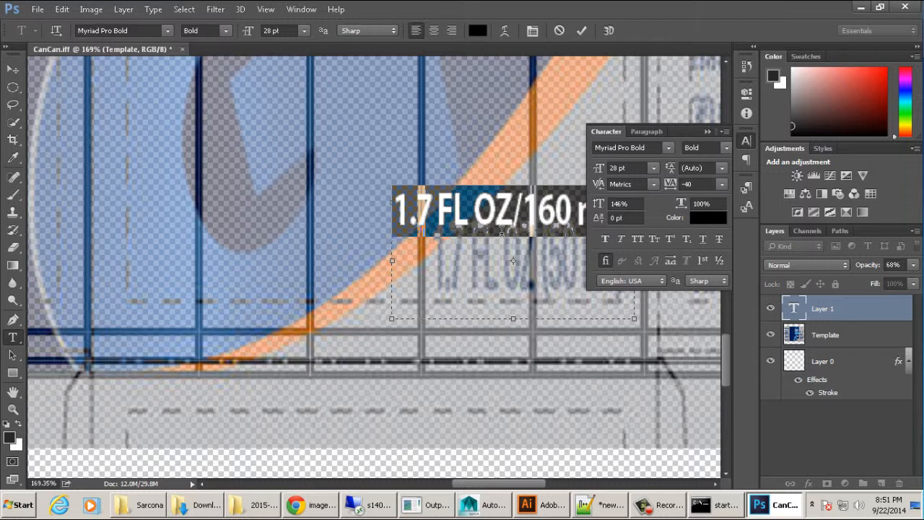
- Move the volume text directly over the matching marking on the template
click(13, 69)
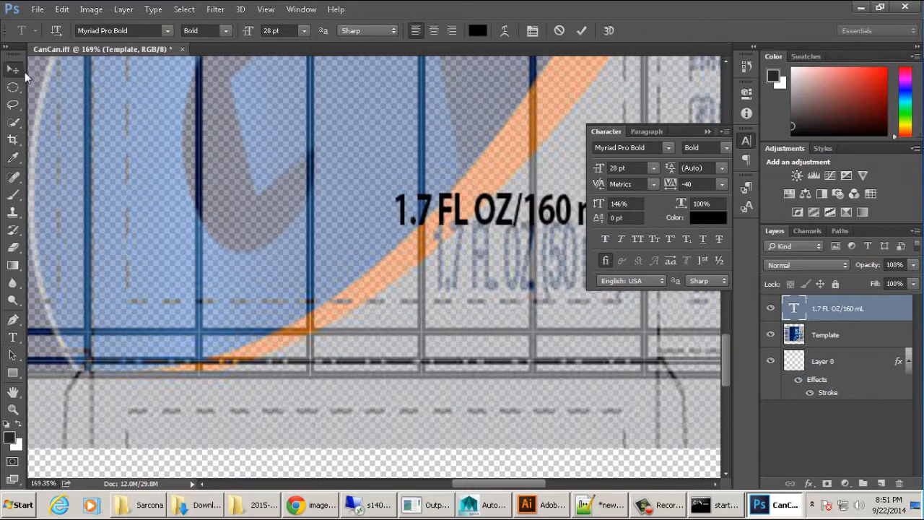
drag(480, 249, 343, 276)
key(ctrl+0)
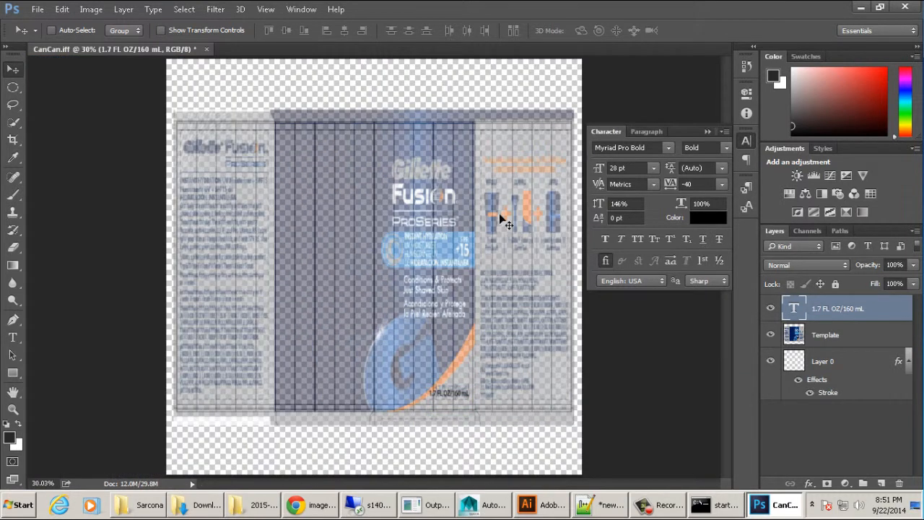
- Add a new layer directly above Layer 0 and fill it with the dark blue sampled from the template's upper band
click(858, 361)
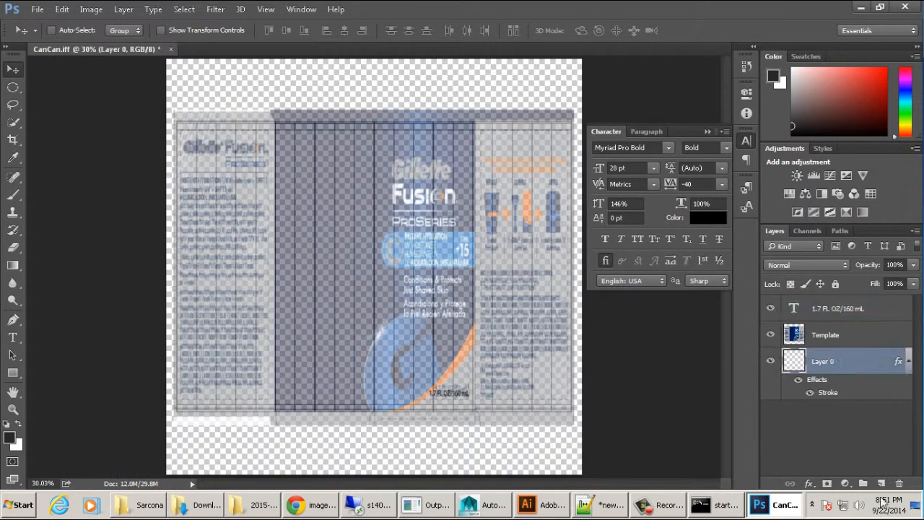
click(880, 483)
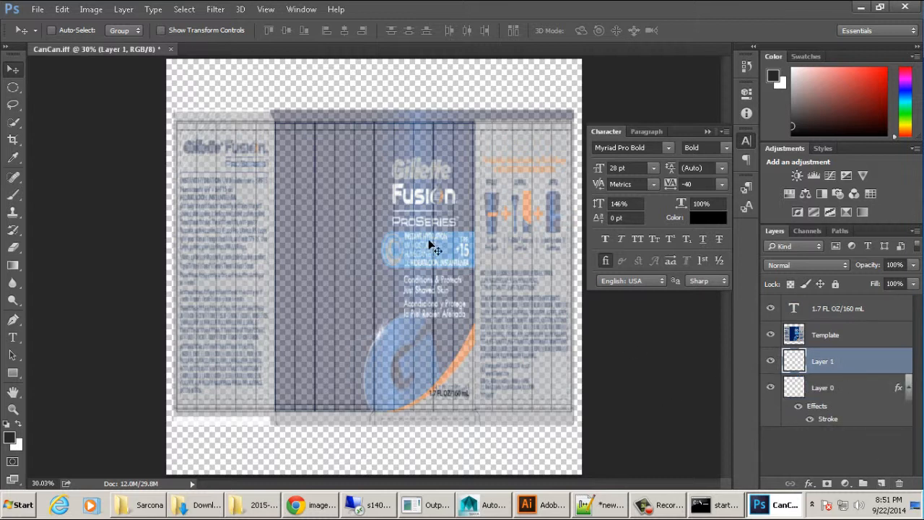
key(i)
click(396, 114)
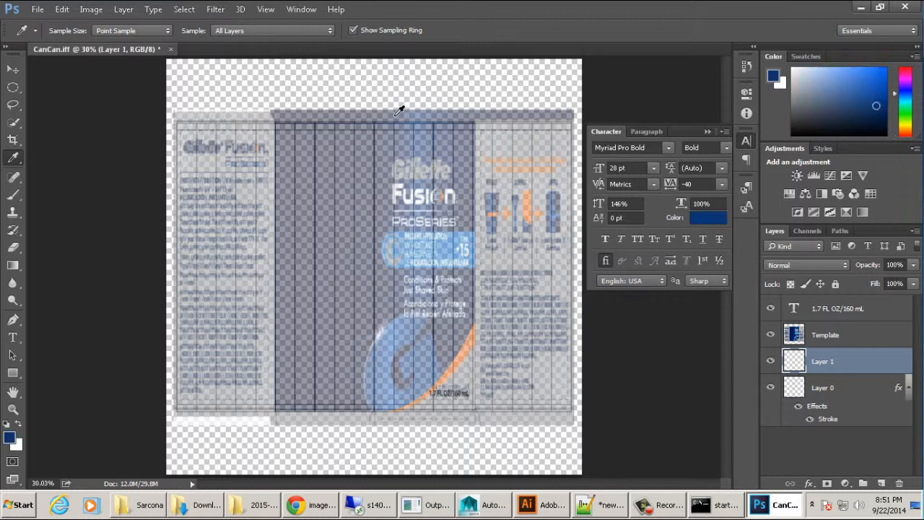
key(alt+BackSpace)
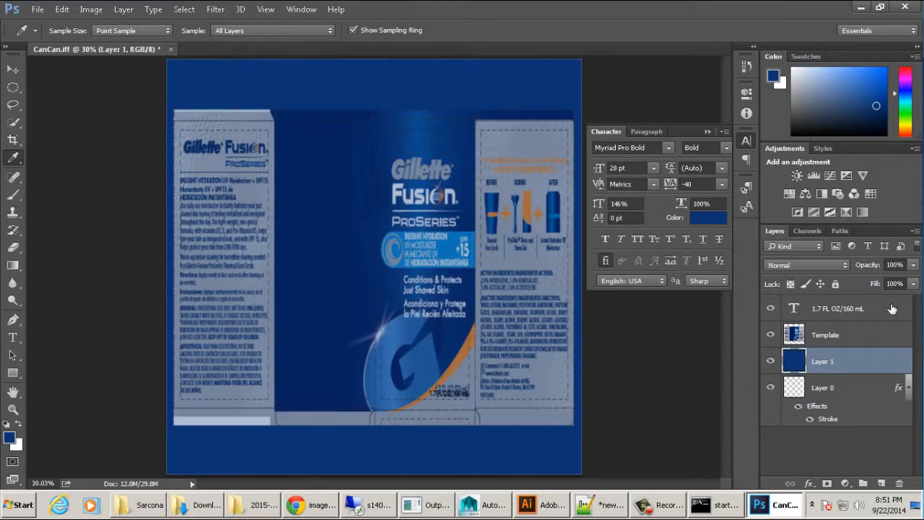
- Move the Template layer to the top of the layer stack and toggle its visibility to compare it with the artwork below
drag(827, 337, 830, 309)
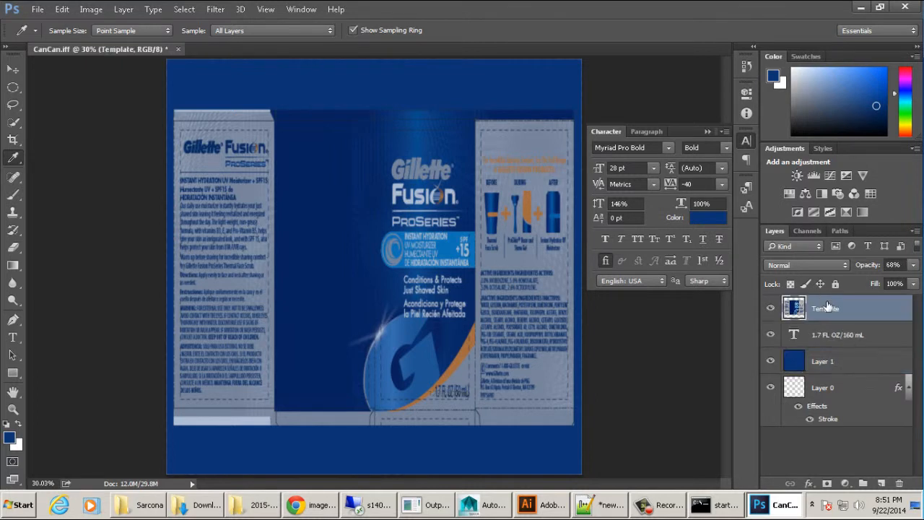
click(771, 309)
click(771, 309)
click(770, 309)
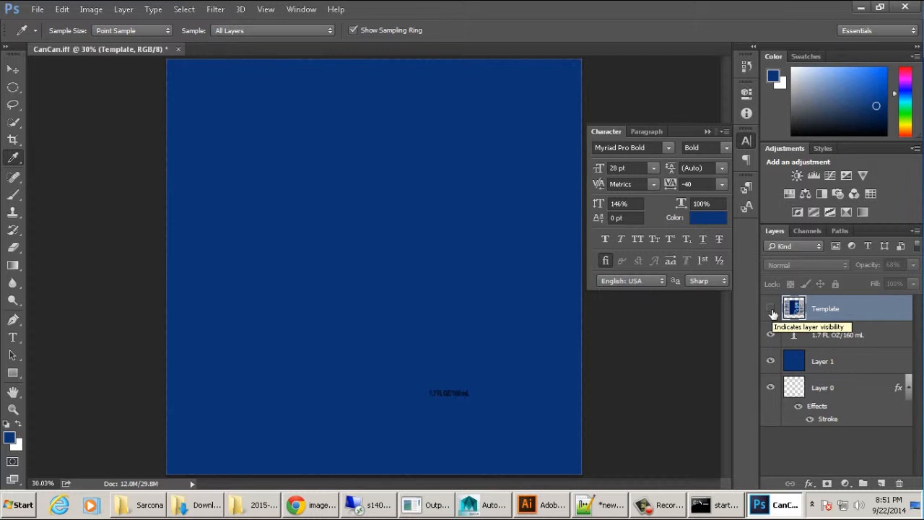
click(770, 309)
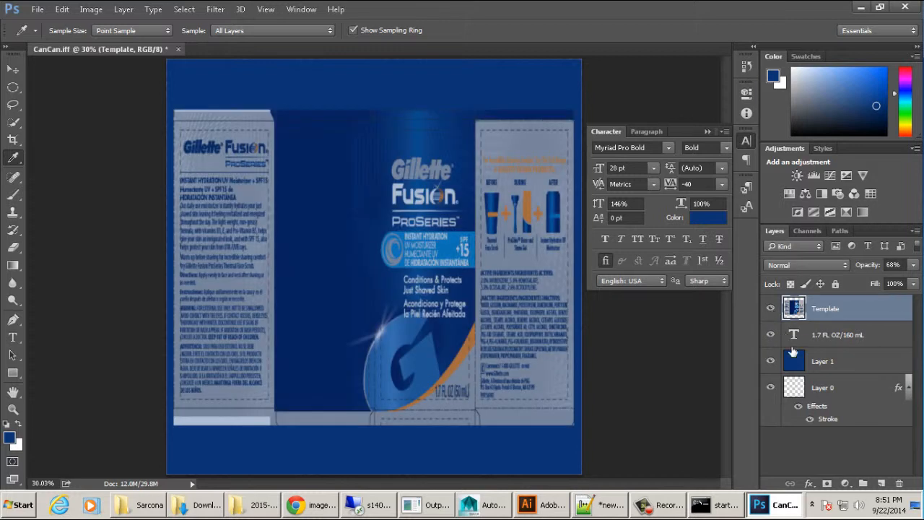
- With the blue fill layer active, make a rectangular selection over the template's full-height front panel containing the Gillette logo
click(793, 356)
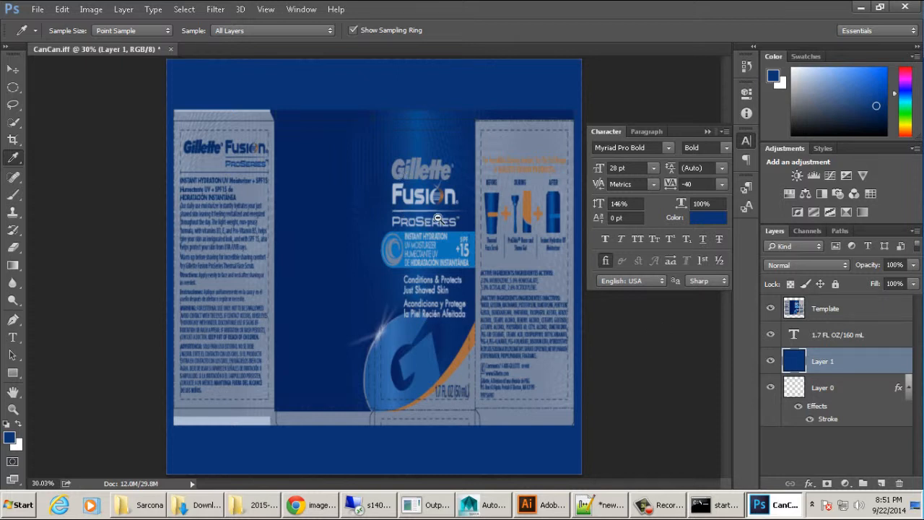
alt+scroll(436, 214, up, 3)
drag(434, 171, 363, 171)
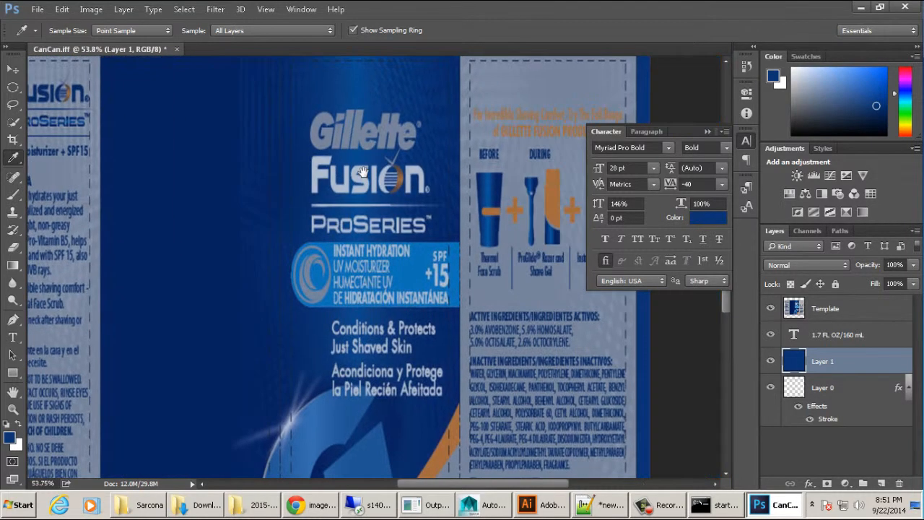
key(ctrl+minus)
key(ctrl+minus)
key(ctrl+minus)
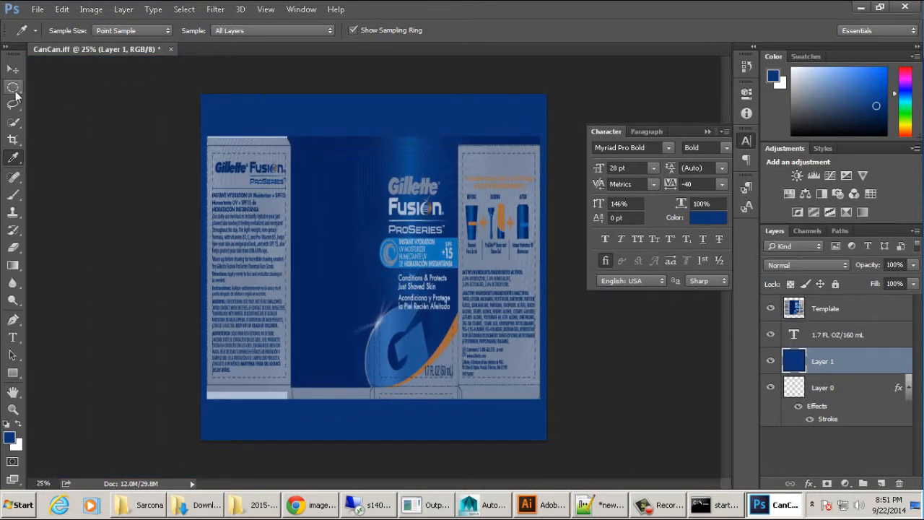
drag(13, 87, 66, 96)
click(79, 85)
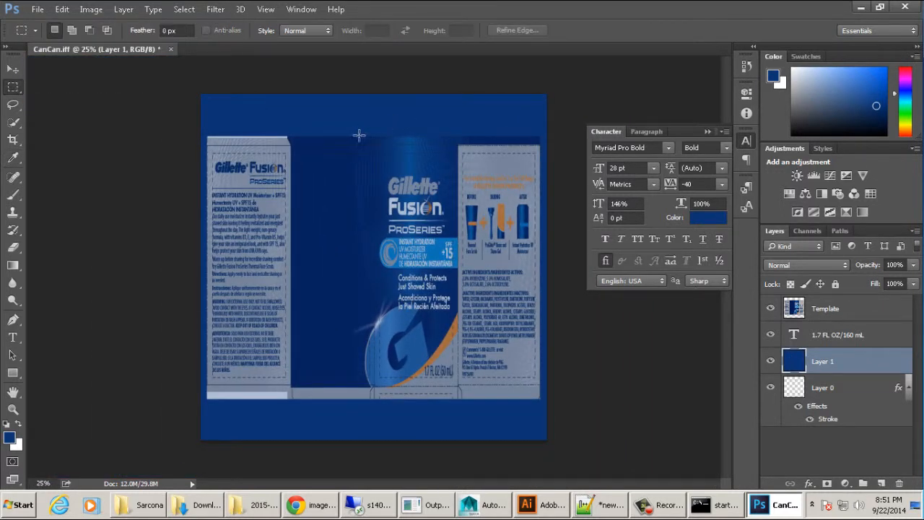
drag(356, 135, 460, 393)
- Hide the Template layer and add a new empty layer above the blue fill layer
click(770, 308)
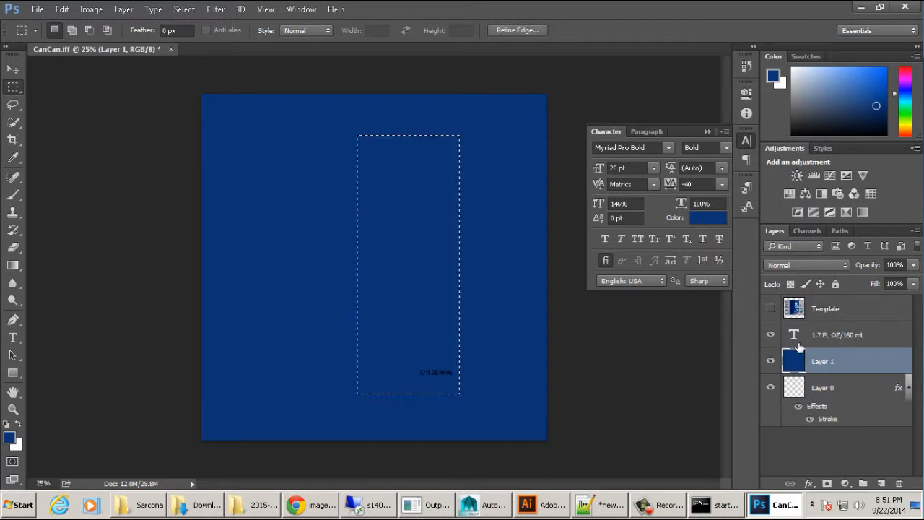
click(880, 483)
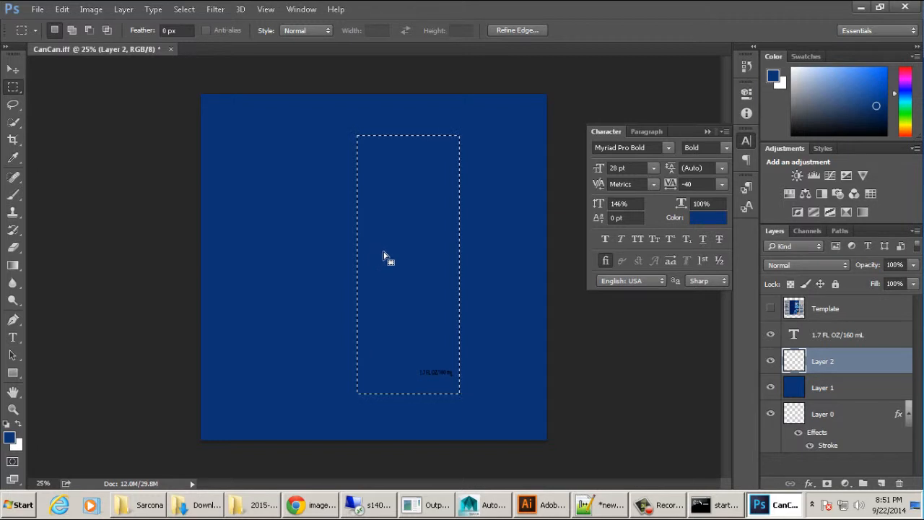
- Try a linear blue-to-white gradient horizontally across the rectangular selection, and undo it
key(g)
click(97, 31)
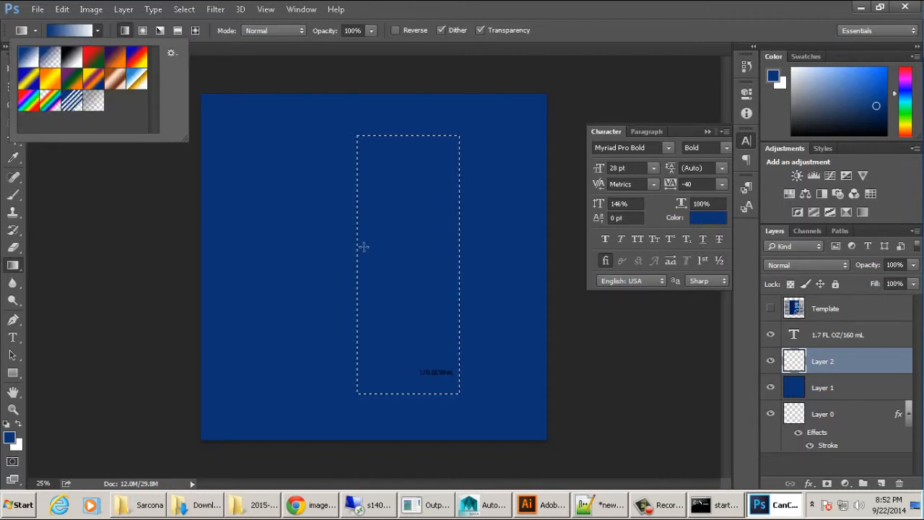
drag(363, 247, 516, 243)
key(ctrl+z)
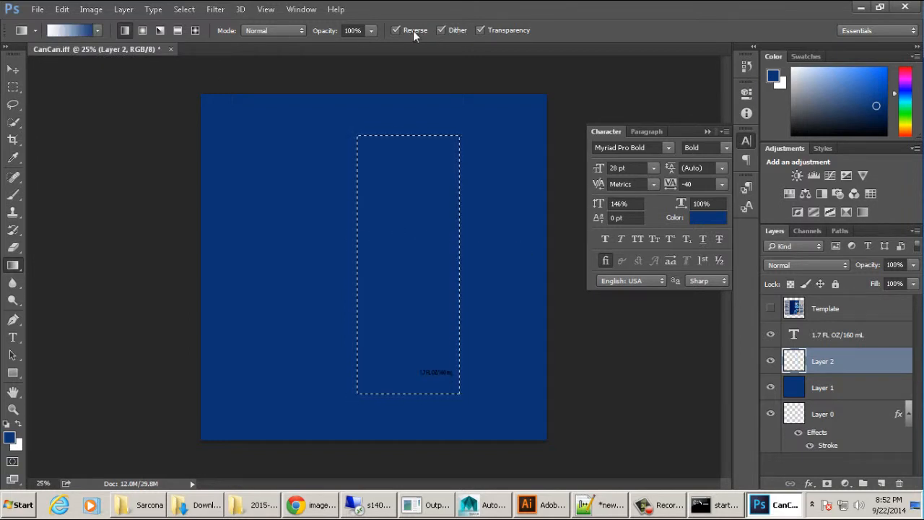
- Try a reflected blue-to-white gradient across the rectangular selection, unreversed and reversed, and undo each attempt
click(98, 30)
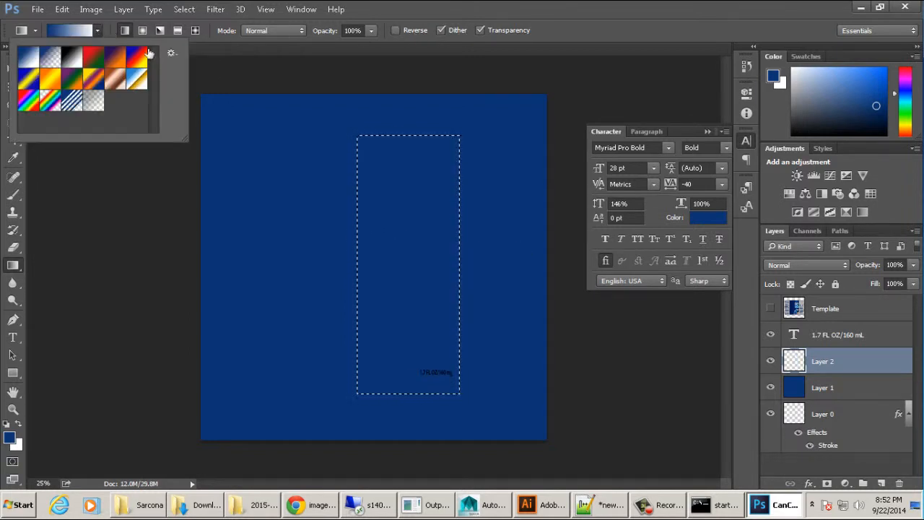
click(177, 30)
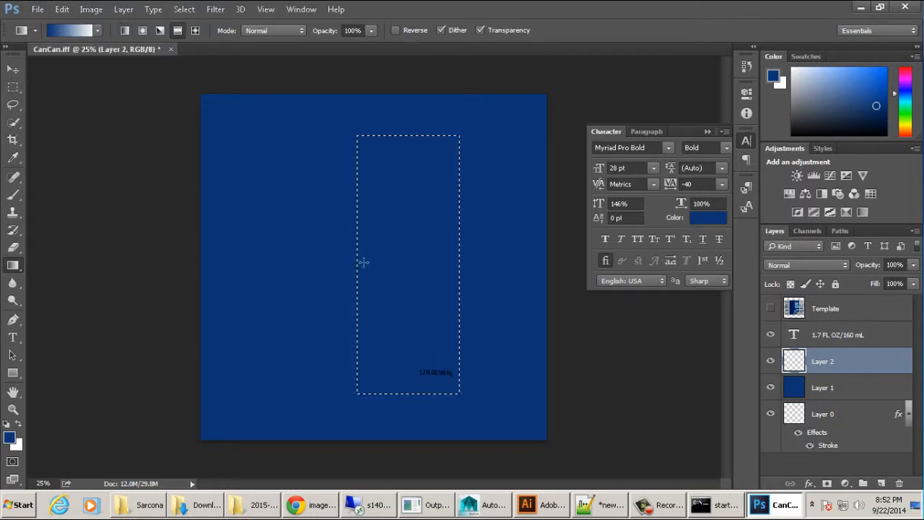
drag(446, 254, 486, 254)
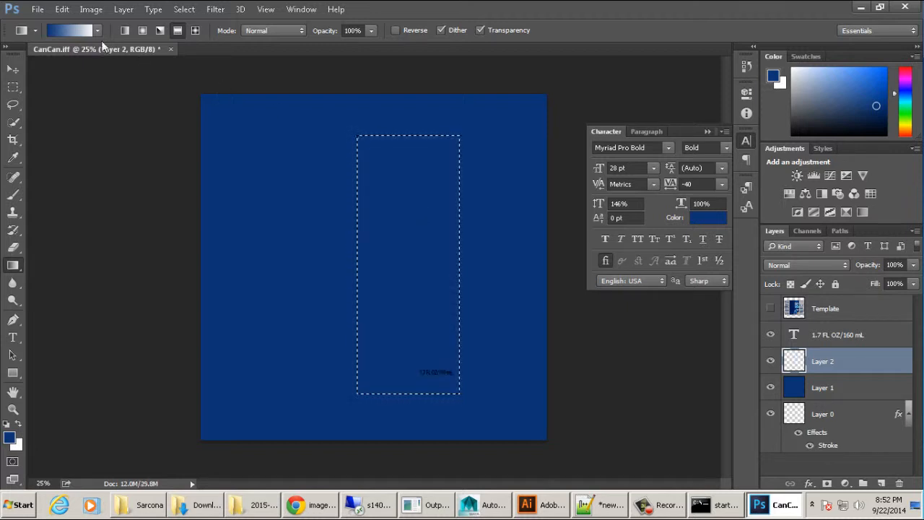
click(420, 31)
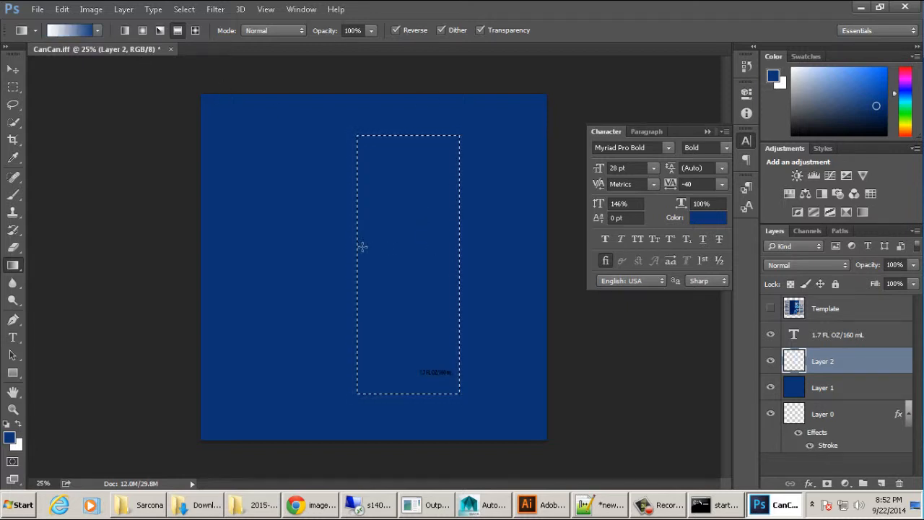
drag(393, 247, 438, 247)
key(ctrl+z)
- In the gradient's definition, move the end opacity stop to 47% and the white color stop to 56%
click(92, 29)
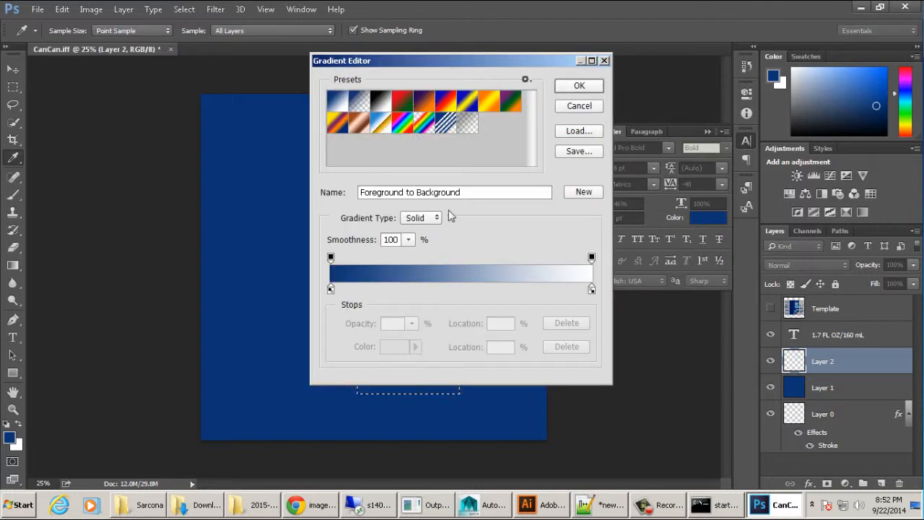
drag(591, 257, 452, 257)
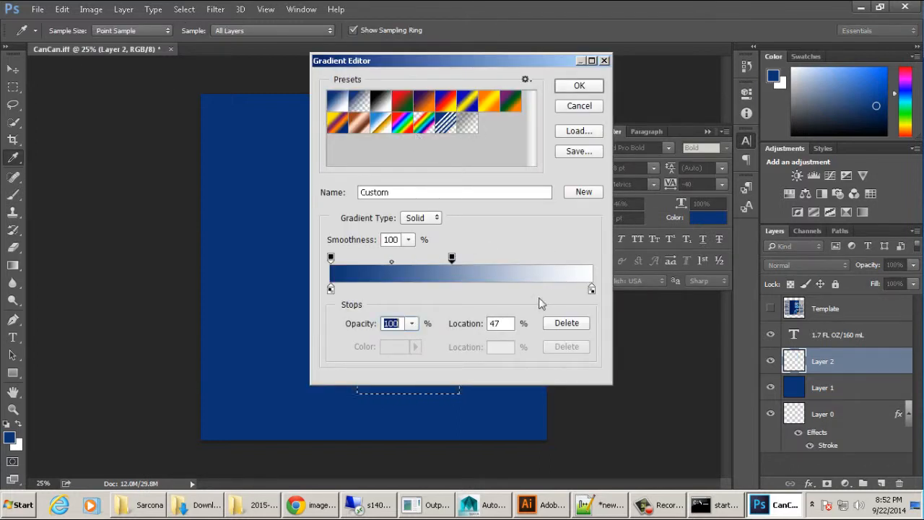
drag(591, 289, 477, 290)
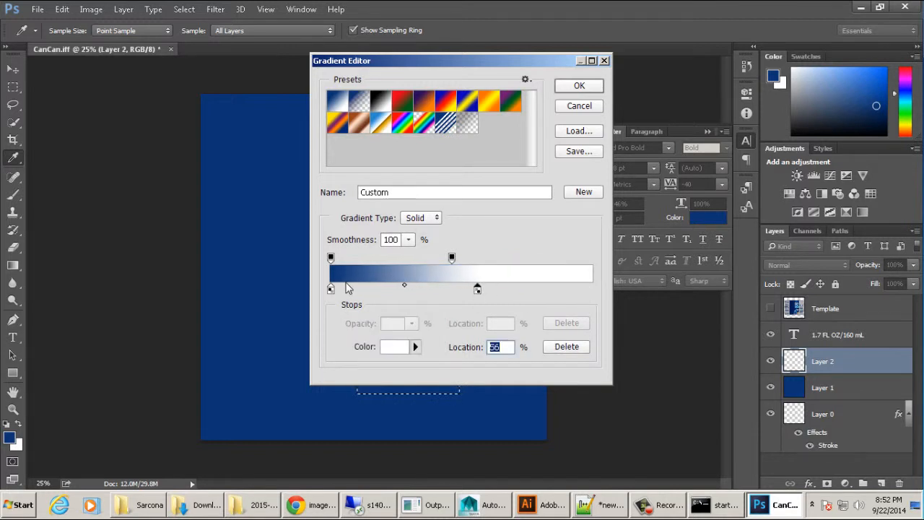
- Add a dark blue color stop at 100% and a fully opaque opacity stop at 99% to finish a blue-white-blue gradient
click(591, 258)
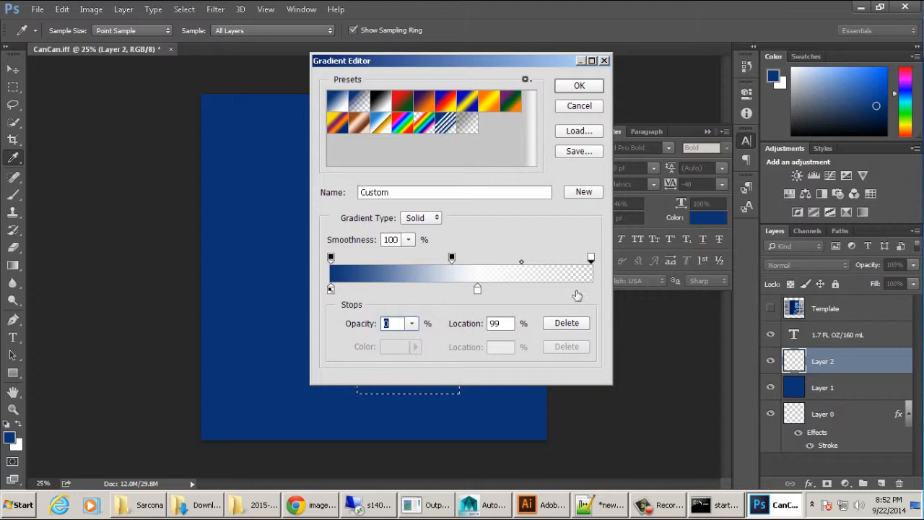
drag(582, 290, 591, 290)
click(393, 346)
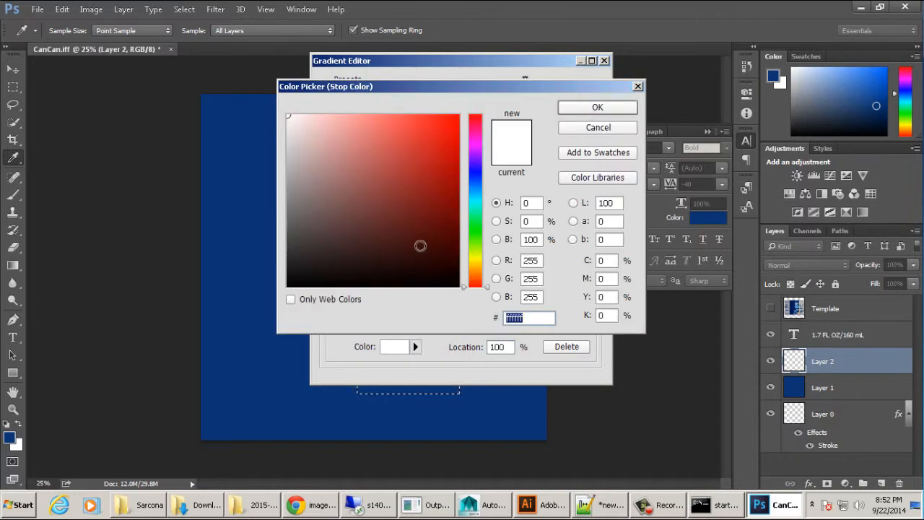
click(571, 108)
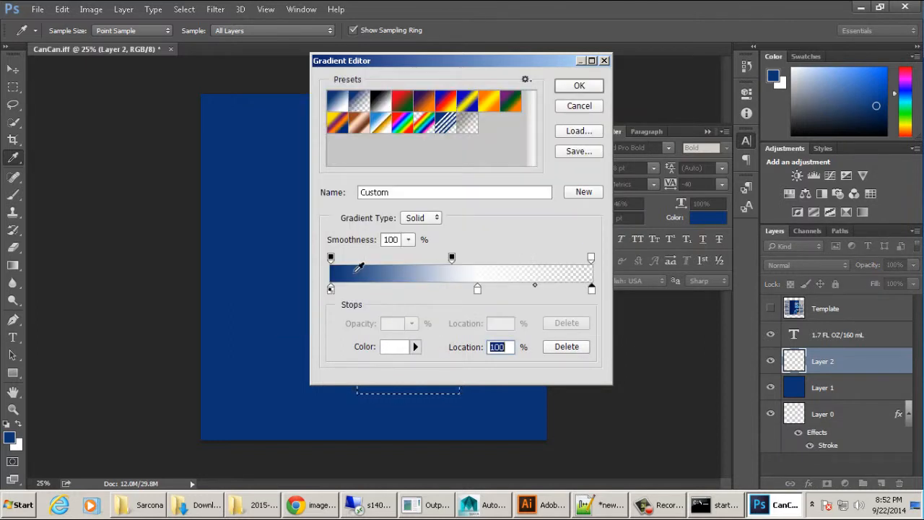
click(334, 272)
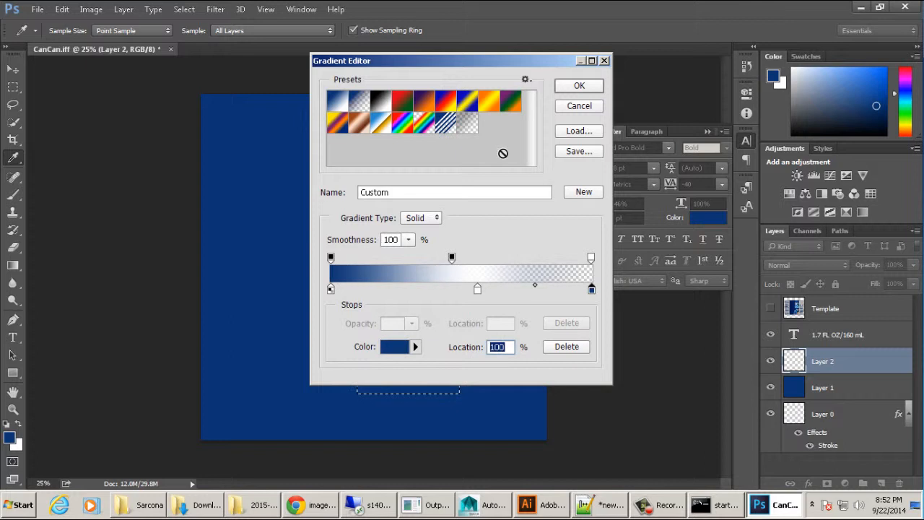
click(591, 258)
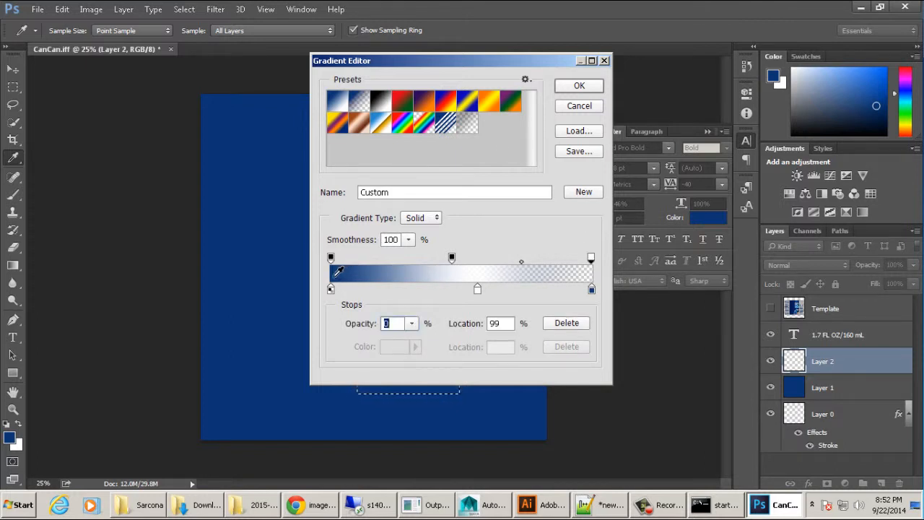
drag(411, 324, 503, 344)
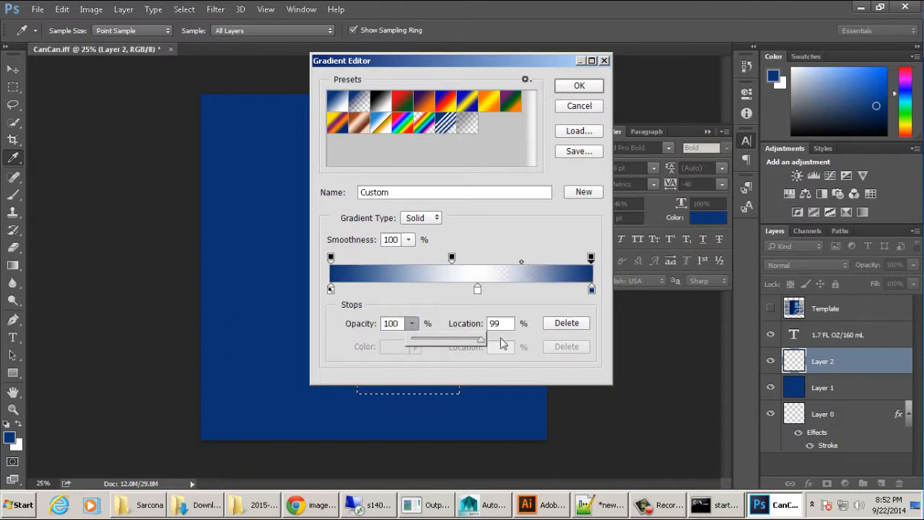
click(581, 86)
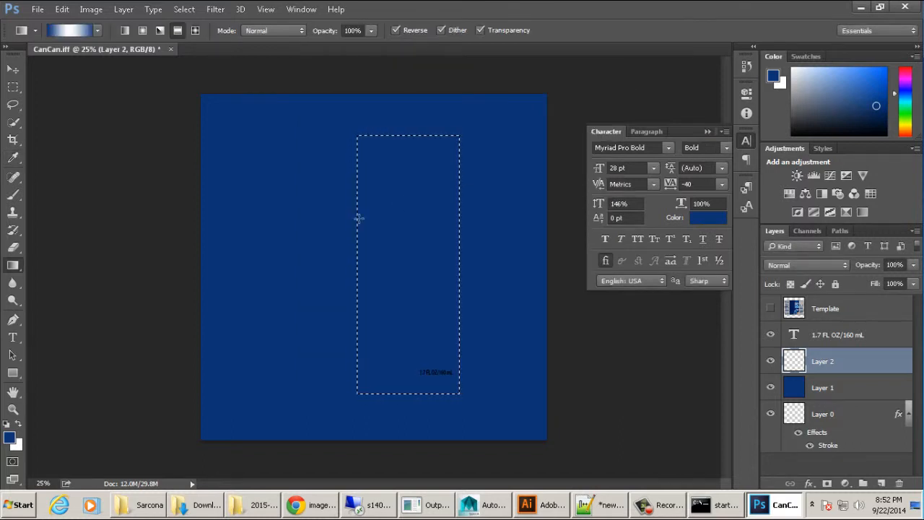
- Try the reversed reflected blue-white-blue gradient across the selection at two widths, undoing each
drag(359, 237, 454, 239)
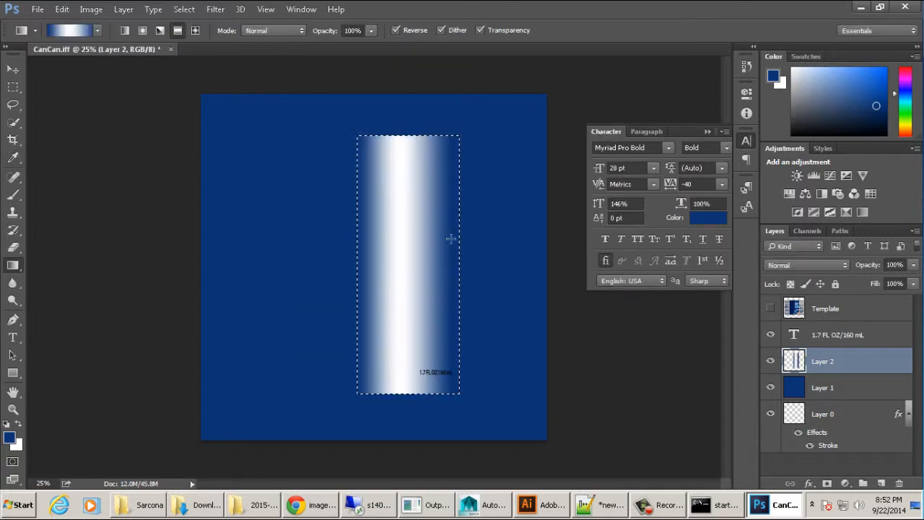
key(ctrl+z)
drag(321, 243, 607, 244)
key(ctrl+z)
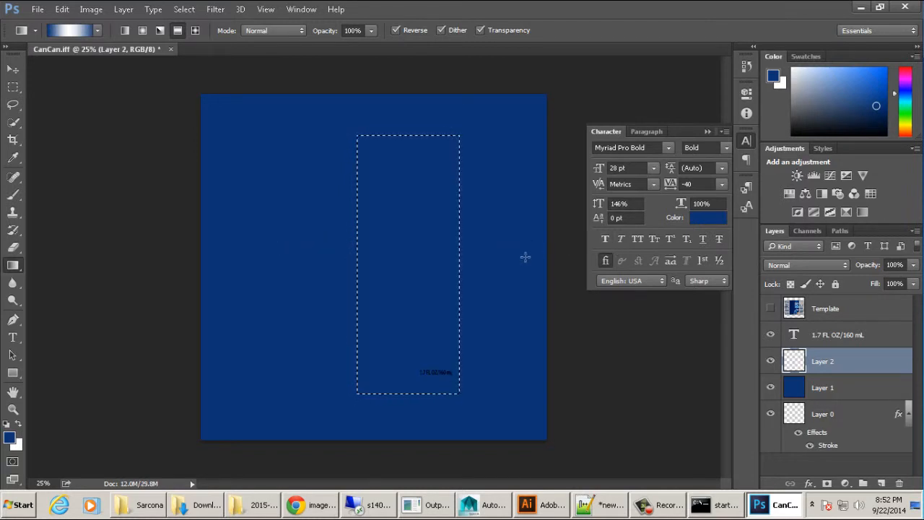
- Turn off gradient reversal and try the reflected gradient with two horizontal spans extending beyond the selection, undoing each
click(396, 30)
drag(261, 289, 576, 290)
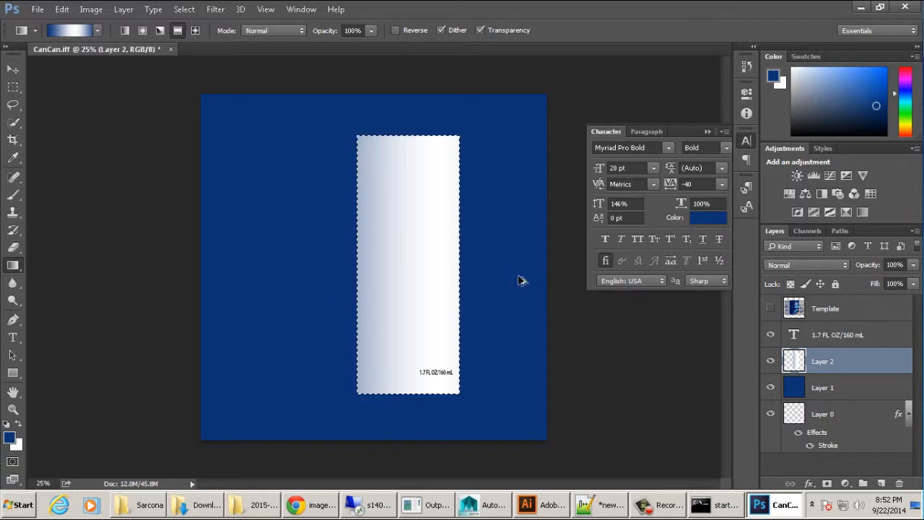
key(ctrl+z)
drag(310, 277, 526, 276)
key(ctrl+z)
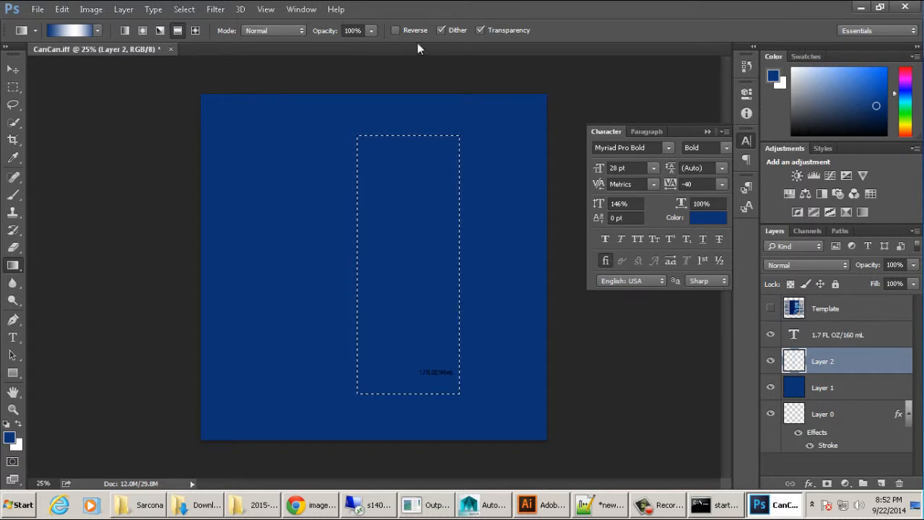
- Switch to a linear gradient and try the blue-white-blue blend with wide, narrow and selection-width spans, undoing each
click(126, 29)
drag(226, 302, 625, 303)
key(ctrl+z)
drag(381, 287, 456, 289)
key(ctrl+z)
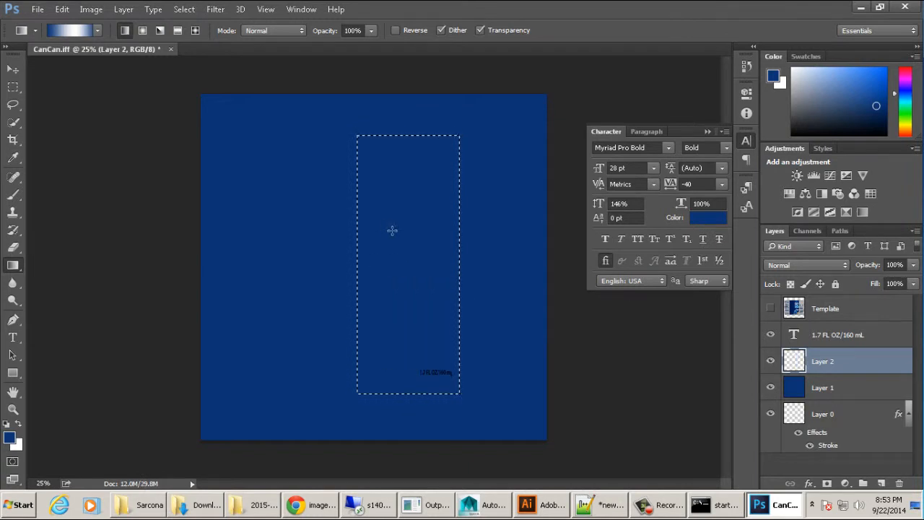
drag(357, 234, 454, 234)
key(ctrl+z)
- Move the gradient's middle color stop to 49% and recolor it from white to a medium blue
click(57, 30)
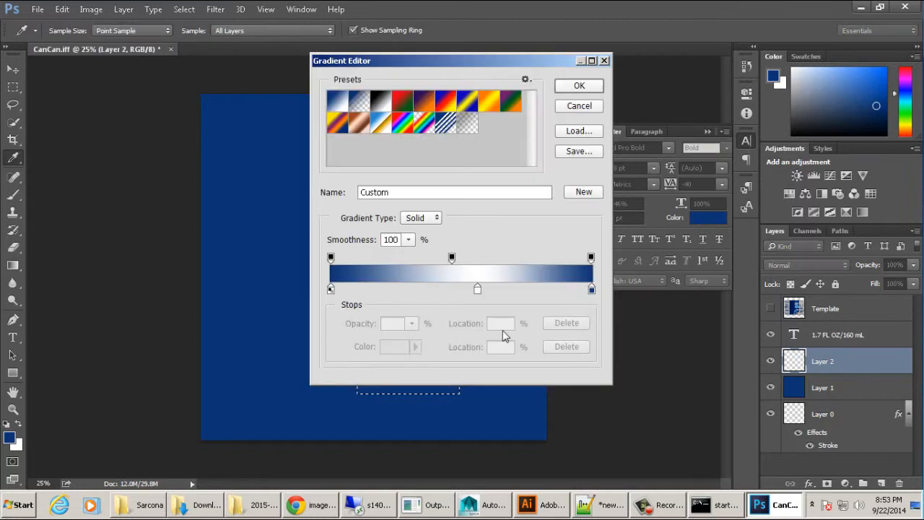
click(459, 289)
click(395, 347)
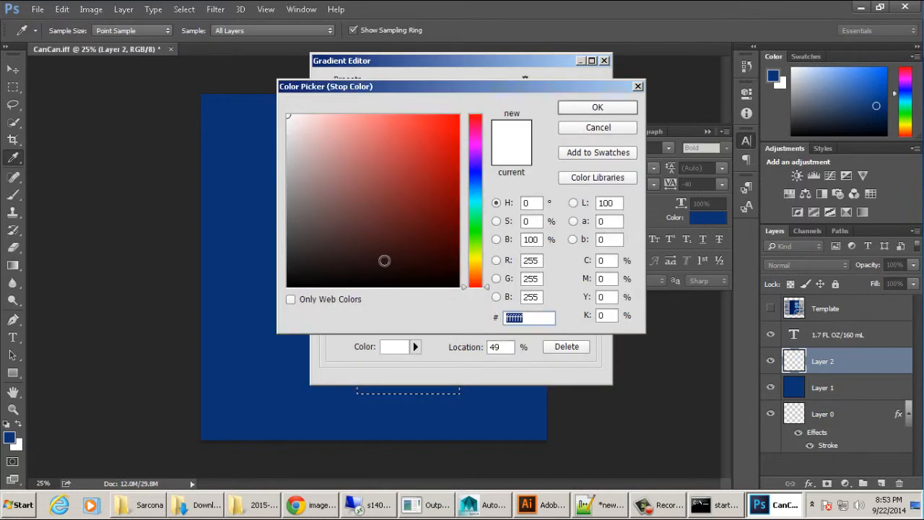
click(254, 257)
click(383, 187)
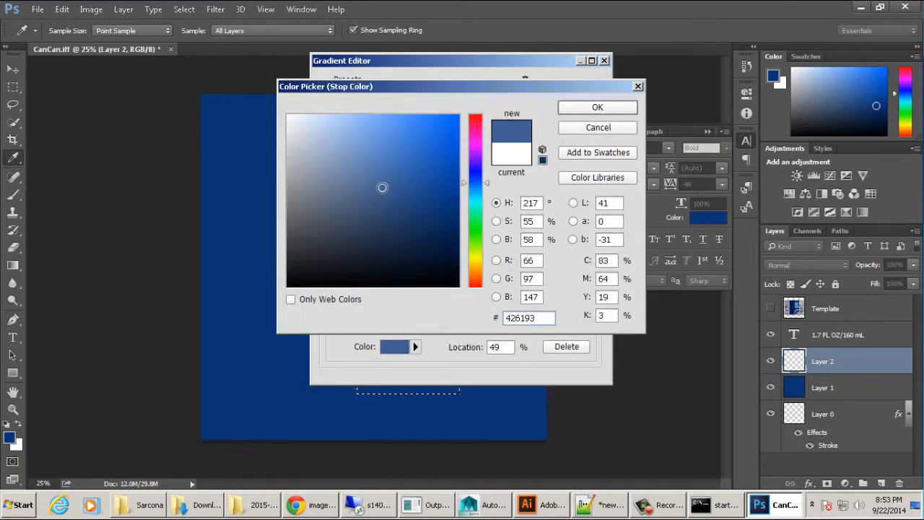
click(384, 168)
click(561, 107)
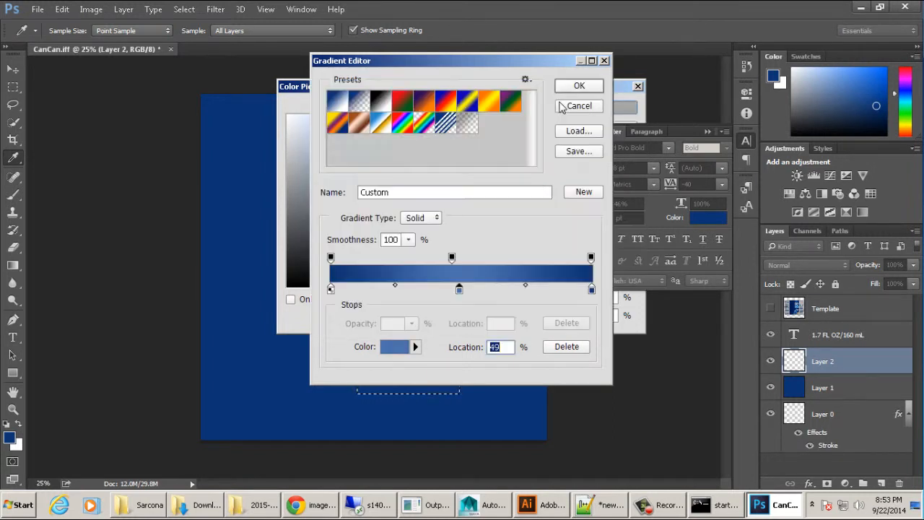
click(579, 85)
- Apply the linear gradient horizontally across the full width of the rectangular selection and deselect
drag(363, 293, 458, 291)
key(ctrl+d)
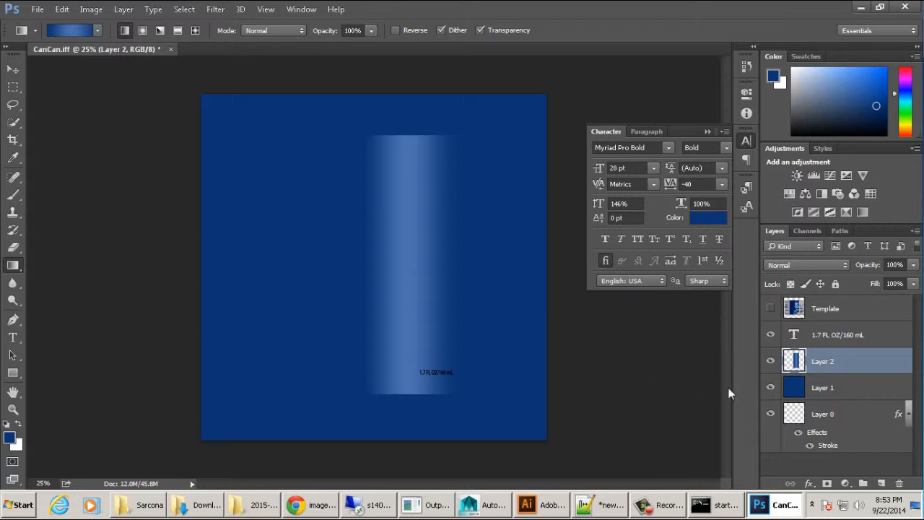
- Create a text box on the upper part of the gradient strip containing the letter G at 214 pt
key(t)
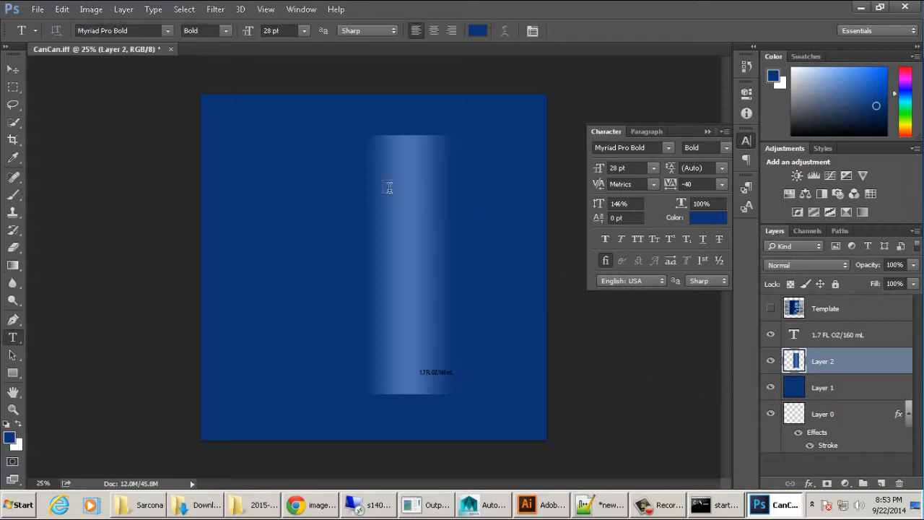
drag(381, 183, 452, 243)
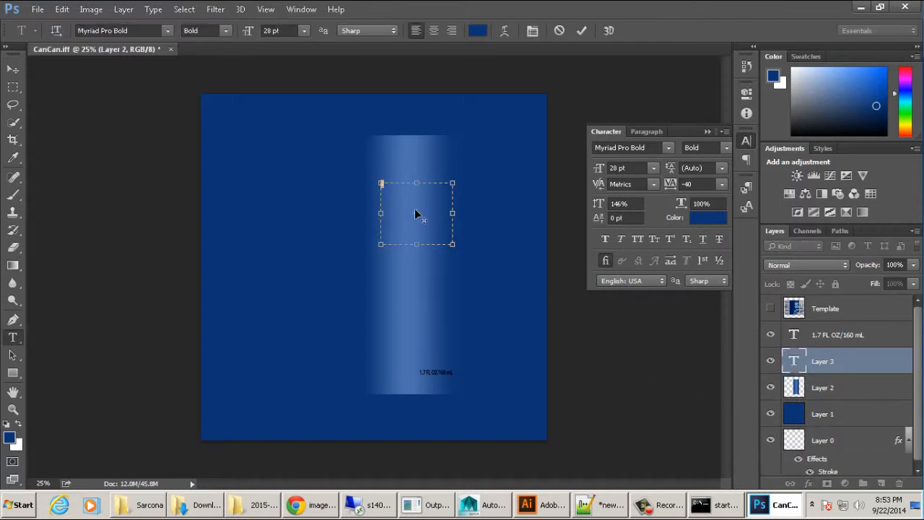
drag(599, 168, 655, 165)
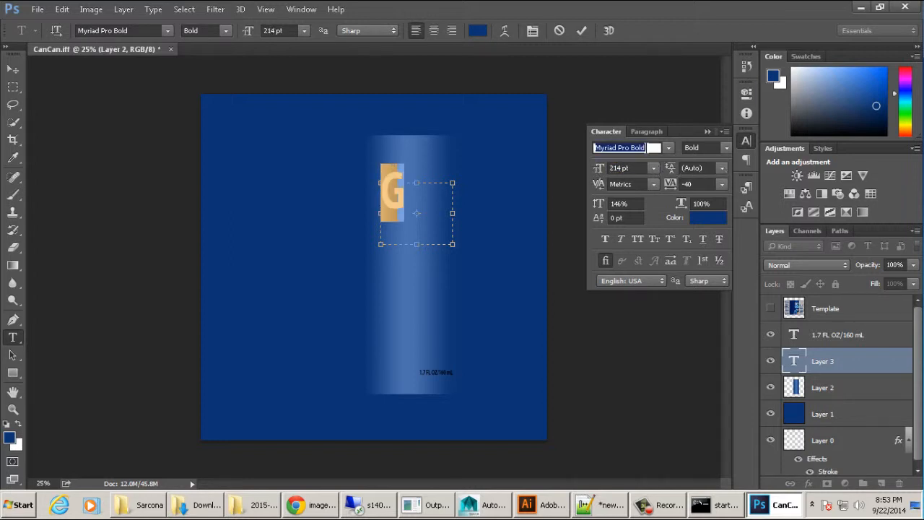
- Change the letter G's font to Nueva Std Condensed
key(Down)
key(Down)
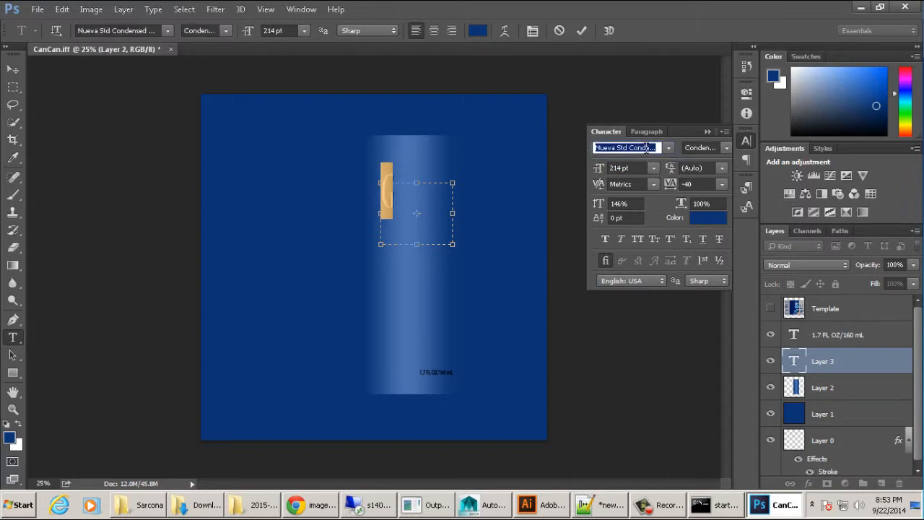
key(Up)
click(646, 147)
- Set the letter G's vertical scale to 100% and its tracking to 0
click(605, 207)
text(100)
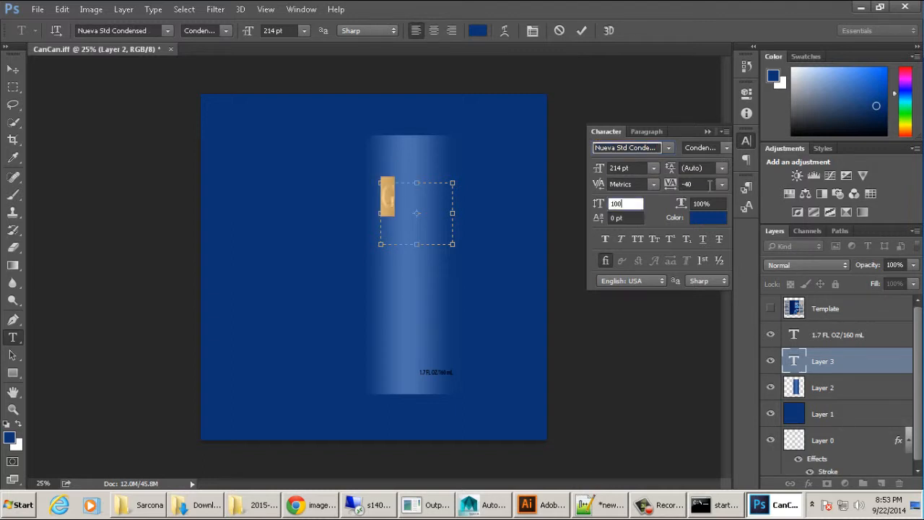
key(shift+Tab)
text(100)
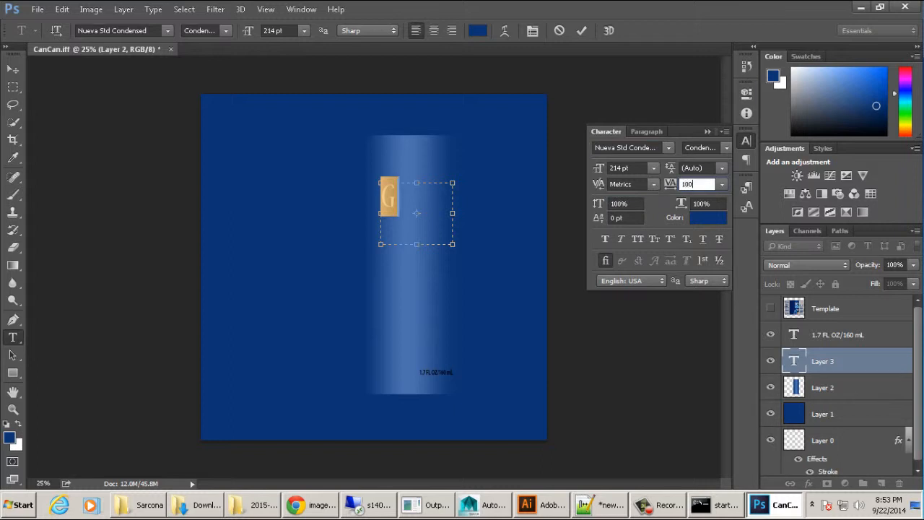
key(BackSpace)
key(BackSpace)
key(BackSpace)
text(0)
key(Return)
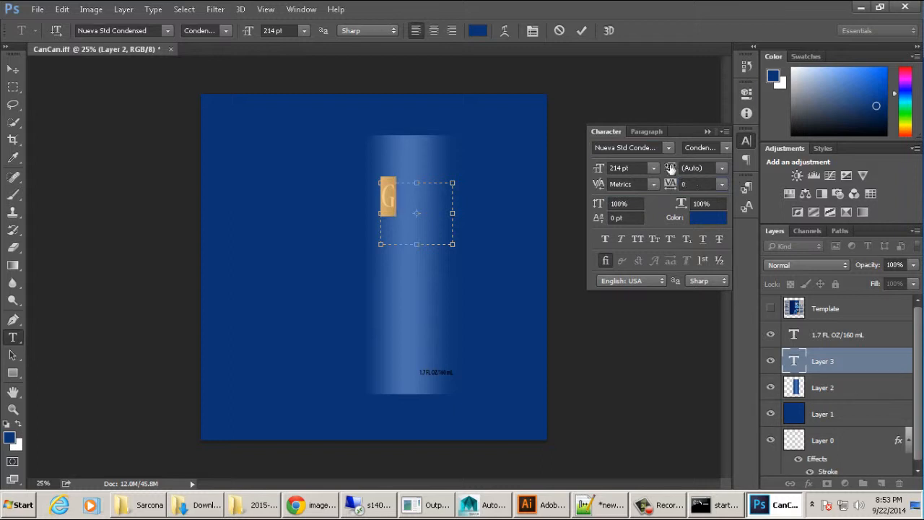
- Enlarge the letter G to 336 pt and set its font style to Bold
drag(603, 170, 689, 171)
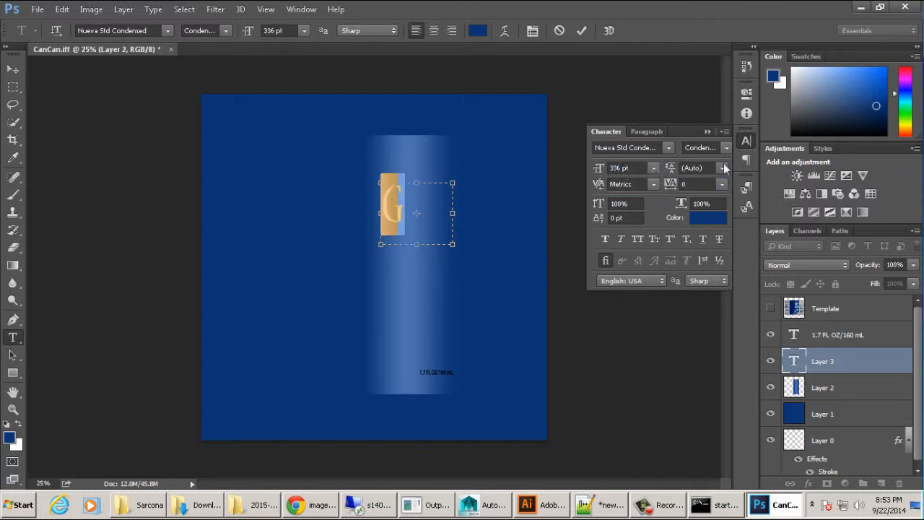
click(722, 148)
click(698, 215)
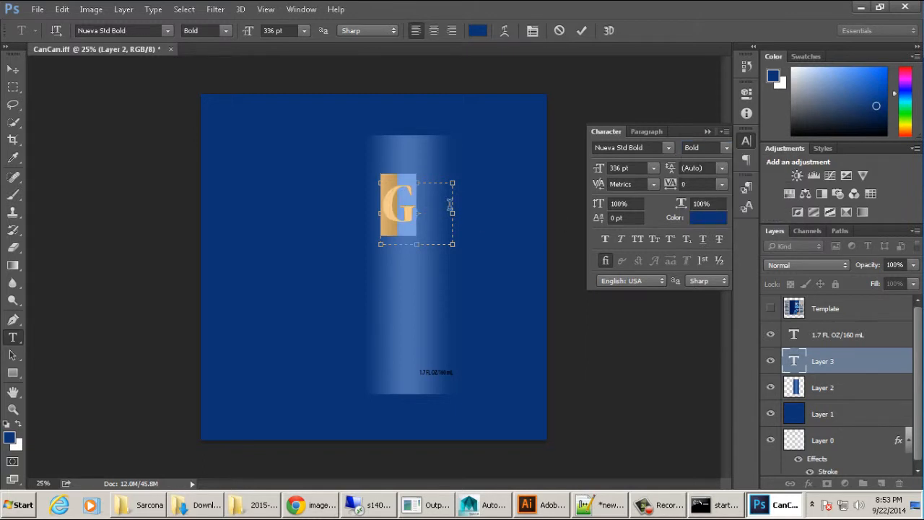
- Scale the letter G to about 306% and move it over the upper half of the gradient strip
click(13, 68)
key(ctrl+t)
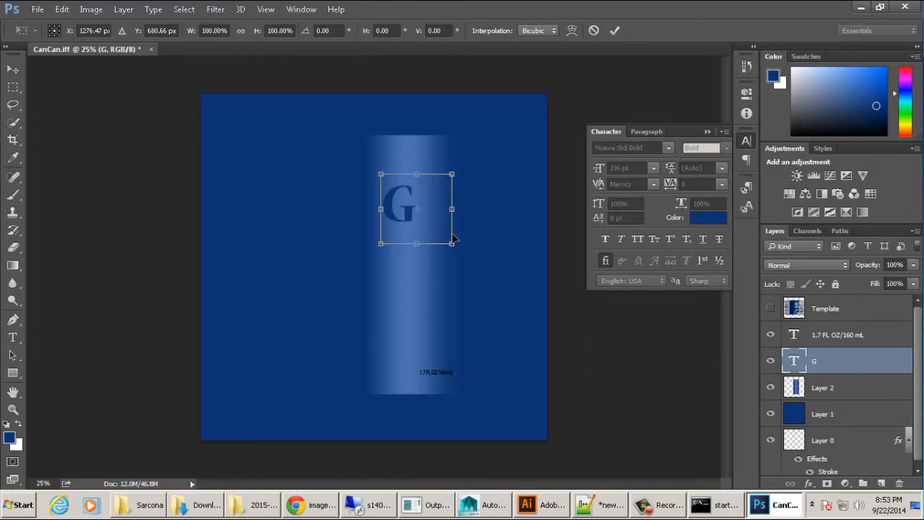
drag(454, 241, 600, 386)
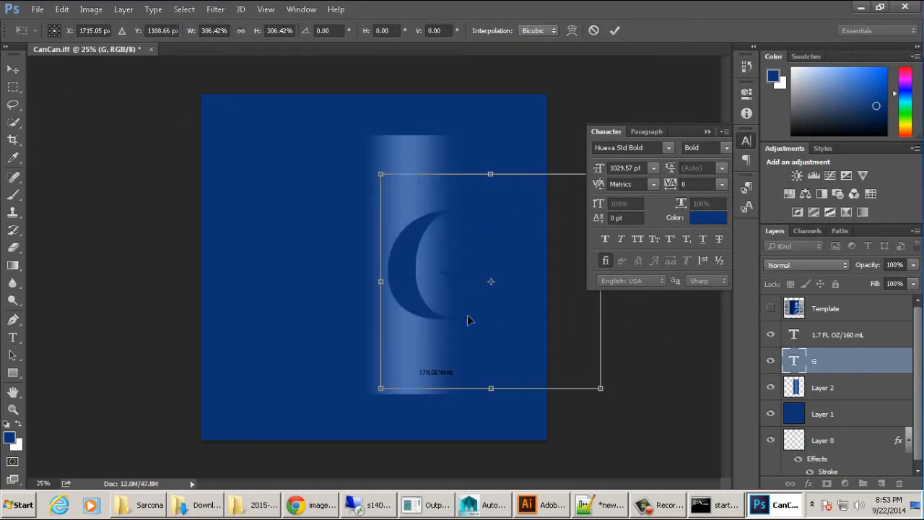
drag(467, 314, 397, 261)
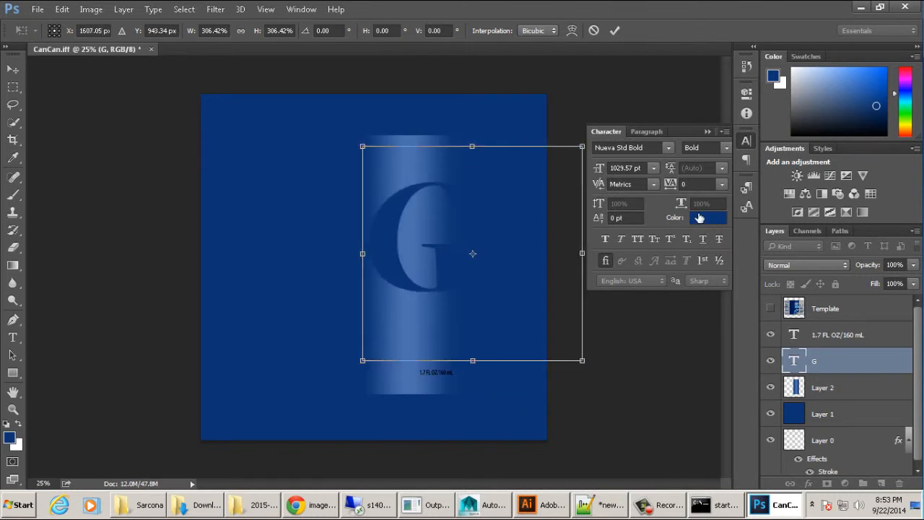
key(Return)
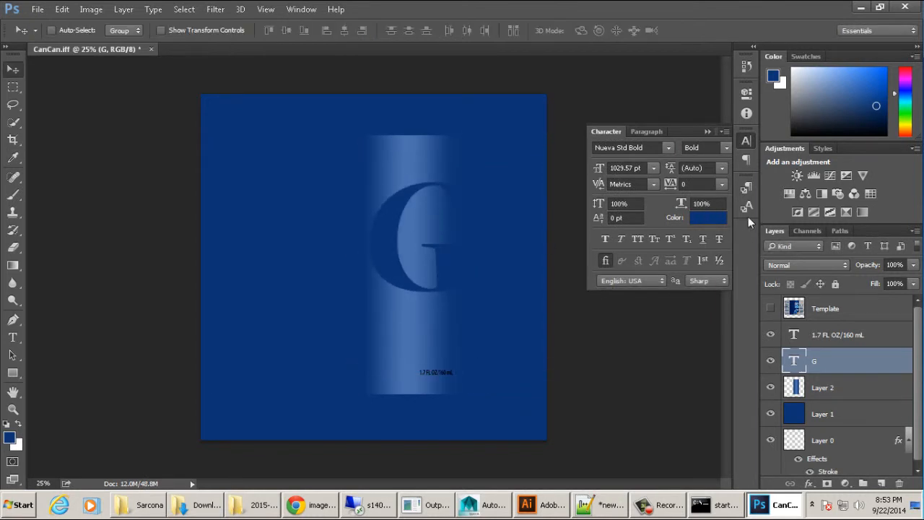
- Change the letter G's text colour to white (#ffffff)
click(707, 217)
drag(310, 124, 285, 108)
drag(380, 86, 679, 86)
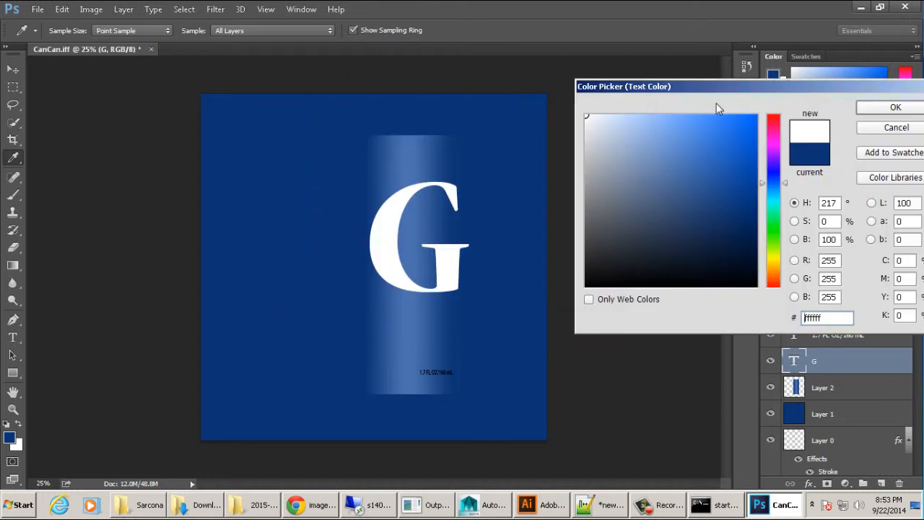
click(868, 110)
- Slant the letter G to fit the gradient strip, at about 81% width, 120% height, -22° rotation and -8° horizontal skew
key(ctrl+t)
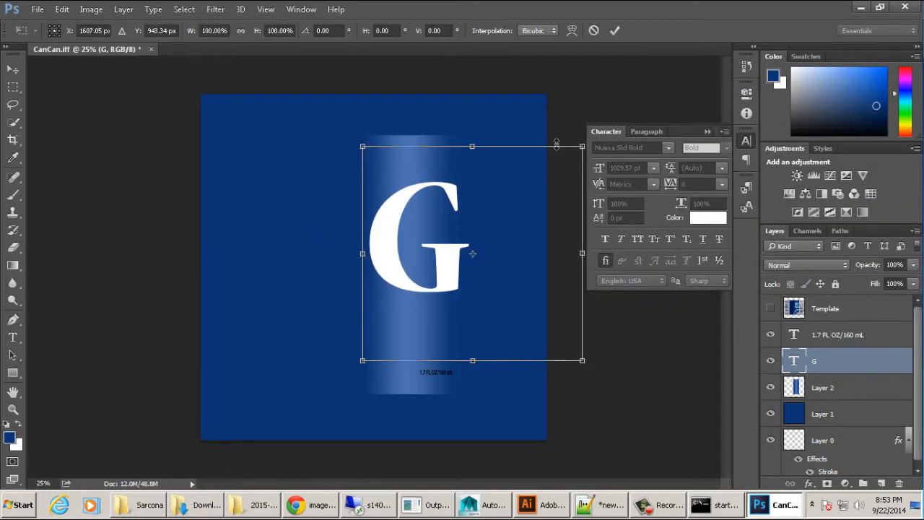
ctrl+shift+drag(582, 148, 540, 109)
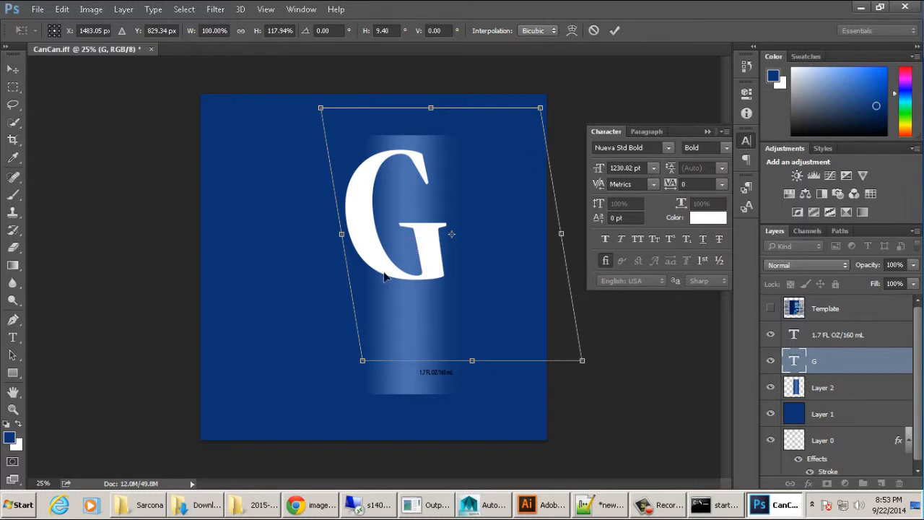
mouse_move(363, 361)
ctrl+shift+mouse_down()
mouse_move(370, 367)
mouse_move(367, 360)
ctrl+shift+mouse_up()
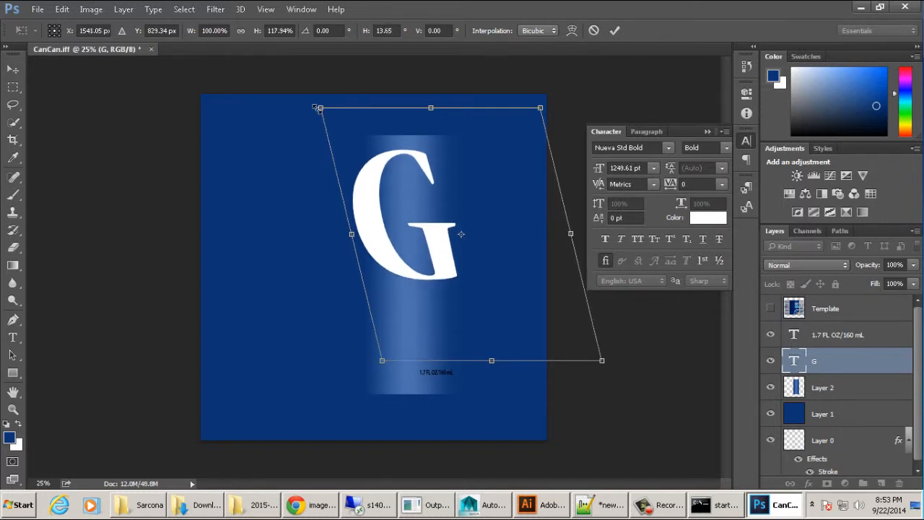
ctrl+shift+drag(323, 108, 344, 142)
ctrl+shift+drag(601, 360, 568, 327)
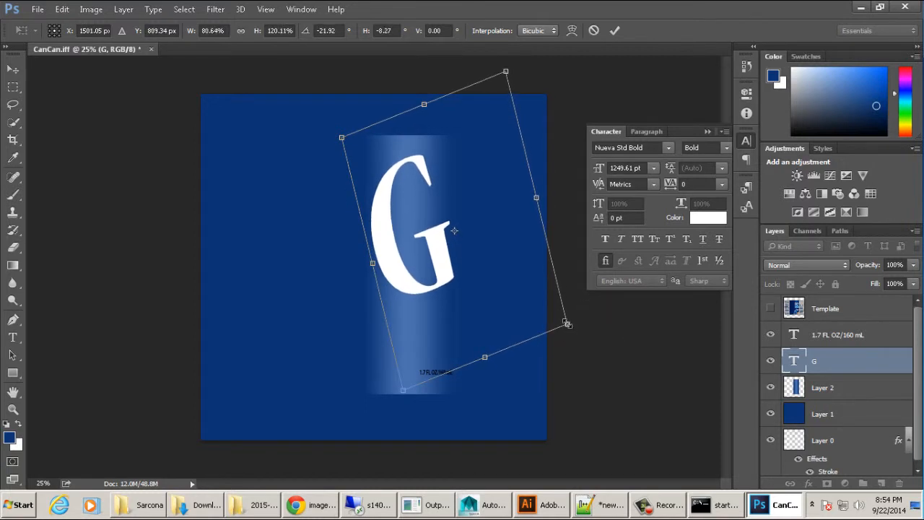
key(Escape)
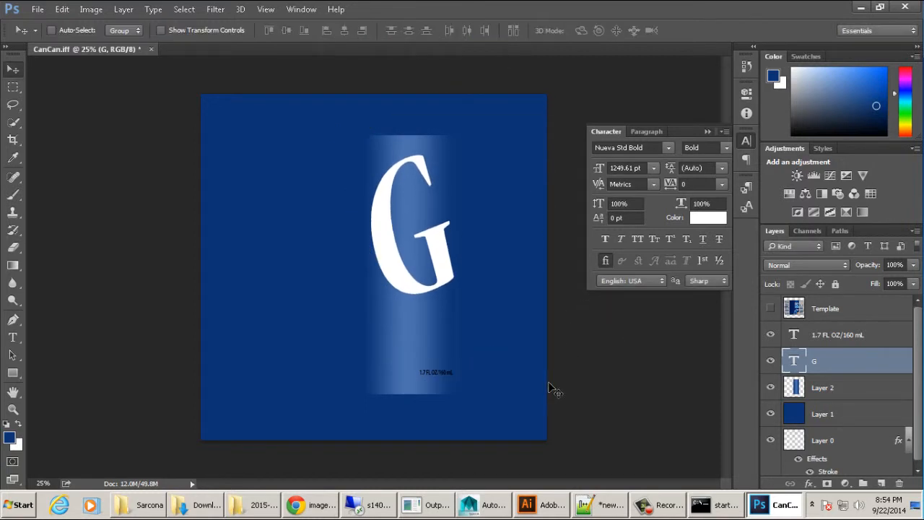
- Show the Template layer, raise its opacity to 100% to examine the reference label, and hide it again
click(771, 308)
click(771, 308)
click(770, 308)
click(825, 308)
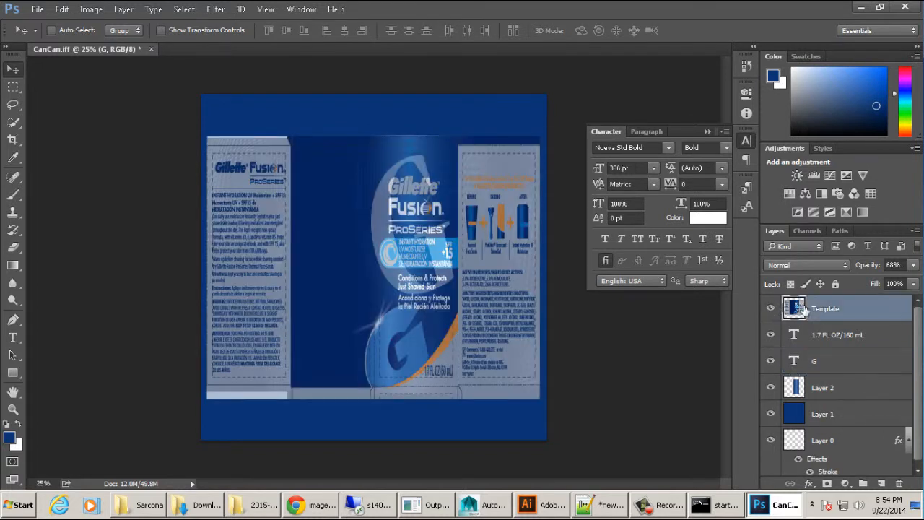
mouse_move(913, 265)
mouse_down()
mouse_move(892, 280)
mouse_move(914, 280)
mouse_up()
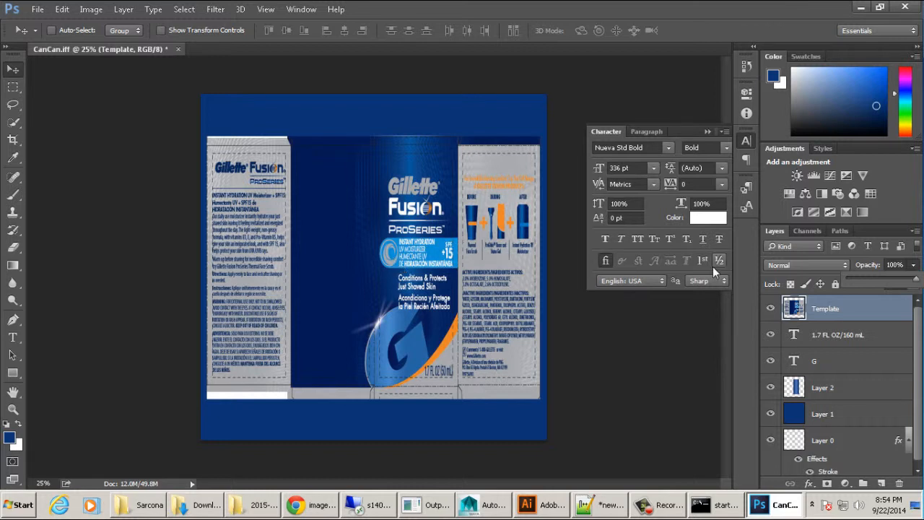
click(770, 308)
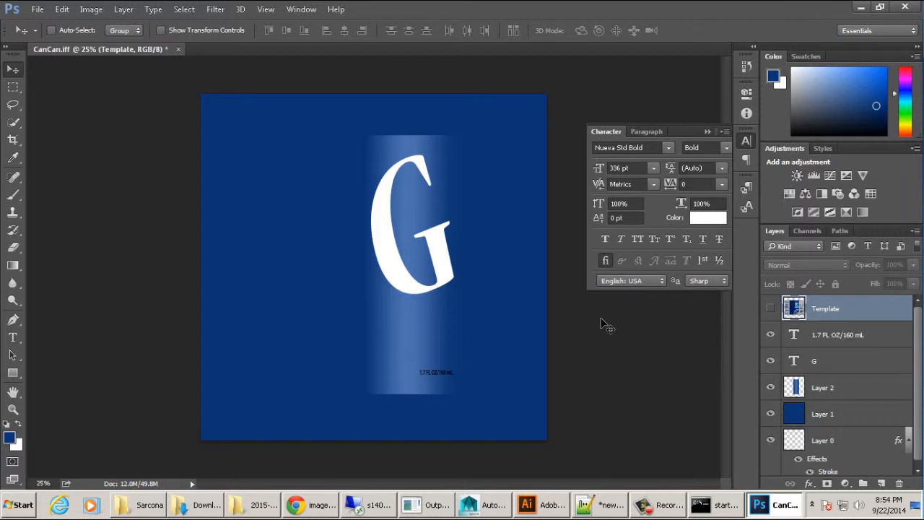
- Select a thin horizontal band across the canvas at the foot of the letter G and add a new layer beneath Template
key(b)
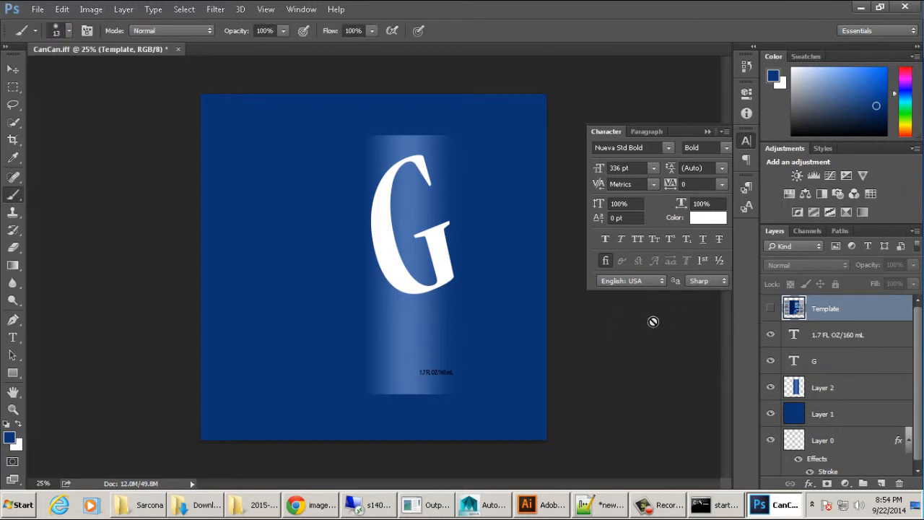
key(m)
drag(206, 291, 547, 313)
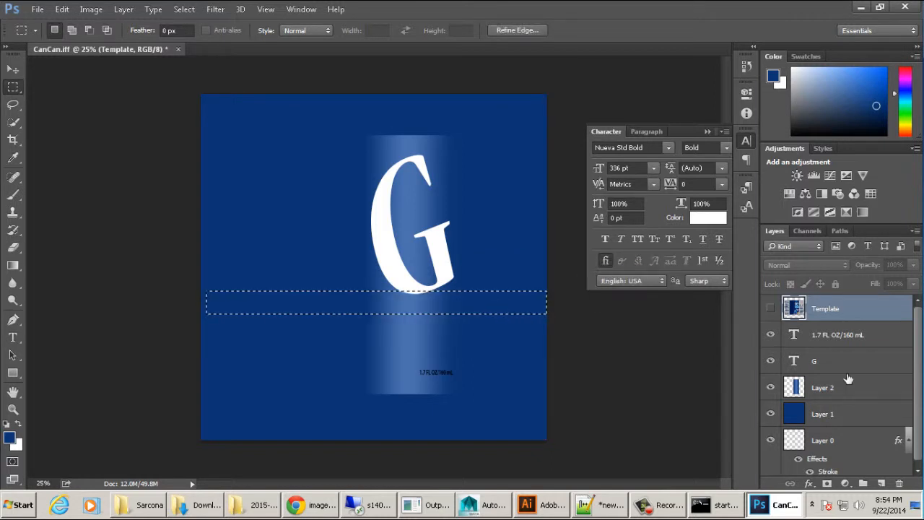
key(alt+bracketleft)
click(880, 483)
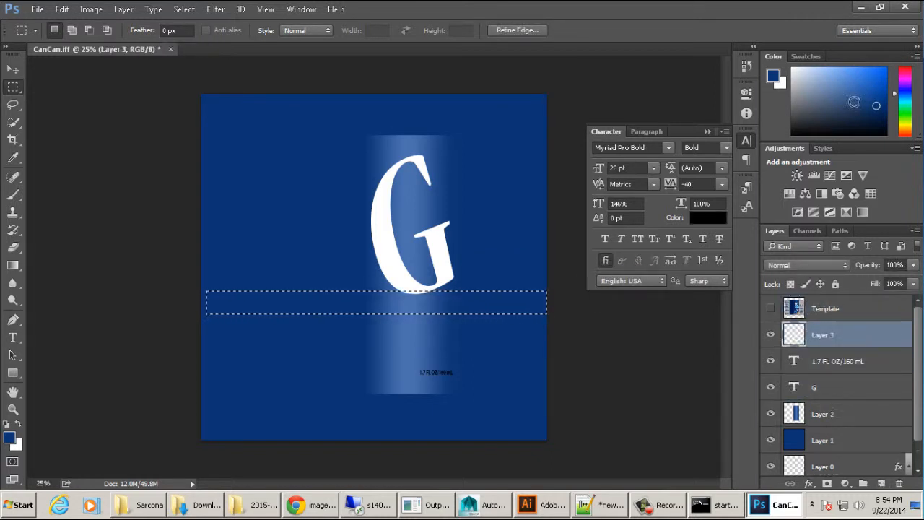
- Fill the selected band with bright orange, deselect it, and move its layer beneath the G text layer
drag(905, 94, 907, 134)
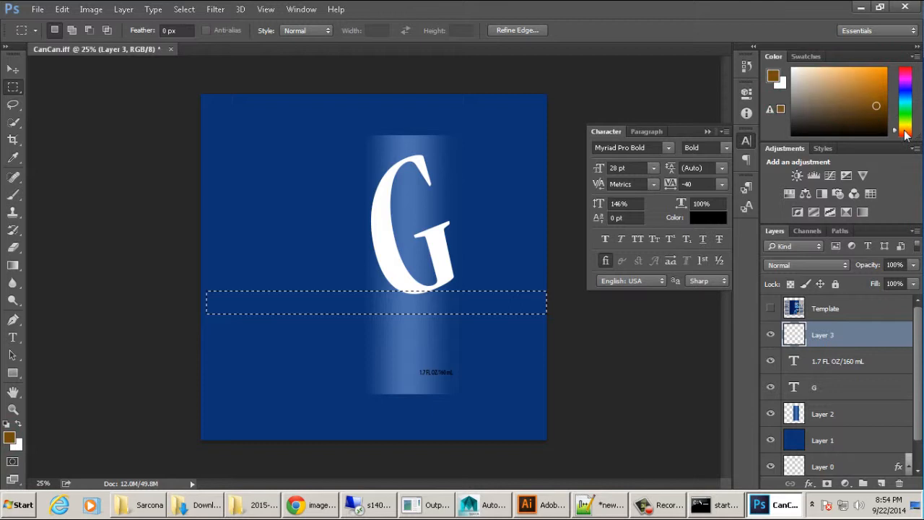
drag(877, 79, 882, 72)
key(alt+BackSpace)
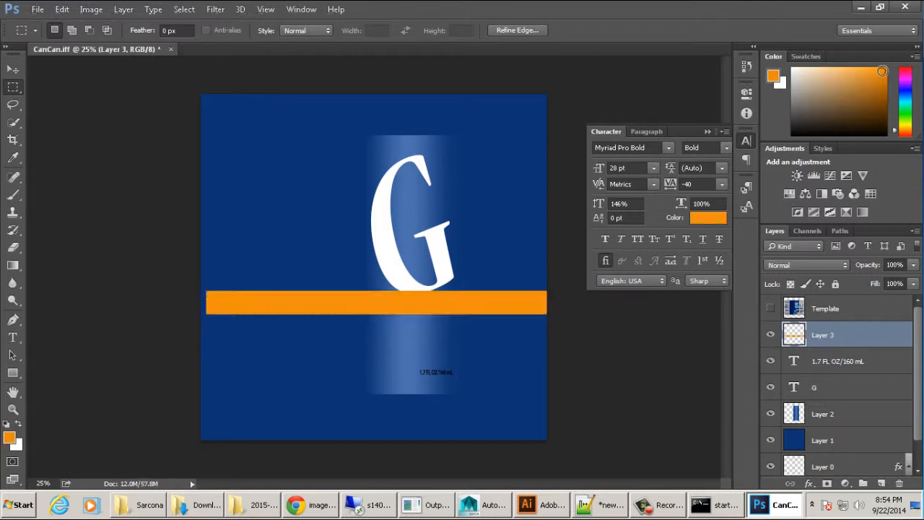
key(ctrl+d)
drag(838, 336, 837, 398)
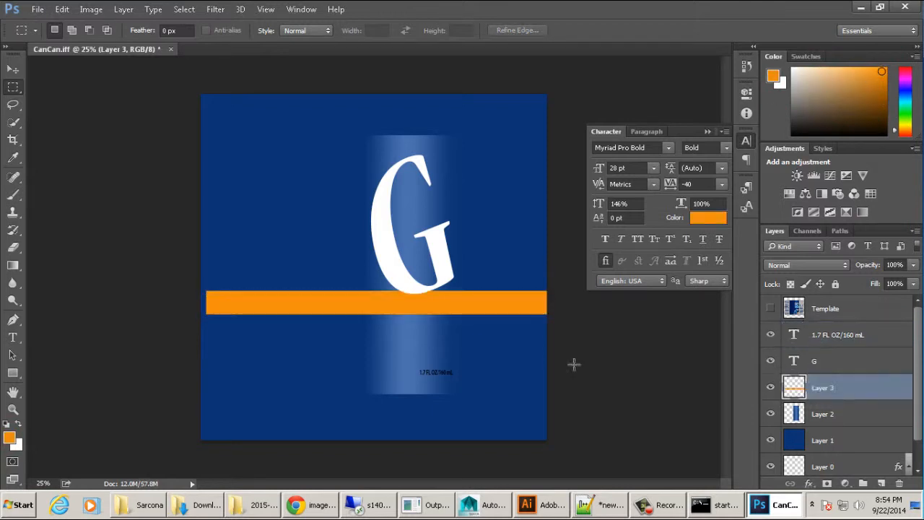
- Save the layered document as CanCan.psd in the project's sourceimages folder
key(ctrl+shift+s)
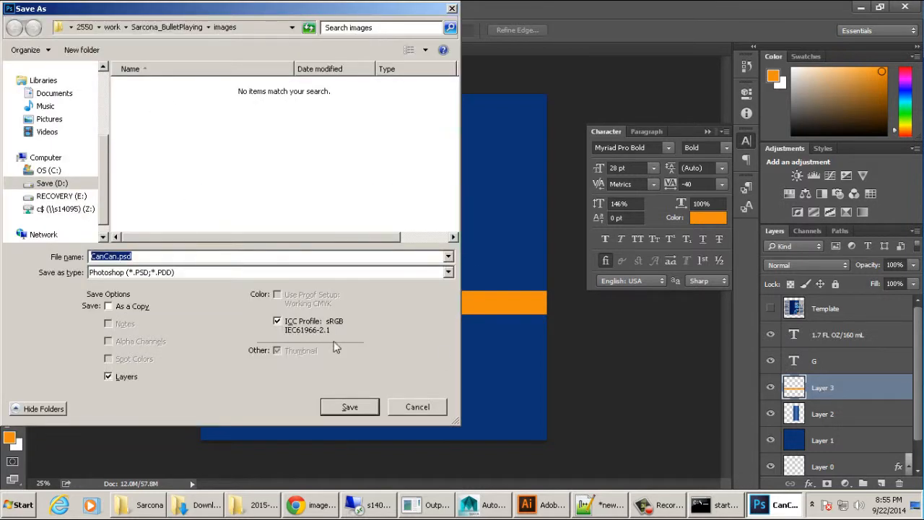
click(170, 28)
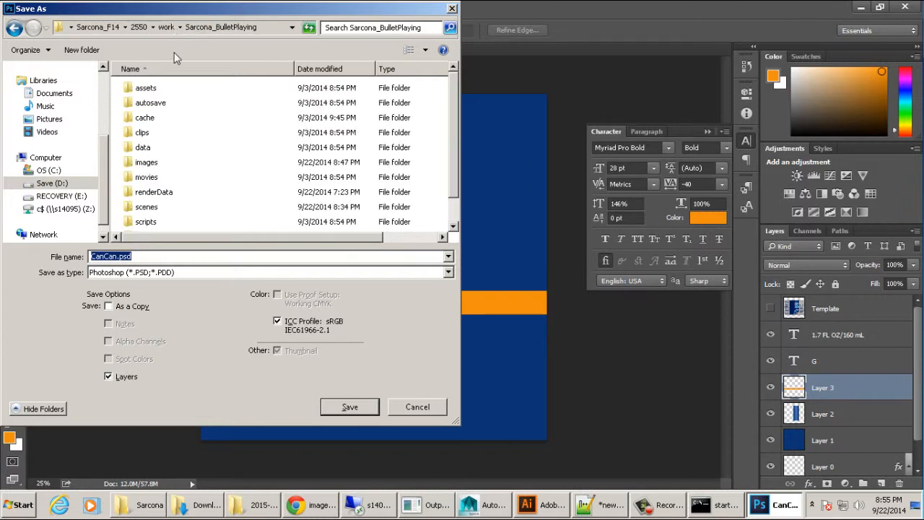
click(171, 209)
scroll(171, 208, down, 1)
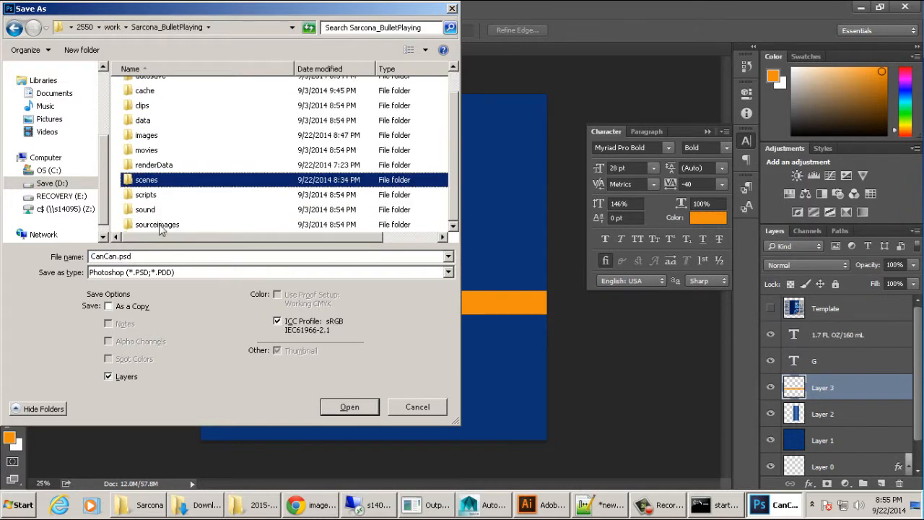
double_click(162, 224)
click(164, 254)
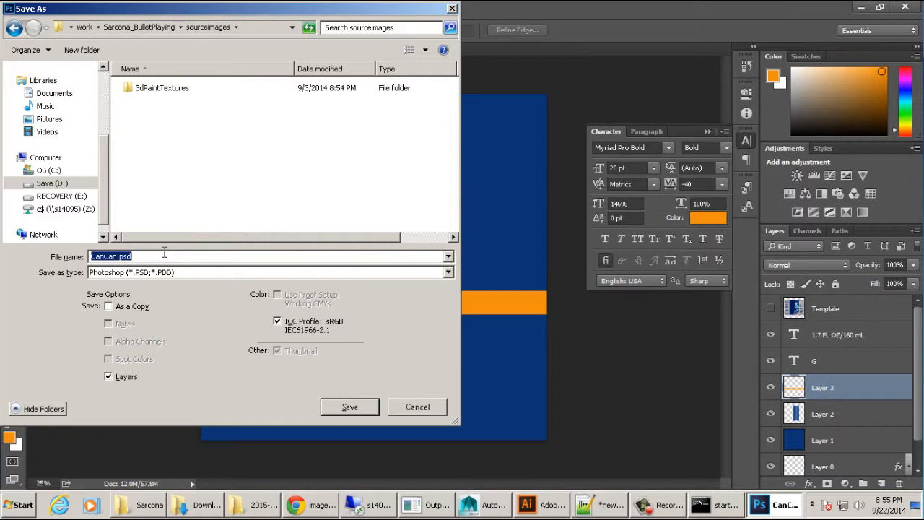
key(Return)
key(Return)
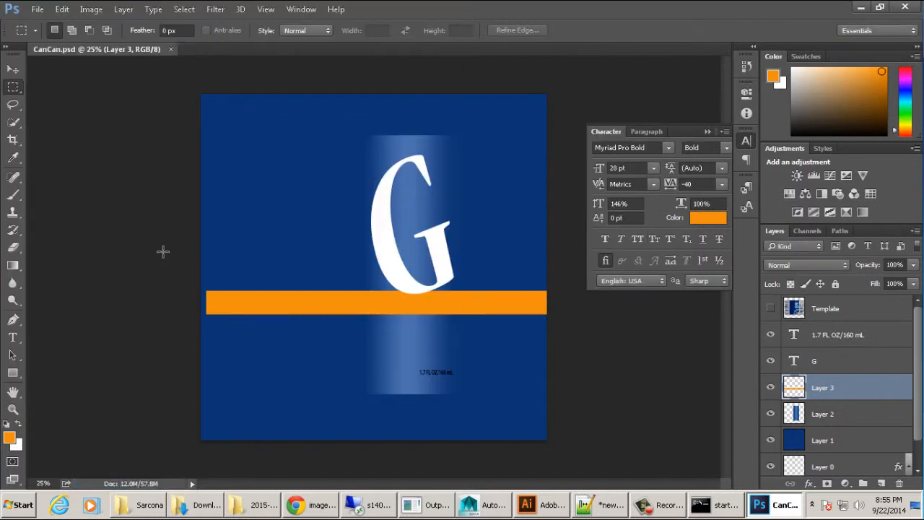
- Save a copy as CanCan_Texture.iff in the sourceimages folder, using IFF format with the Maya platform option
key(ctrl+shift+s)
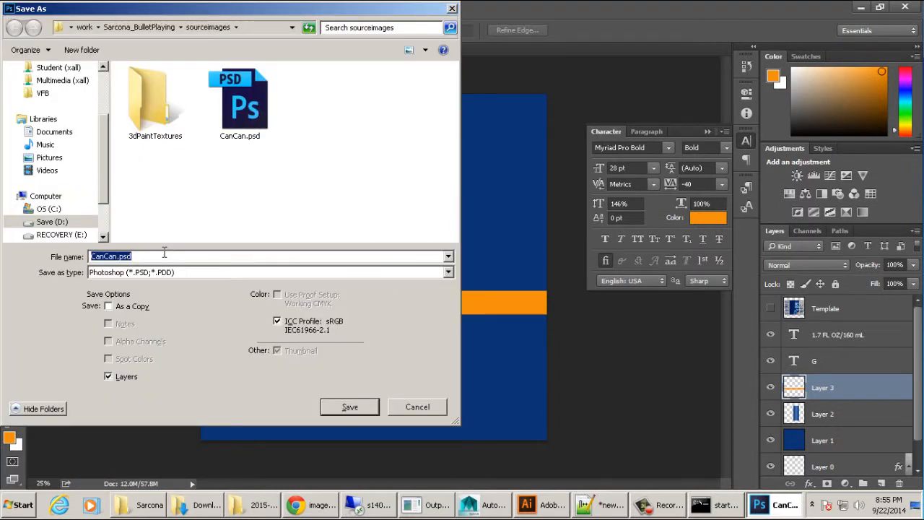
text(lCan)
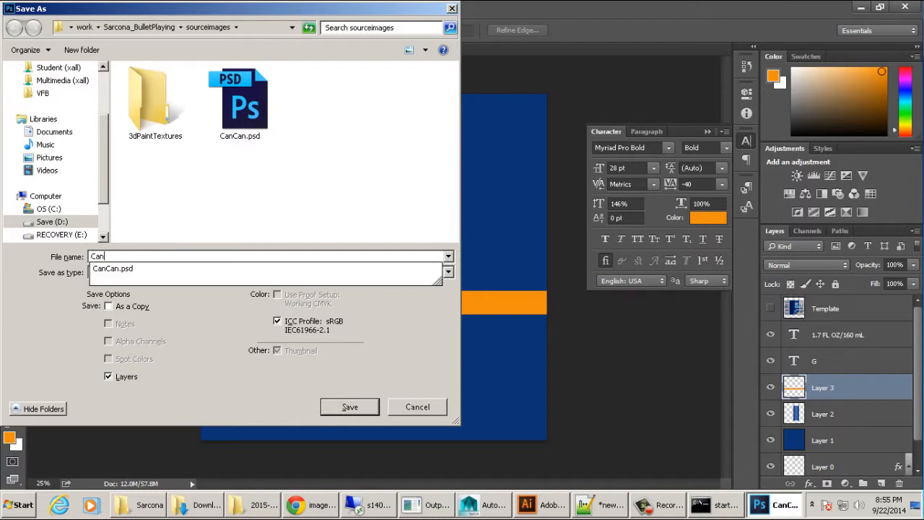
text(Can_Texture)
key(Tab)
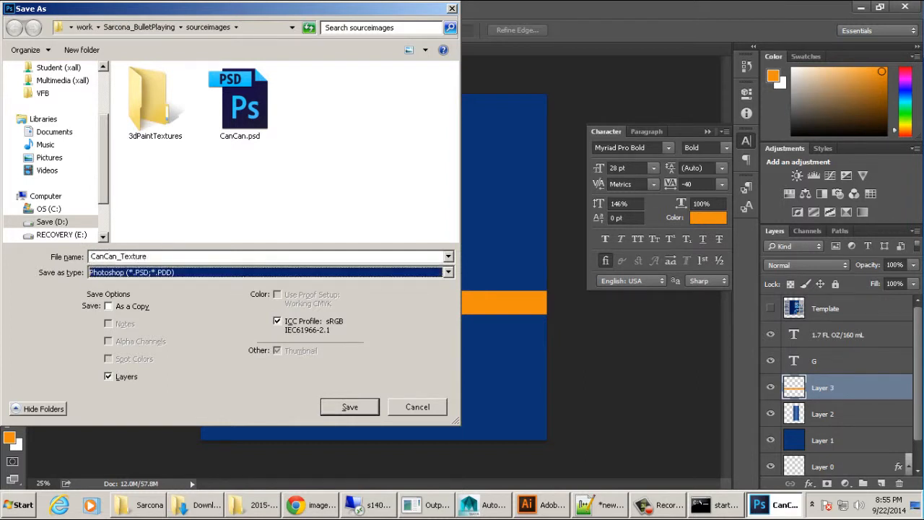
key(i)
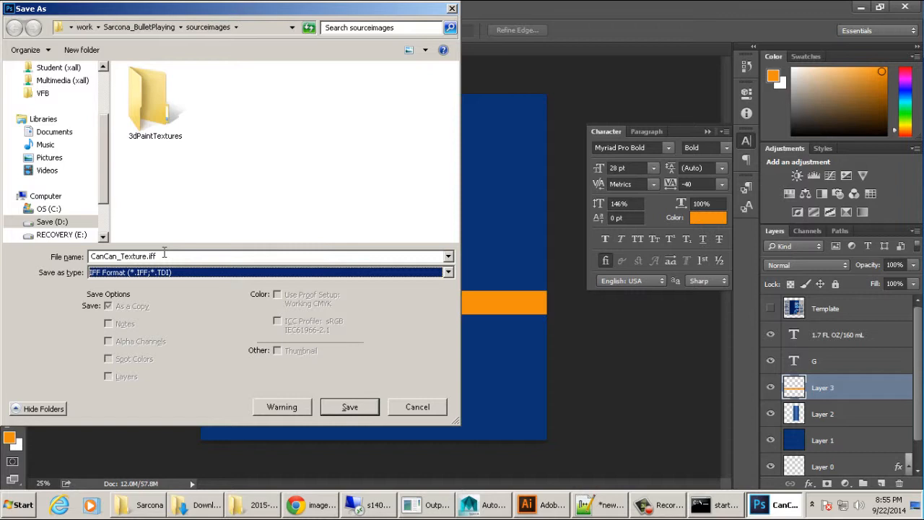
click(163, 254)
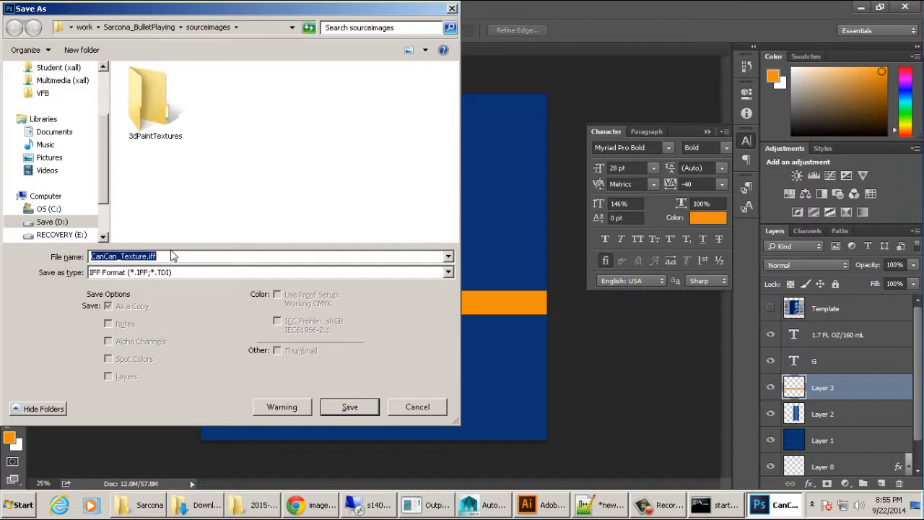
click(172, 256)
key(Return)
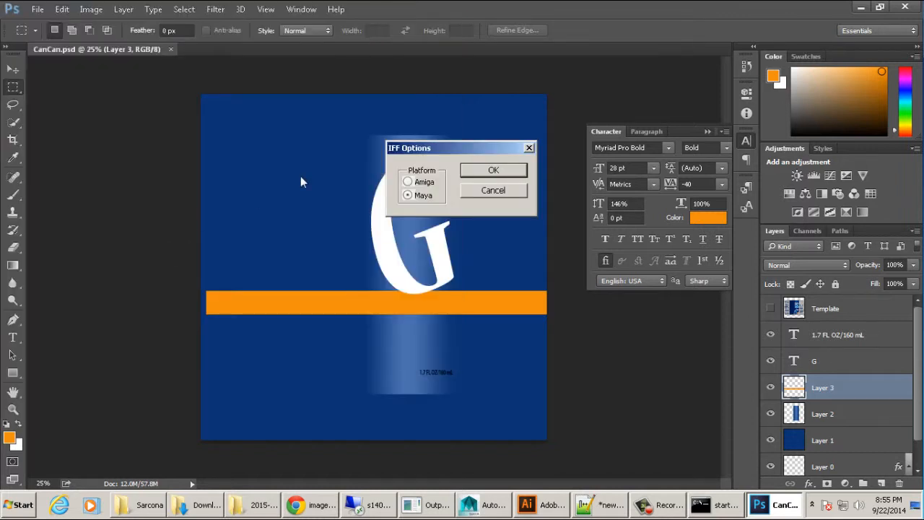
click(465, 191)
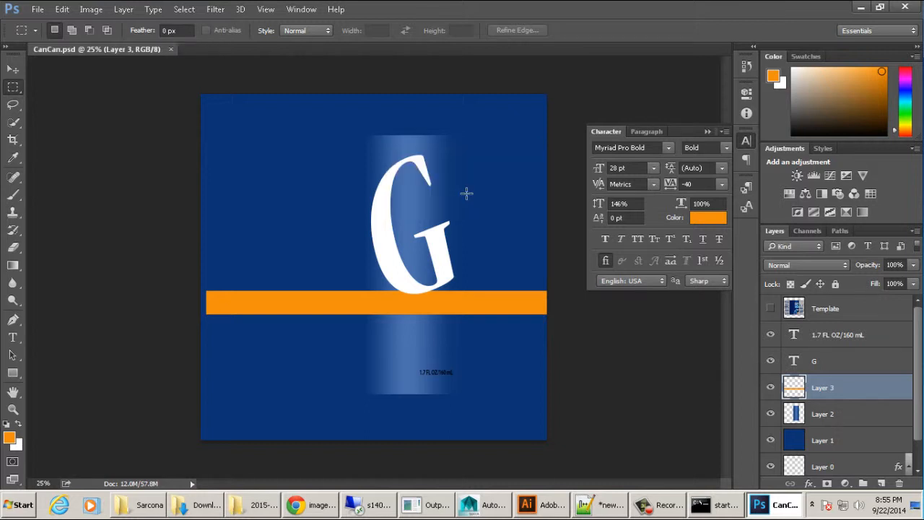
- Switch to Maya and assign a new Use Background material to the can cylinder with the Attribute Editor open
click(488, 503)
alt+drag(390, 219, 374, 235)
key(ctrl+a)
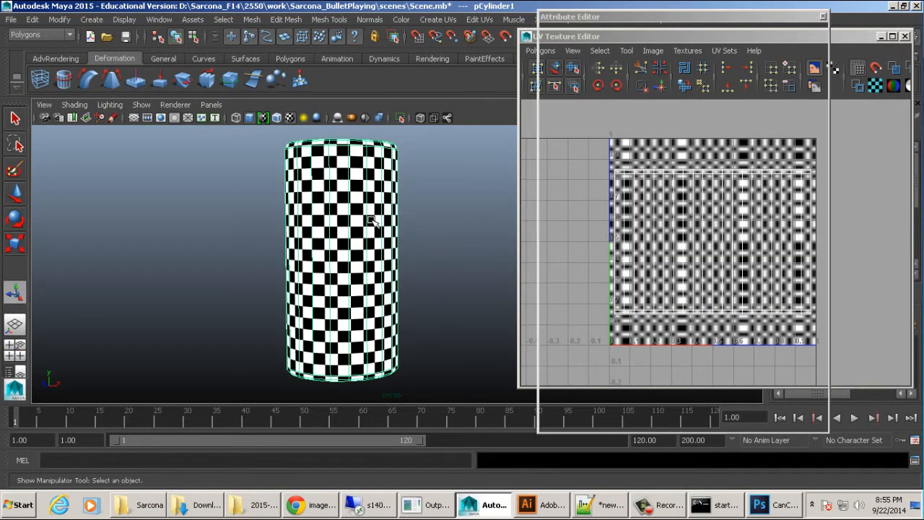
right_click(312, 200)
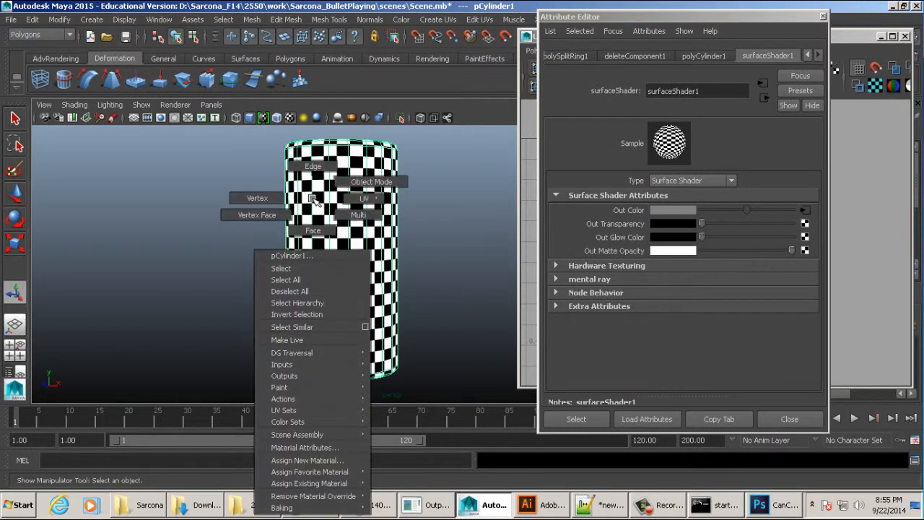
mouse_move(346, 470)
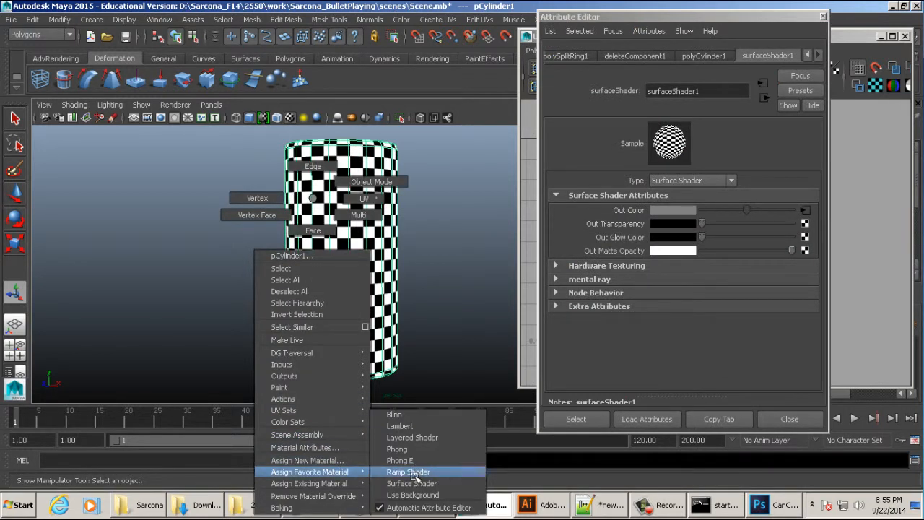
click(414, 493)
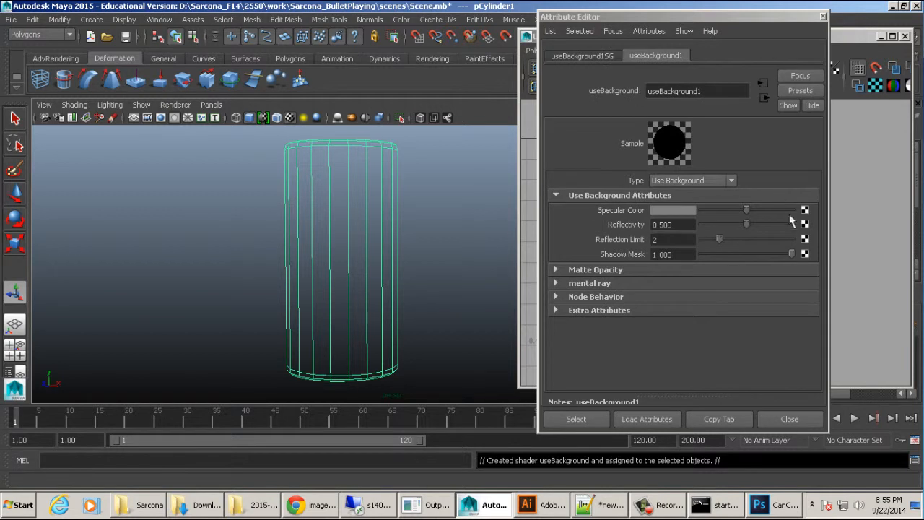
- Select the can cylinder and examine the attributes of its useBackground1 material
click(423, 216)
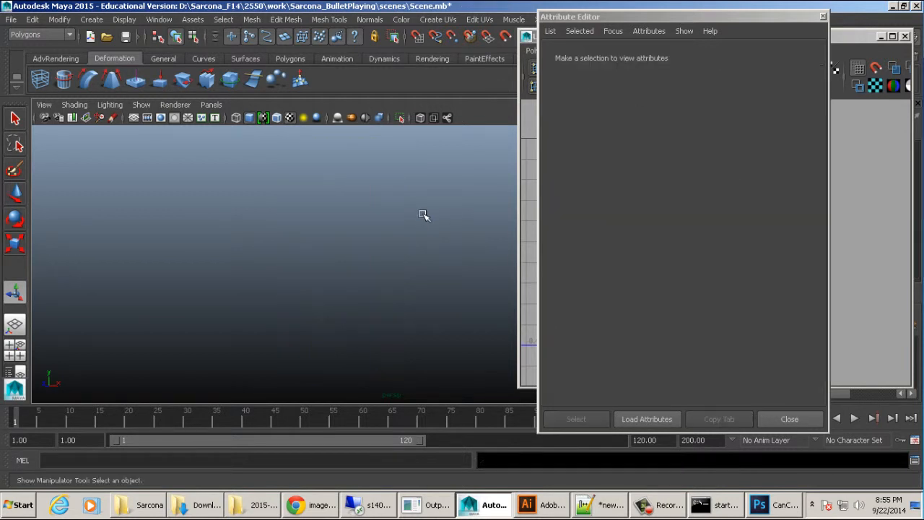
alt+drag(423, 217, 423, 300)
click(354, 256)
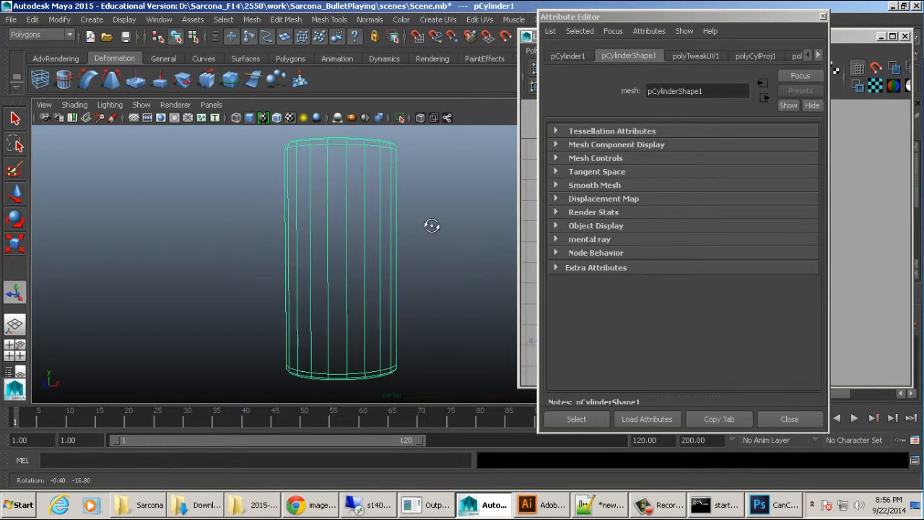
click(817, 56)
click(818, 55)
click(818, 55)
click(817, 56)
click(818, 56)
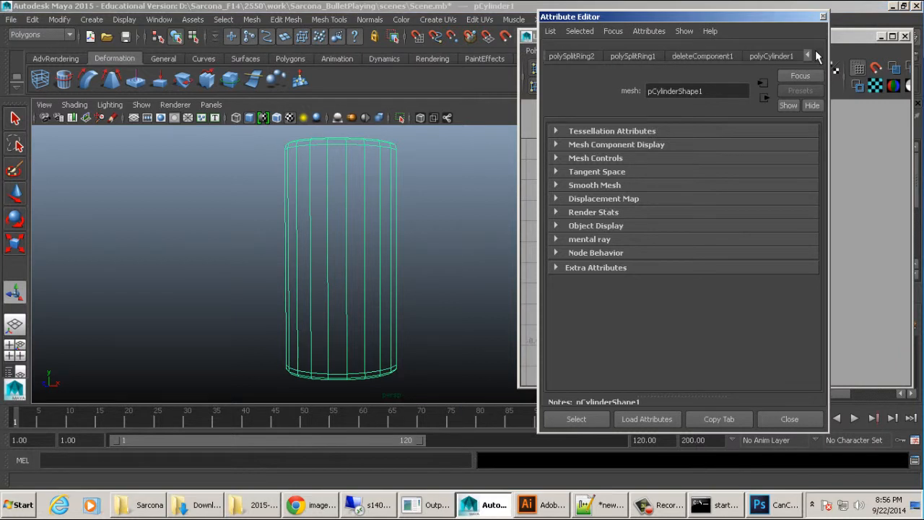
click(818, 56)
click(767, 56)
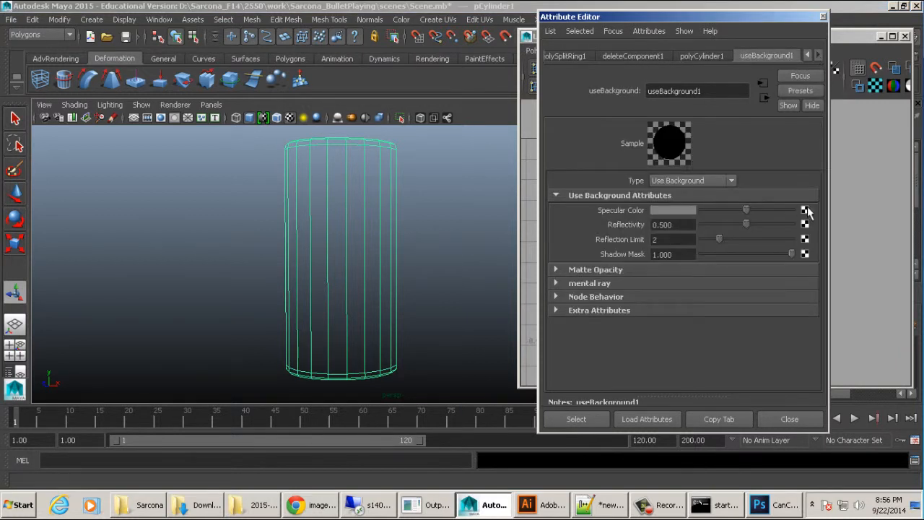
click(805, 210)
click(568, 172)
- Assign a new Surface Shader material to the selected can cylinder
key(space)
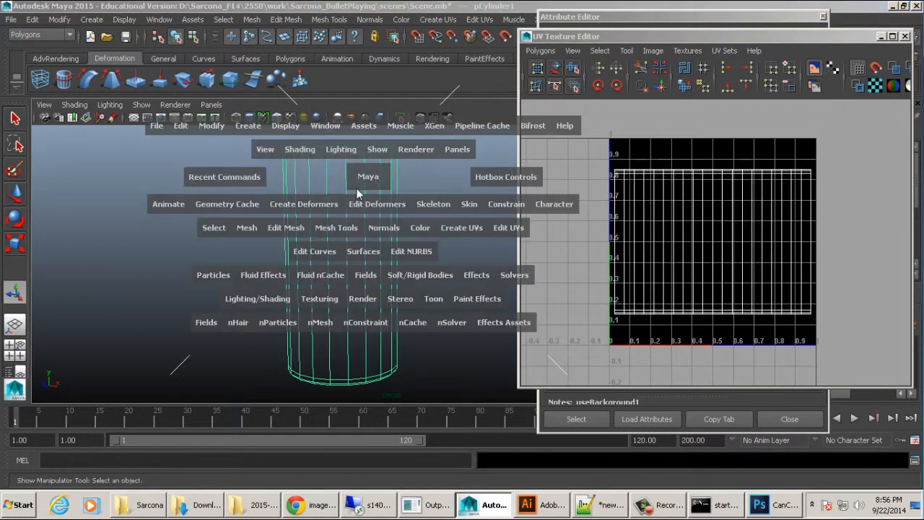
click(270, 301)
mouse_move(379, 237)
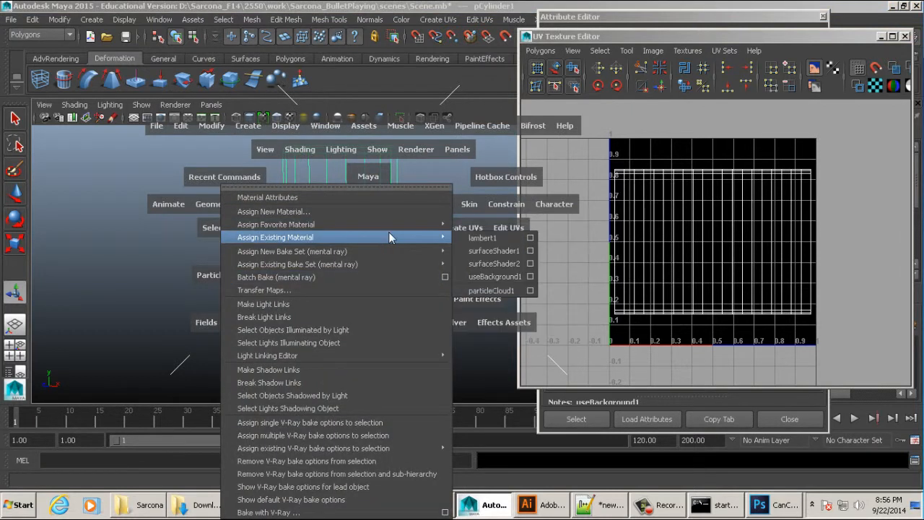
mouse_move(408, 225)
click(493, 303)
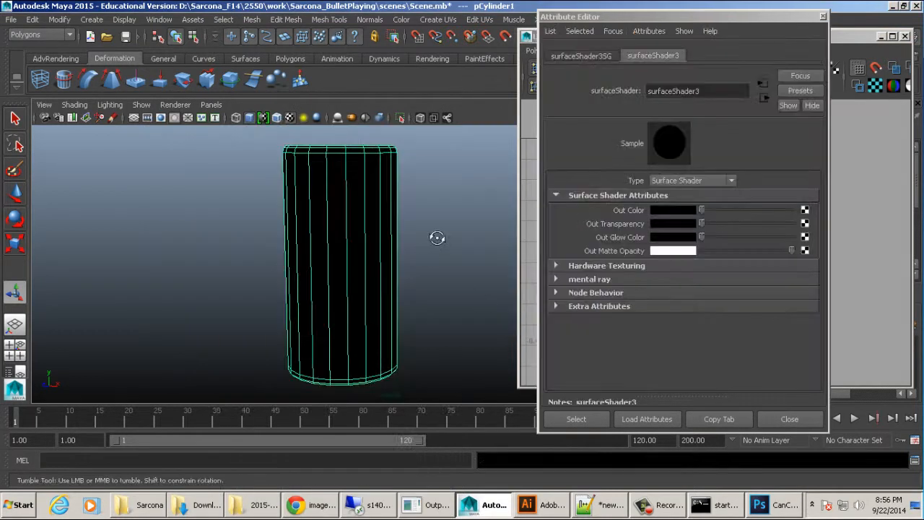
- Map the surface shader's Out Color to a File texture using CanCan_Texture.iff from the sourceimages folder
click(804, 211)
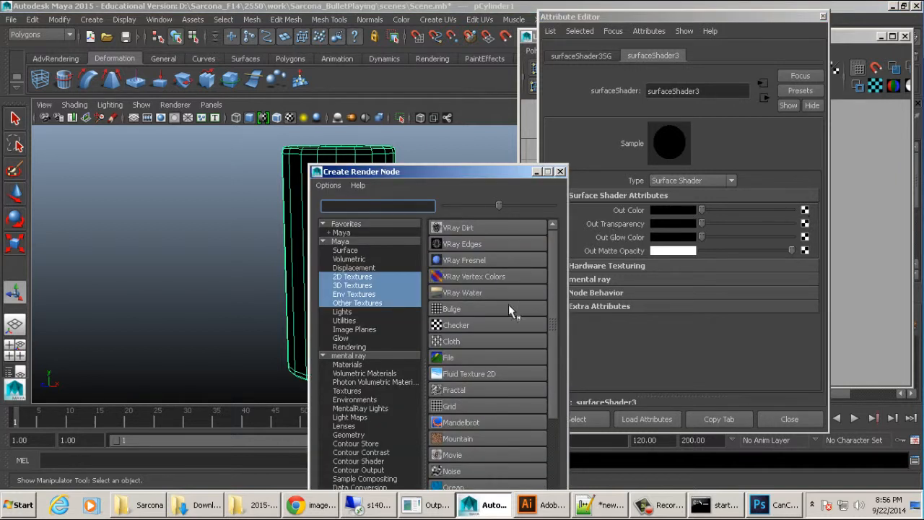
click(455, 356)
click(801, 247)
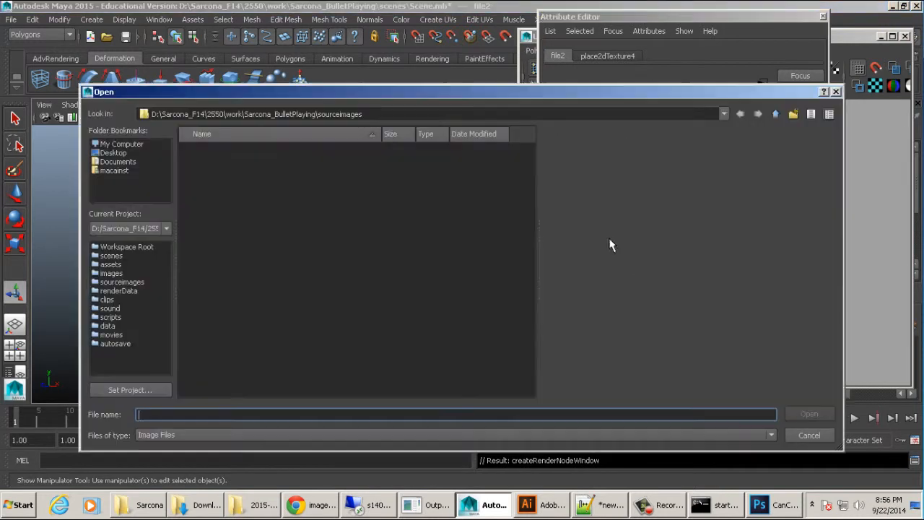
click(238, 170)
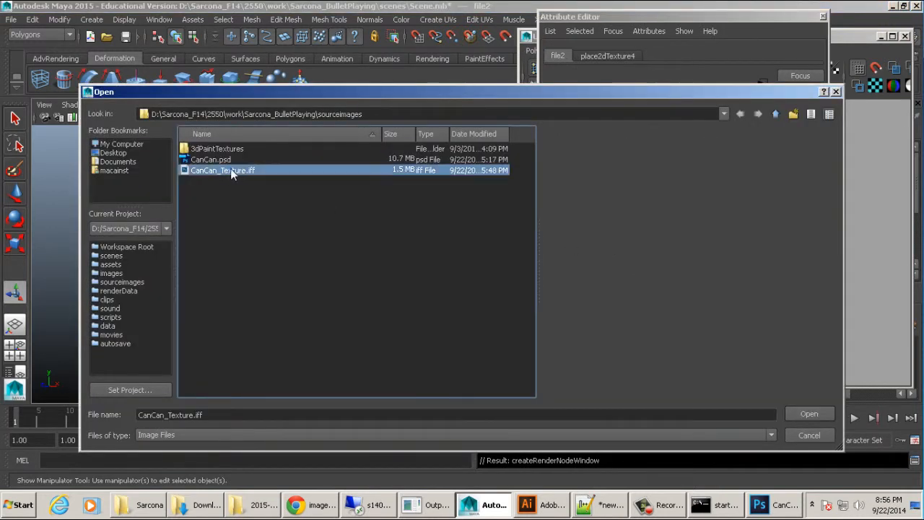
double_click(230, 171)
alt+drag(450, 255, 425, 253)
alt+middle_drag(423, 251, 428, 256)
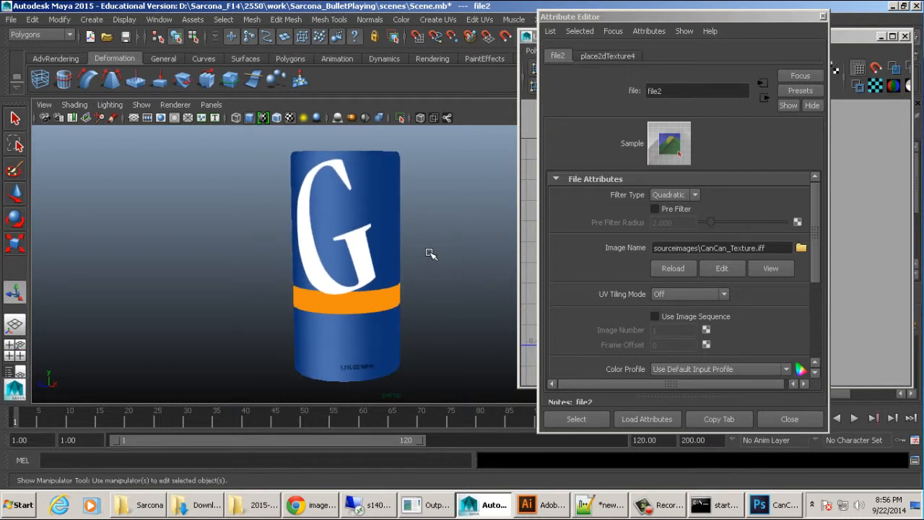
- Switch to Photoshop and hide the solid blue Layer 1 in CanCan.psd to expose the UV wireframe
click(765, 504)
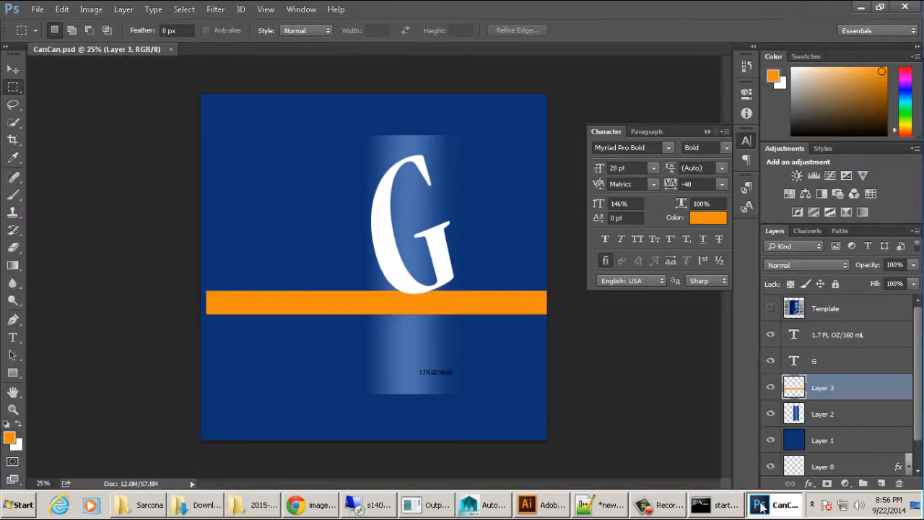
scroll(787, 454, down, 1)
scroll(782, 444, up, 1)
click(770, 440)
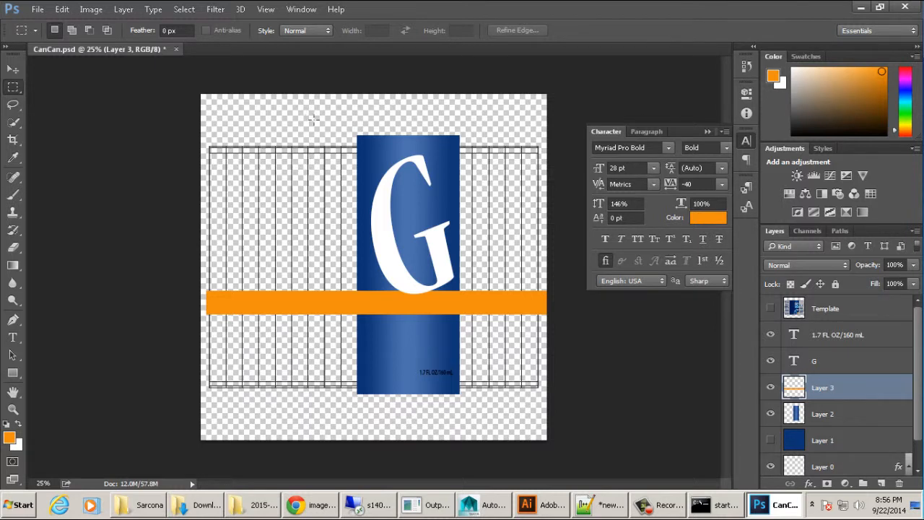
- Brush rough orange strokes on Layer 3, one above the UV wireframe and one inside it beside the blue panel
key(b)
mouse_move(268, 118)
mouse_down()
mouse_move(491, 108)
mouse_move(476, 113)
mouse_up()
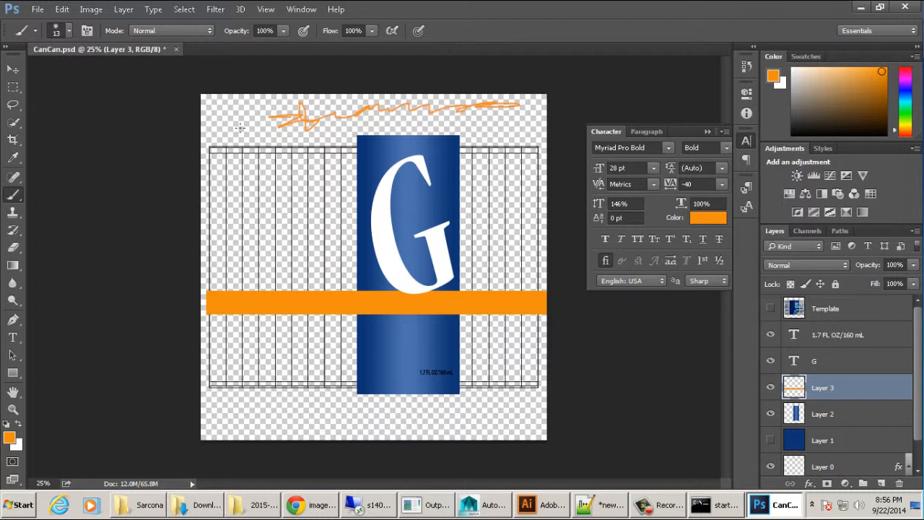
mouse_move(267, 206)
mouse_down()
mouse_move(343, 206)
mouse_move(300, 206)
mouse_up()
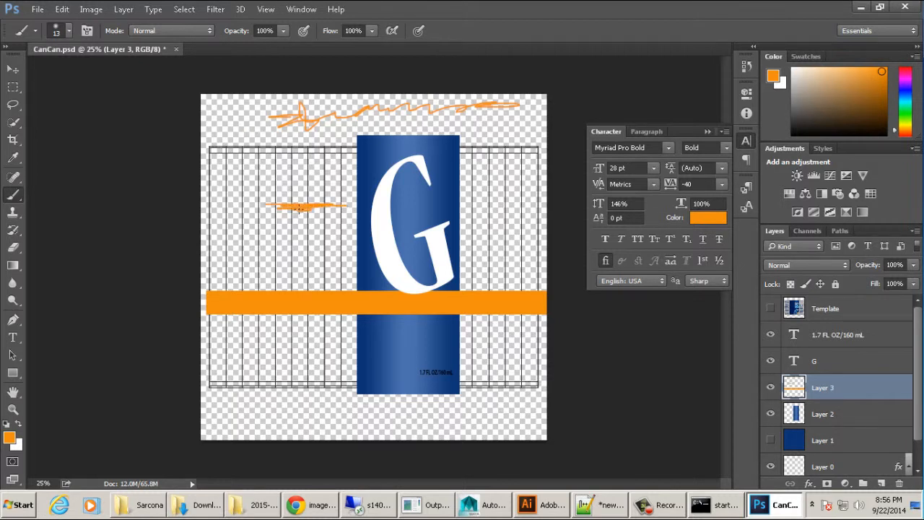
key(super)
key(super)
mouse_move(303, 209)
ctrl+mouse_down()
mouse_move(301, 218)
mouse_move(304, 207)
ctrl+mouse_up()
- Switch to Maya and set the file texture's Filter Type to Off
key(alt+Tab)
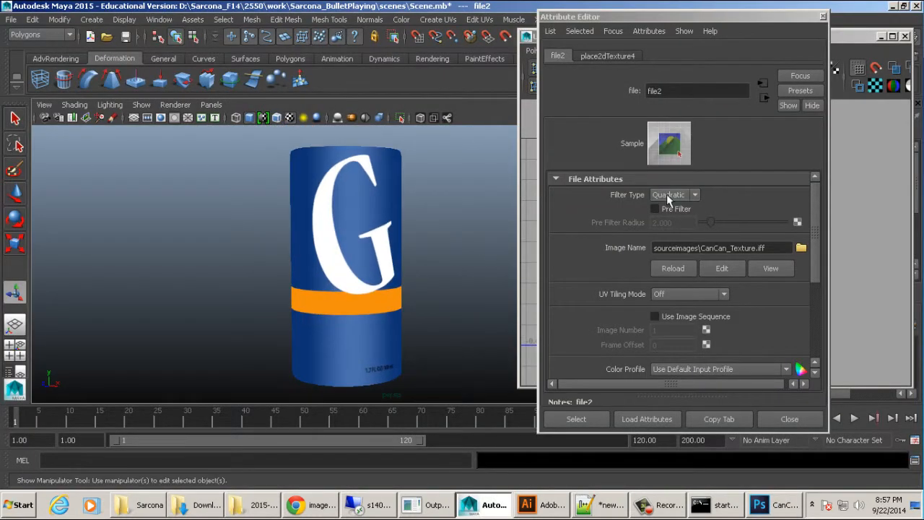
click(661, 196)
click(658, 206)
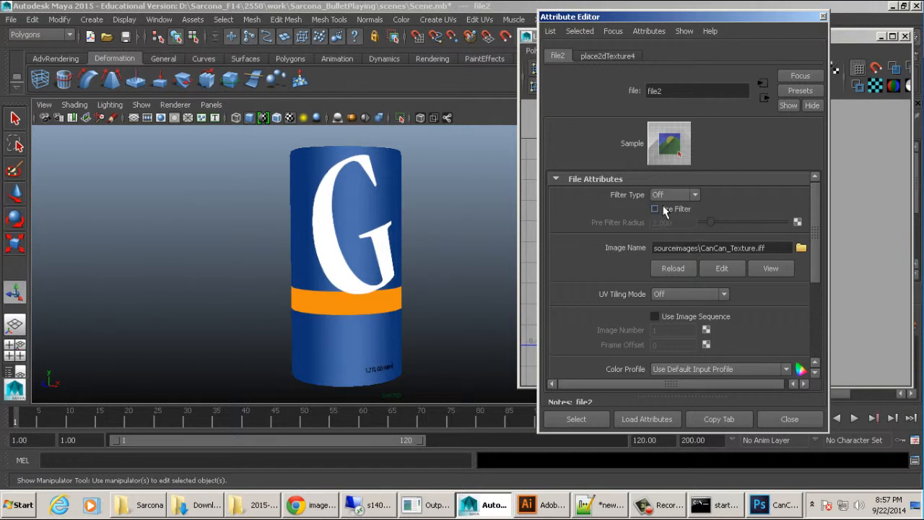
- Try the Mipmap filter type on the texture while viewing the G close up, and set it back to Off
alt+right_drag(339, 238, 606, 238)
scroll(476, 248, up, 8)
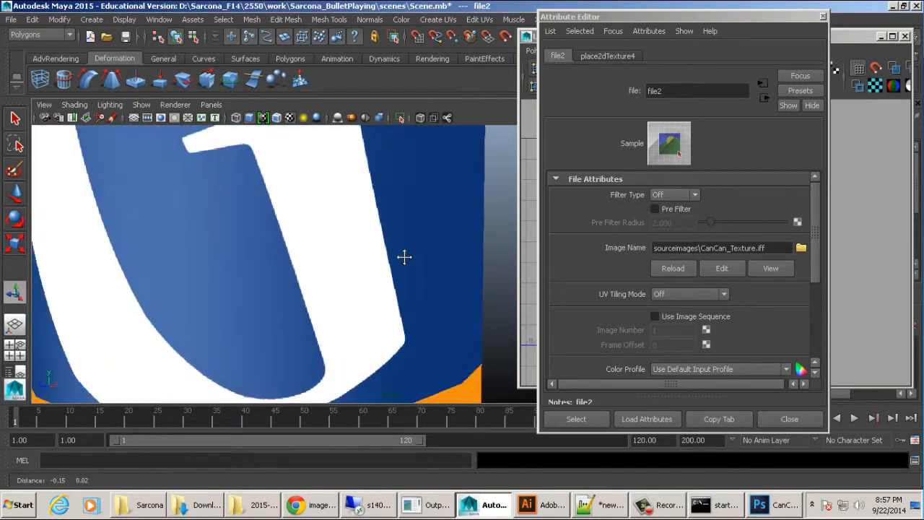
click(674, 196)
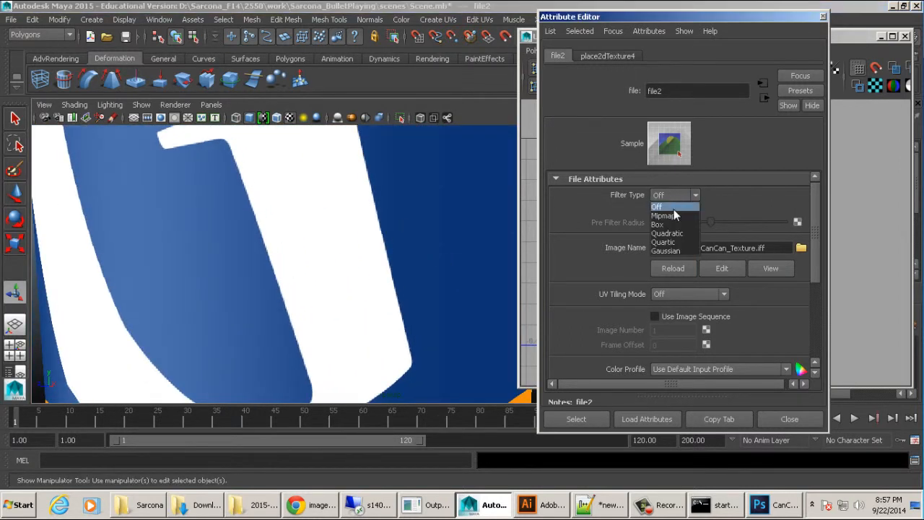
click(673, 216)
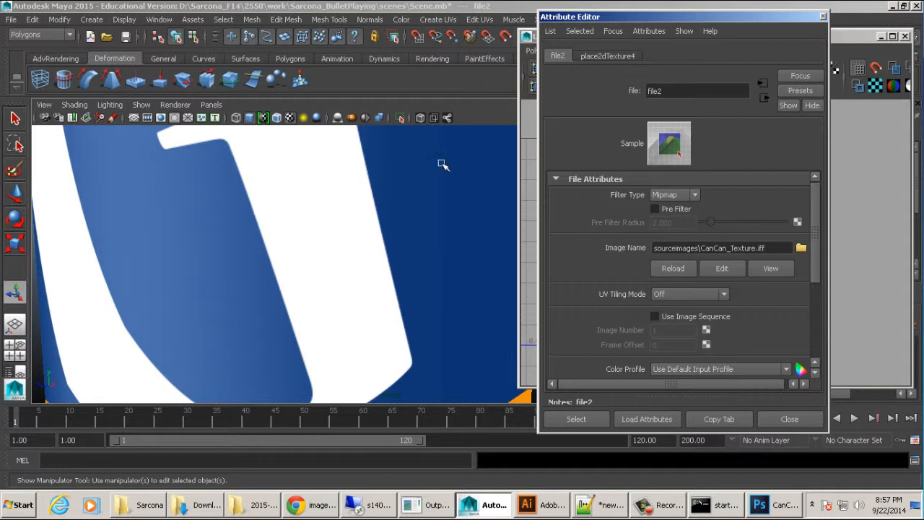
click(665, 196)
click(658, 207)
- Compare the Mipmap filter type with Off on the can's small 1.7 FL OZ/160 mL text, ending on Off
alt+right_drag(470, 243, 350, 246)
alt+drag(349, 246, 441, 258)
alt+right_drag(441, 257, 301, 253)
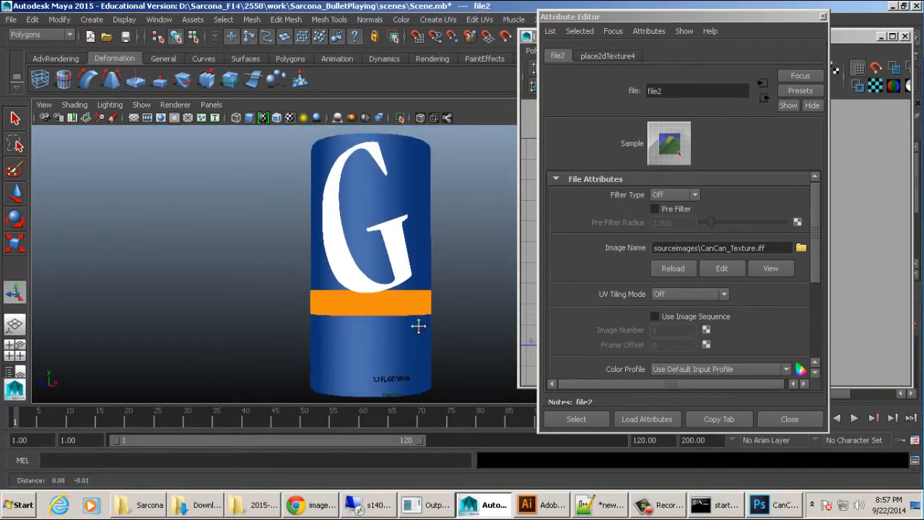
alt+middle_drag(418, 325, 404, 221)
alt+right_drag(403, 221, 729, 269)
alt+right_drag(366, 268, 515, 268)
alt+middle_drag(379, 292, 415, 258)
alt+right_drag(414, 258, 580, 256)
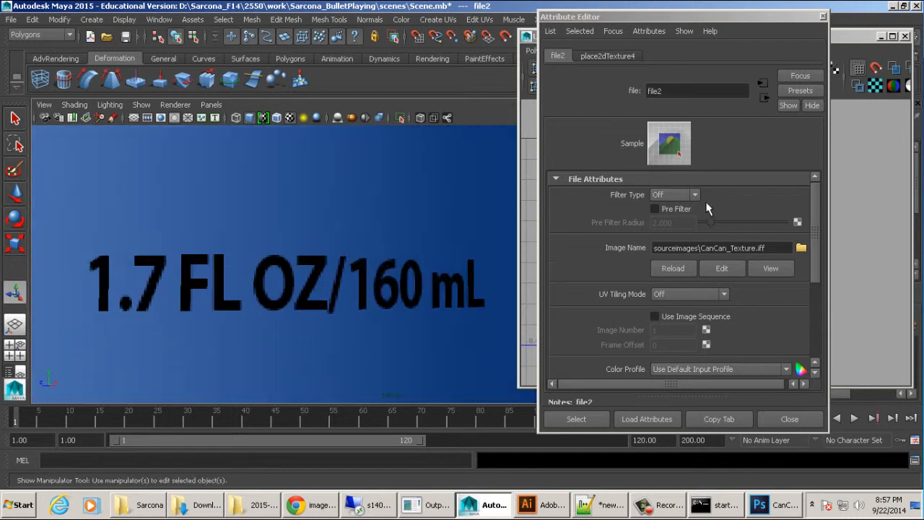
click(670, 197)
click(664, 215)
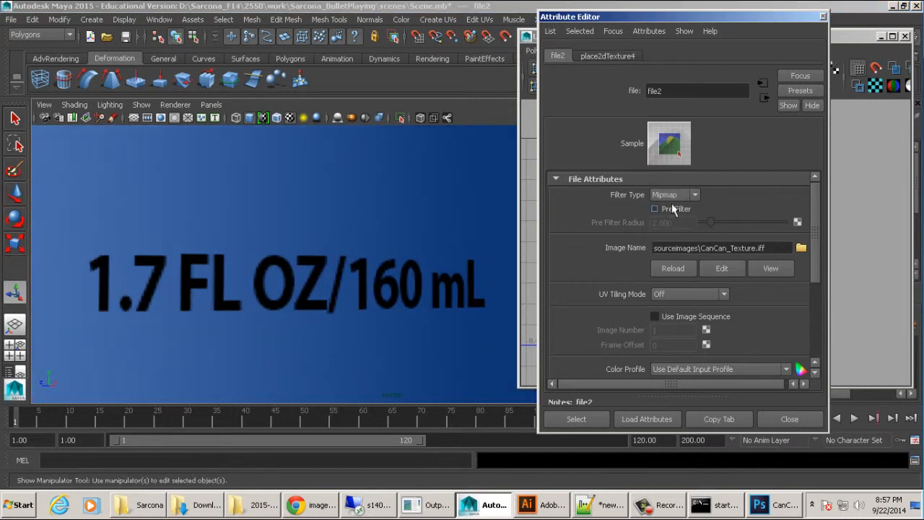
click(672, 194)
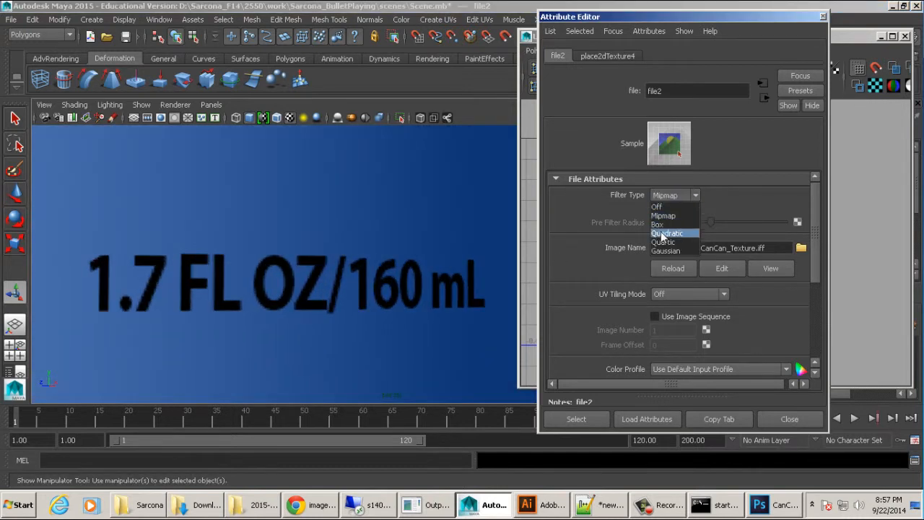
click(659, 229)
click(672, 194)
click(662, 205)
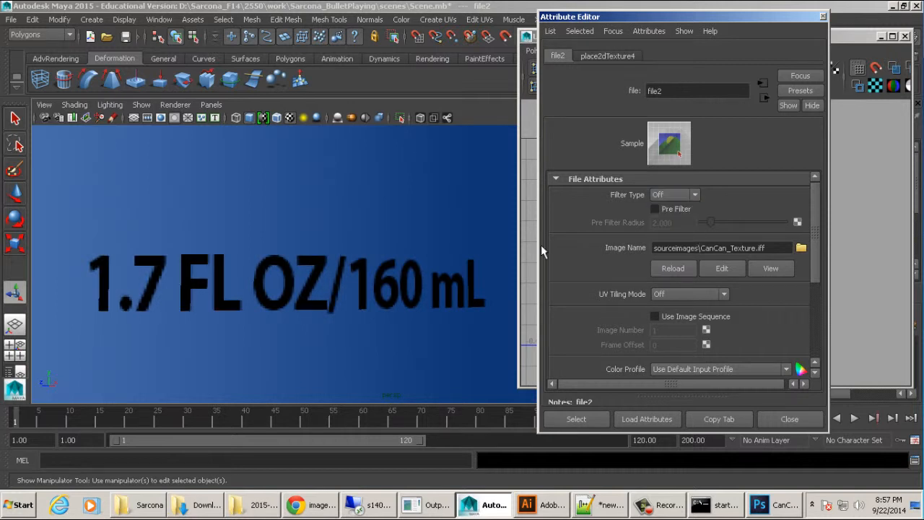
alt+right_drag(497, 275, 261, 269)
scroll(261, 269, down, 10)
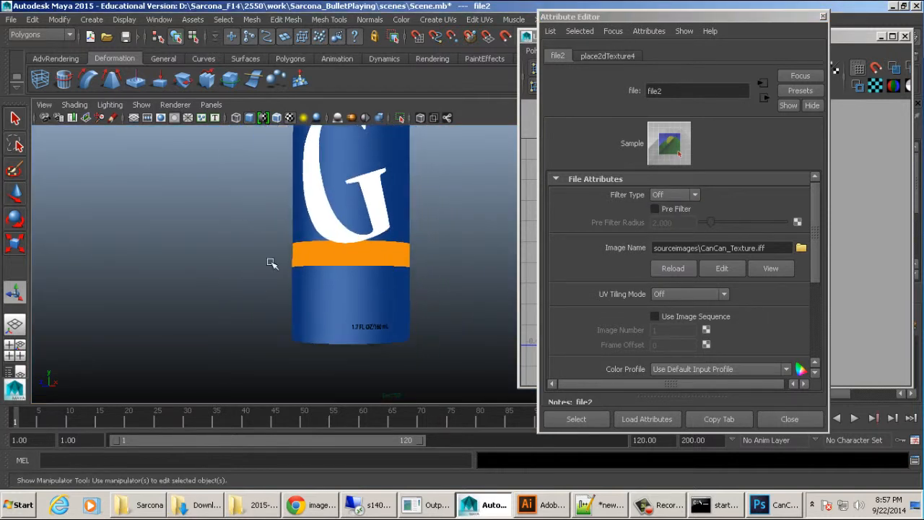
alt+drag(233, 284, 365, 277)
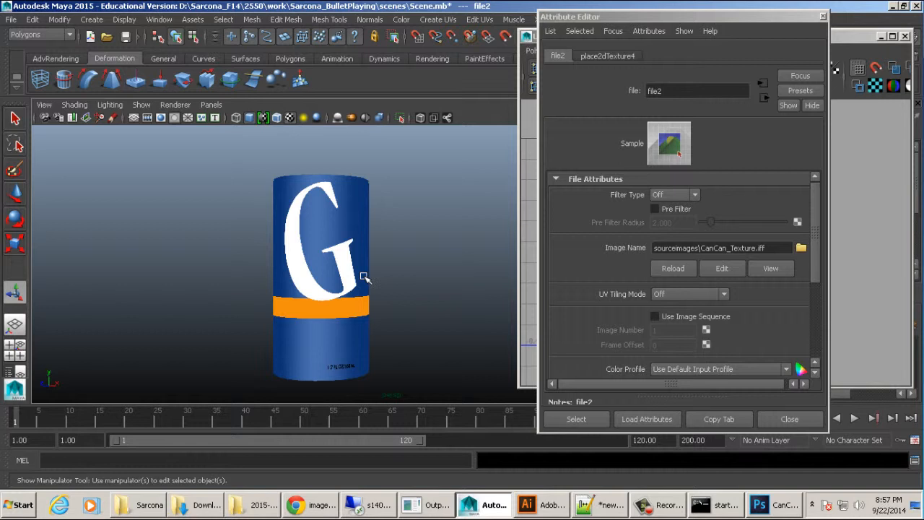
- Switch to Photoshop and try stretching the layers from the 1.7 FL OZ/160 mL text through Layer 2 to 196.90% width
click(774, 505)
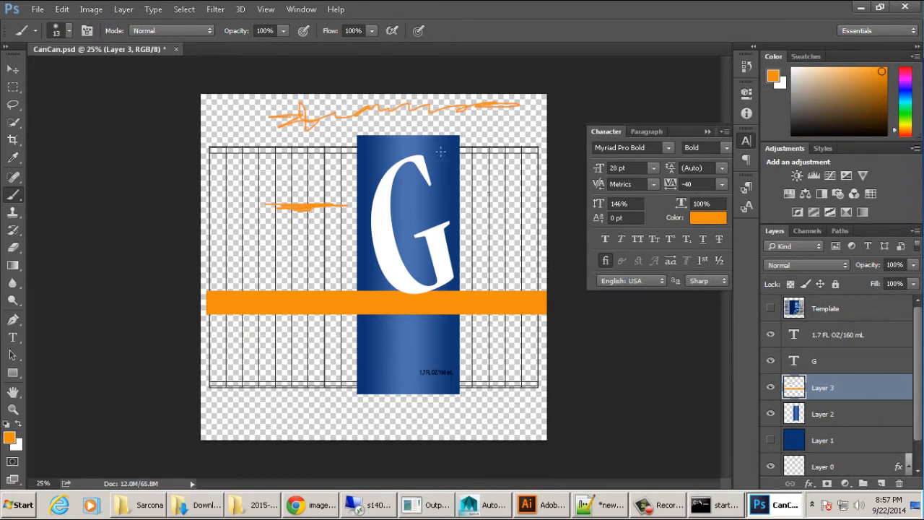
click(835, 337)
shift+click(817, 418)
key(ctrl+t)
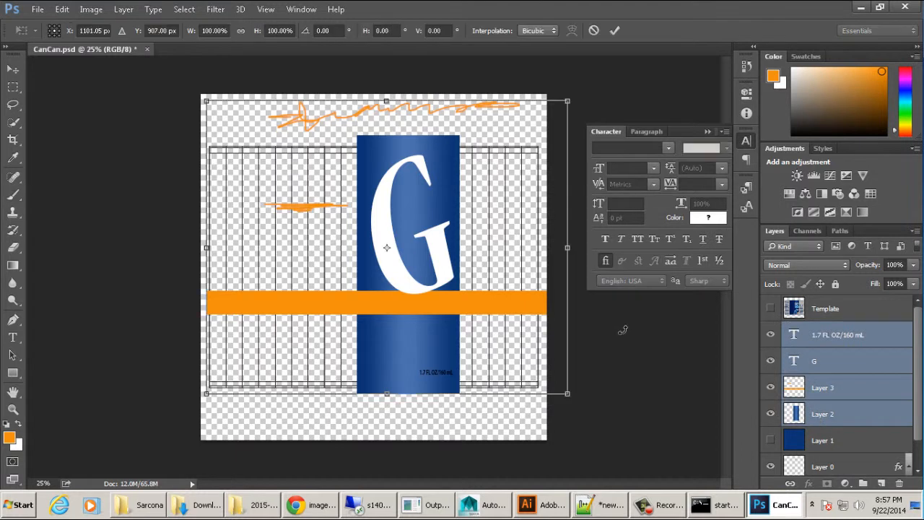
alt+drag(570, 248, 746, 249)
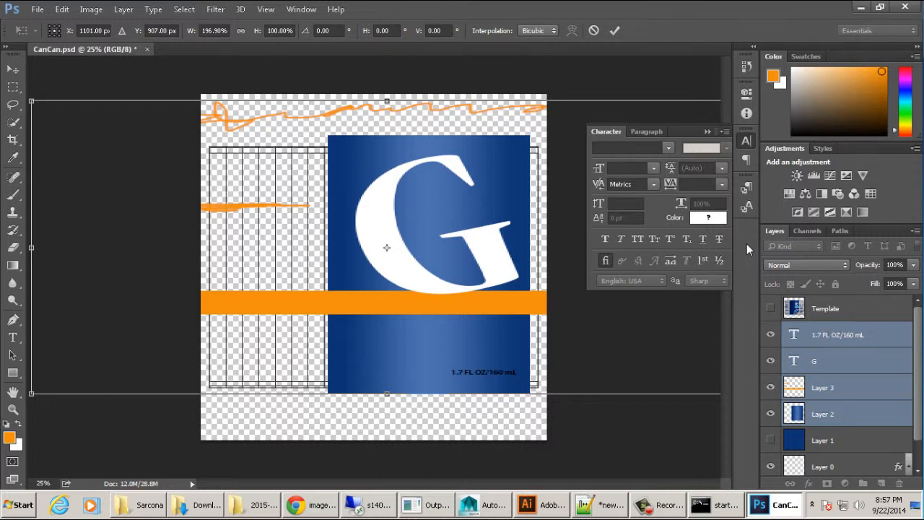
key(Escape)
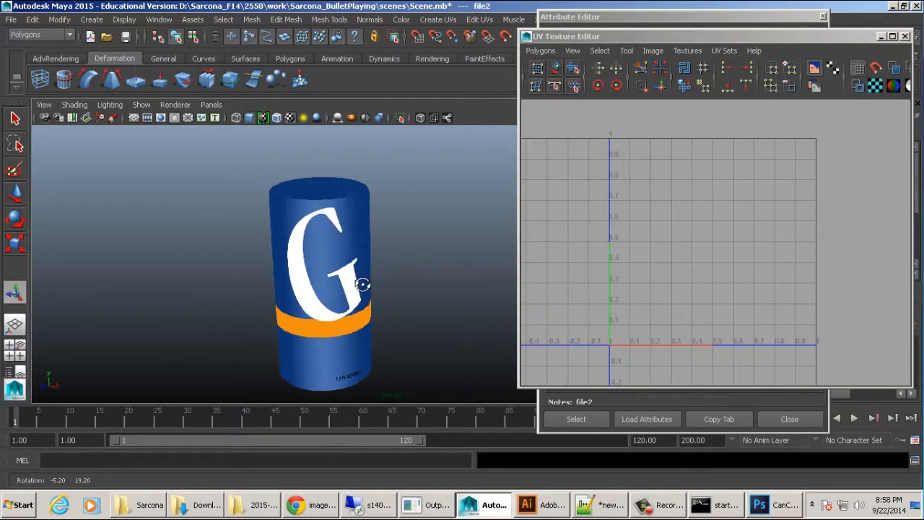
- Switch to Maya, select the can cylinder, and try rotating it about its Y axis
alt+drag(362, 284, 346, 261)
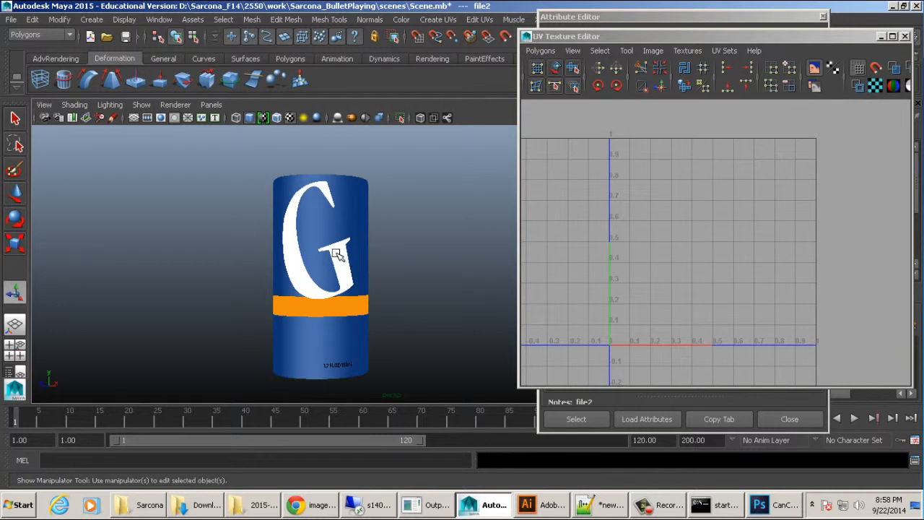
click(334, 252)
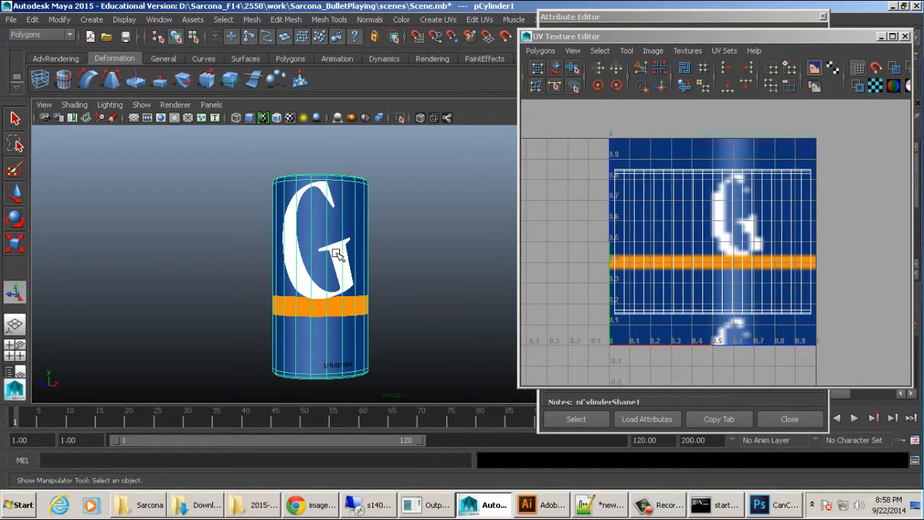
key(e)
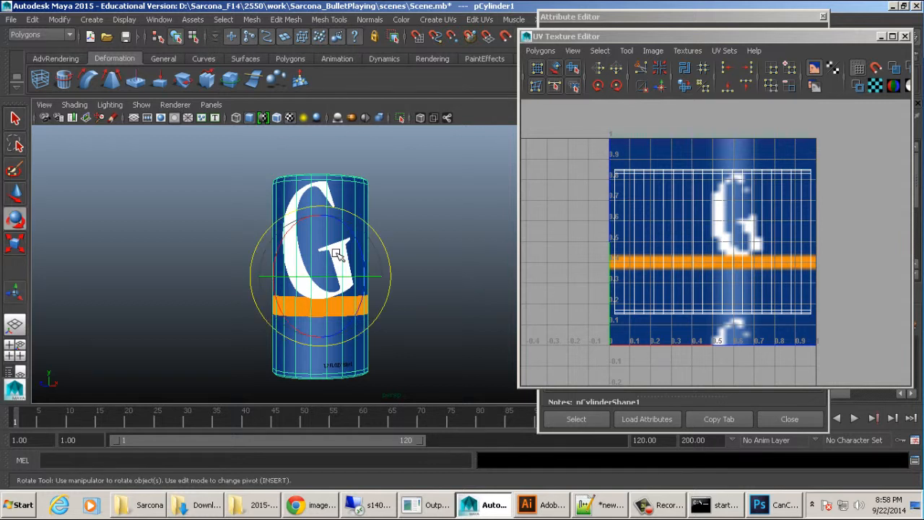
drag(326, 276, 422, 275)
key(ctrl+z)
key(ctrl+z)
key(ctrl+z)
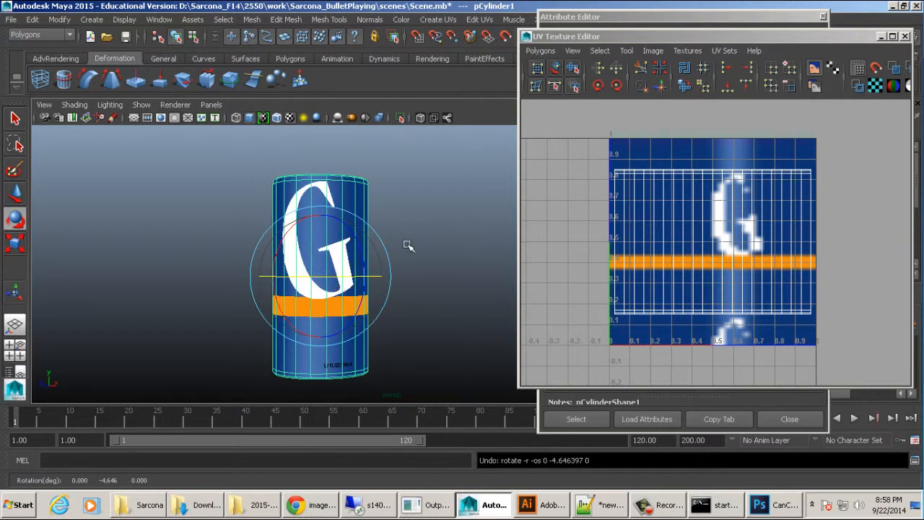
- Undo the can's rotation, switch to Photoshop and briefly toggle the visibility of Layer 1
key(ctrl+z)
key(alt+Tab)
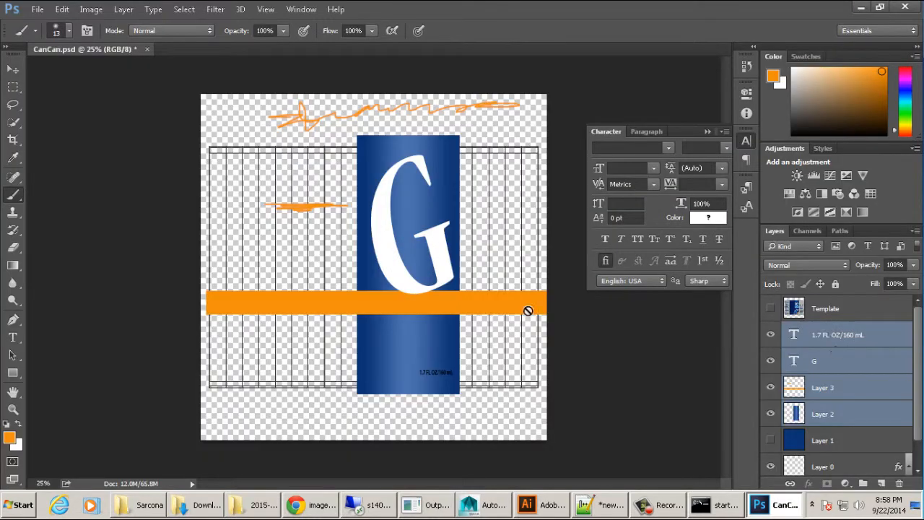
ctrl+drag(447, 303, 365, 302)
scroll(764, 361, down, 2)
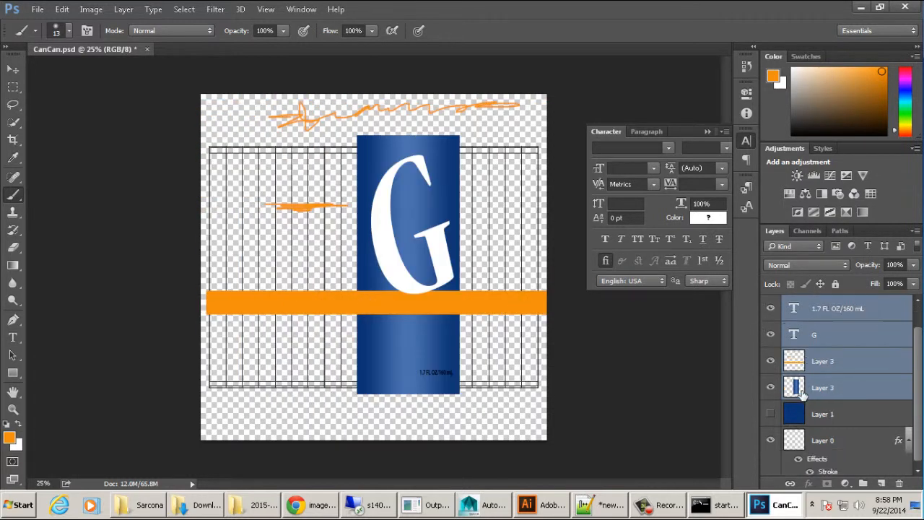
click(771, 410)
click(773, 410)
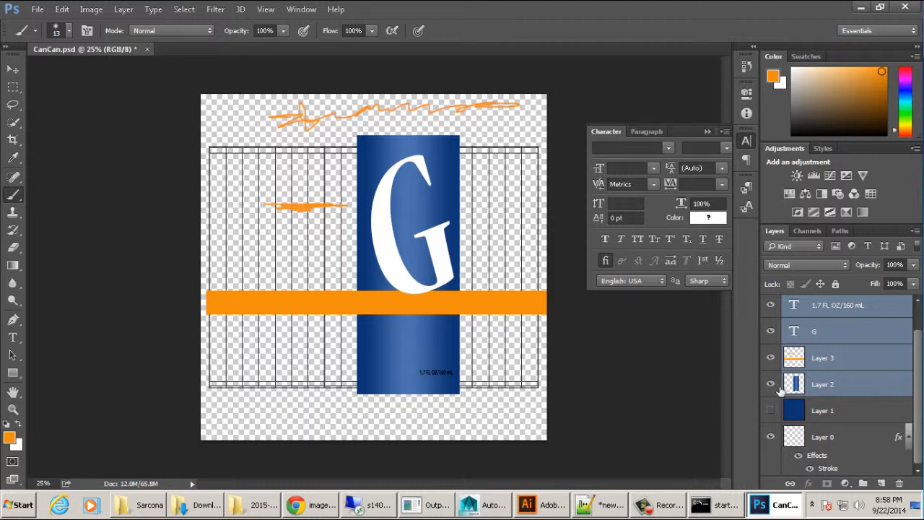
- Switch to Chrome, return to the gillette can label image results and preview the Gillette Odor Shield Sport label
click(336, 503)
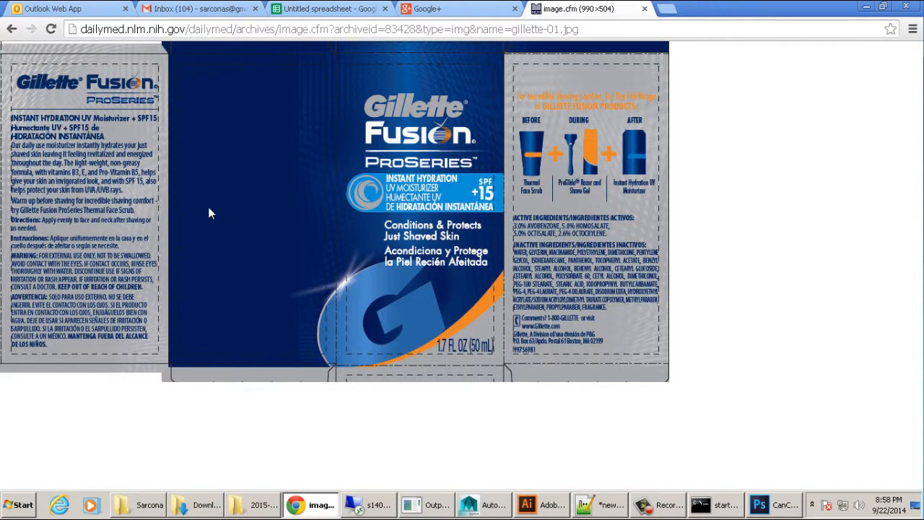
key(alt+Left)
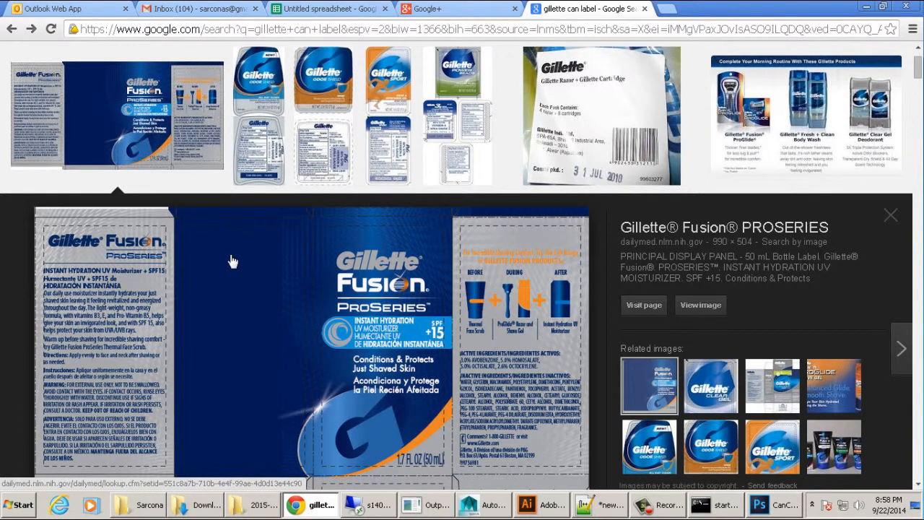
scroll(402, 212, up, 2)
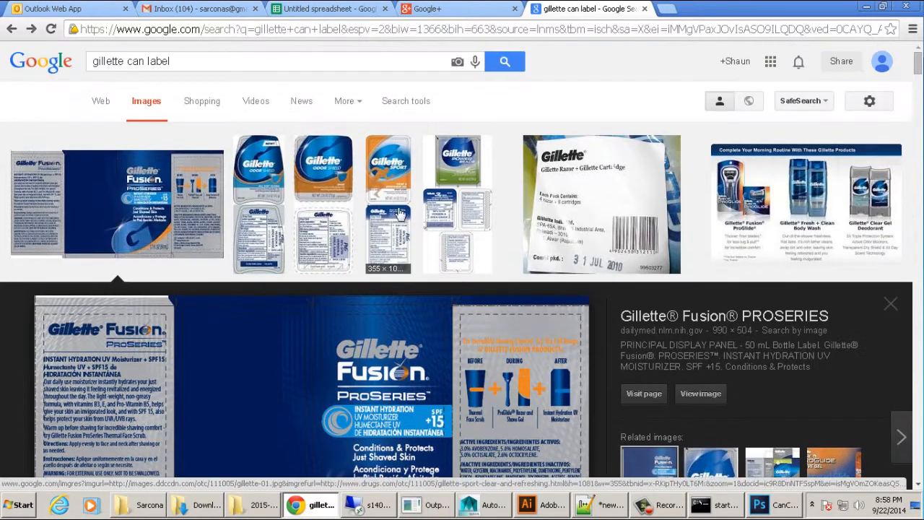
click(336, 187)
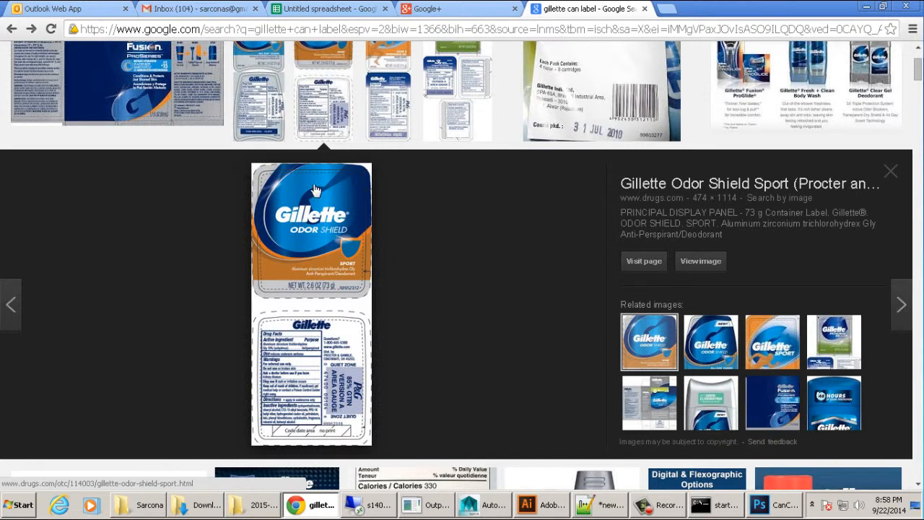
scroll(328, 203, up, 2)
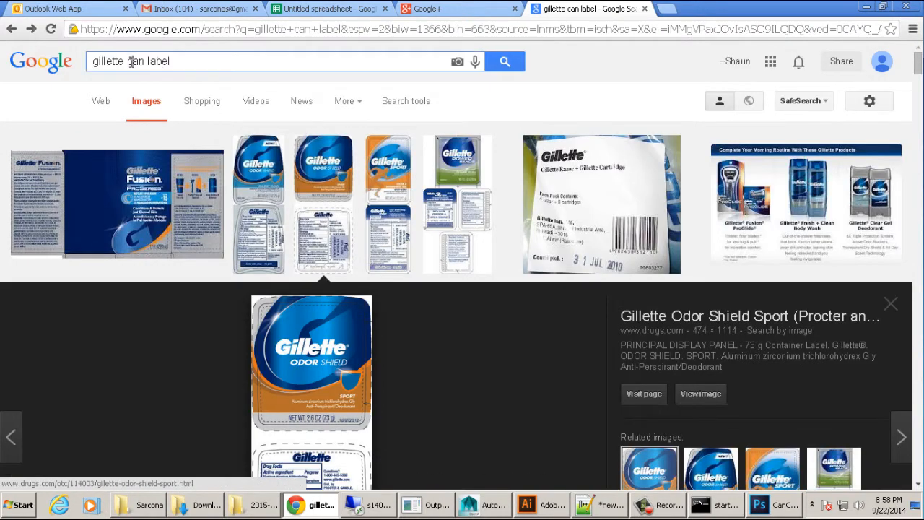
- Search Google Images for "gillette logo"
drag(128, 62, 267, 61)
key(BackSpace)
text(lgo)
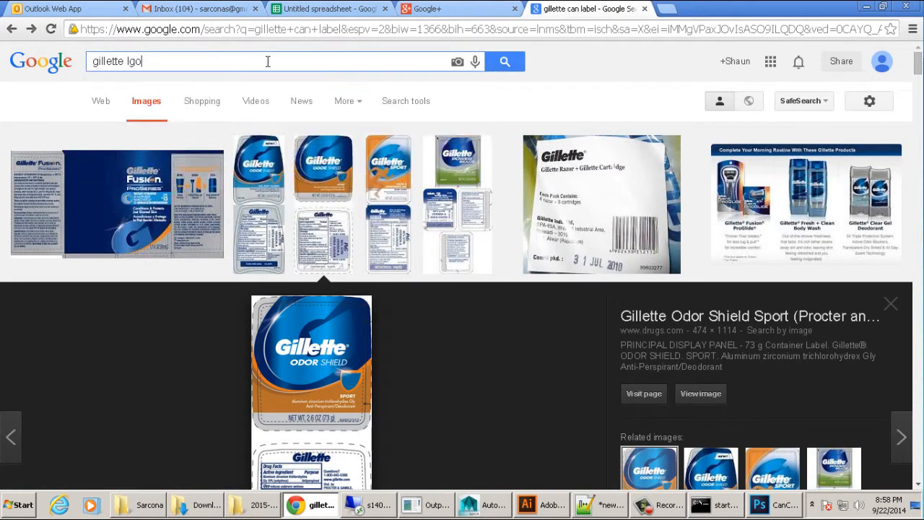
key(BackSpace)
text(ogo)
key(Return)
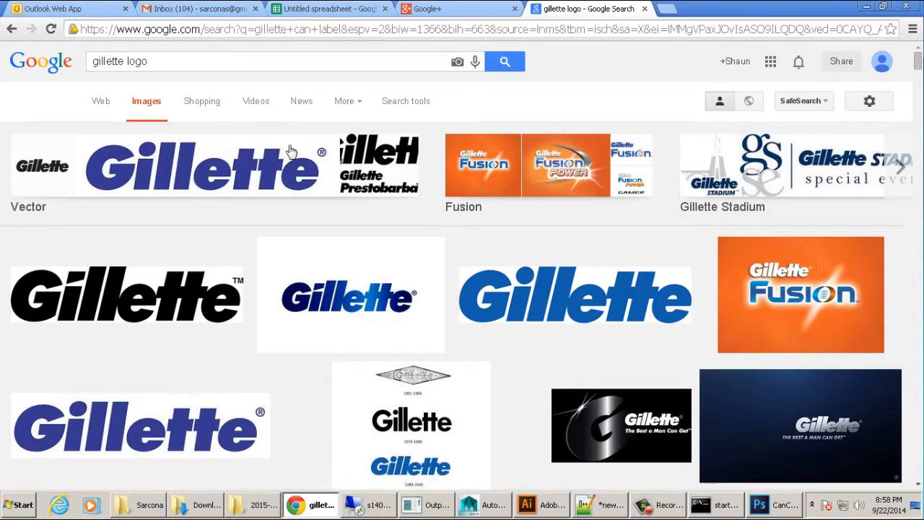
- Open the blue Gillette_old.svg logo at full size, try saving it, and return to the image results
scroll(415, 284, down, 2)
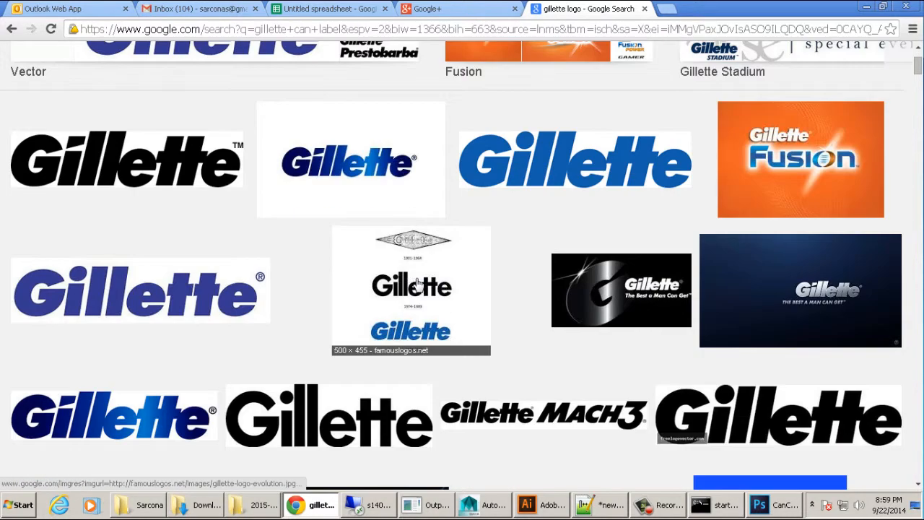
click(570, 170)
click(700, 250)
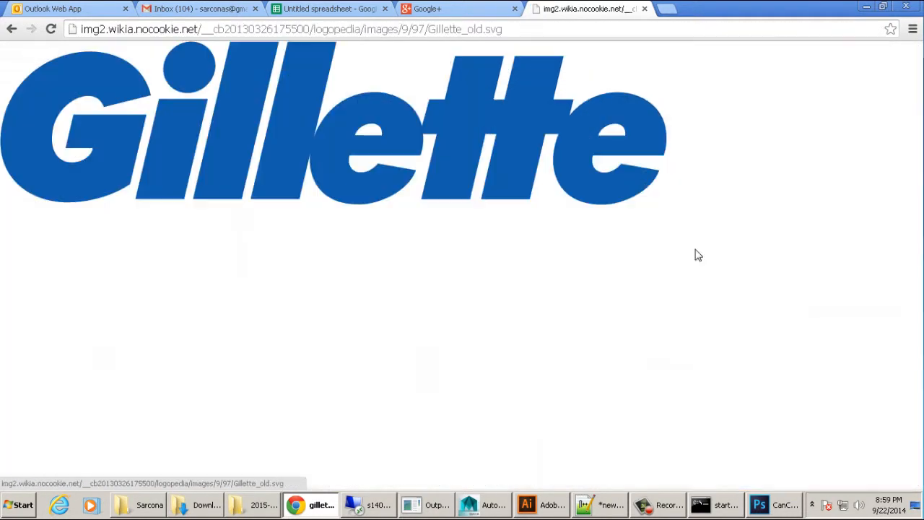
right_click(280, 143)
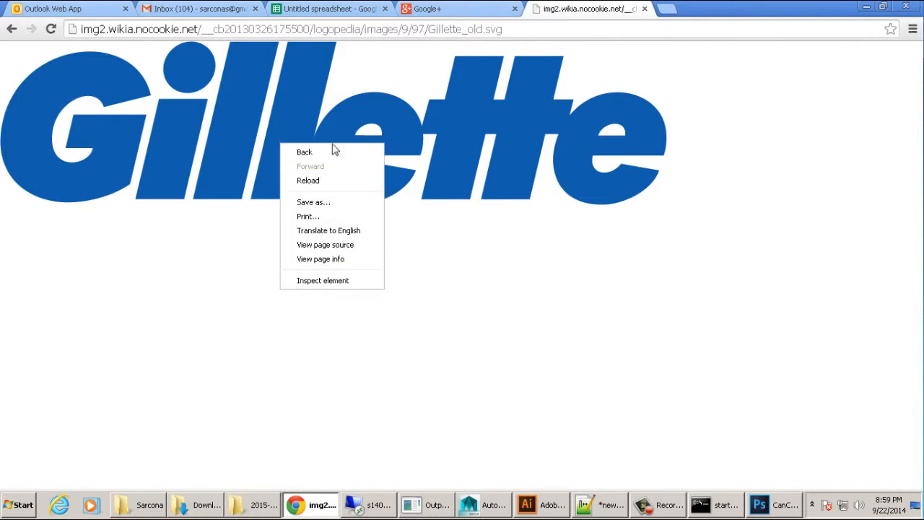
click(310, 202)
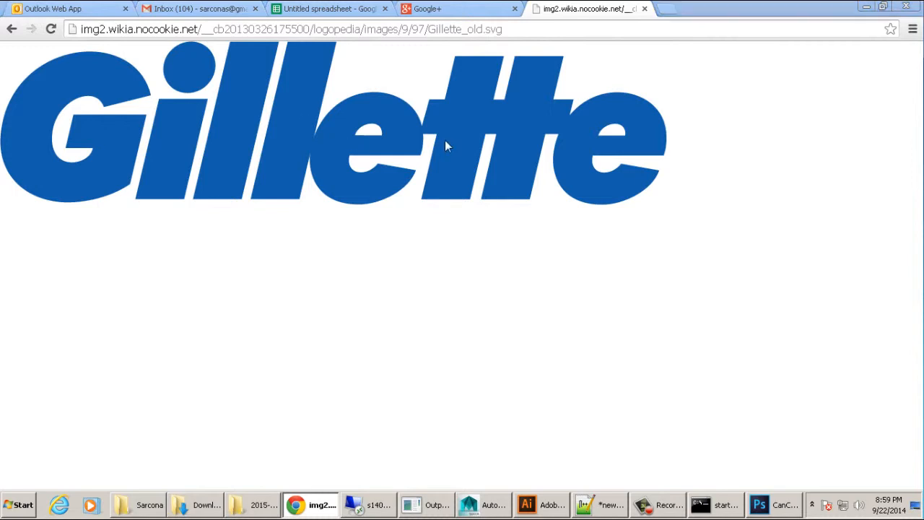
click(348, 303)
key(alt+Left)
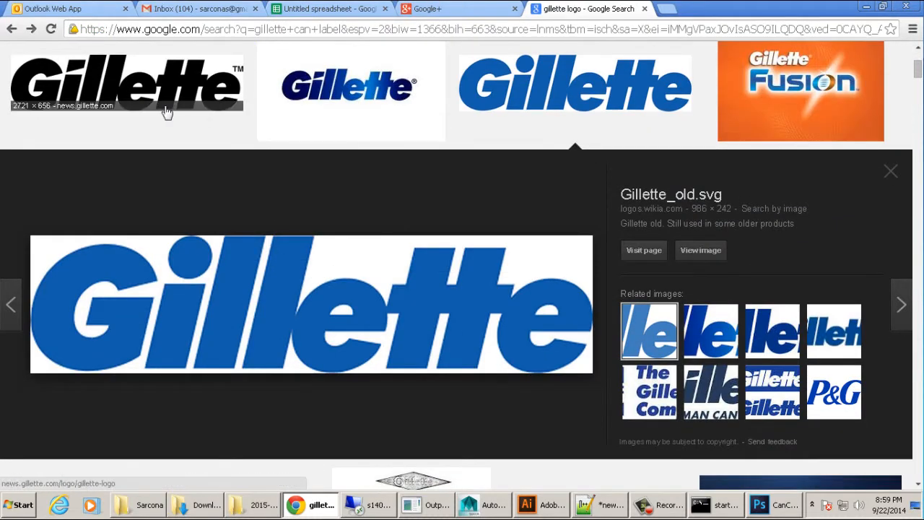
- Open the black 2721 × 656 Gillette logo at full size, copy the image, and paste it into CanCan.psd in Photoshop
click(166, 111)
click(700, 252)
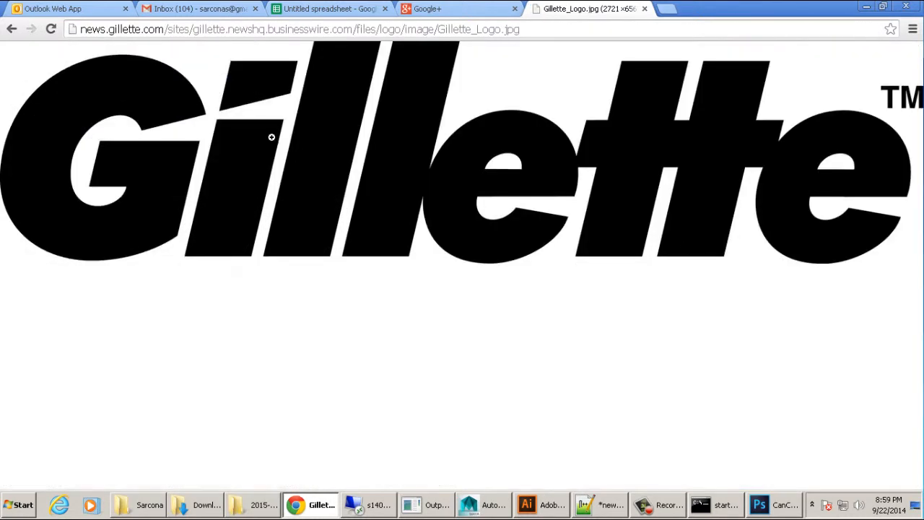
right_click(272, 137)
click(308, 175)
key(alt+Tab)
key(ctrl+v)
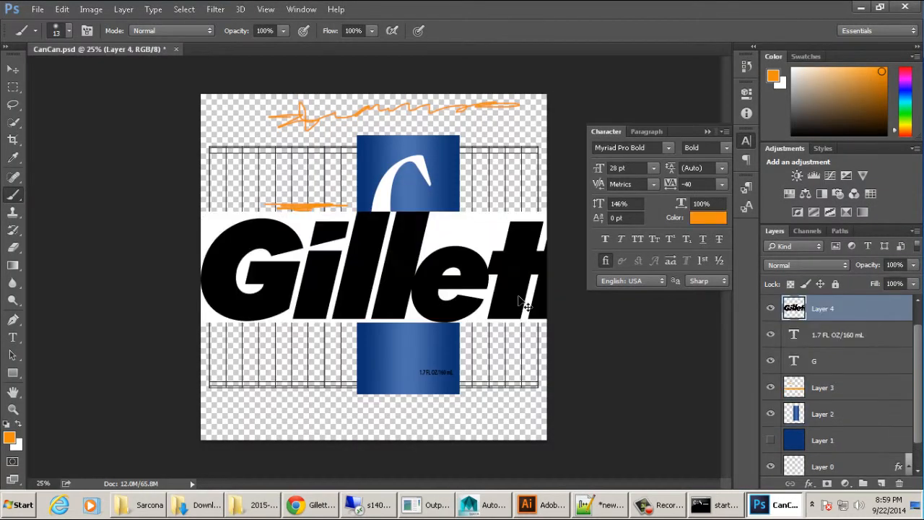
- Scale the pasted Gillette logo to about 30.3% and place it just below the G, overlapping the orange band
key(ctrl+t)
alt+shift+drag(202, 214, 389, 324)
key(b)
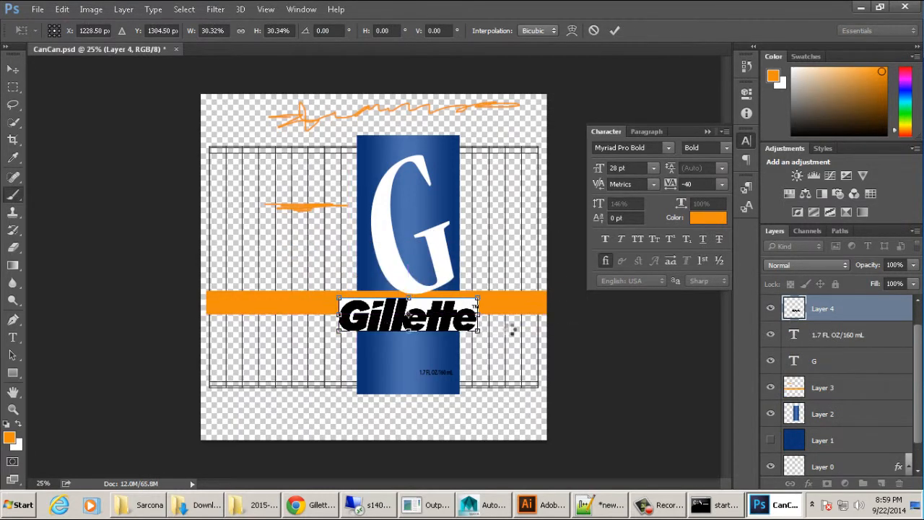
- Hide the logo's white background by setting the Blend If white limit for This Layer to 148
double_click(832, 310)
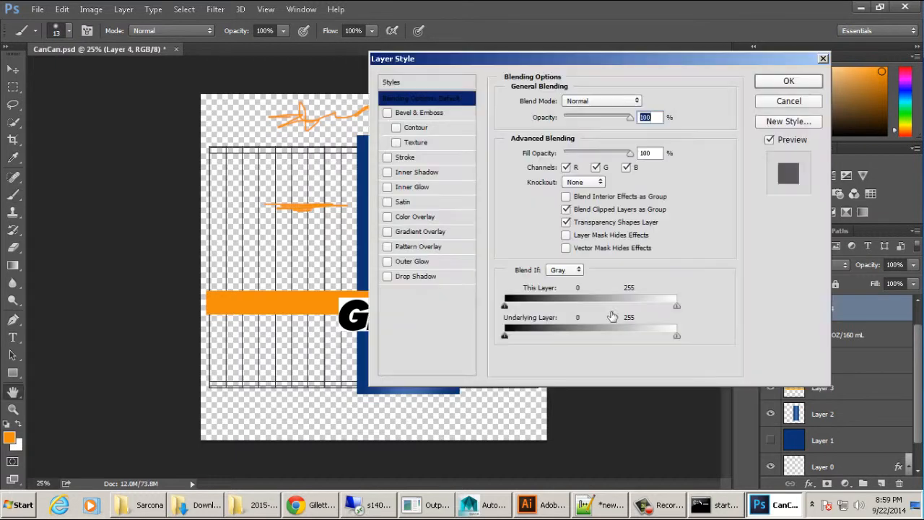
drag(558, 62, 709, 62)
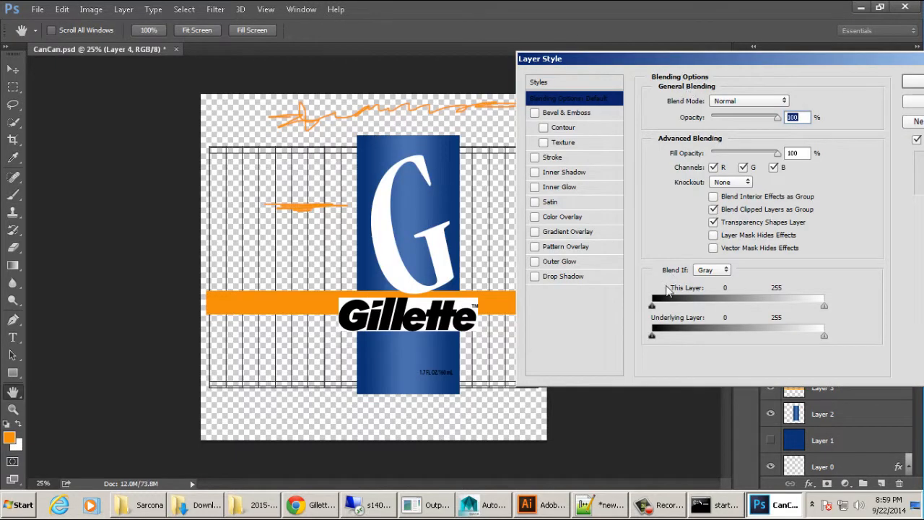
drag(653, 306, 651, 306)
drag(824, 306, 779, 309)
click(913, 82)
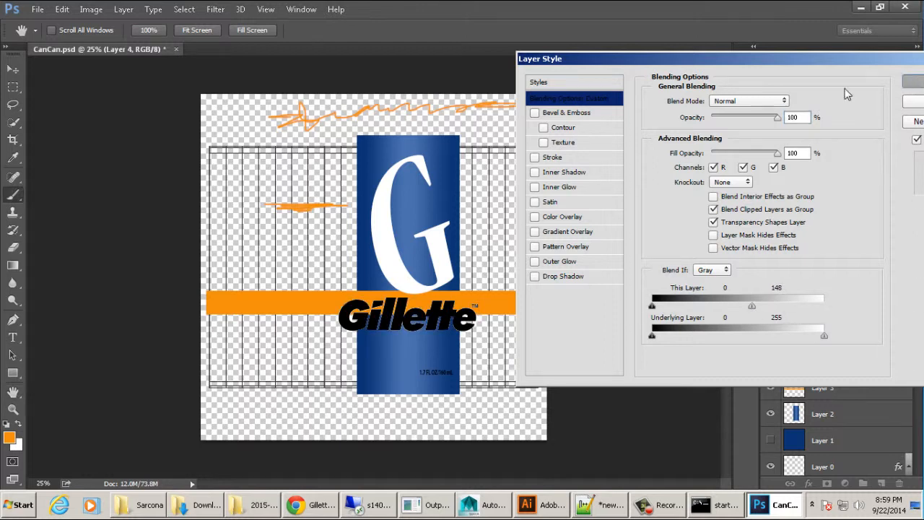
- Look through the blend modes for the logo layer, keep Normal, and lower its opacity to 62%
click(828, 264)
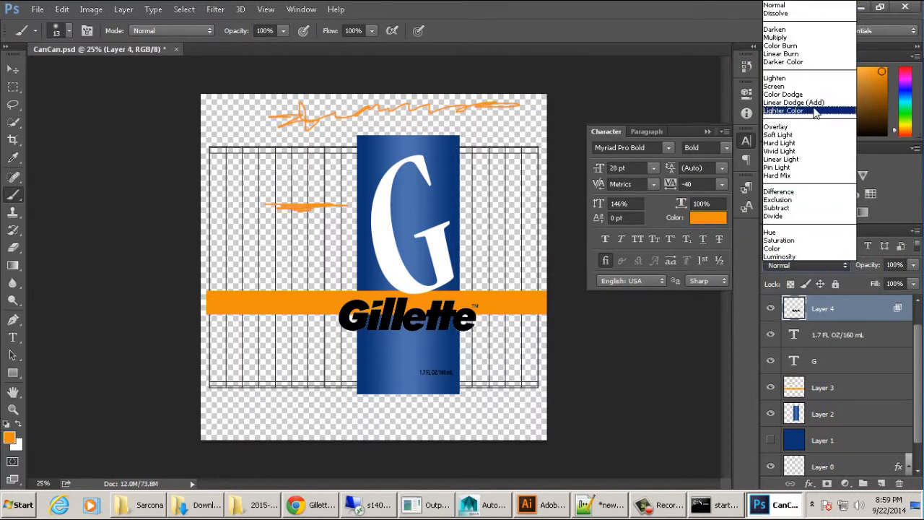
click(915, 267)
drag(915, 267, 887, 279)
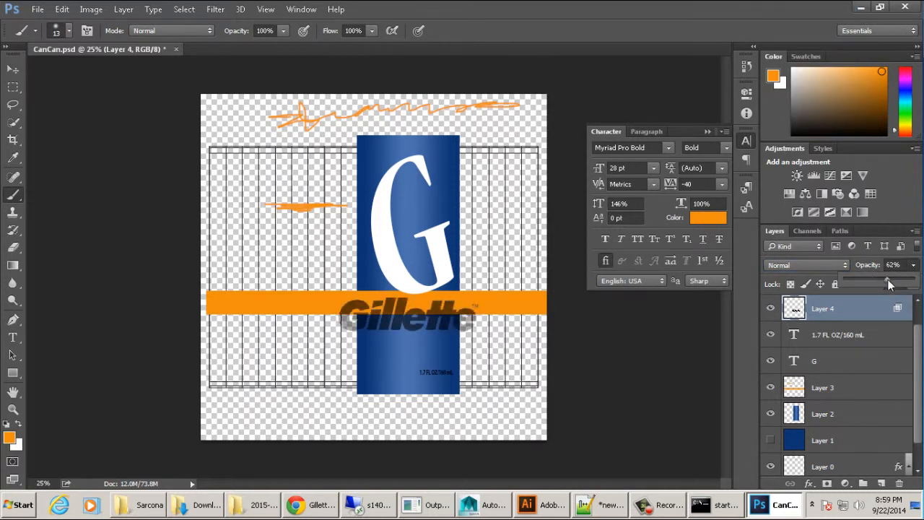
- Scale the Gillette logo to about 75.8% and move it onto the orange band within the blue panel's width
key(ctrl+t)
mouse_move(477, 328)
mouse_down()
mouse_move(437, 311)
mouse_move(460, 311)
mouse_up()
key(Return)
- Try stretching the orange artwork on Layer 3 vertically with Free Transform, and undo the change
click(806, 391)
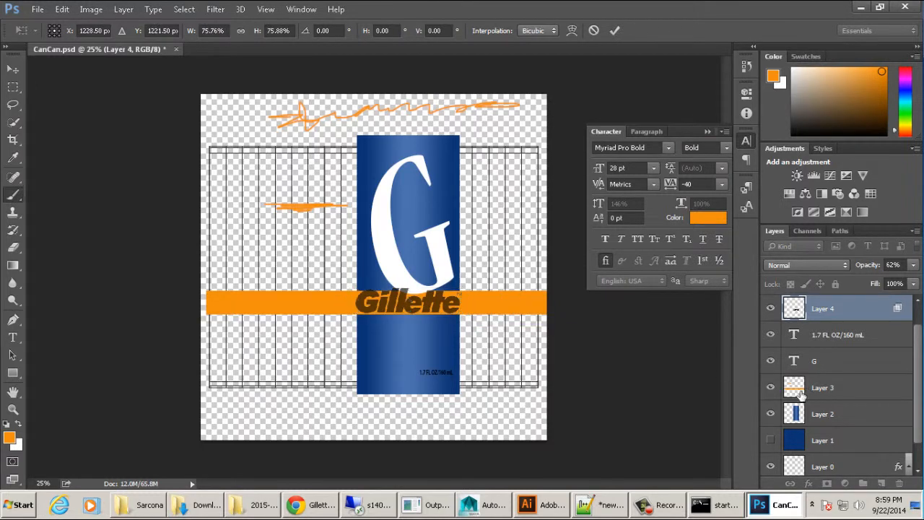
key(ctrl+t)
drag(379, 315, 377, 327)
key(Return)
key(ctrl+z)
- Delete the orange scribbles above the band on Layer 3 using a rectangular selection, and clear the selection
key(m)
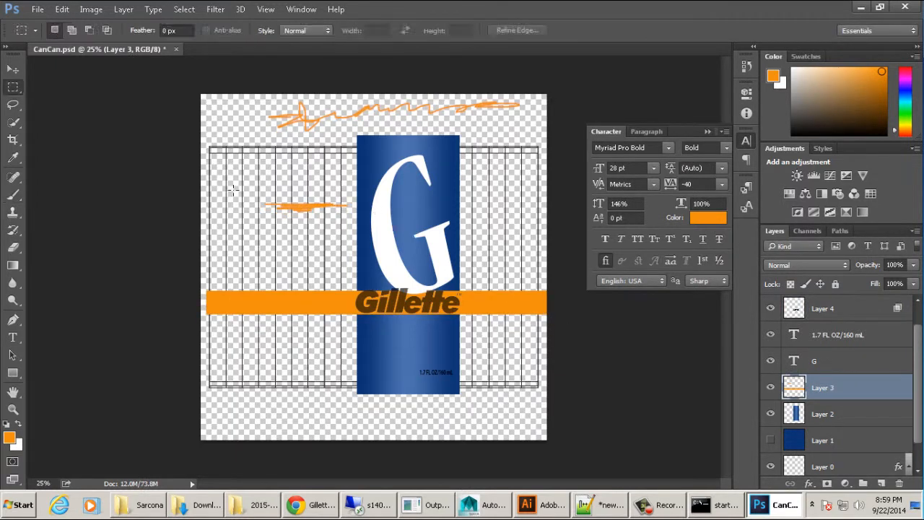
mouse_move(179, 233)
mouse_down()
mouse_move(666, 38)
mouse_move(723, 55)
mouse_up()
key(Delete)
key(ctrl+d)
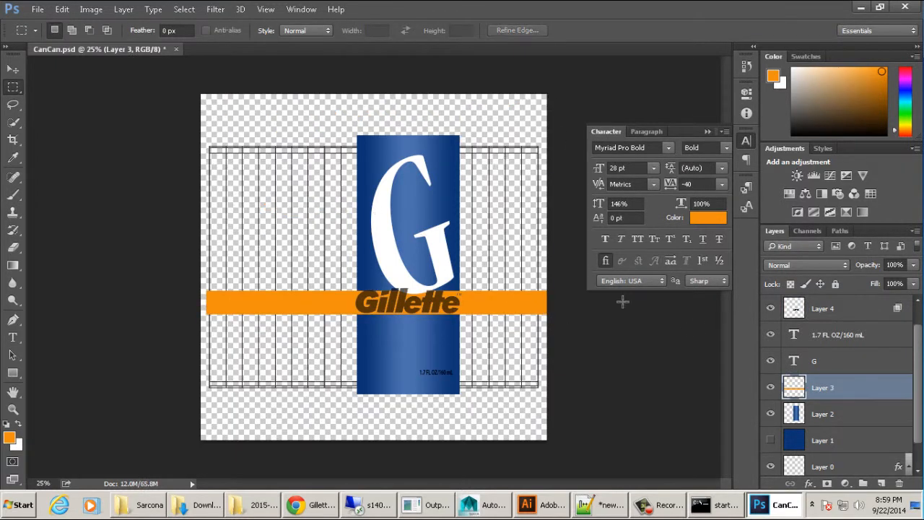
- Stretch the orange band taller about its center behind the Gillette logo, and move the G layer below Layer 3
key(ctrl+t)
alt+drag(379, 318, 376, 324)
key(Return)
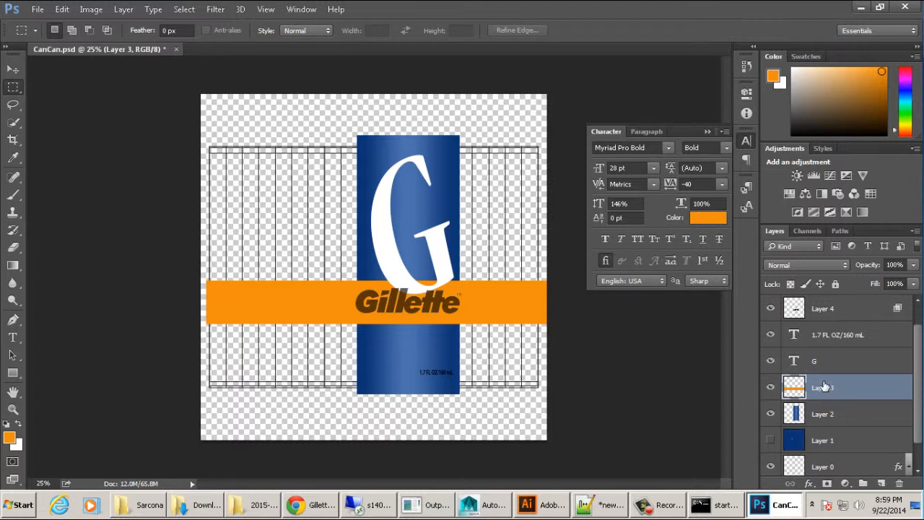
drag(814, 362, 815, 399)
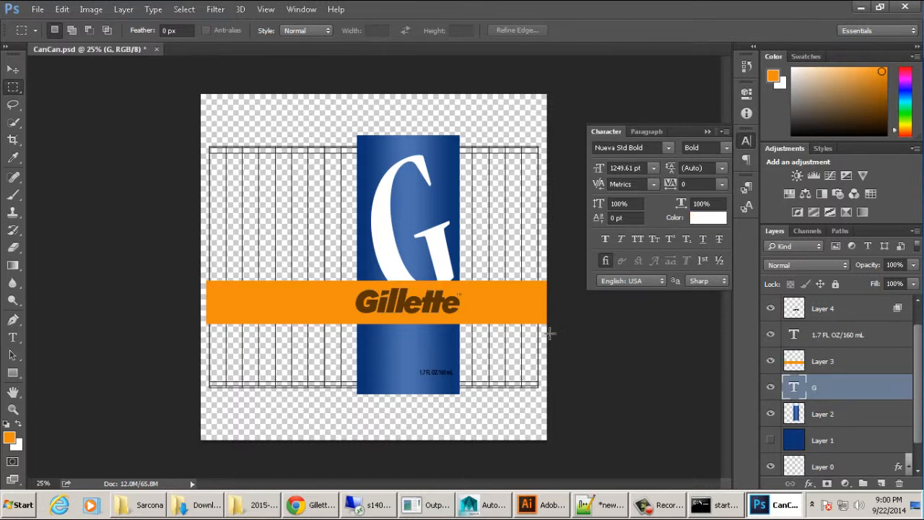
- Hide the UV wireframe on Layer 0 and save the artwork in IFF format over CanCan_Texture.iff with the Maya platform option
scroll(774, 382, down, 1)
click(770, 437)
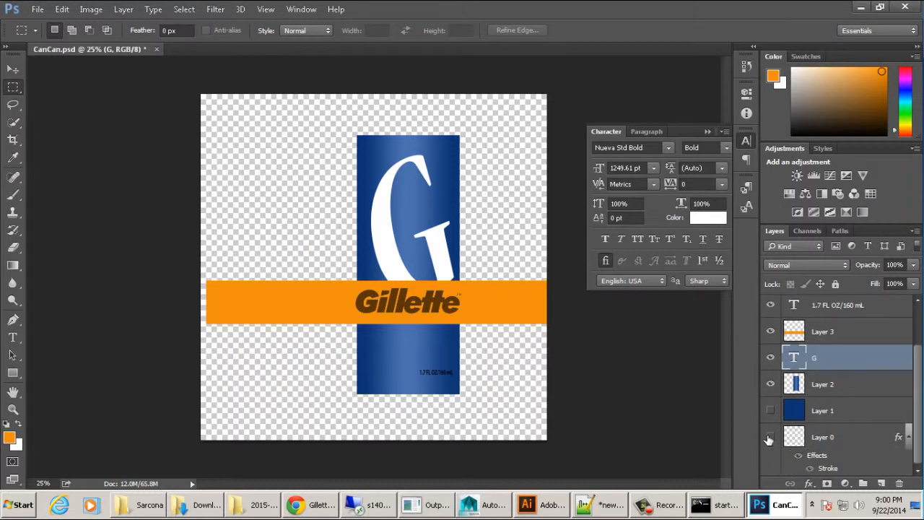
key(ctrl+shift+s)
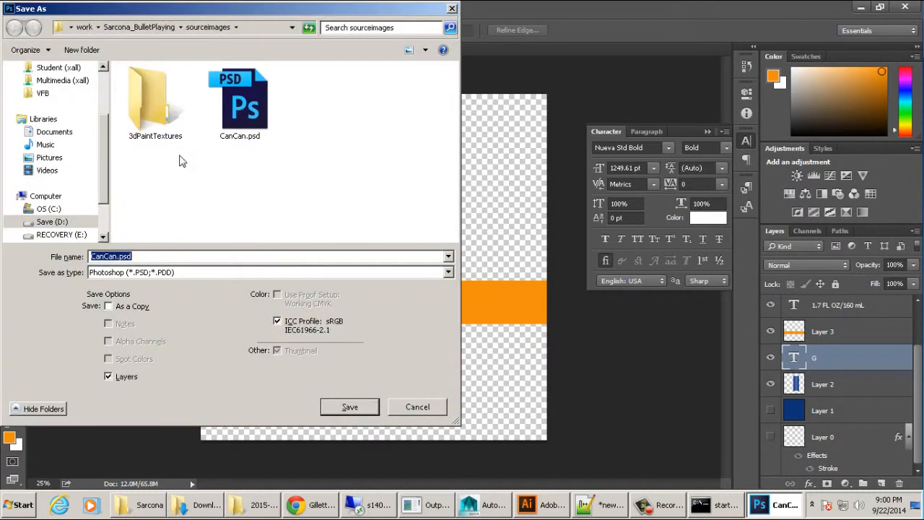
click(192, 274)
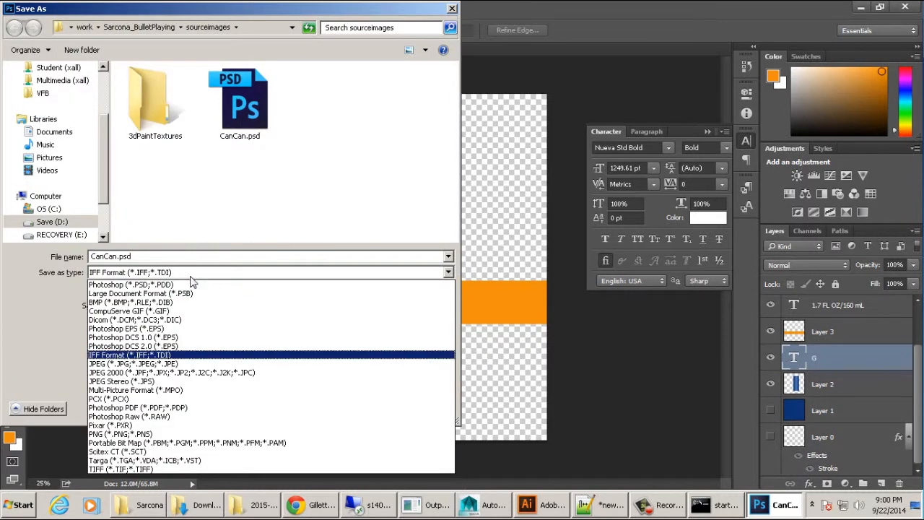
click(130, 355)
click(224, 136)
click(349, 406)
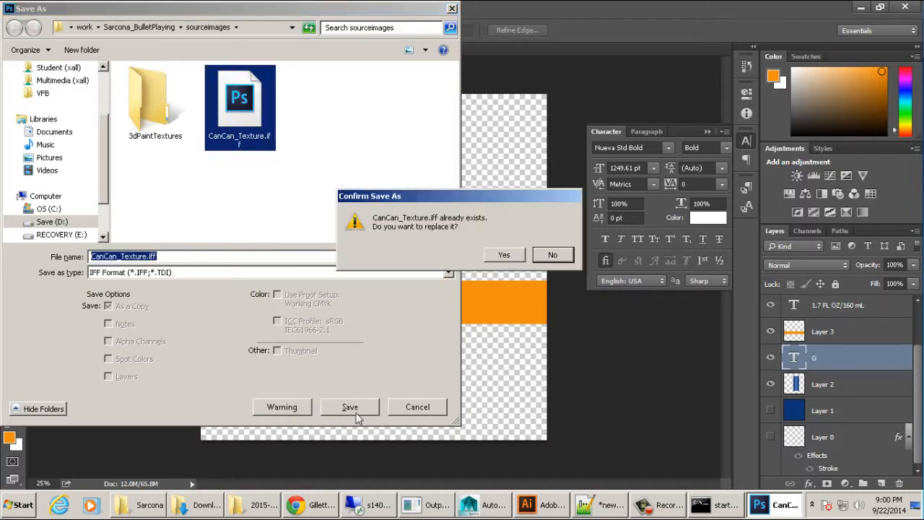
click(498, 258)
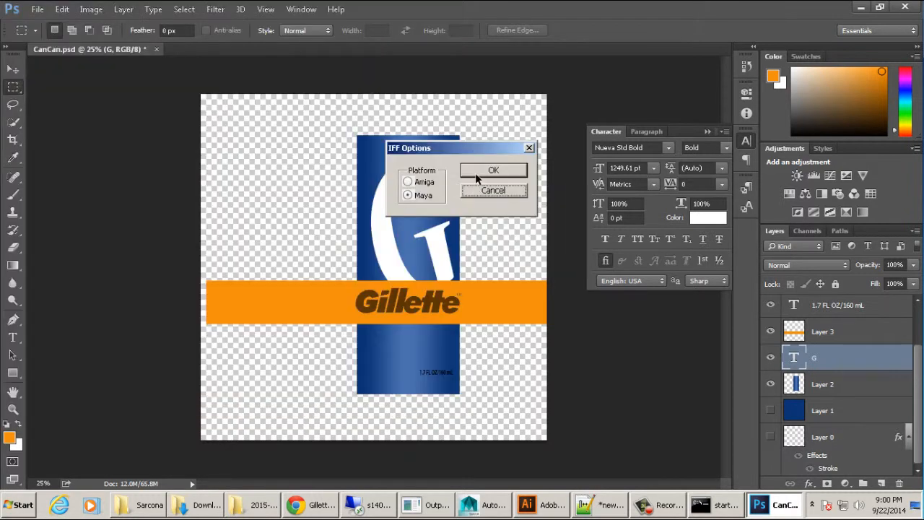
click(477, 172)
- Switch to Maya and reload the CanCan_Texture.iff image in the file node behind the can's surfaceShader3, then check the result on the can
key(alt+Tab)
key(Tab)
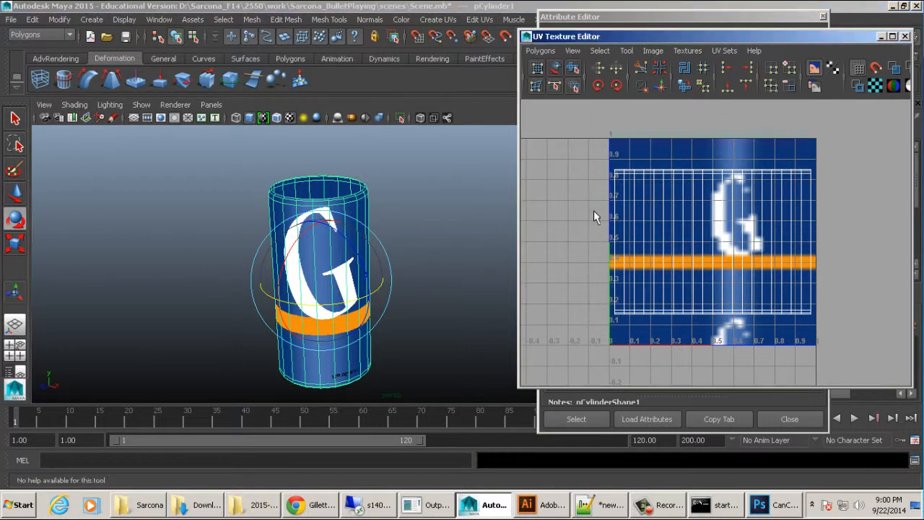
key(ctrl+a)
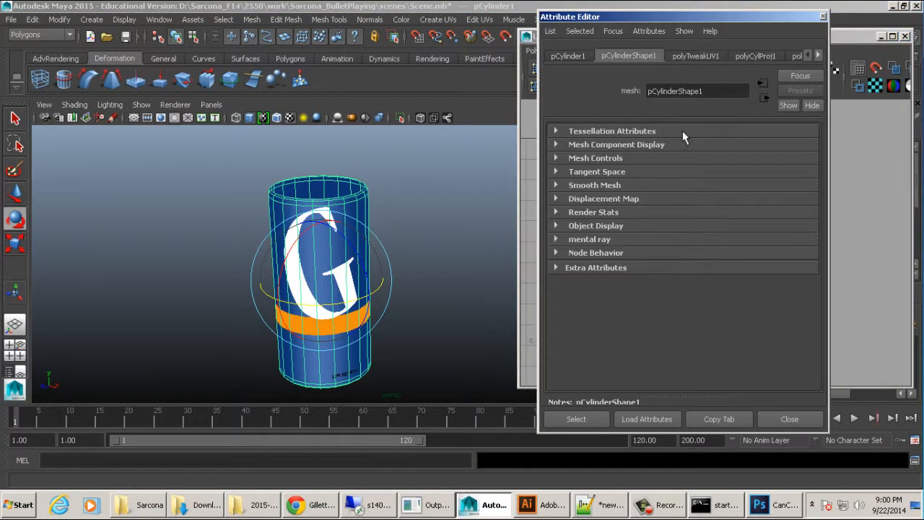
click(817, 56)
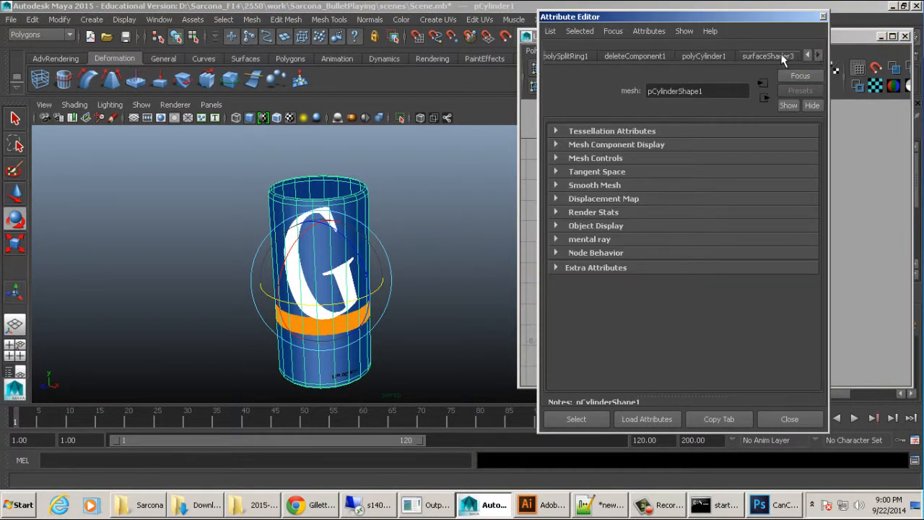
click(783, 56)
click(802, 214)
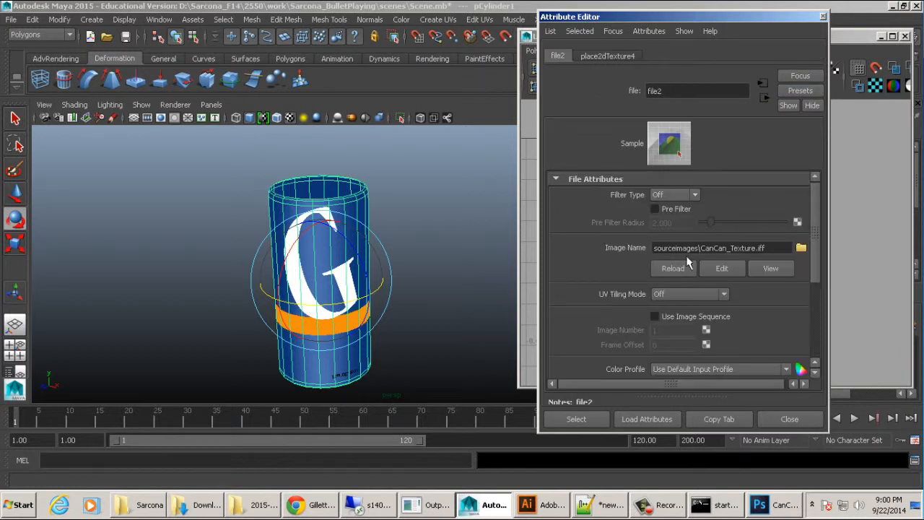
click(672, 268)
click(477, 298)
alt+drag(476, 298, 385, 190)
- Switch to Photoshop, show the dark blue Layer 1, and save the artwork in IFF format as CanCan.iff
key(alt+Tab)
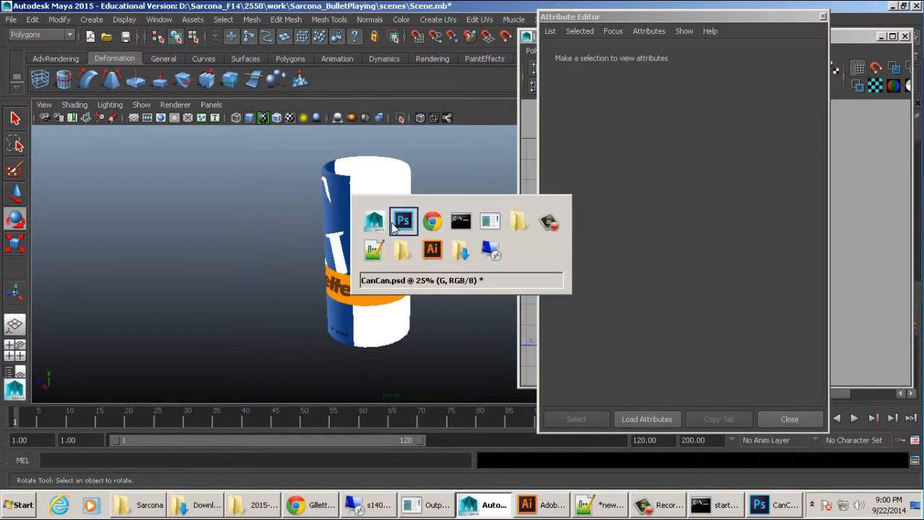
click(770, 410)
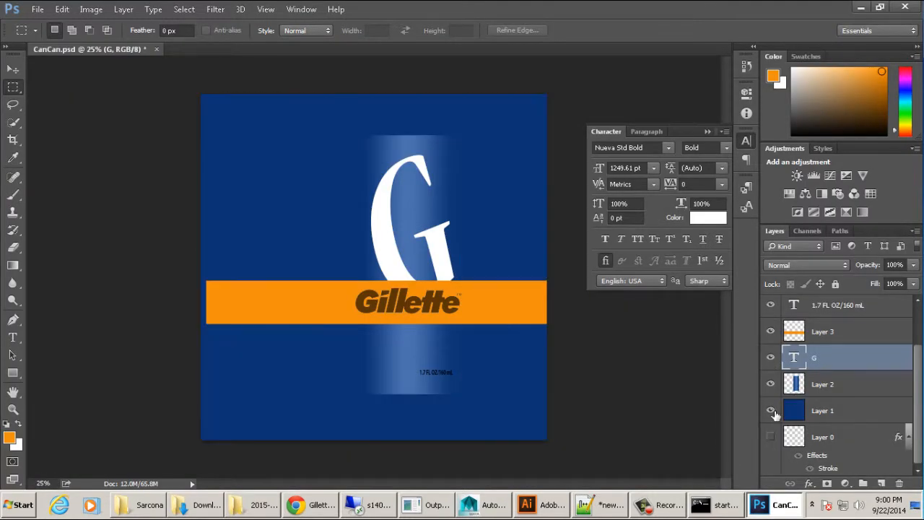
key(ctrl+shift+s)
click(275, 273)
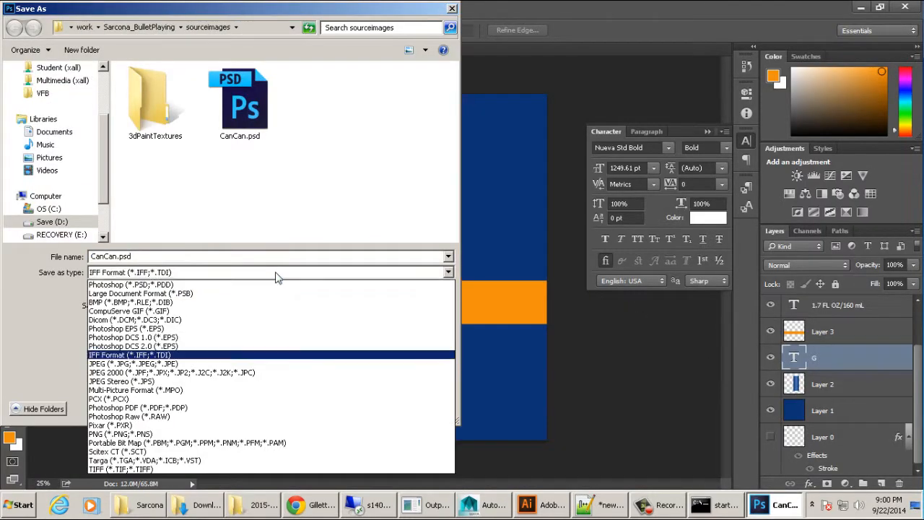
click(274, 355)
key(Return)
click(494, 169)
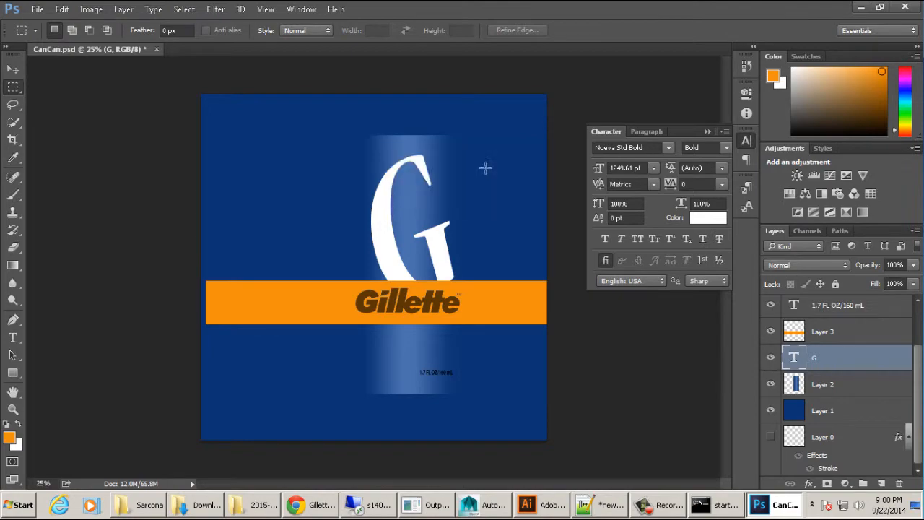
- Switch back to Maya, bring the file2 node into focus in the Attribute Editor, and reload its texture image
key(alt+Tab)
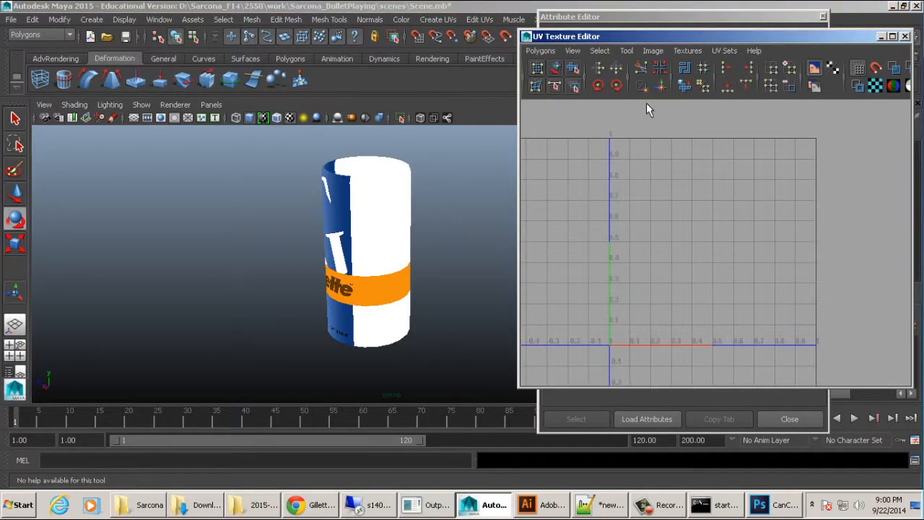
click(635, 18)
click(612, 32)
click(616, 43)
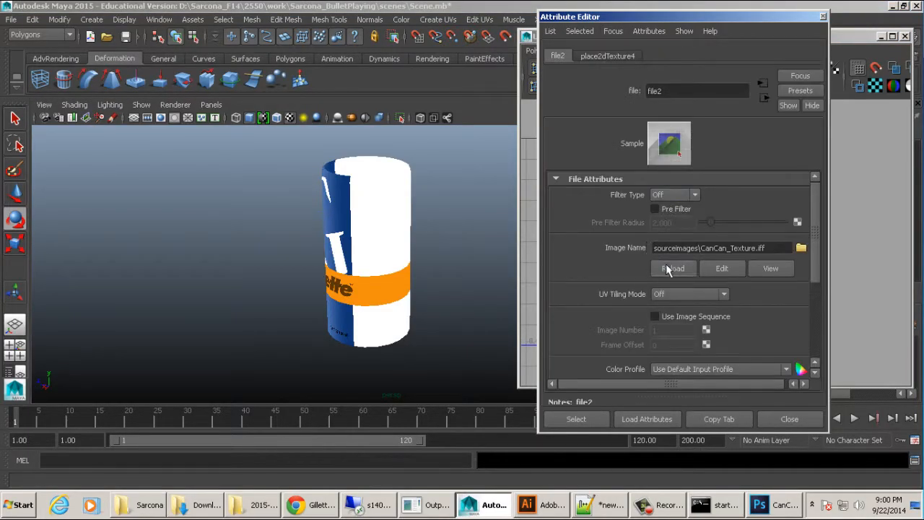
click(671, 268)
key(alt+Tab)
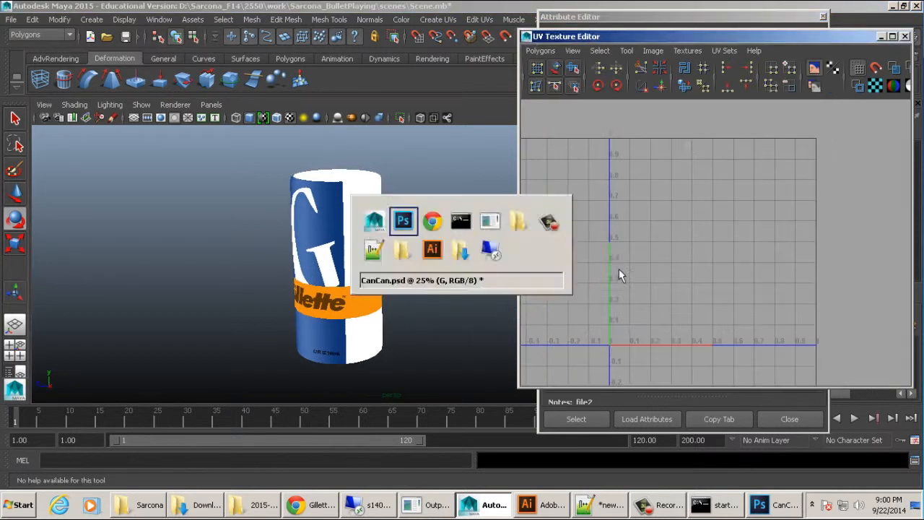
key(alt+Tab)
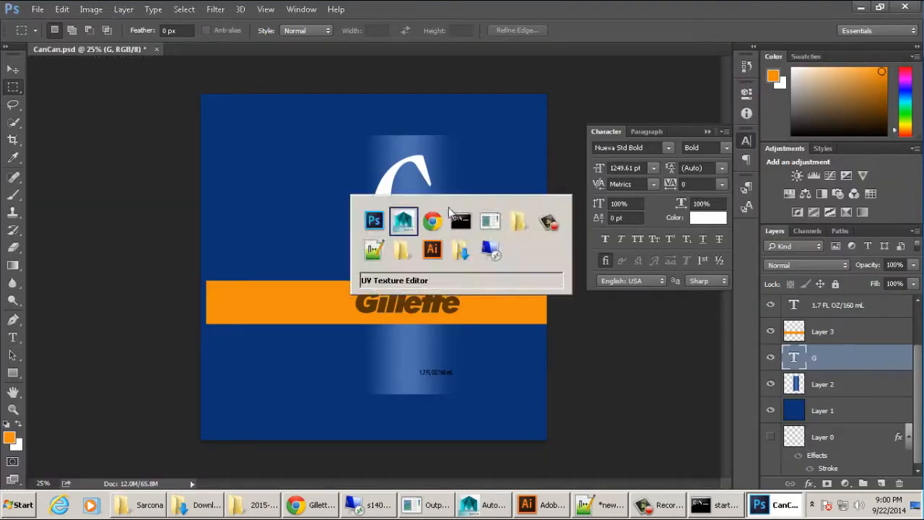
click(671, 27)
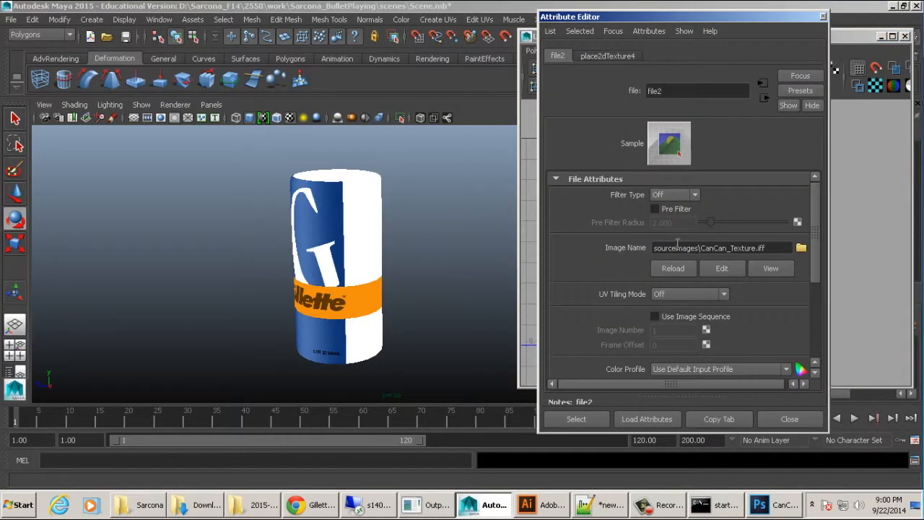
click(672, 269)
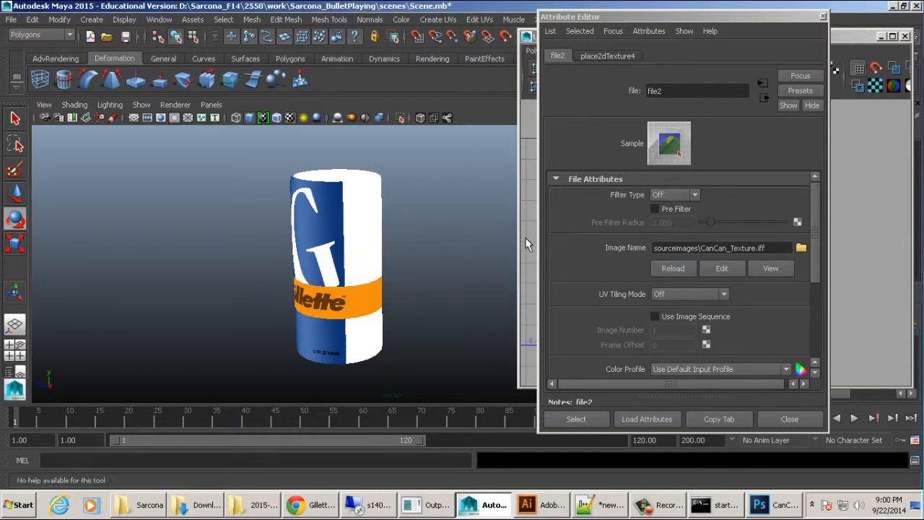
- Switch to Photoshop and save the artwork in IFF format over CanCan_Texture.iff with the Maya platform option
key(alt+Tab)
key(ctrl+shift+s)
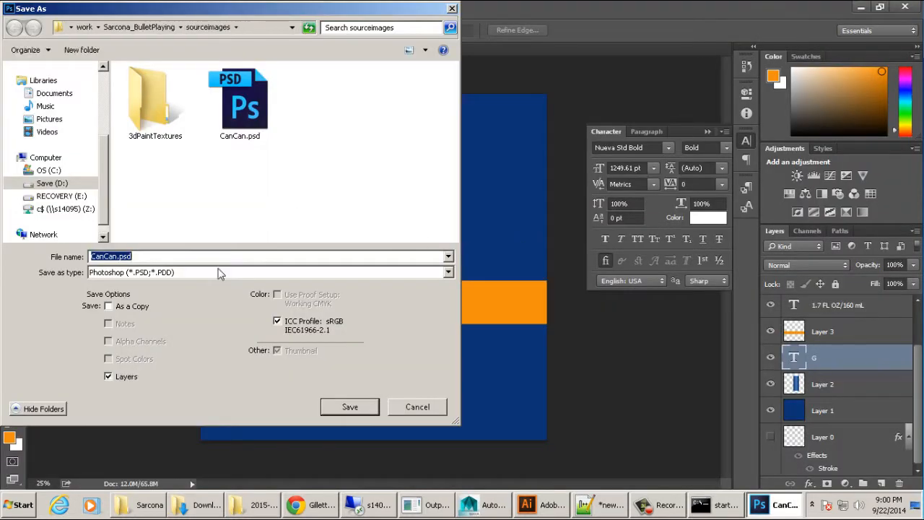
click(219, 273)
key(i)
key(Return)
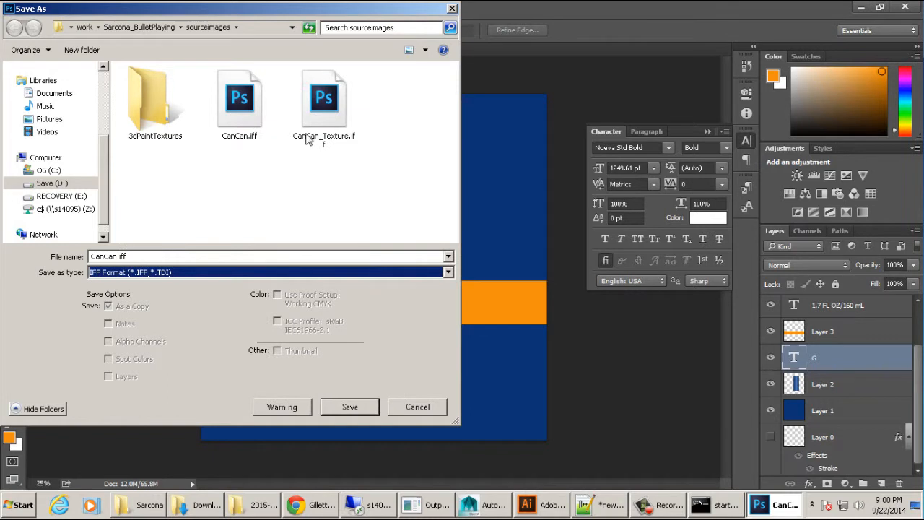
click(333, 108)
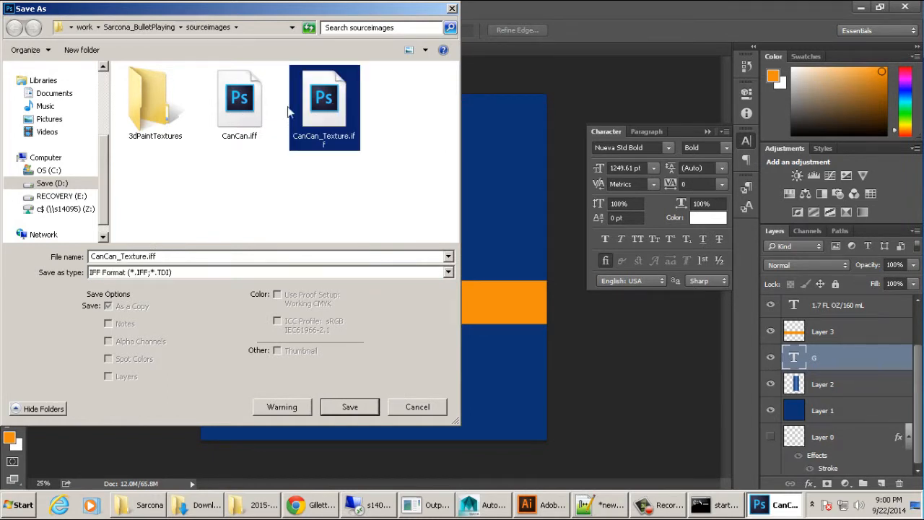
double_click(329, 114)
click(504, 255)
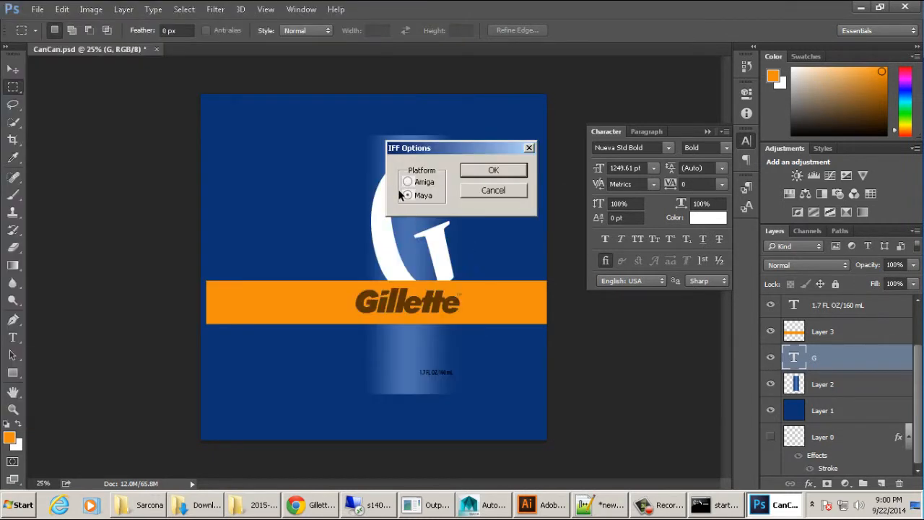
click(490, 171)
- Switch to Maya, reload the file2 texture image, and view the updated label from the front of the can
key(alt+Tab)
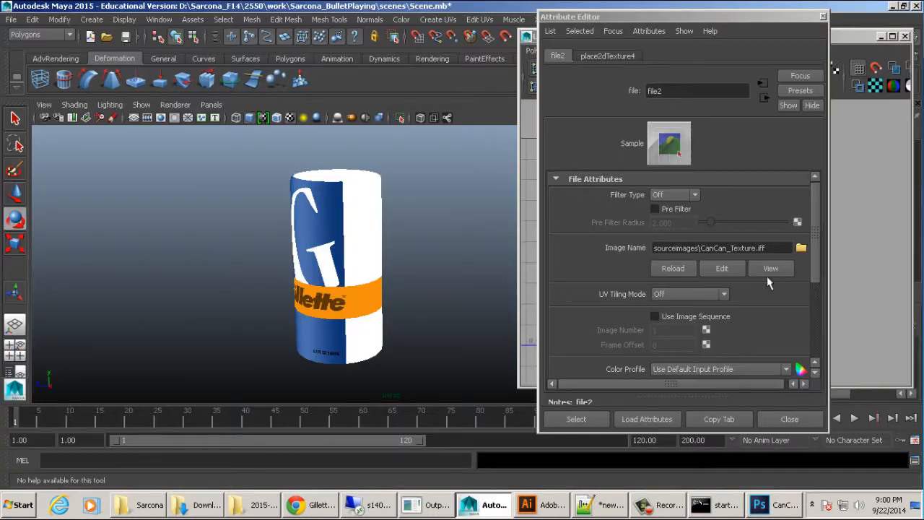
click(673, 268)
alt+drag(399, 291, 445, 282)
alt+right_drag(445, 282, 545, 269)
alt+middle_drag(483, 264, 480, 292)
alt+right_drag(480, 292, 426, 301)
key(e)
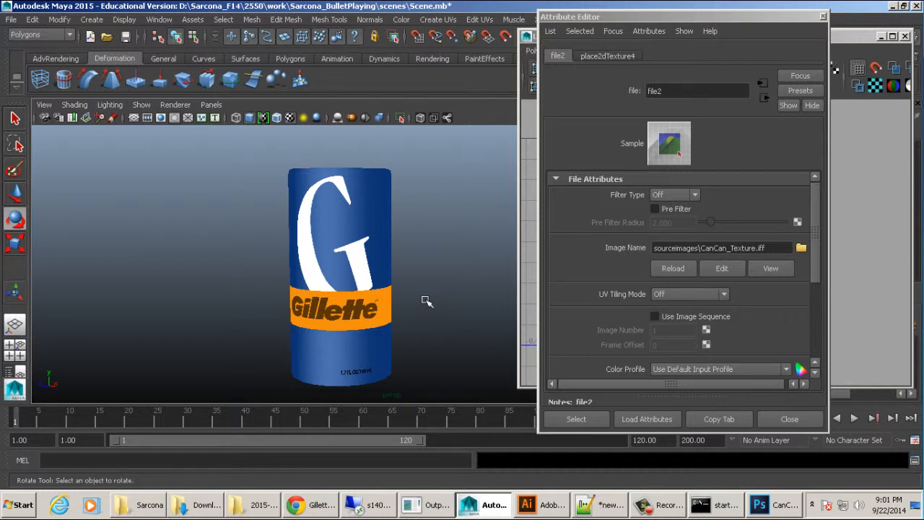
- Switch to Chrome, search Google Images for "gillette can", and open the red Gillette Foamy shaving cream photo at full size
key(alt+Tab)
key(alt+Tab)
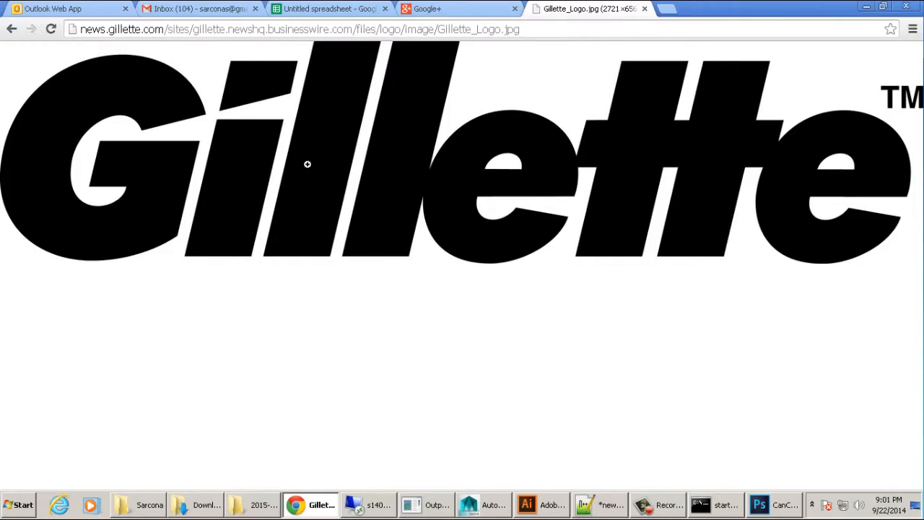
key(alt+Left)
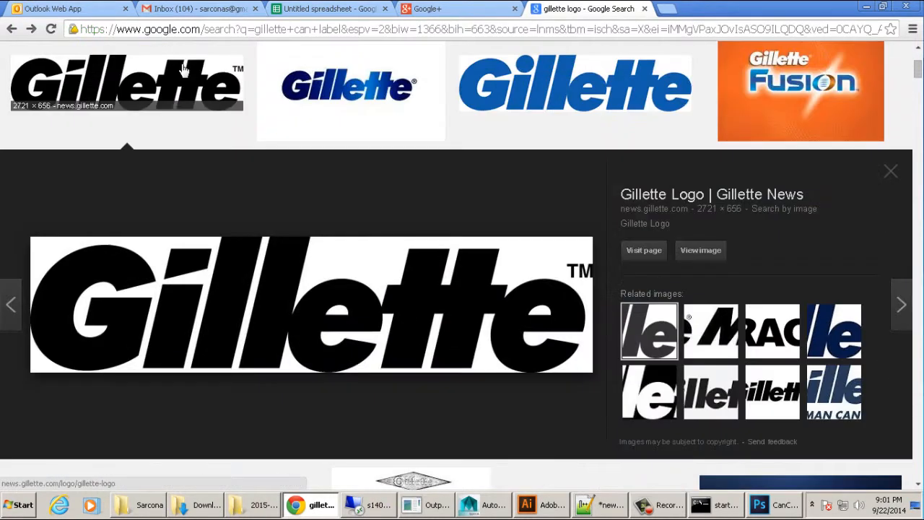
scroll(220, 103, up, 3)
double_click(147, 61)
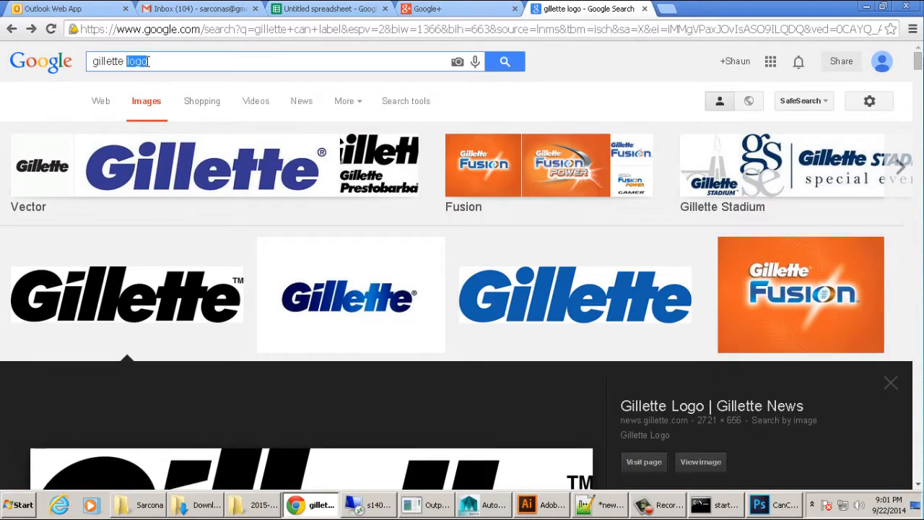
key(BackSpace)
text(can)
key(Return)
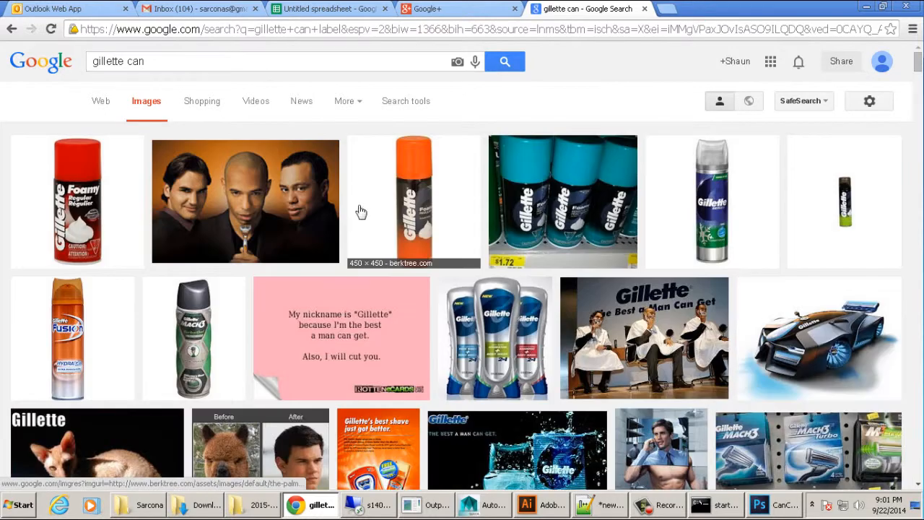
click(124, 210)
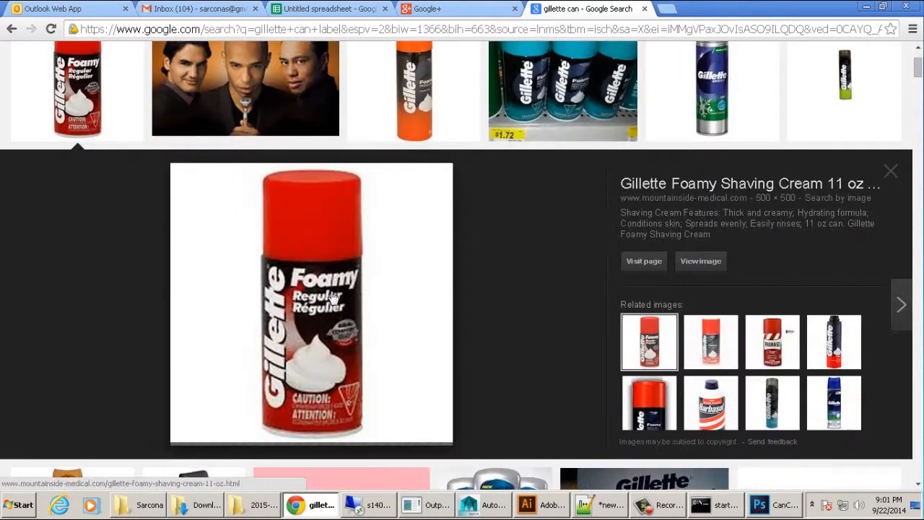
click(700, 260)
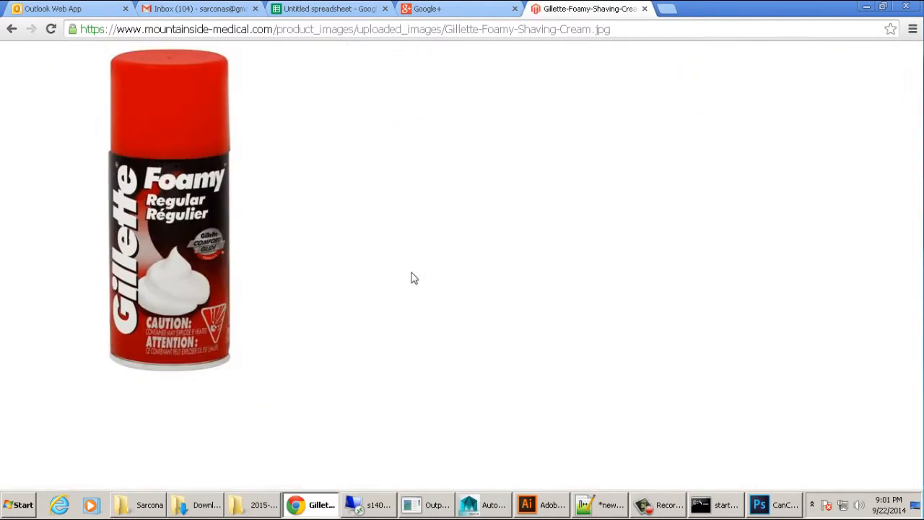
- Examine the Gillette Foamy can's lettering, foam graphic and caution text up close as label reference
ctrl+scroll(183, 330, up, 6)
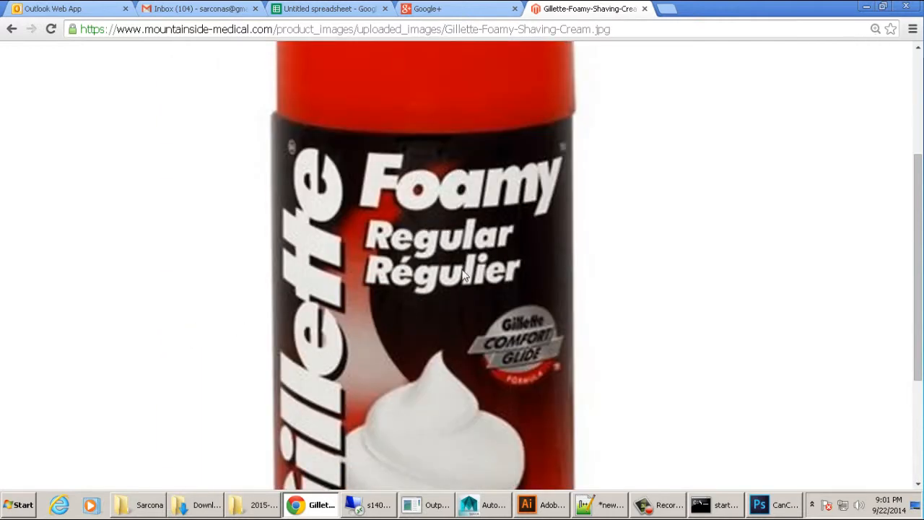
scroll(369, 207, down, 3)
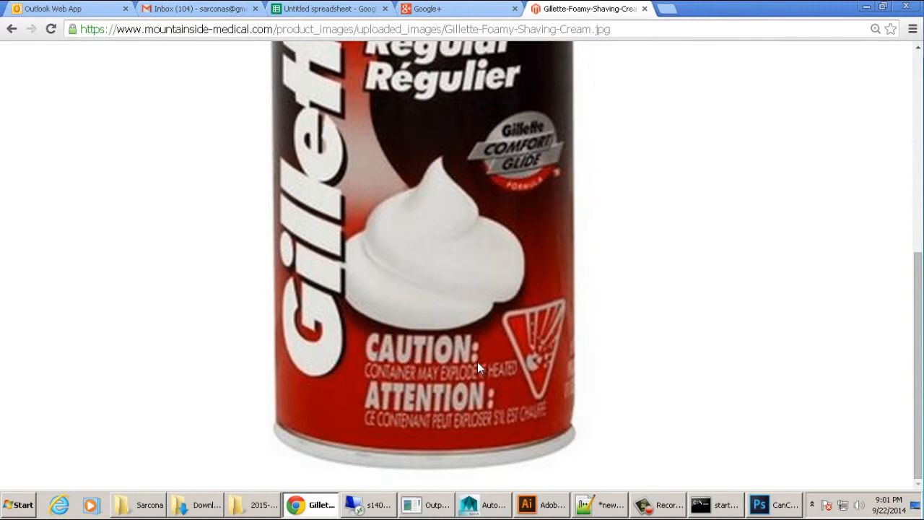
scroll(477, 362, up, 1)
scroll(477, 361, down, 1)
click(470, 357)
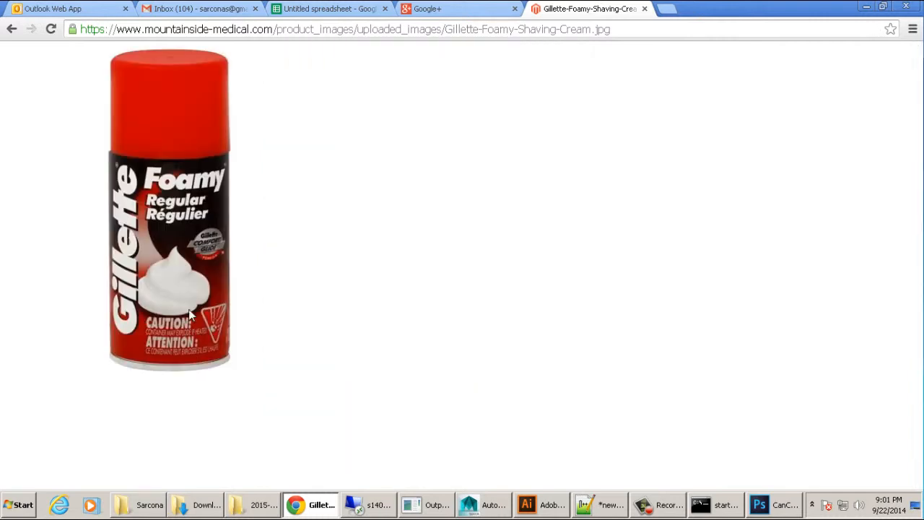
ctrl+scroll(188, 309, up, 5)
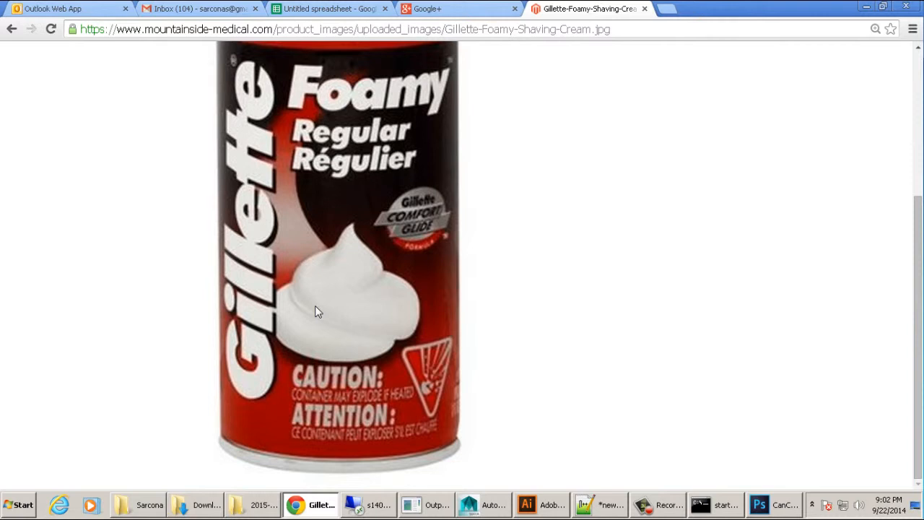
key(ctrl+0)
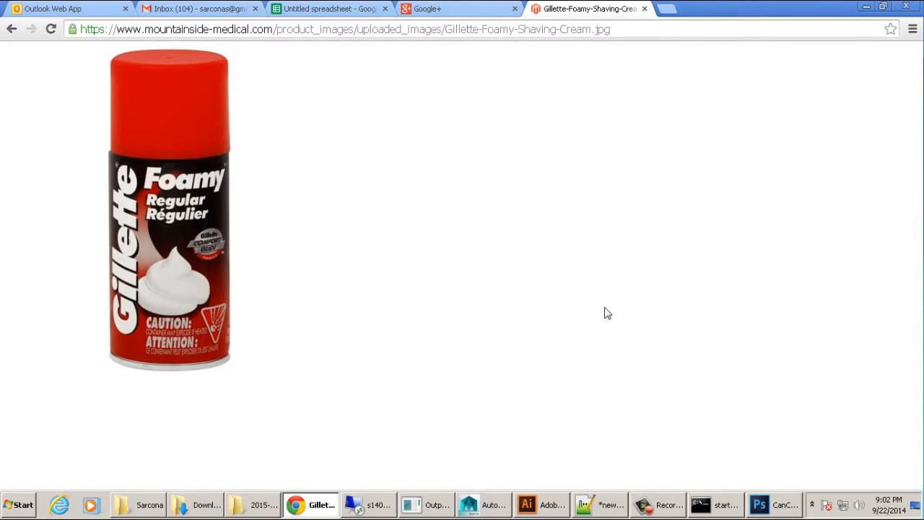
- View the flat label artwork in Photoshop and the textured can in Maya, then return to the Foamy can photo in Chrome
click(769, 510)
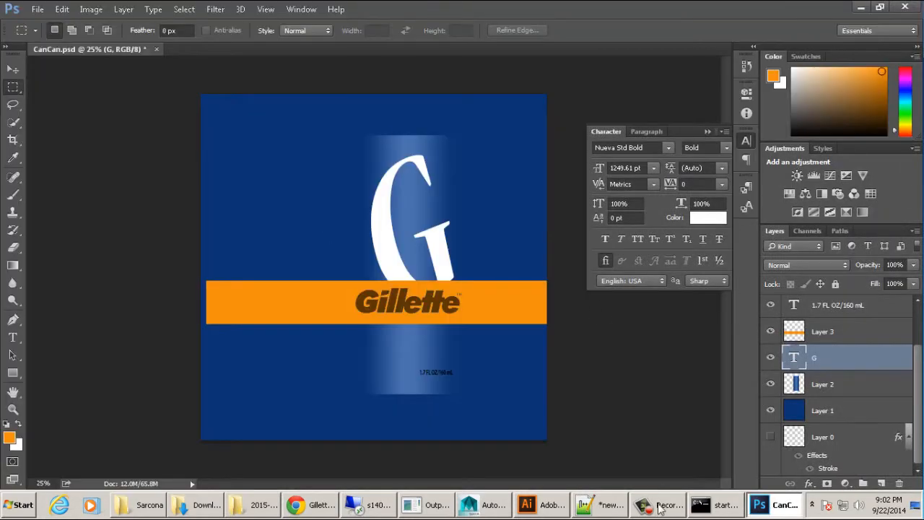
click(484, 504)
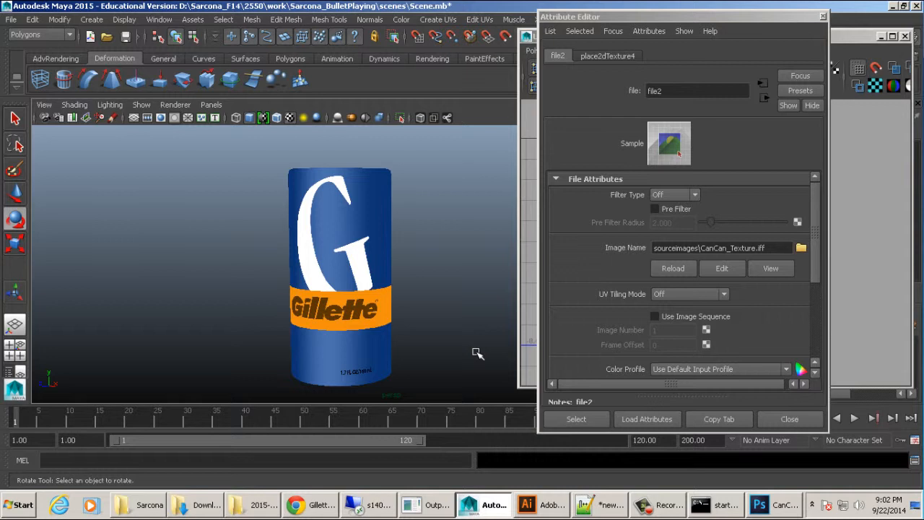
click(314, 504)
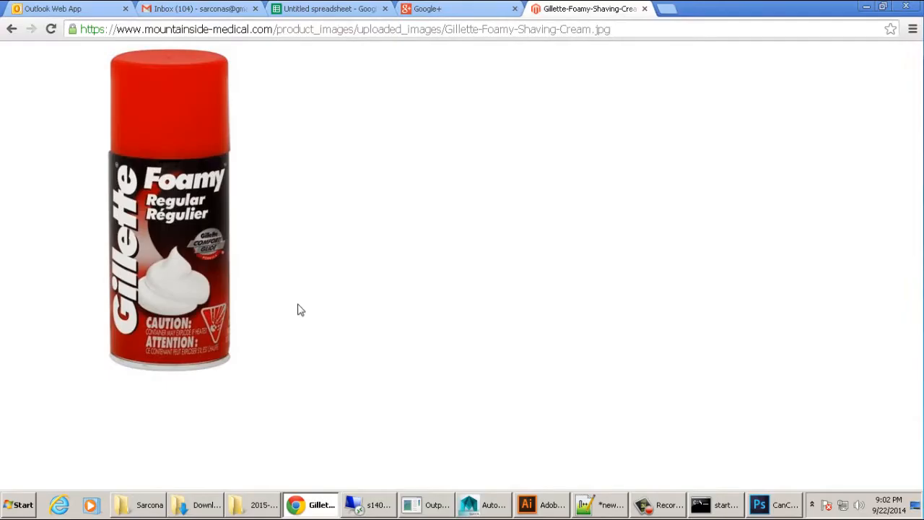
- Search Google Images for "doily wedding invitation" in a new browser tab and enlarge the B Studio twine-tied invitation photo
click(665, 9)
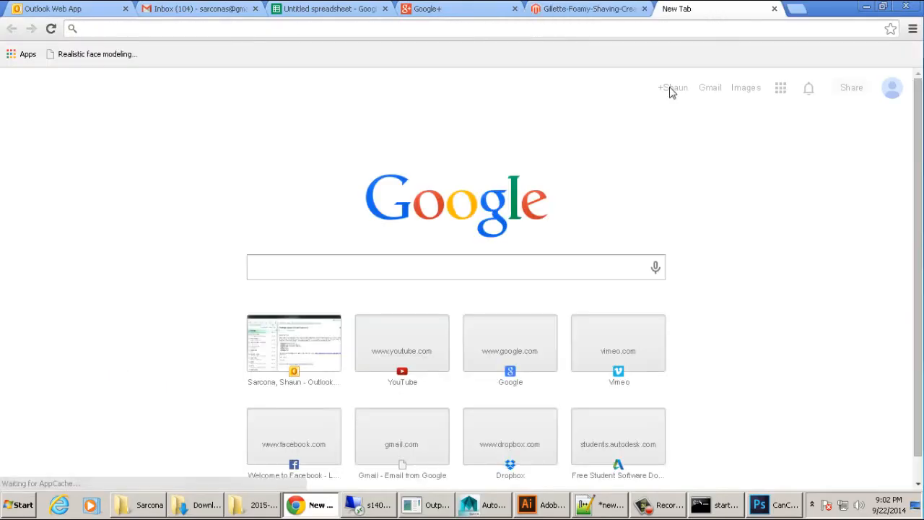
text(di)
key(BackSpace)
key(BackSpace)
text(o)
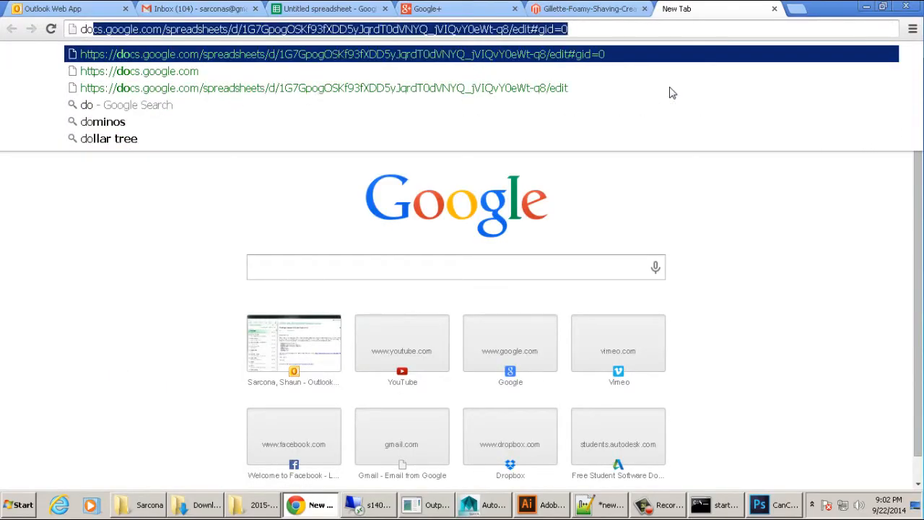
text(ily weddi)
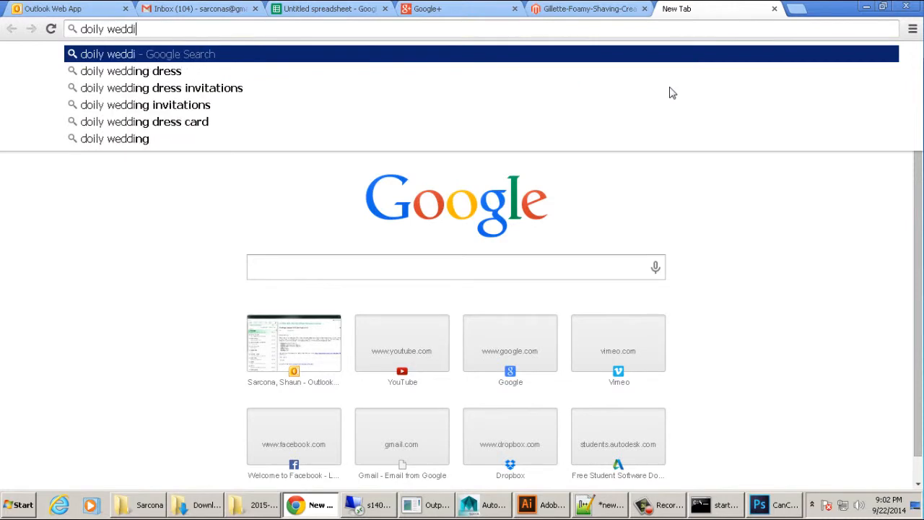
text(ng invitation)
key(Return)
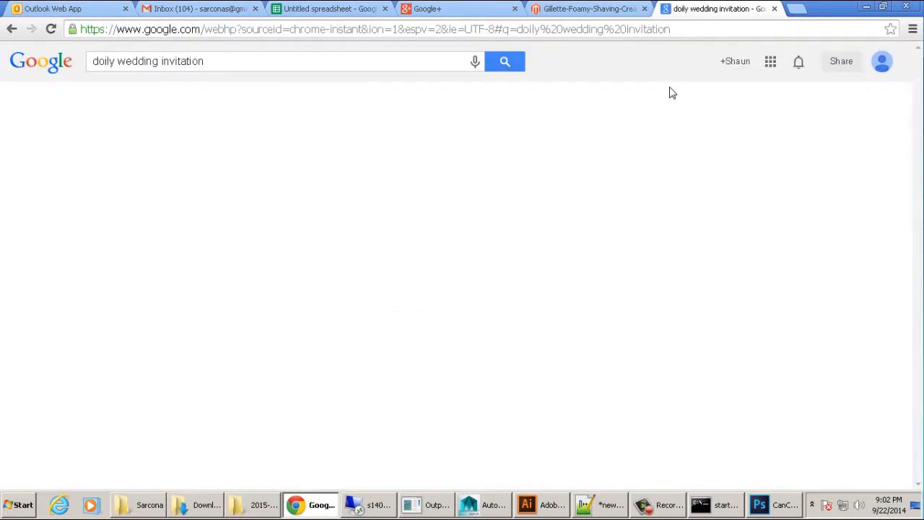
click(205, 104)
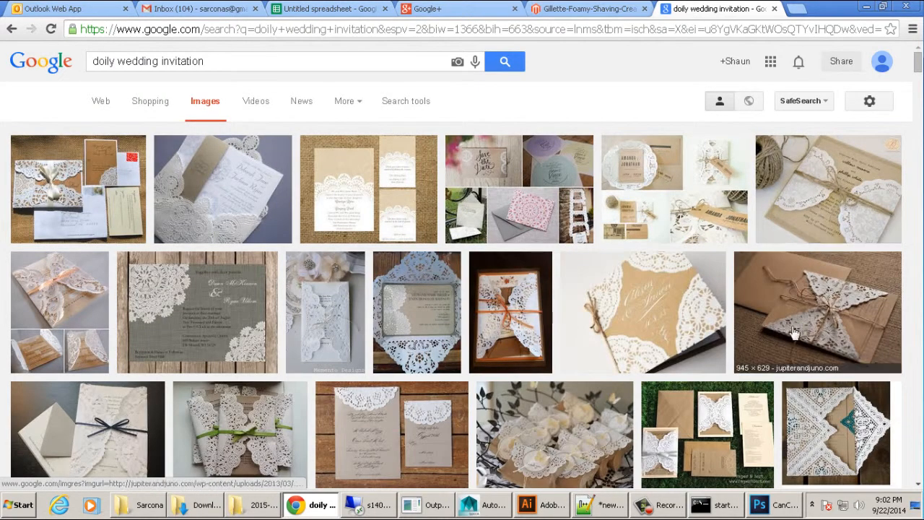
click(851, 218)
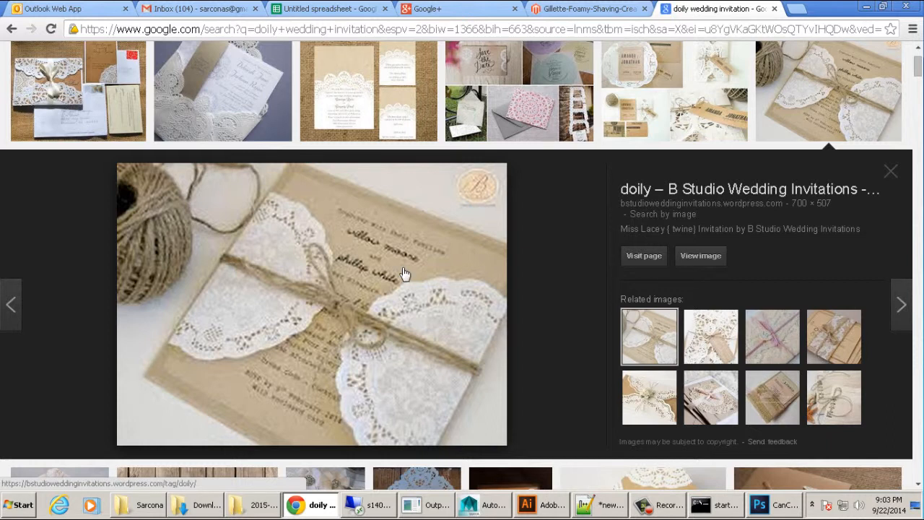
- Close the doily invitation search tab and switch back to the can scene in Maya
scroll(401, 242, up, 2)
key(ctrl+w)
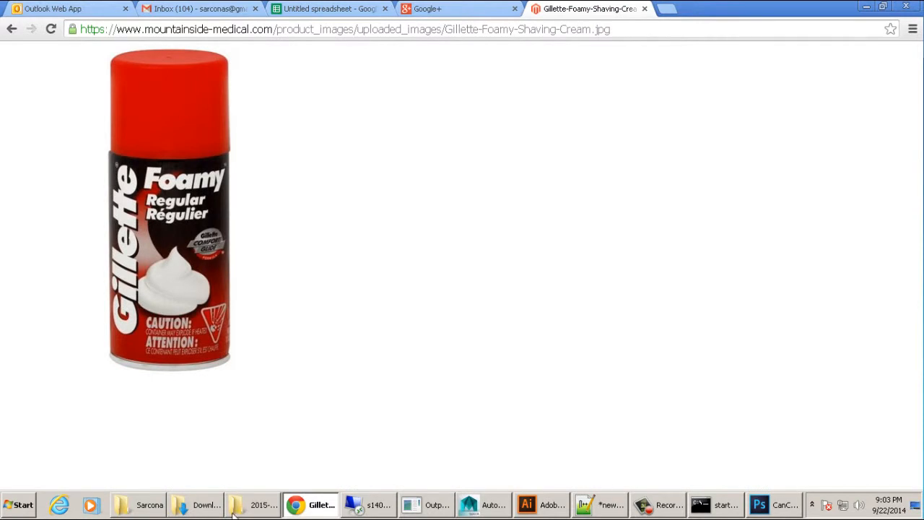
click(483, 504)
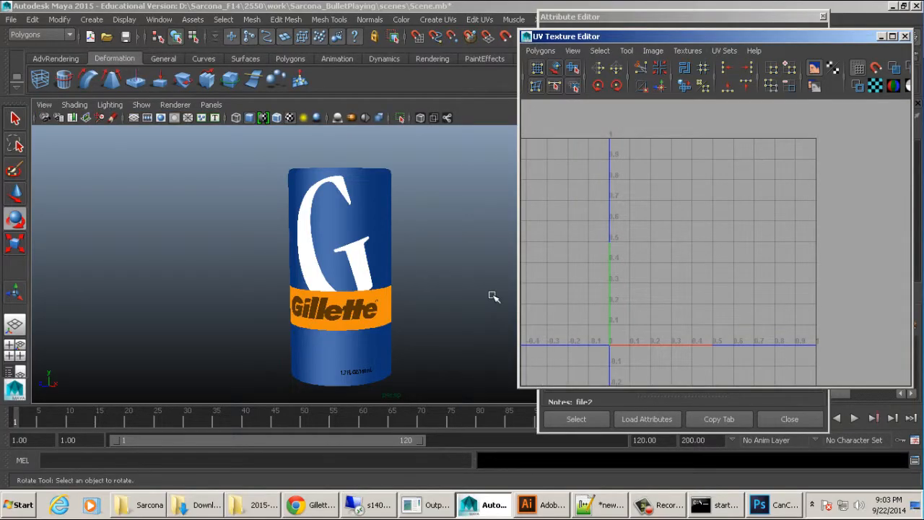